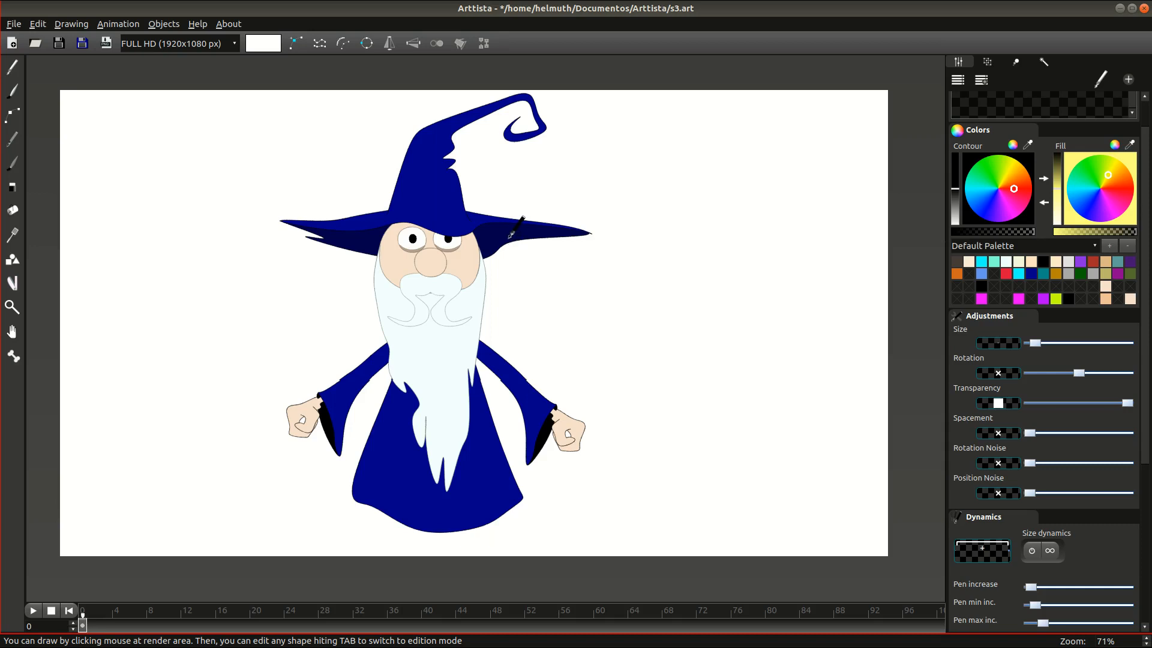
Select the wizard's eyes, nose, moustache and beard shapes together on frame 1
{"action": "key", "text": "Tab"}
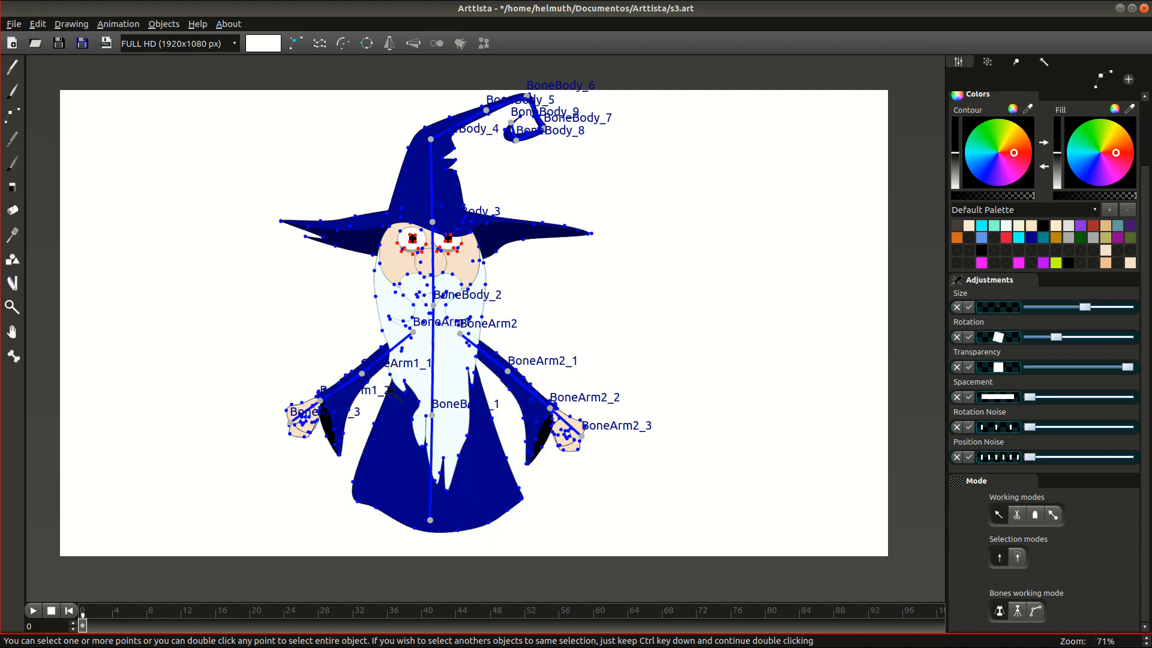
{"action": "key", "text": "Tab"}
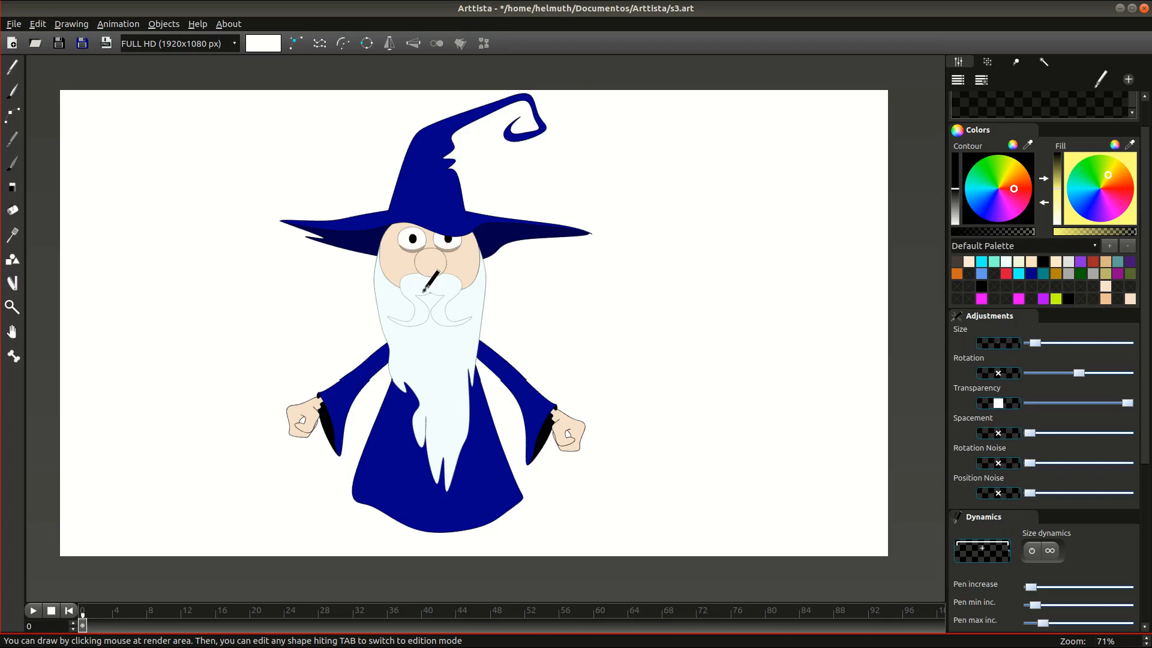
{"action": "left_click", "coordinate": [91, 626]}
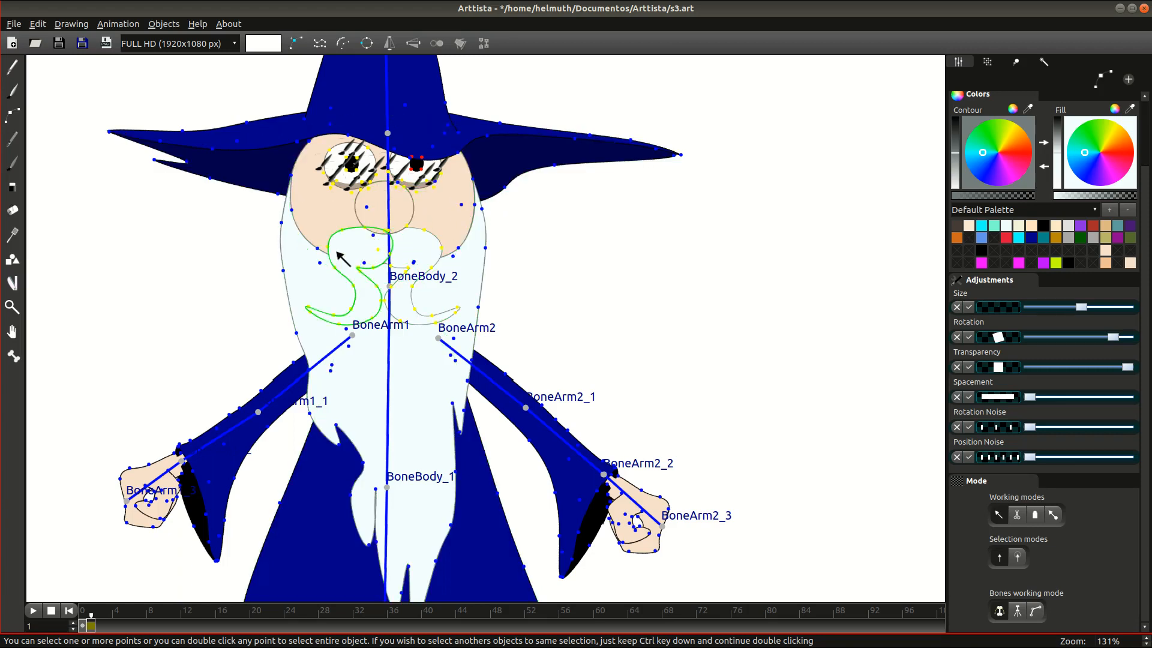
{"action": "left_click", "coordinate": [285, 269], "text": "ctrl"}
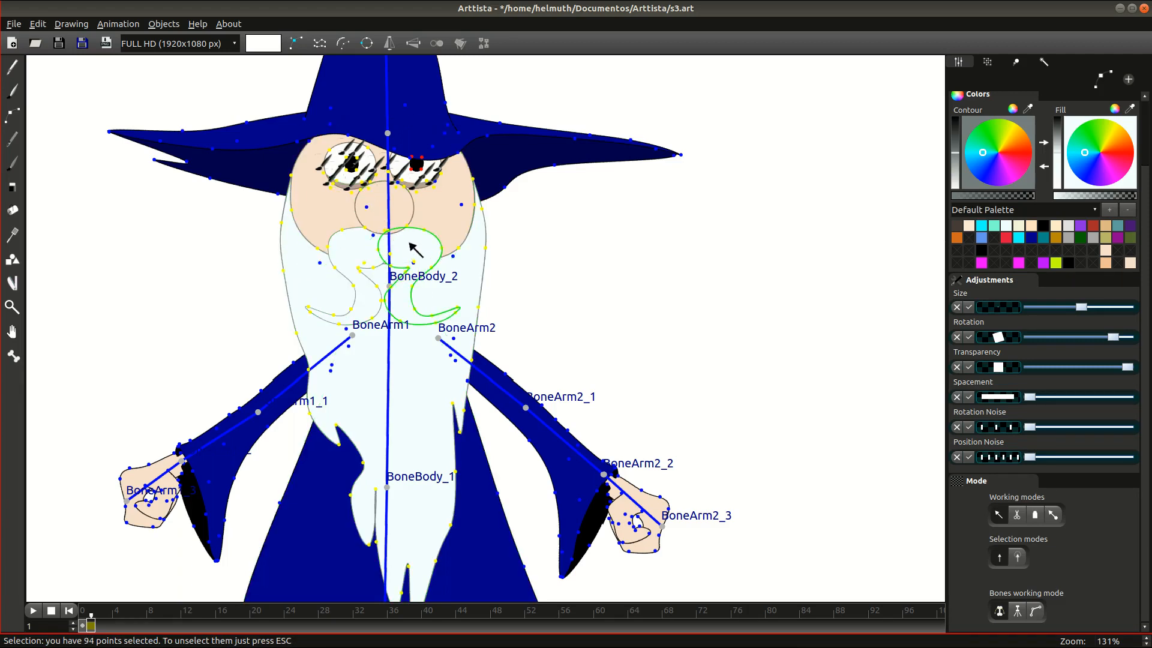
Undo the last changes made to the face on frame 1
{"action": "key", "text": "ctrl+z"}
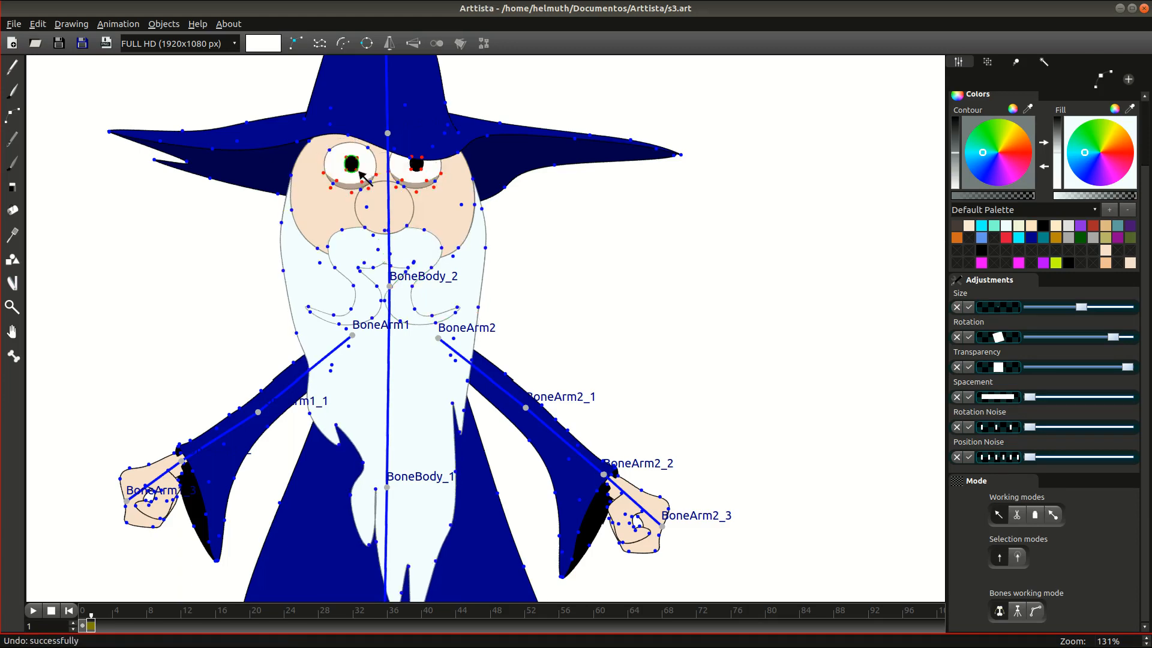
{"action": "key", "text": "ctrl+z"}
{"action": "key", "text": "ctrl+z"}
{"action": "key", "text": "ctrl+z"}
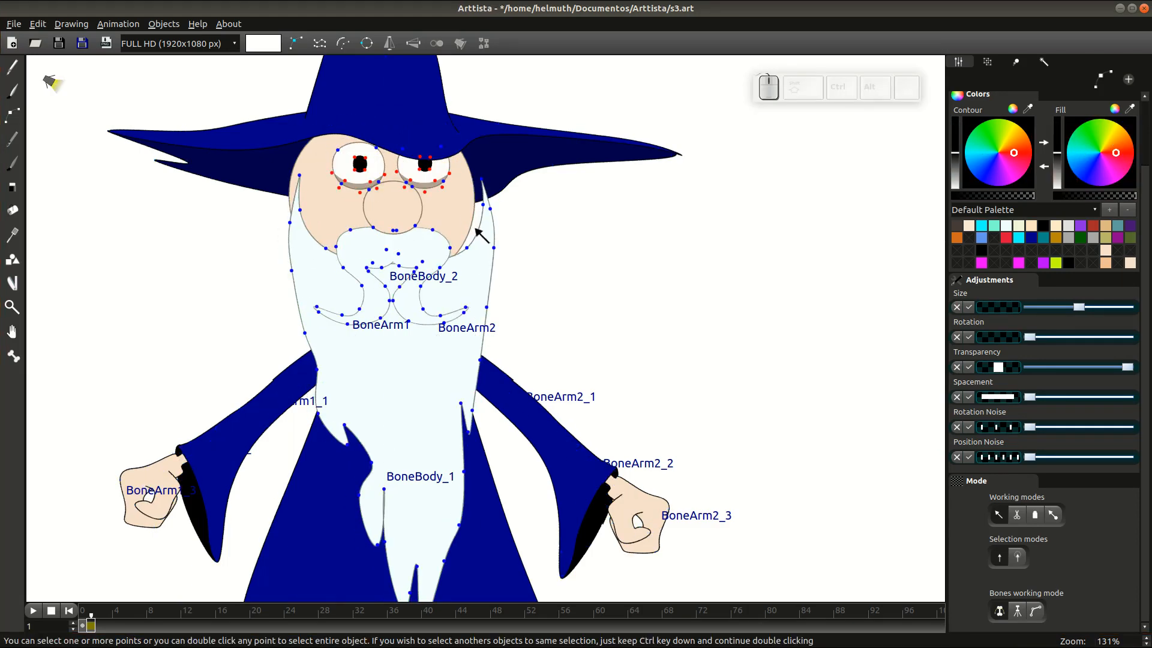
Pull the beard's right edge points inward on frame 1 so the beard sits closer to the face outline
{"action": "double_click", "coordinate": [495, 249]}
{"action": "left_click", "coordinate": [482, 210]}
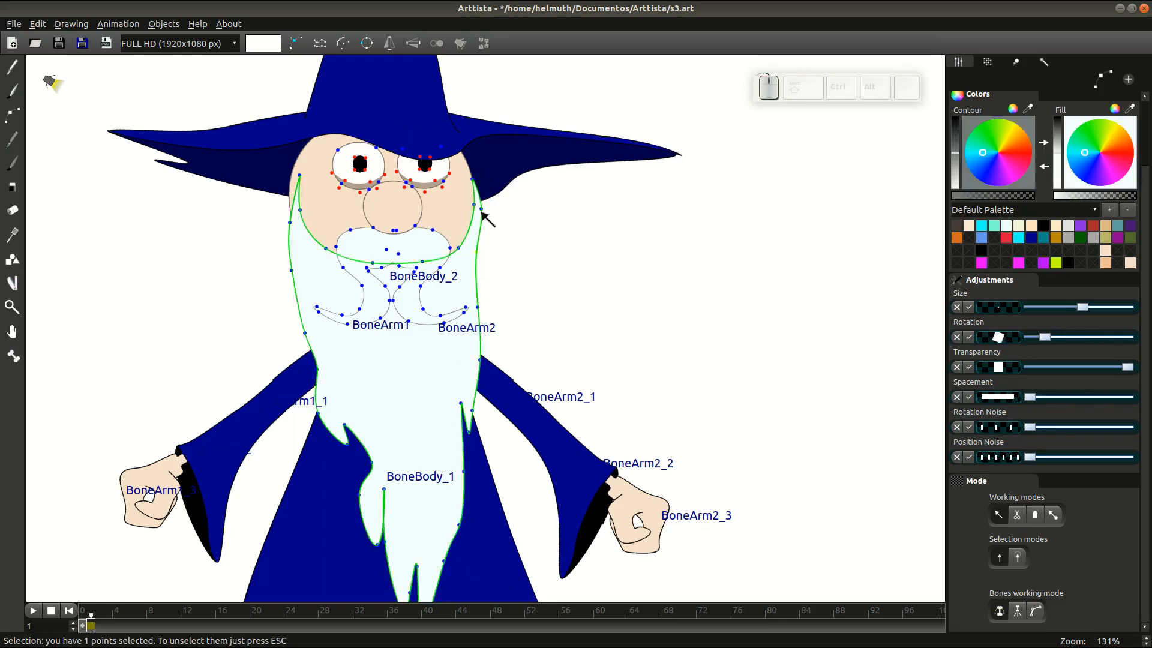
{"action": "key", "text": "Tab"}
Compare frames 0 and 1 repeatedly to check the shift of the eyes, nose, moustache and beard
{"action": "scroll", "coordinate": [522, 315], "scroll_direction": "down", "scroll_amount": 2}
{"action": "scroll", "coordinate": [494, 283], "scroll_direction": "up", "scroll_amount": 1}
{"action": "scroll", "coordinate": [522, 315], "scroll_direction": "down", "scroll_amount": 1}
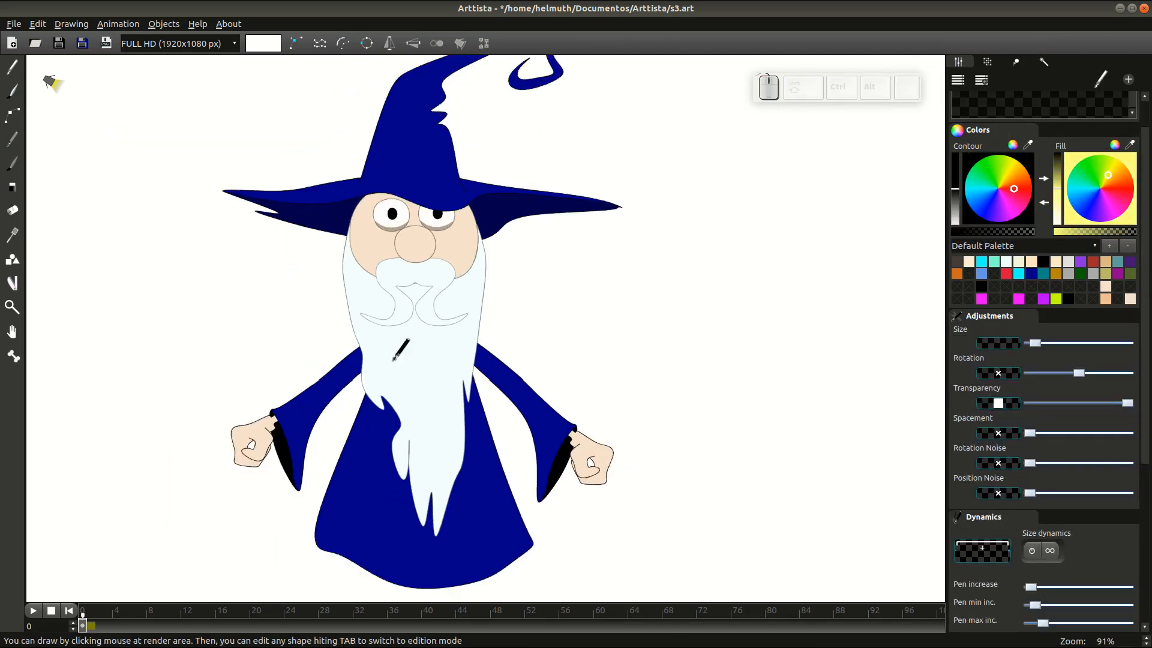
{"action": "left_click", "coordinate": [91, 627]}
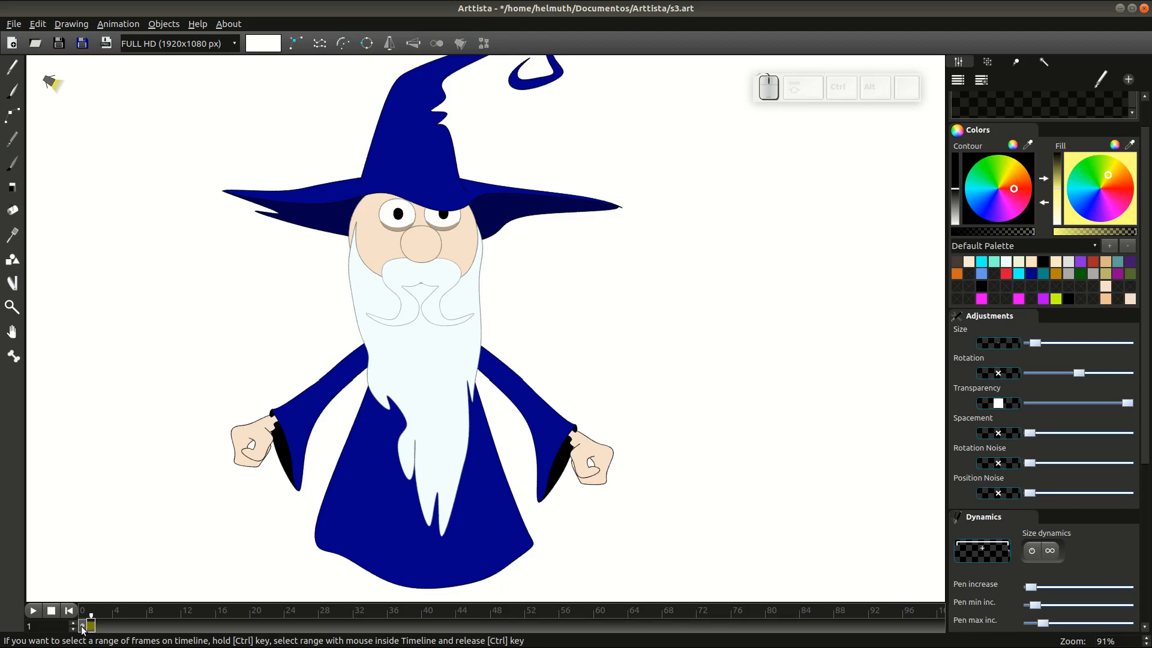
{"action": "left_click", "coordinate": [82, 628]}
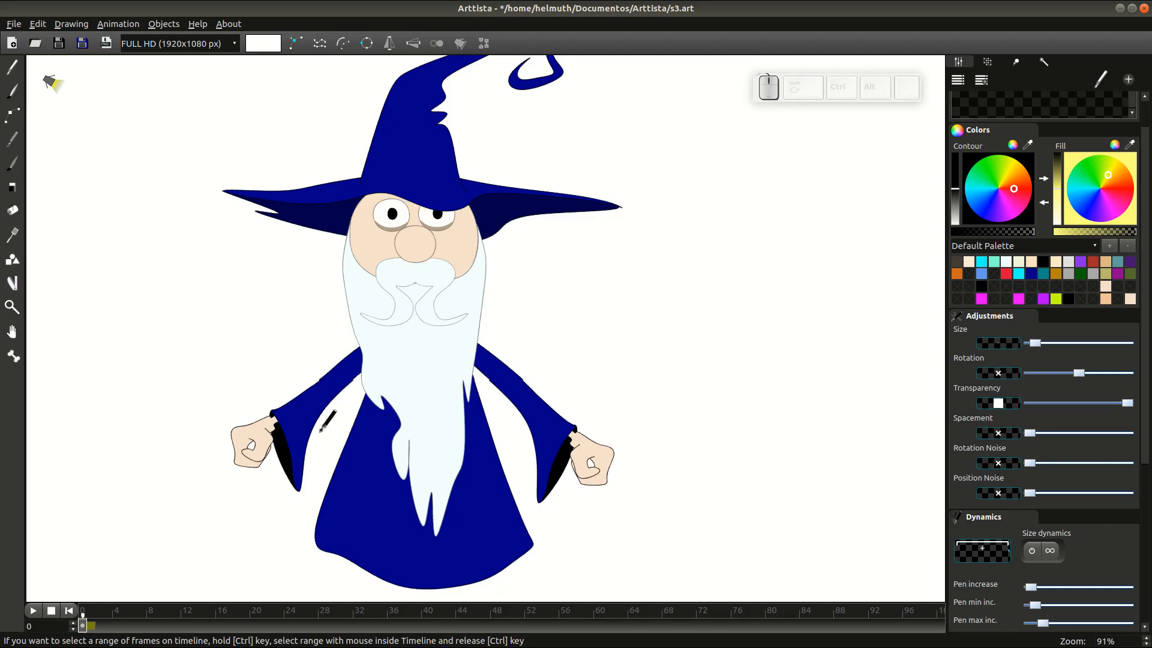
{"action": "scroll", "coordinate": [462, 324], "scroll_direction": "up", "scroll_amount": 1}
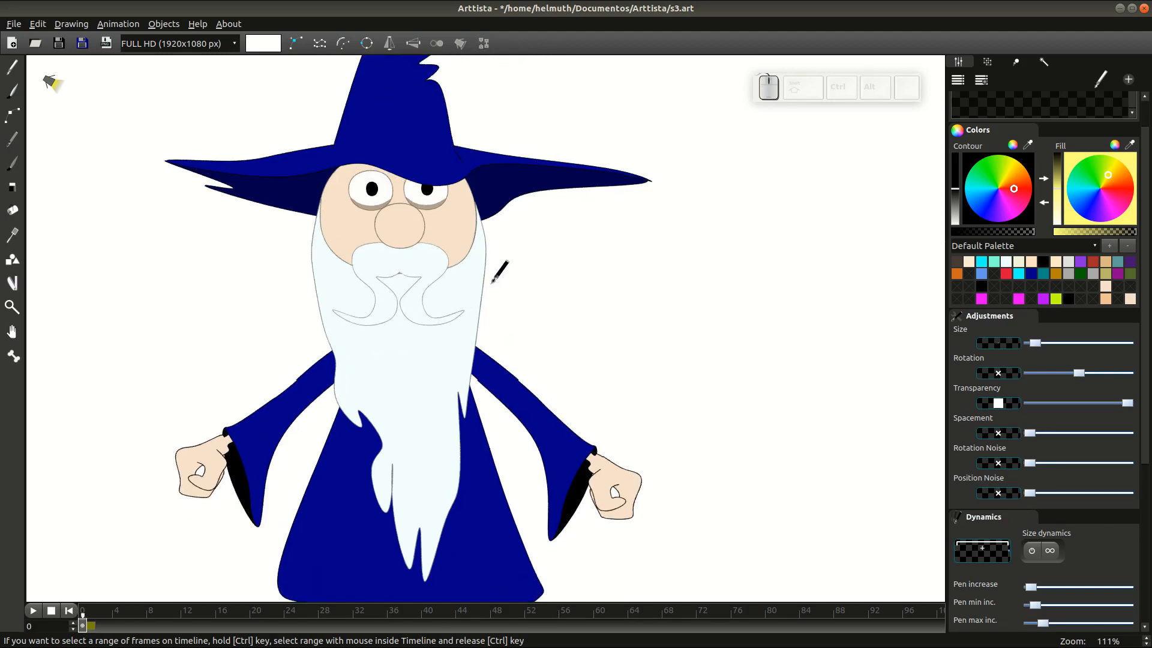
{"action": "key", "text": "Right"}
{"action": "key", "text": "Left"}
{"action": "key", "text": "Right"}
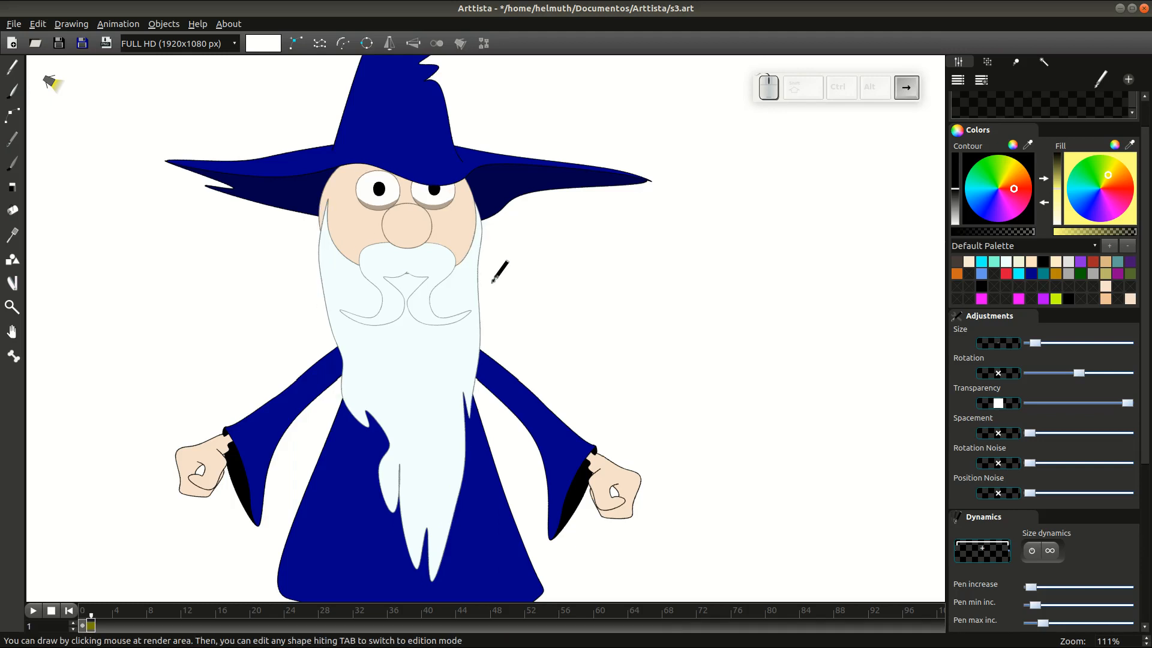
{"action": "key", "text": "Left"}
{"action": "key", "text": "Right"}
{"action": "scroll", "coordinate": [495, 273], "scroll_direction": "down", "scroll_amount": 1}
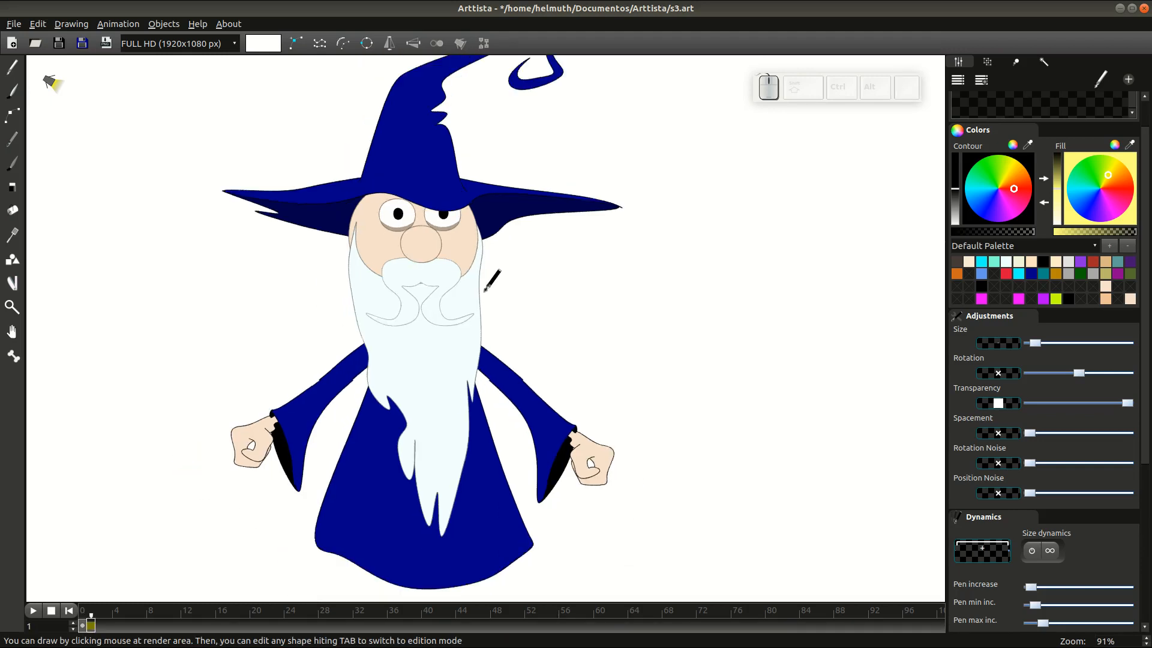
On frame 2, shift the eyes, nose, moustache and beard farther right and adjust the beard's outline
{"action": "left_click", "coordinate": [99, 627]}
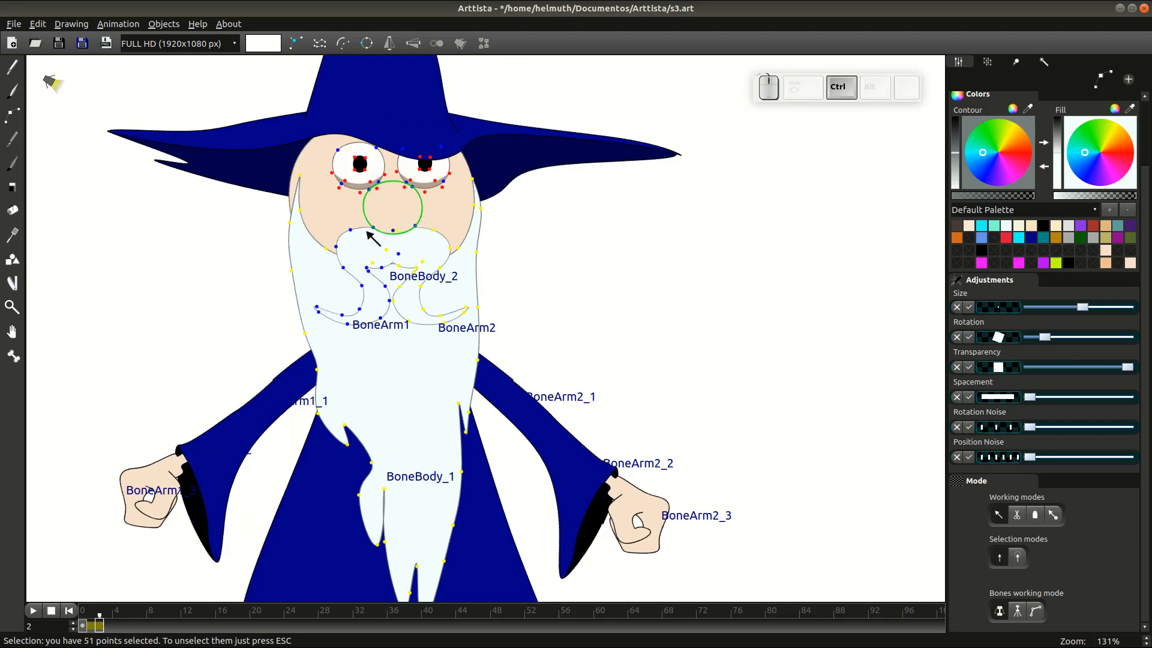
{"action": "left_click", "coordinate": [411, 216], "text": "shift"}
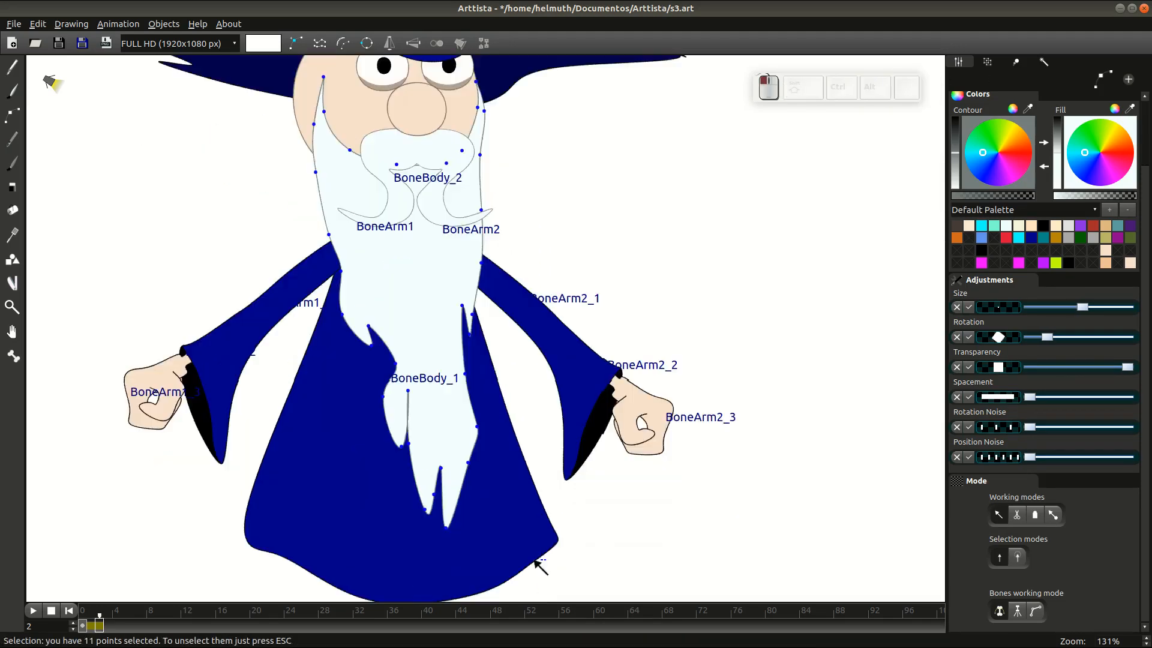
{"action": "key", "text": "Tab"}
{"action": "scroll", "coordinate": [481, 381], "scroll_direction": "down", "scroll_amount": 2}
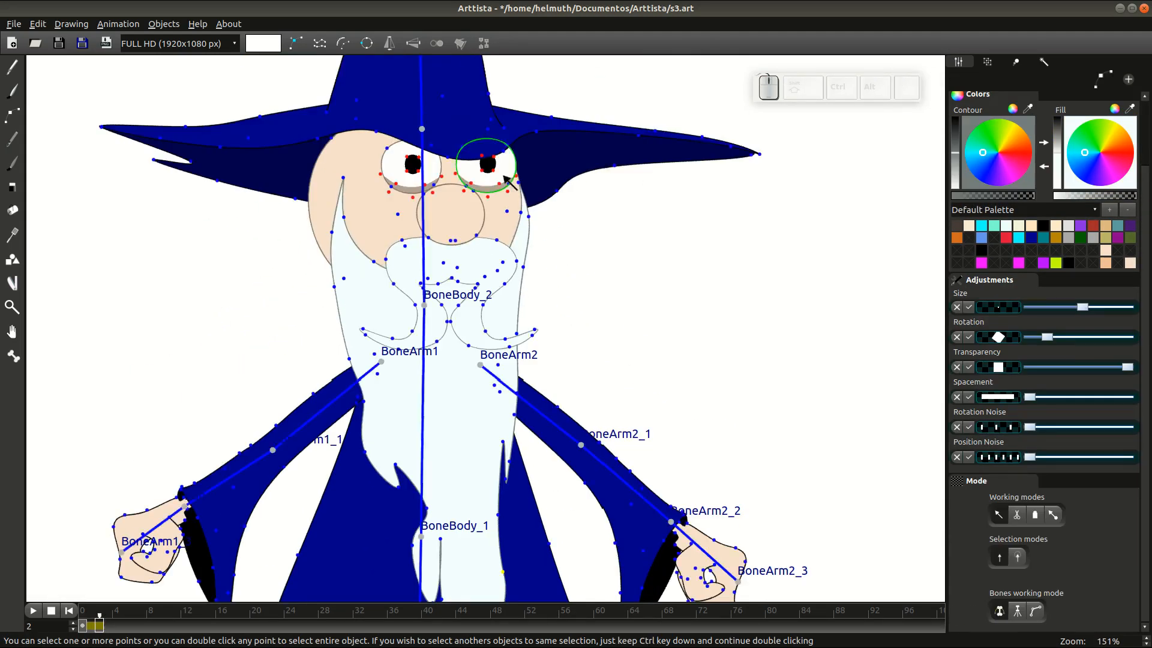
Narrow the right eye horizontally on frame 2
{"action": "left_click", "coordinate": [471, 188], "text": "ctrl"}
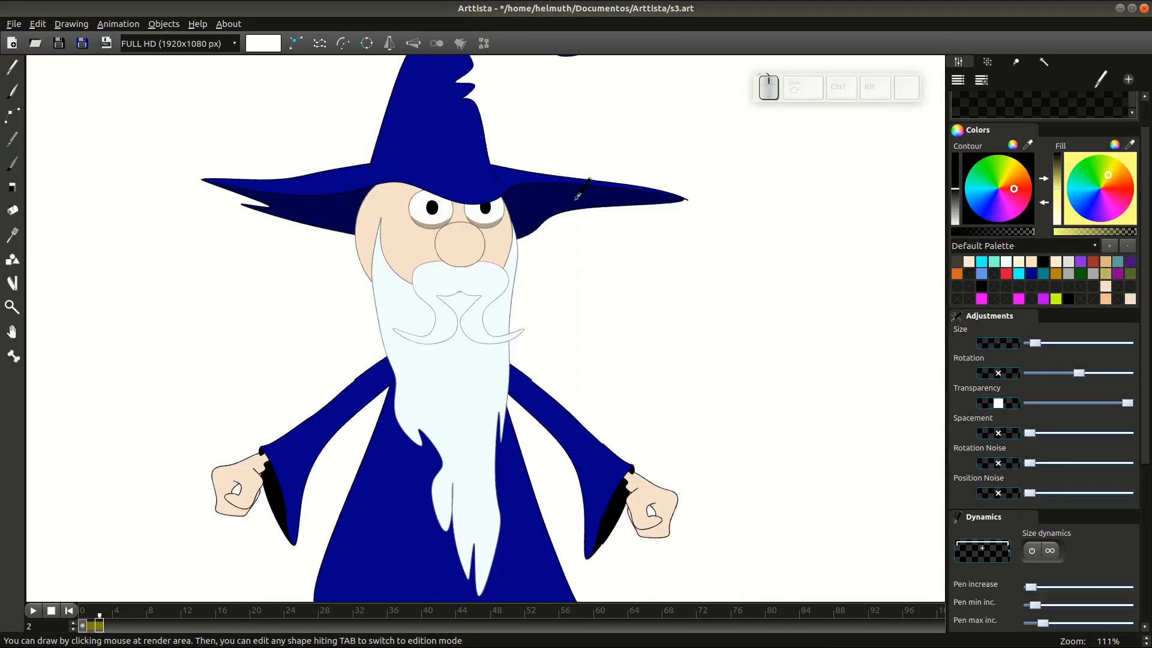
{"action": "key", "text": "Tab"}
On frame 3, shift the face features and beard farther right and rework the beard's edge and the right eye
{"action": "double_click", "coordinate": [509, 484], "text": "ctrl"}
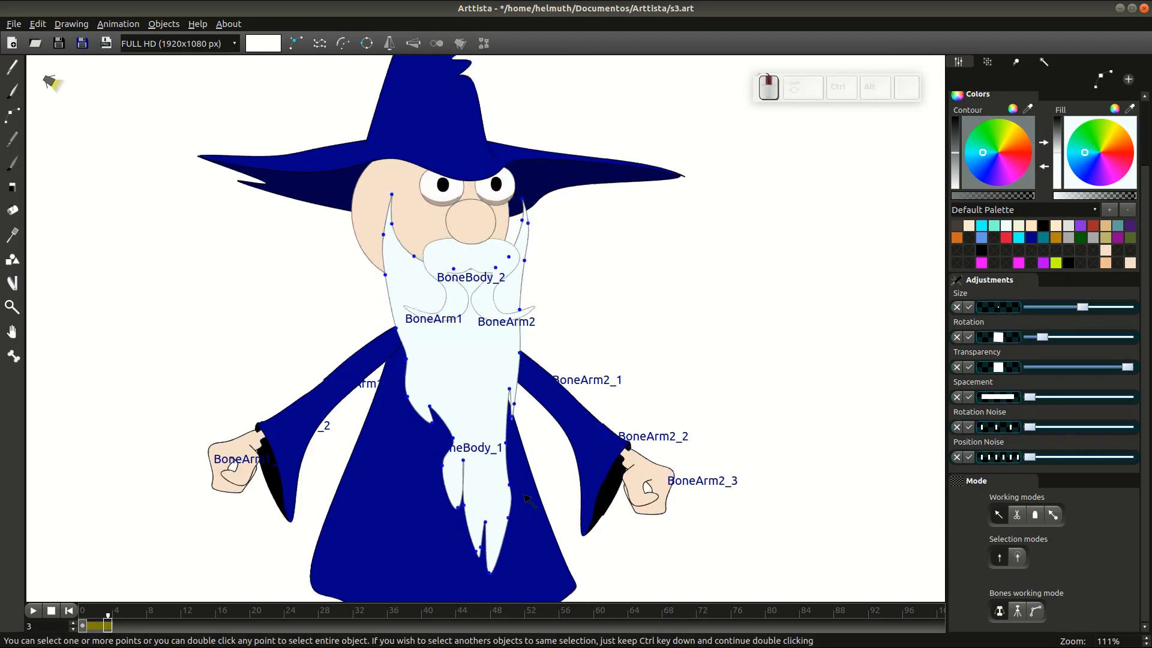
{"action": "left_click_drag", "start_coordinate": [524, 495], "coordinate": [518, 442]}
{"action": "scroll", "coordinate": [479, 242], "scroll_direction": "up", "scroll_amount": 3}
{"action": "scroll", "coordinate": [450, 246], "scroll_direction": "down", "scroll_amount": 2}
{"action": "left_click", "coordinate": [482, 194]}
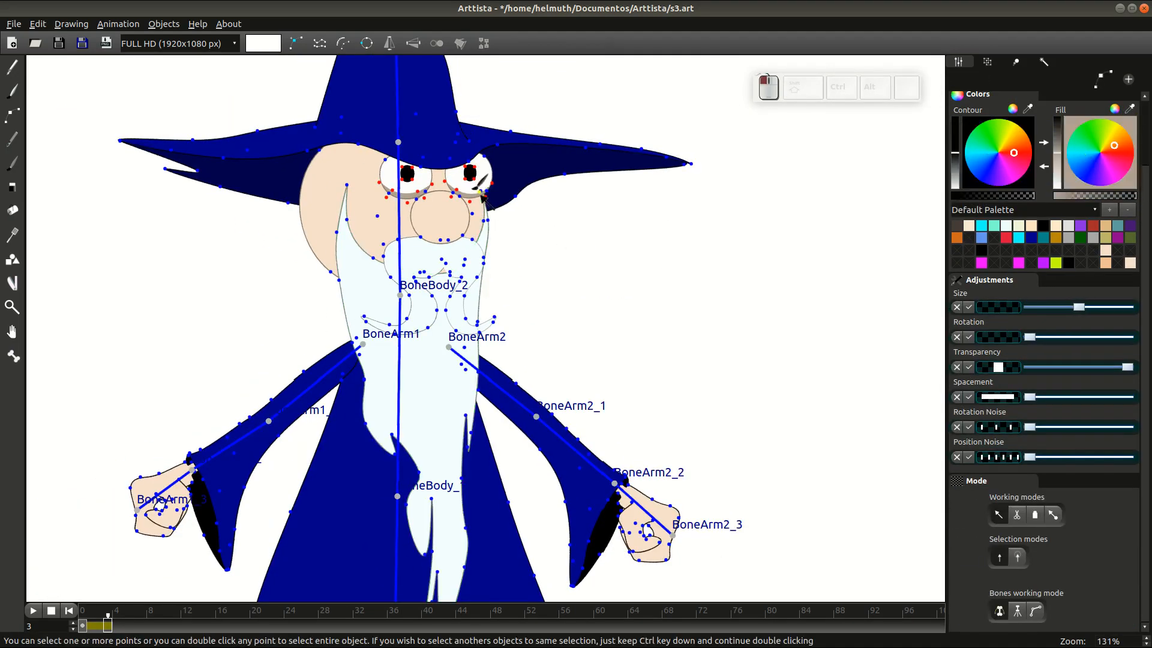
{"action": "key", "text": "Tab"}
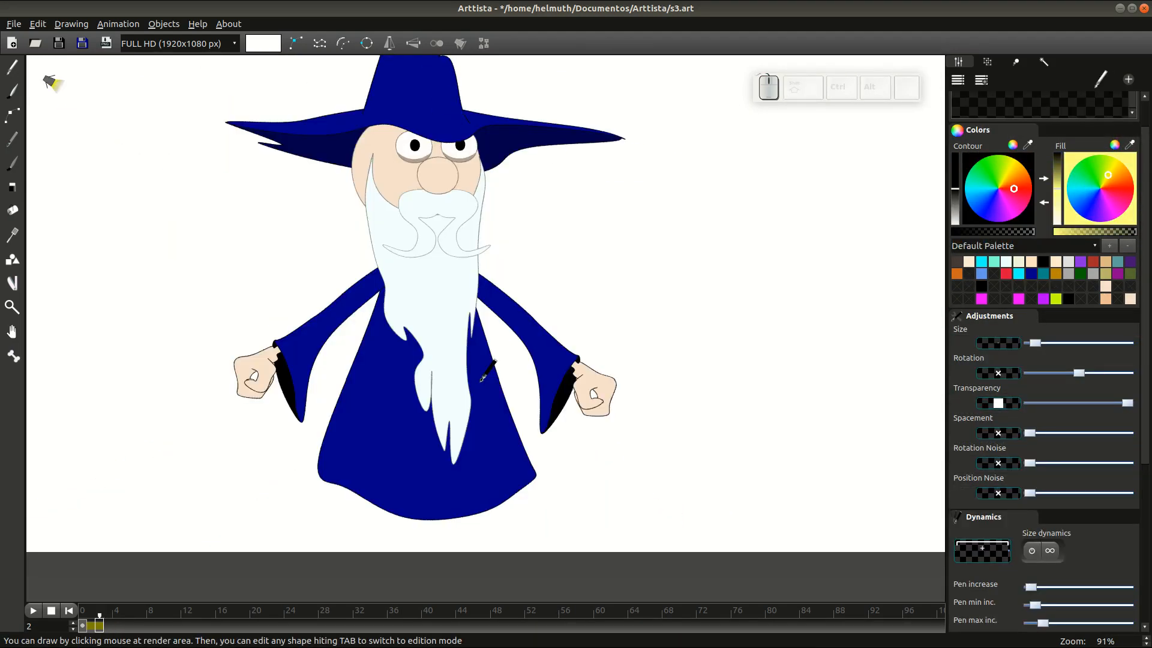
Compare the face position between frames 1 and 2
{"action": "key", "text": "Right"}
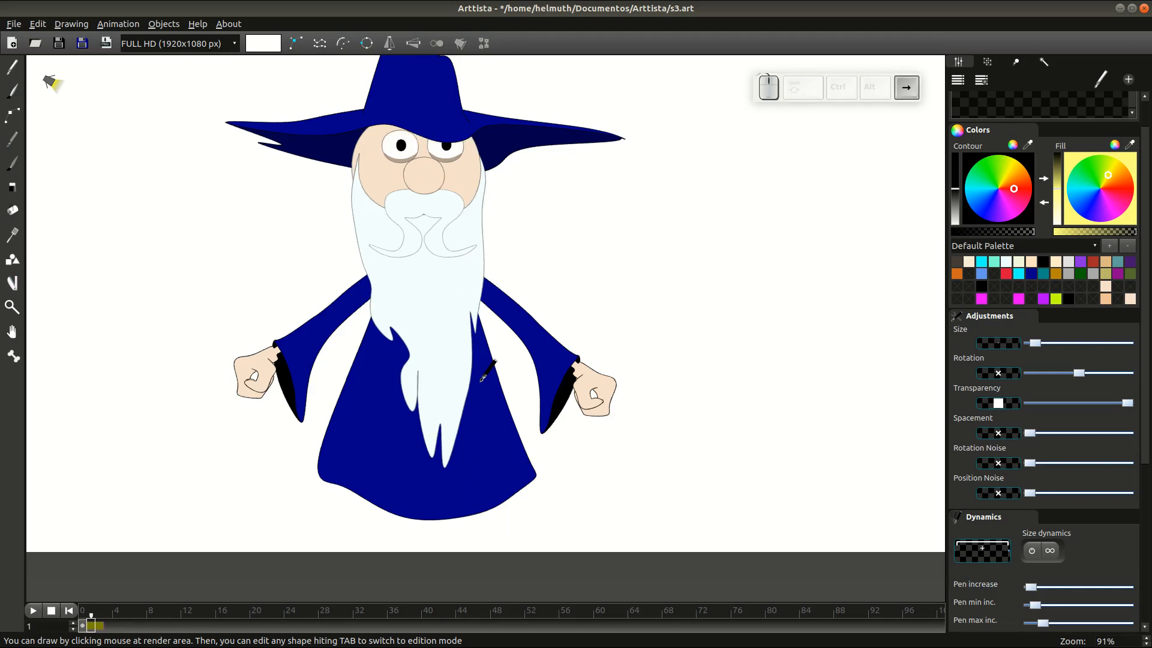
{"action": "key", "text": "Right"}
{"action": "key", "text": "Left"}
{"action": "key", "text": "Right"}
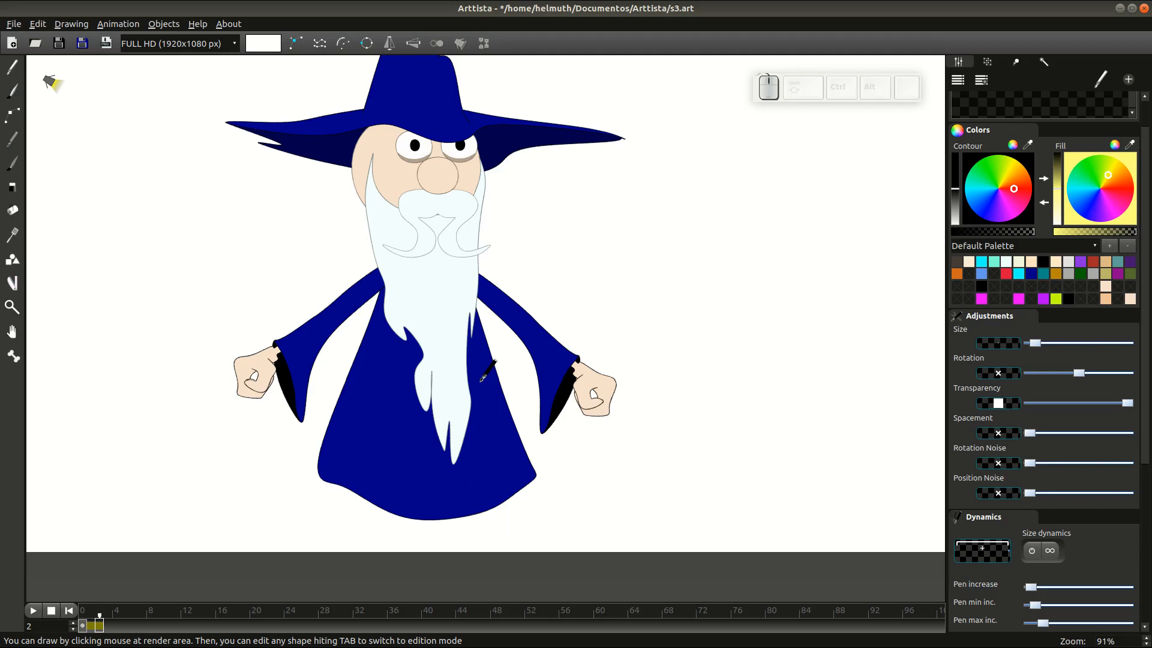
Scale the right eye, including its pupil and shadow, narrower horizontally on frame 2
{"action": "key", "text": "Tab"}
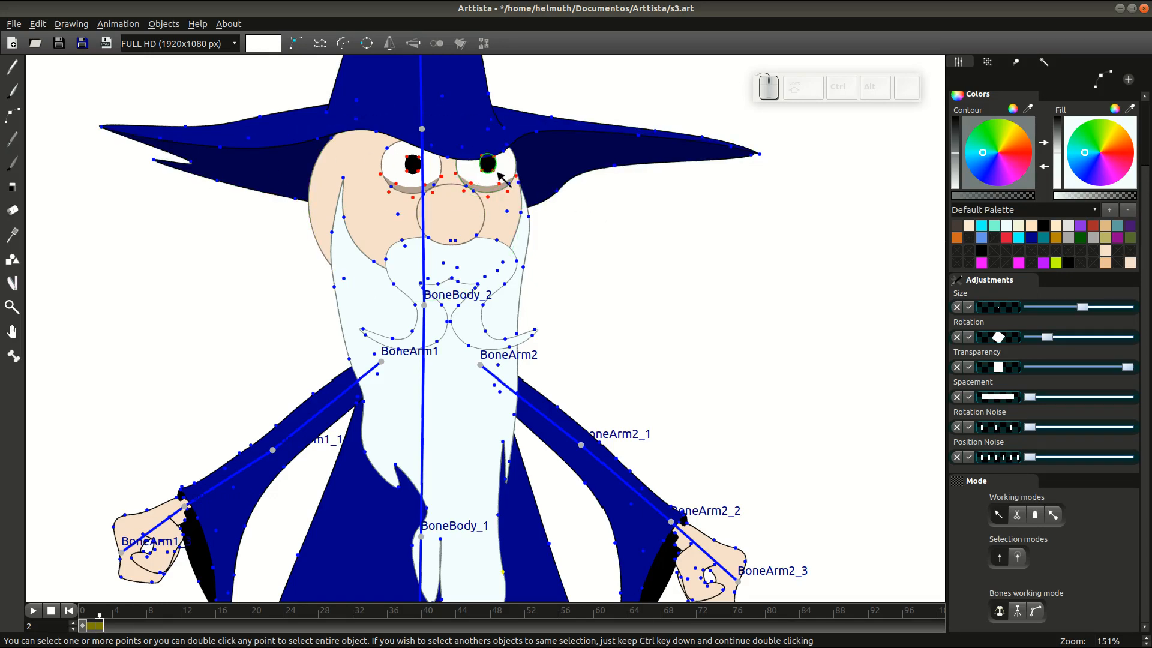
{"action": "double_click", "coordinate": [494, 170], "text": "ctrl"}
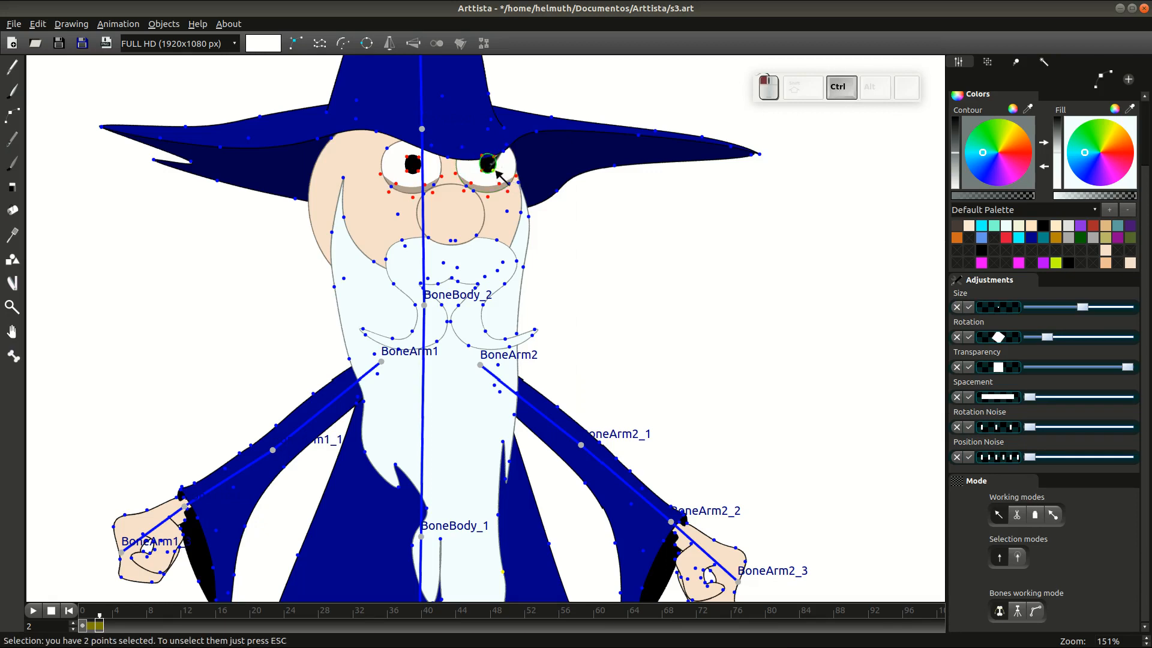
{"action": "left_click", "coordinate": [461, 173], "text": "ctrl+shift"}
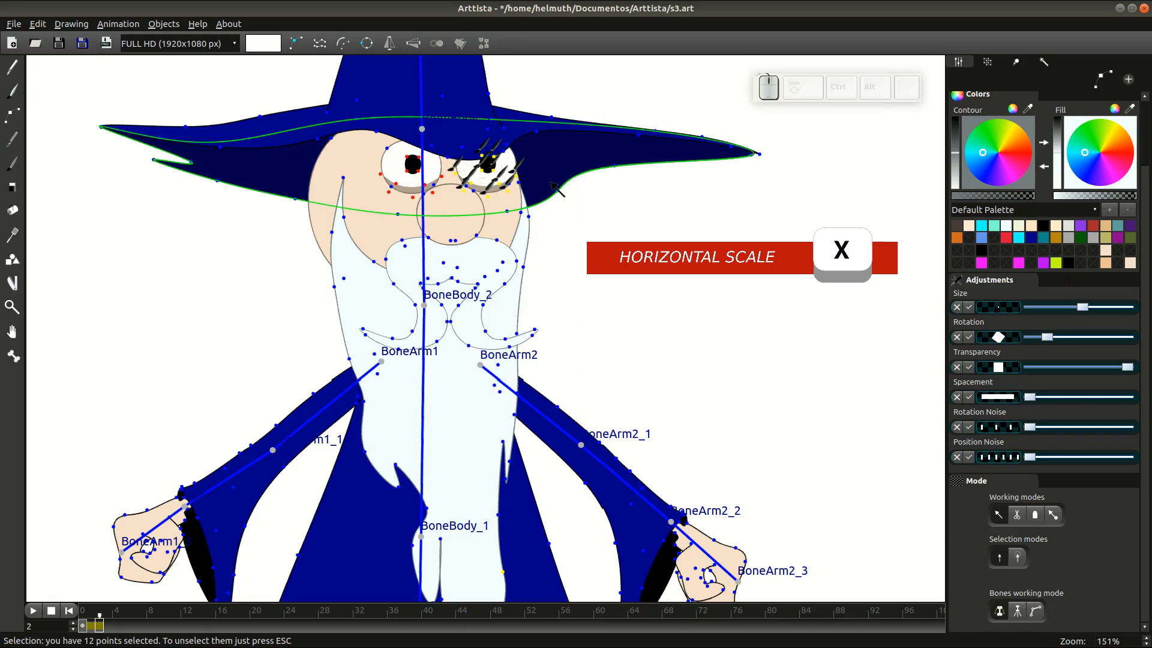
{"action": "key", "text": "x"}
{"action": "key", "text": "Tab"}
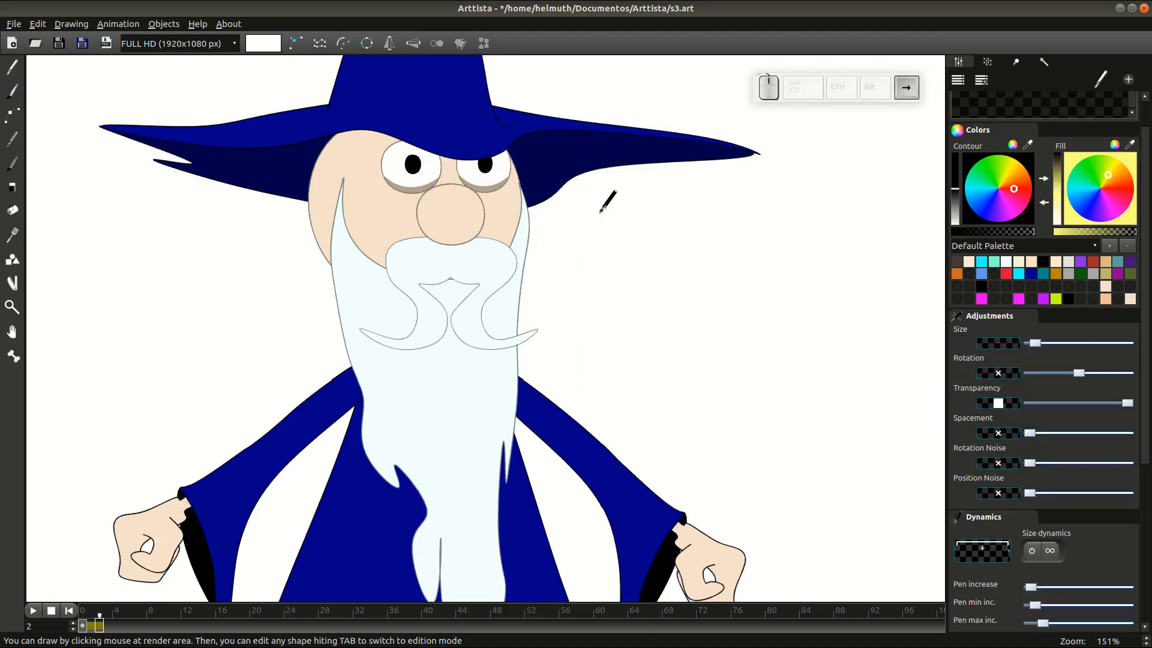
{"action": "scroll", "coordinate": [576, 199], "scroll_direction": "down", "scroll_amount": 3}
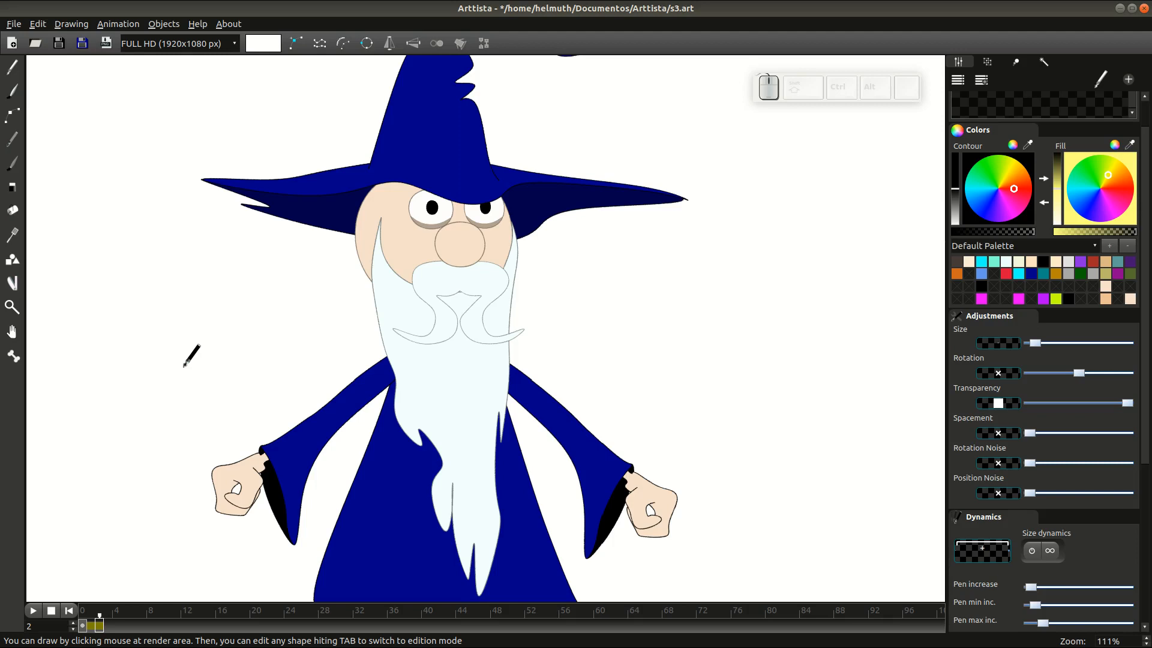
On frame 3, select both eyes, the nose, moustache and beard, and shift them farther right
{"action": "key", "text": "Right"}
{"action": "key", "text": "Tab"}
{"action": "left_click", "coordinate": [447, 223], "text": "ctrl+shift"}
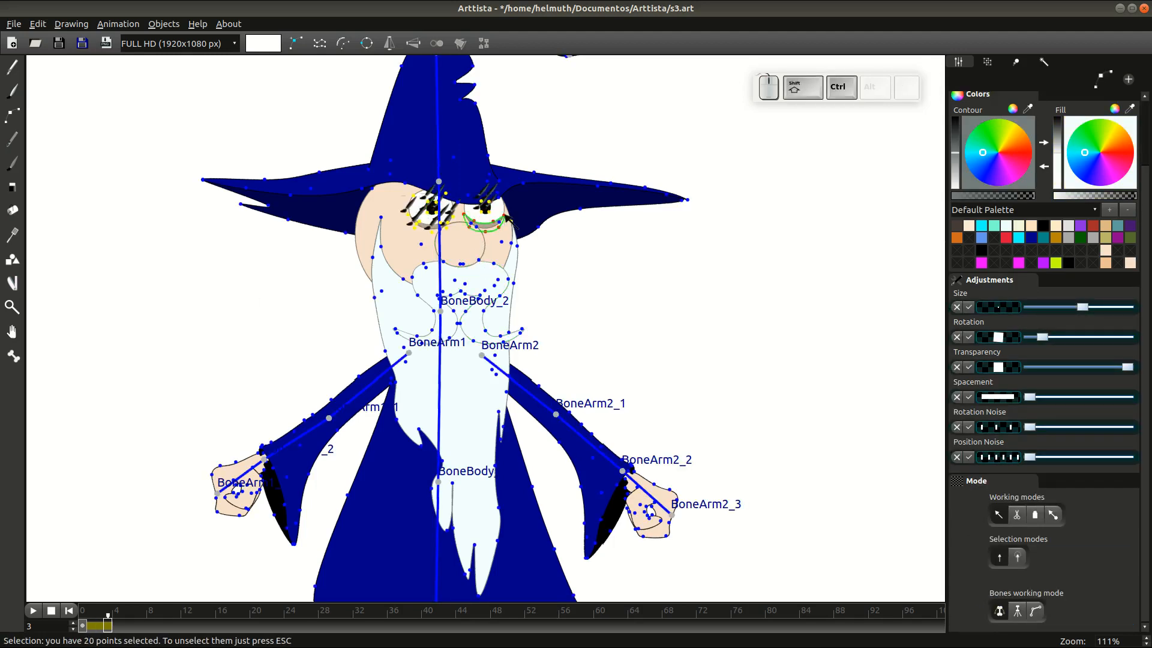
{"action": "left_click", "coordinate": [480, 226], "text": "ctrl+shift"}
{"action": "left_click", "coordinate": [495, 262], "text": "ctrl+shift"}
{"action": "key", "text": "ctrl+v"}
{"action": "key", "text": "Escape"}
{"action": "left_click_drag", "start_coordinate": [478, 250], "coordinate": [471, 172]}
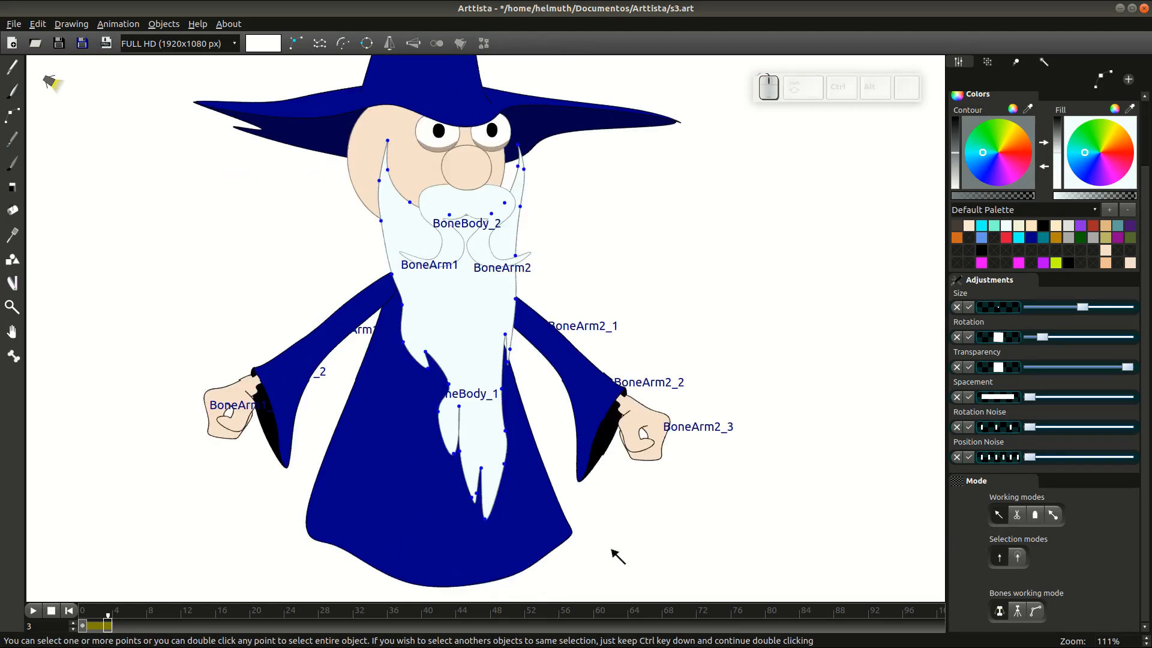
Pull the beard's right edge points inward on frame 3 to follow the turned head
{"action": "key", "text": "Tab"}
{"action": "key", "text": "Tab"}
{"action": "left_click", "coordinate": [521, 200], "text": "ctrl"}
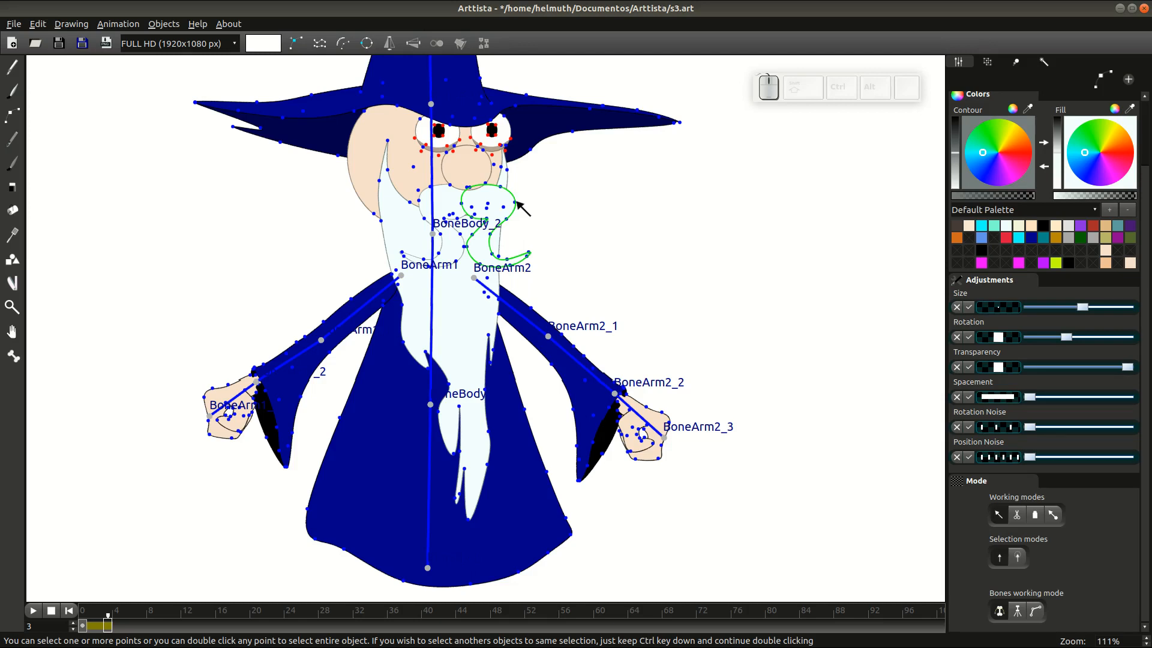
Scale the right half of the moustache narrower horizontally on frame 3
{"action": "scroll", "coordinate": [509, 214], "scroll_direction": "up", "scroll_amount": 3}
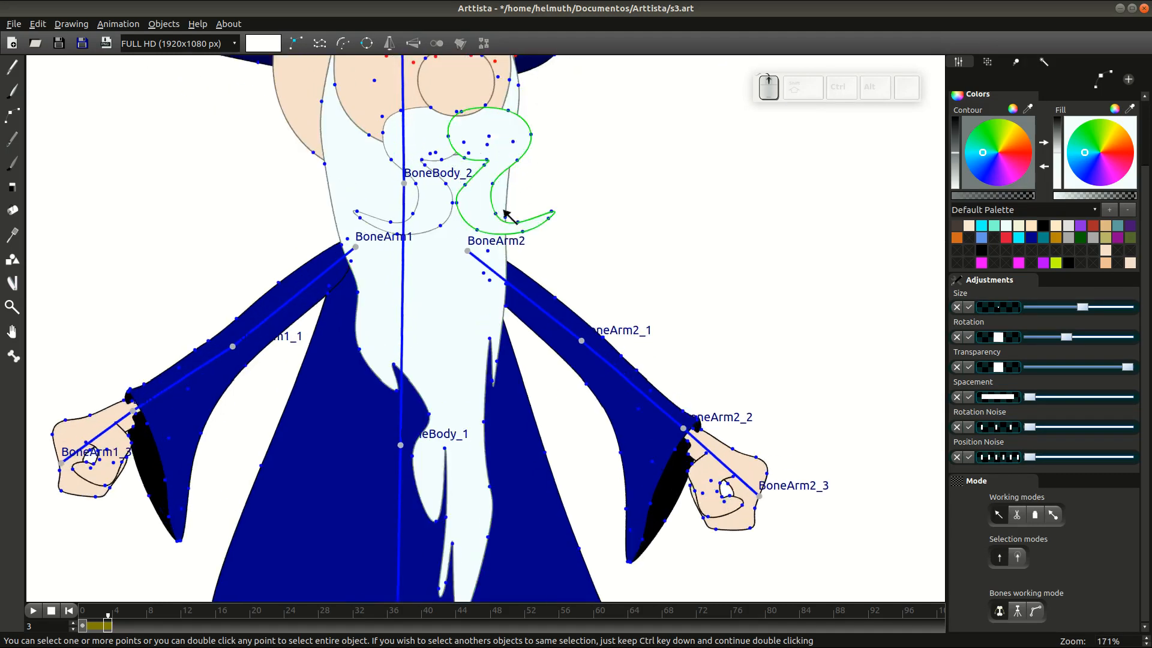
{"action": "left_click_drag", "start_coordinate": [568, 181], "coordinate": [538, 283]}
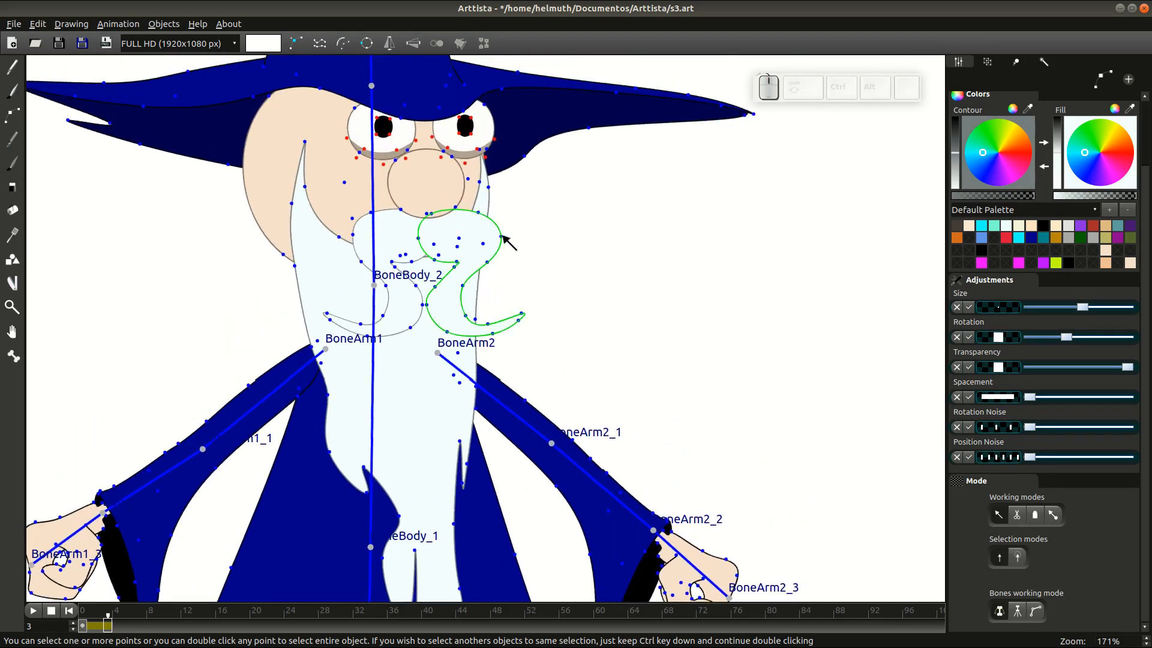
{"action": "double_click", "coordinate": [501, 236]}
{"action": "key", "text": "x"}
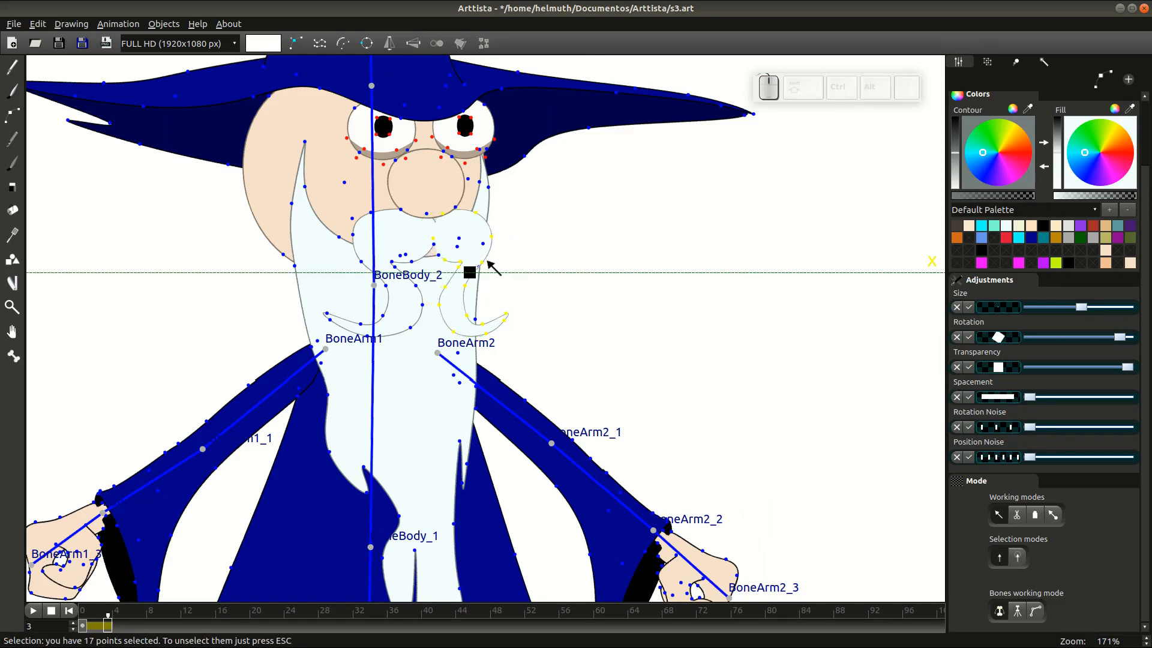
{"action": "left_click", "coordinate": [486, 263]}
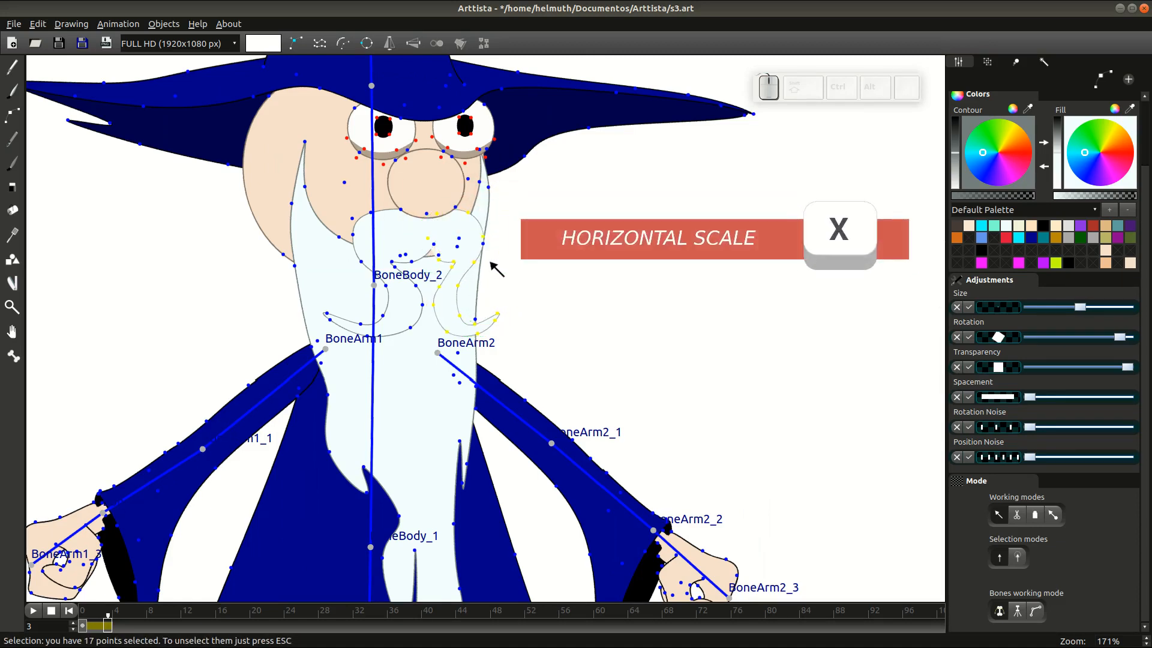
{"action": "key", "text": "Tab"}
{"action": "scroll", "coordinate": [502, 244], "scroll_direction": "down", "scroll_amount": 1}
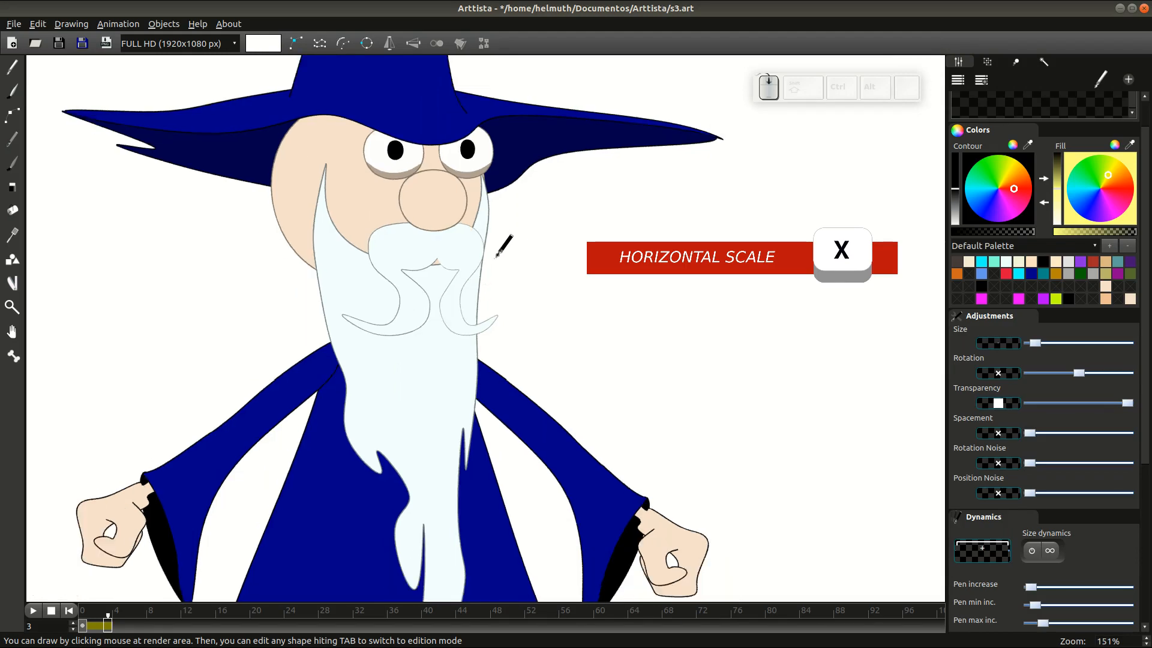
Adjust the points at the upper right end of the beard beside the eye on frame 3
{"action": "scroll", "coordinate": [597, 232], "scroll_direction": "down", "scroll_amount": 1}
{"action": "key", "text": "Tab"}
{"action": "key", "text": "Tab"}
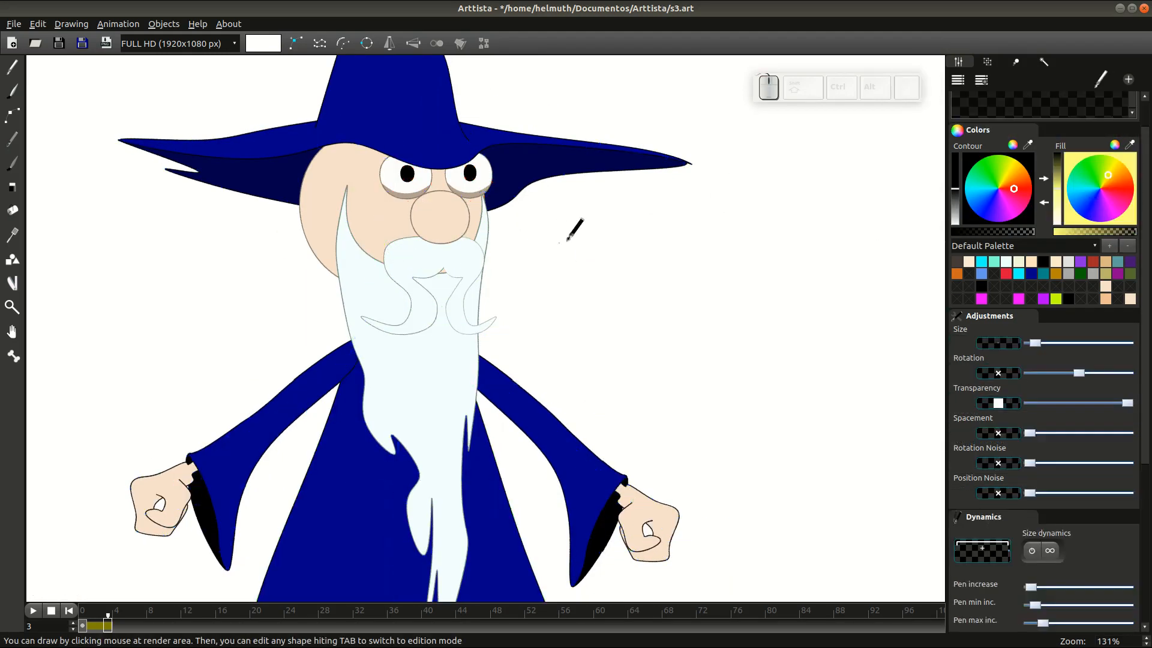
{"action": "key", "text": "Tab"}
{"action": "left_click", "coordinate": [489, 222]}
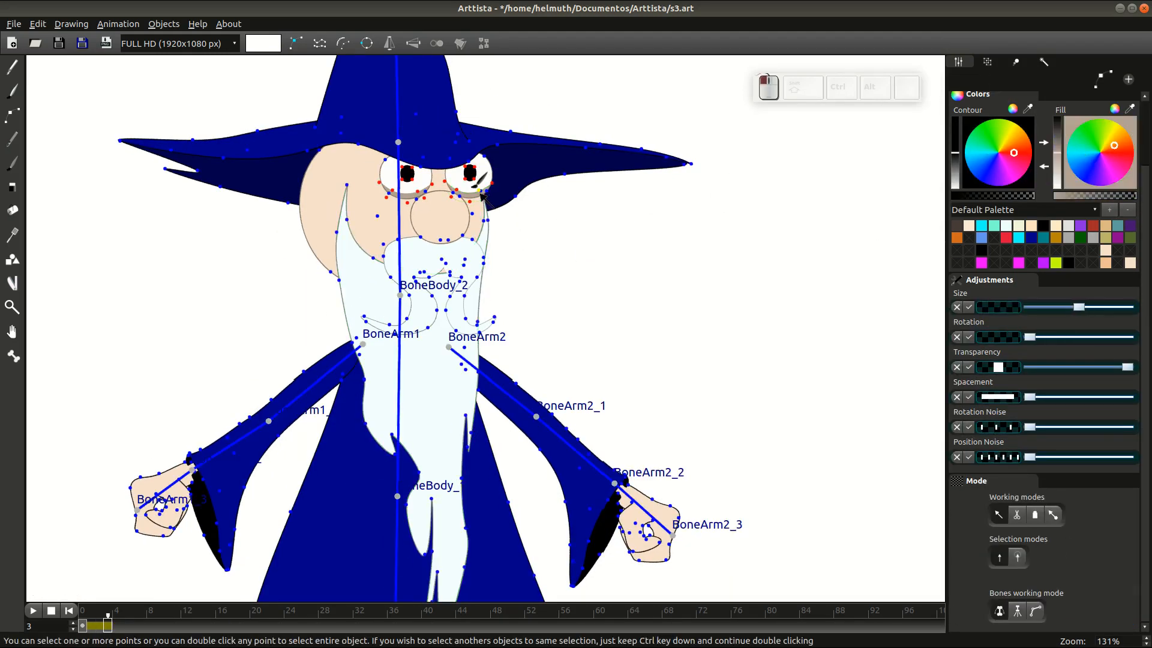
{"action": "key", "text": "ctrl+z"}
{"action": "left_click", "coordinate": [483, 194]}
{"action": "key", "text": "Tab"}
{"action": "scroll", "coordinate": [594, 207], "scroll_direction": "up", "scroll_amount": 2}
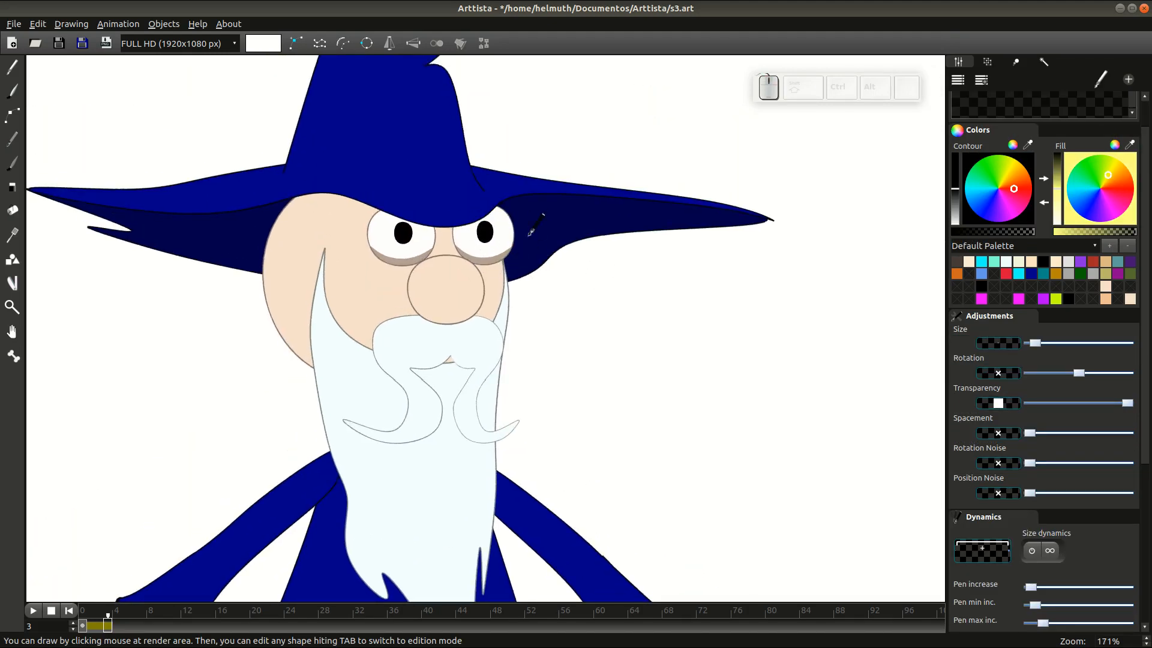
Scale the right eye's white, shadow and pupil narrower horizontally on frame 3
{"action": "key", "text": "Tab"}
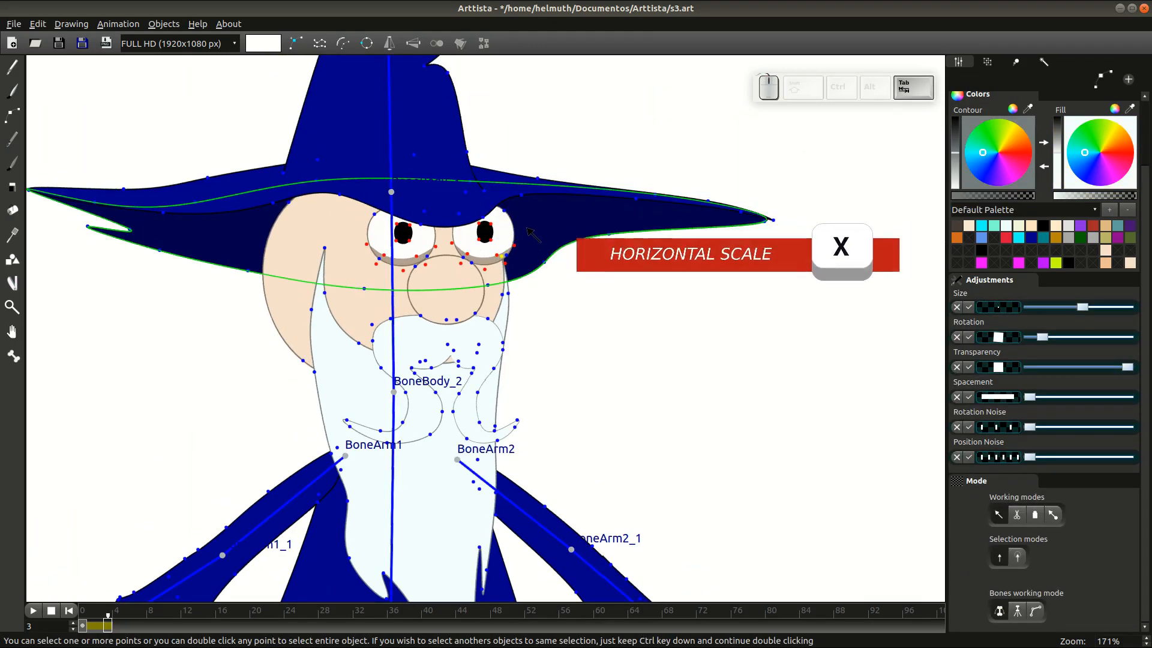
{"action": "double_click", "coordinate": [501, 256]}
{"action": "key", "text": "x"}
{"action": "left_click", "coordinate": [498, 243]}
{"action": "key", "text": "Tab"}
{"action": "key", "text": "Tab"}
{"action": "double_click", "coordinate": [488, 240]}
{"action": "key", "text": "x"}
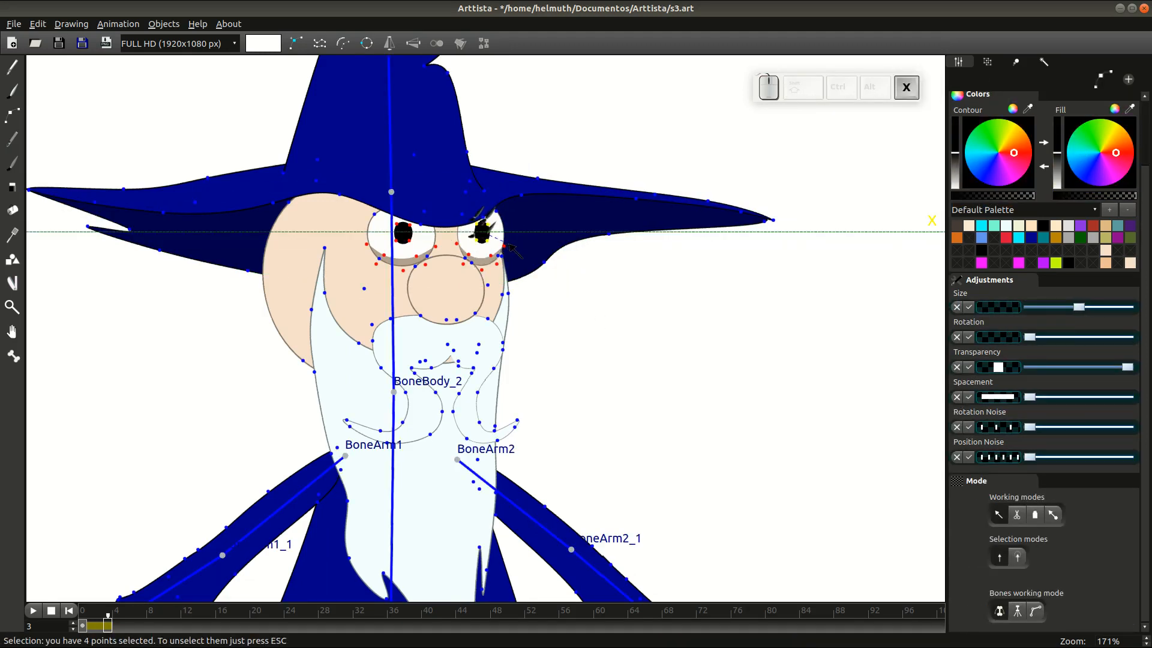
{"action": "key", "text": "Tab"}
{"action": "key", "text": "Tab"}
{"action": "key", "text": "Tab"}
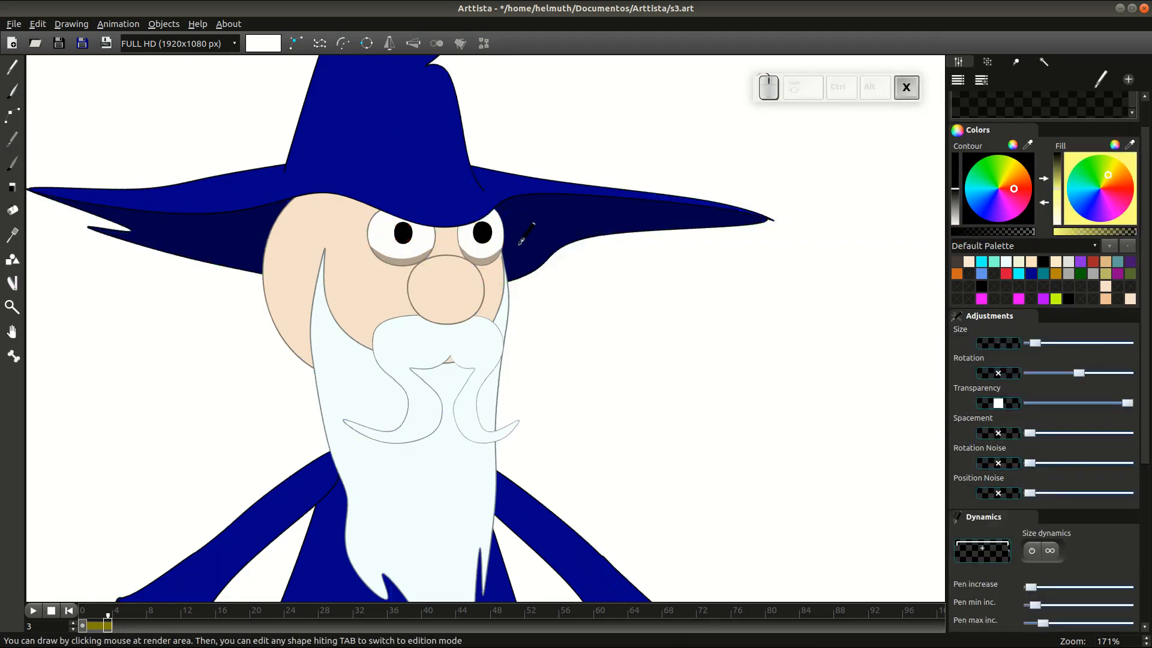
Select the right eye's parts together, narrow them a little more horizontally on frame 3, and compare with the previous frame
{"action": "key", "text": "Tab"}
{"action": "key", "text": "Tab"}
{"action": "key", "text": "Tab"}
{"action": "double_click", "coordinate": [479, 241], "text": "ctrl"}
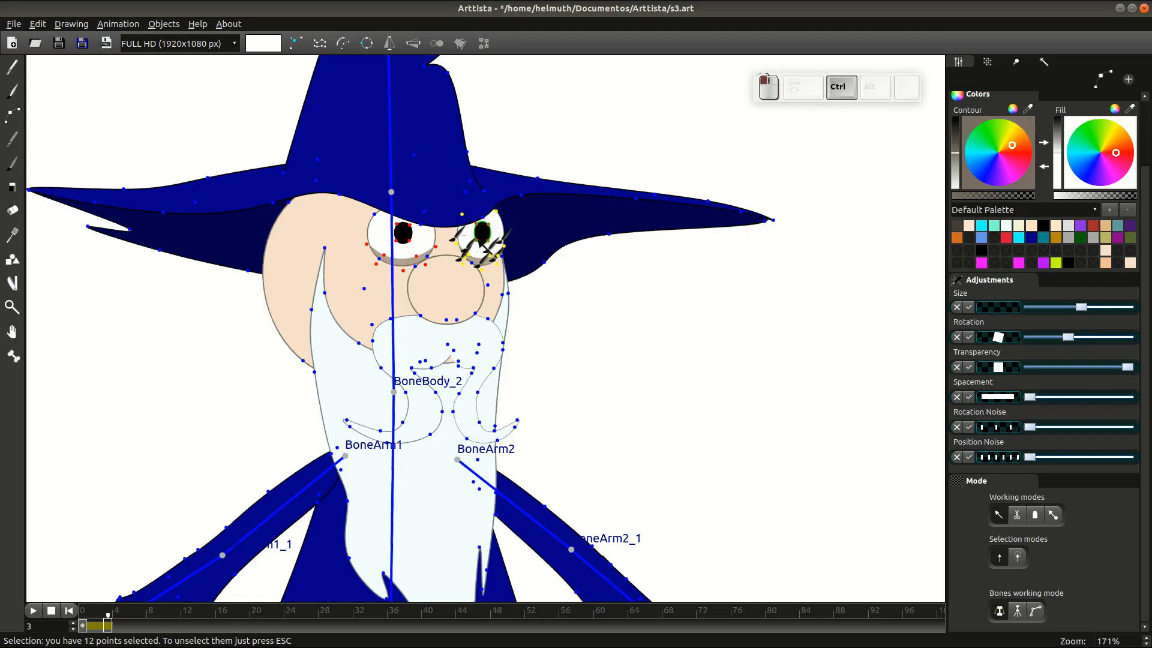
{"action": "key", "text": "x"}
{"action": "left_click", "coordinate": [515, 284]}
{"action": "left_click", "coordinate": [483, 246], "text": "ctrl+shift"}
{"action": "key", "text": "Tab"}
{"action": "scroll", "coordinate": [622, 250], "scroll_direction": "down", "scroll_amount": 1}
{"action": "key", "text": "Left"}
{"action": "key", "text": "Right"}
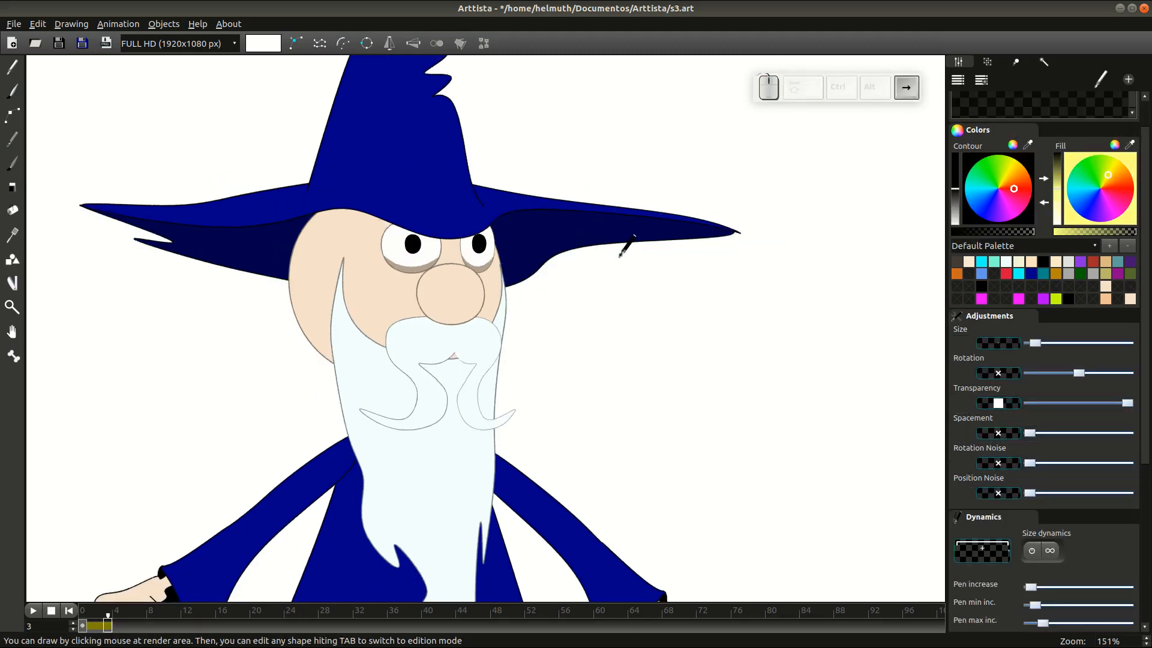
Pull the nose's right side outward on frame 3 so that the nose becomes wider
{"action": "key", "text": "Tab"}
{"action": "key", "text": "Tab"}
{"action": "scroll", "coordinate": [648, 257], "scroll_direction": "down", "scroll_amount": 4}
{"action": "scroll", "coordinate": [581, 290], "scroll_direction": "up", "scroll_amount": 3}
{"action": "key", "text": "Tab"}
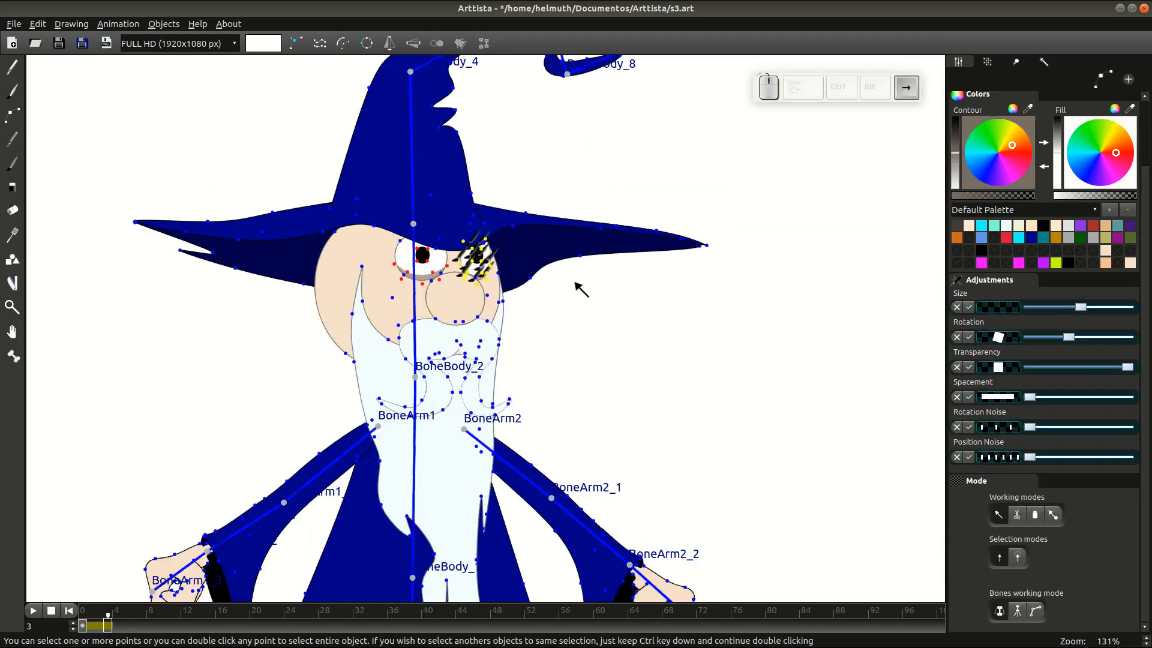
{"action": "scroll", "coordinate": [480, 332], "scroll_direction": "up", "scroll_amount": 4}
{"action": "key", "text": "Tab"}
{"action": "key", "text": "Tab"}
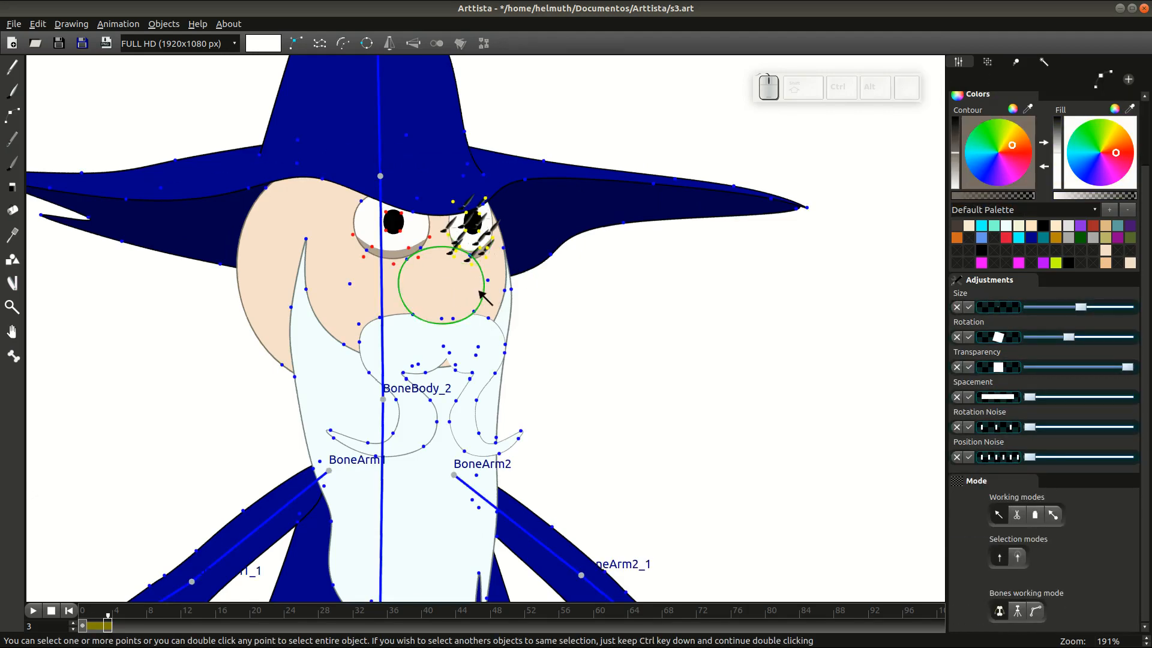
{"action": "left_click", "coordinate": [474, 312]}
{"action": "left_click", "coordinate": [471, 255], "text": "ctrl"}
{"action": "left_click_drag", "start_coordinate": [471, 255], "coordinate": [479, 256]}
{"action": "key", "text": "Tab"}
{"action": "key", "text": "Tab"}
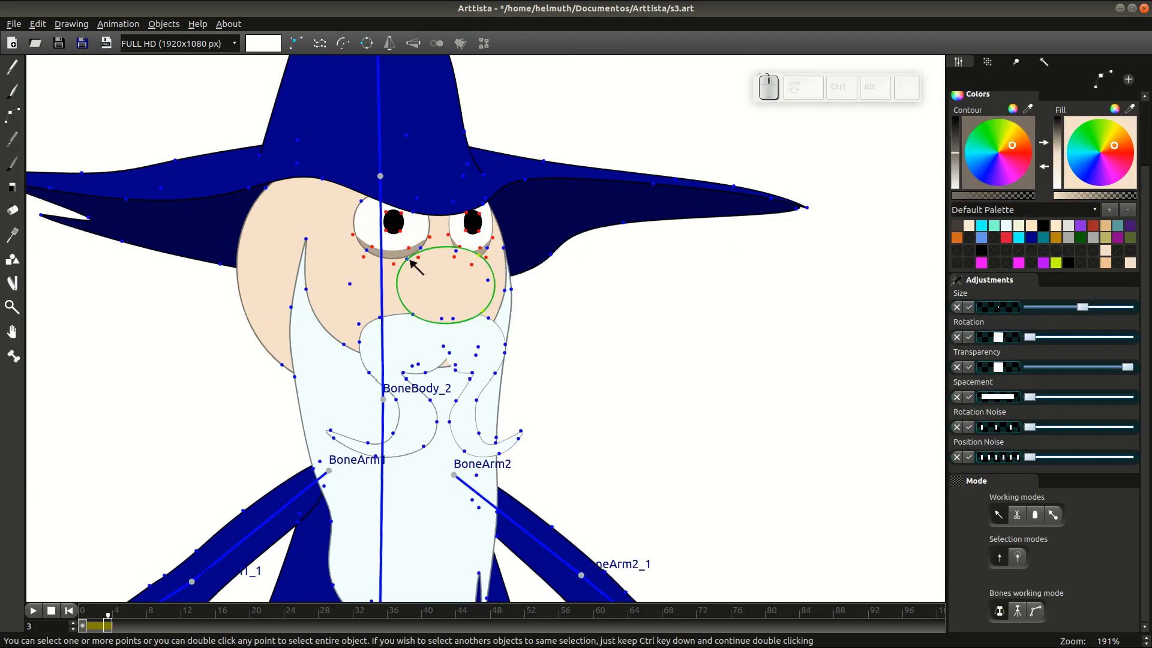
{"action": "key", "text": "Tab"}
Extend the animation to frame 4, select both eyes, the nose, moustache and beard there, and shift them farther right
{"action": "scroll", "coordinate": [673, 264], "scroll_direction": "down", "scroll_amount": 10}
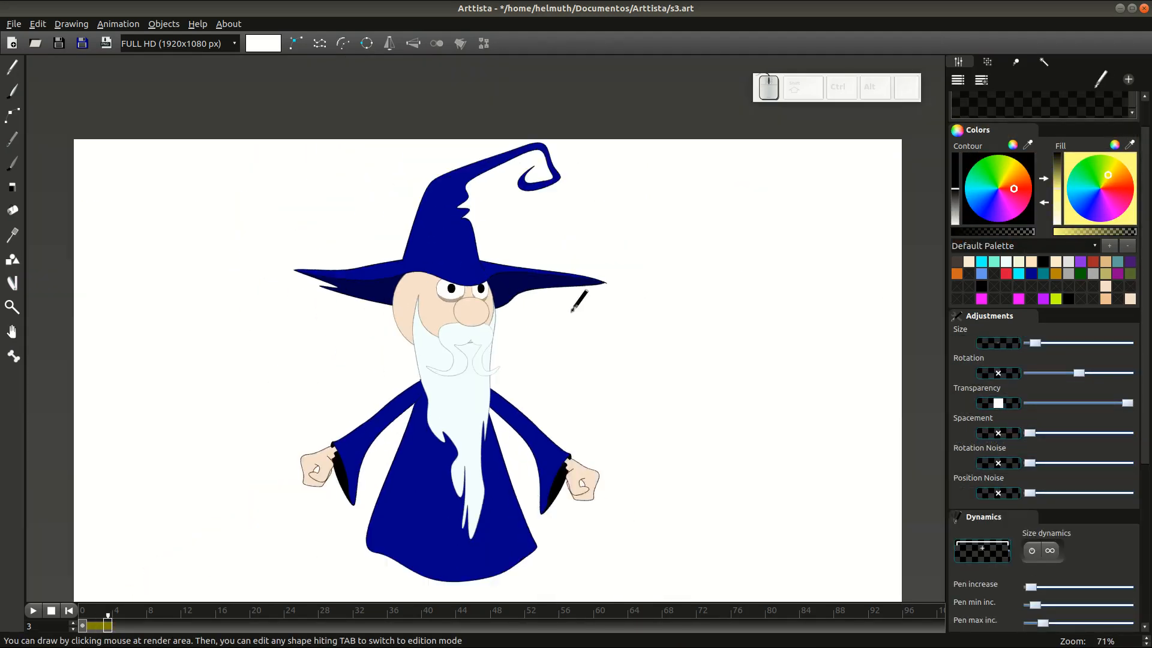
{"action": "scroll", "coordinate": [486, 328], "scroll_direction": "up", "scroll_amount": 2}
{"action": "left_click", "coordinate": [117, 624]}
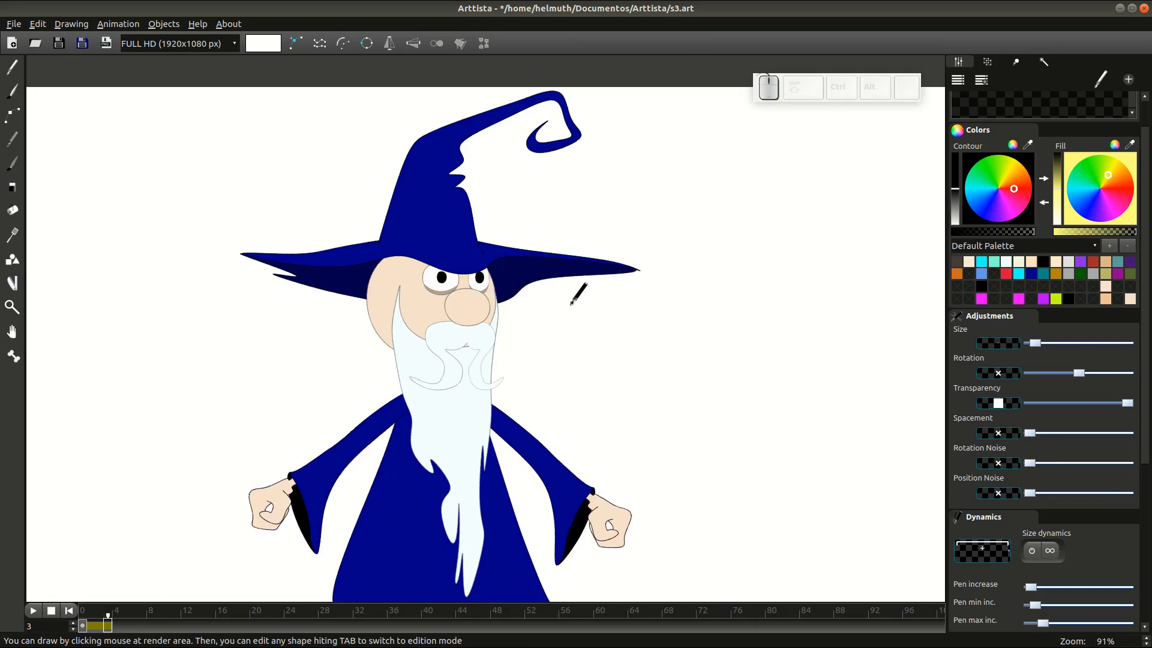
{"action": "left_click", "coordinate": [113, 625]}
{"action": "left_click", "coordinate": [117, 625]}
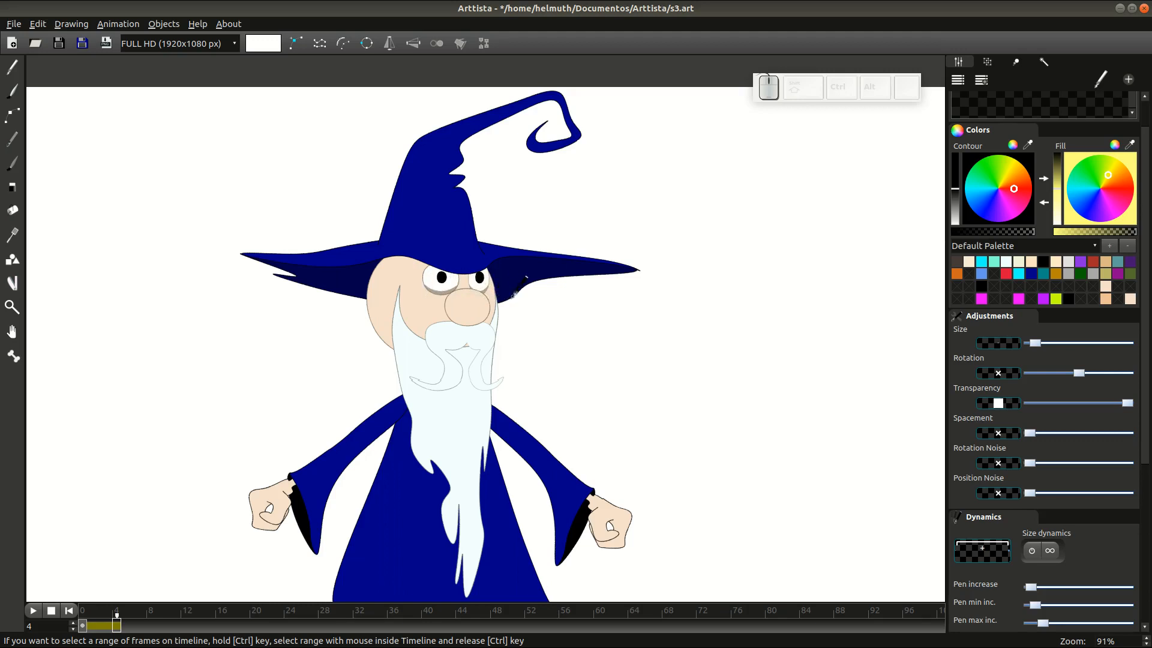
{"action": "scroll", "coordinate": [564, 314], "scroll_direction": "up", "scroll_amount": 4}
{"action": "scroll", "coordinate": [498, 318], "scroll_direction": "down", "scroll_amount": 2}
{"action": "key", "text": "Tab"}
{"action": "left_click", "coordinate": [387, 267], "text": "ctrl+shift"}
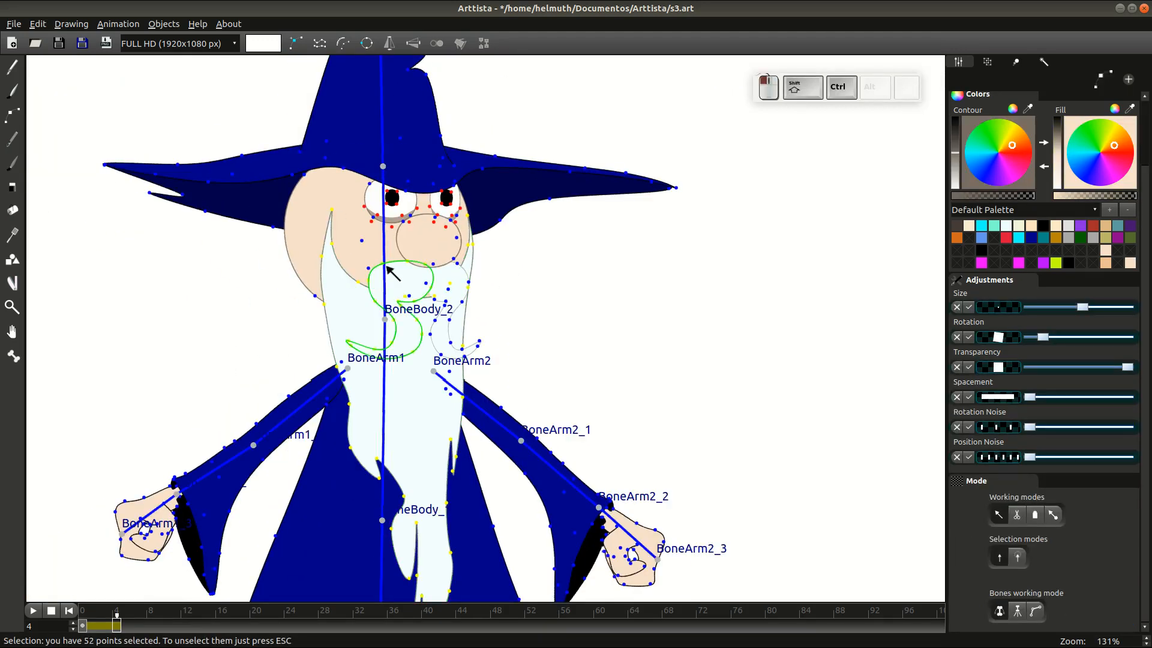
{"action": "left_click", "coordinate": [457, 269], "text": "ctrl+shift"}
{"action": "left_click", "coordinate": [392, 203], "text": "ctrl+shift"}
{"action": "left_click_drag", "start_coordinate": [389, 245], "coordinate": [427, 249]}
{"action": "key", "text": "Tab"}
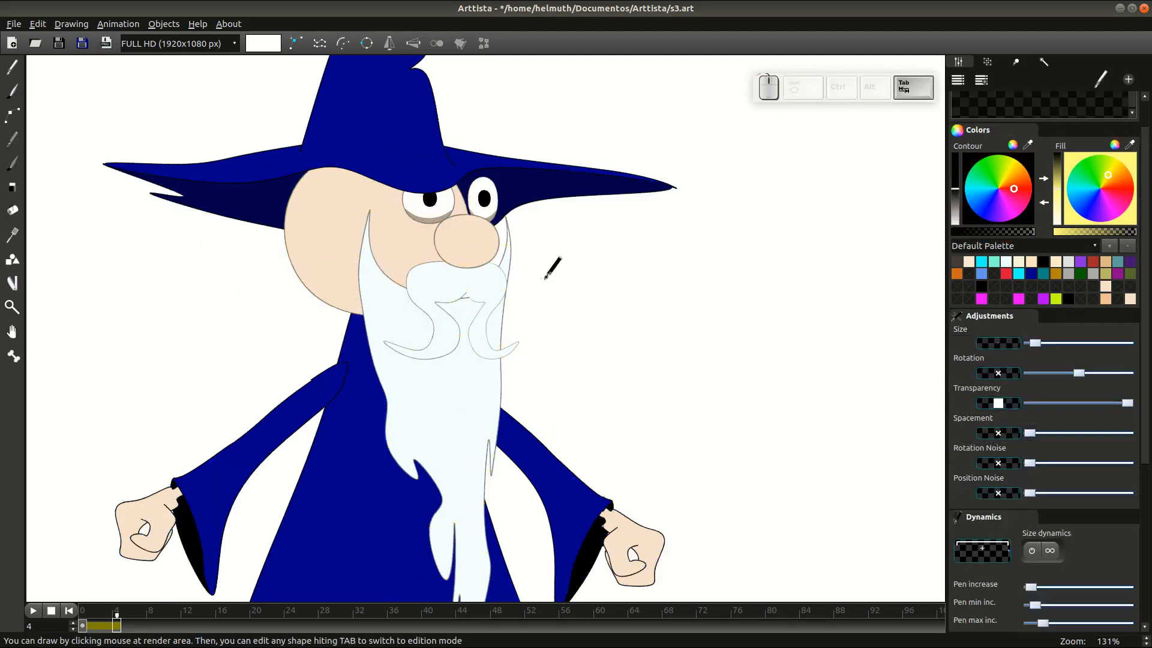
Move the right eye, with its pupil and shadow, left toward the edge of the face on frame 4
{"action": "key", "text": "Tab"}
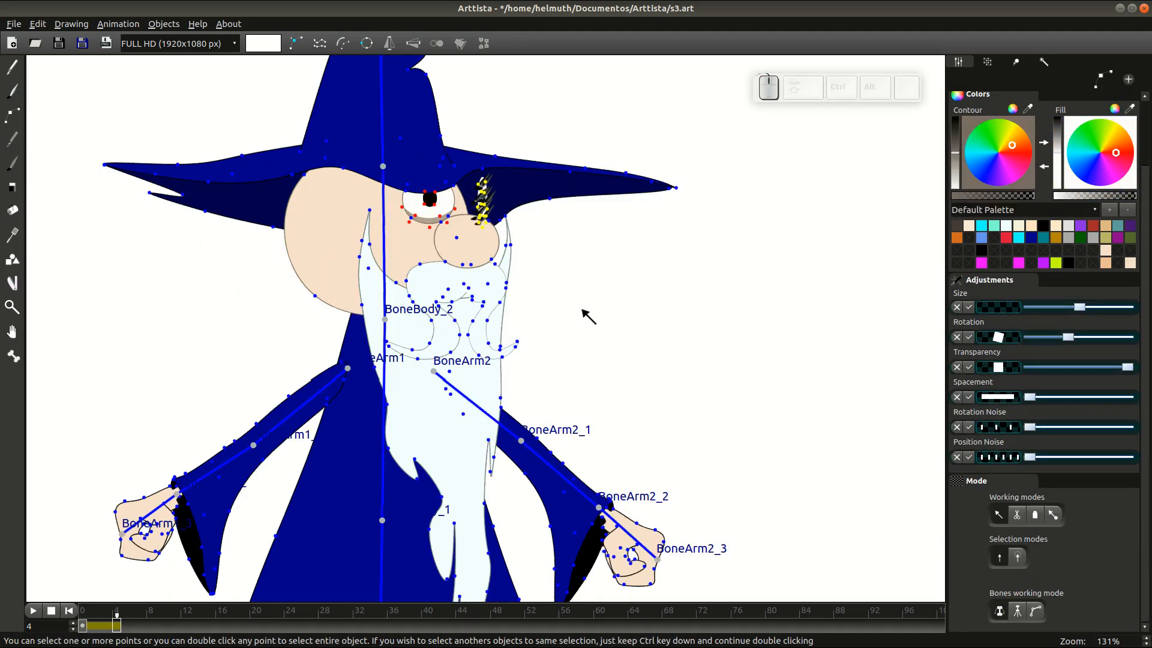
{"action": "left_click", "coordinate": [591, 311]}
{"action": "key", "text": "Tab"}
{"action": "key", "text": "Tab"}
{"action": "scroll", "coordinate": [555, 278], "scroll_direction": "up", "scroll_amount": 2}
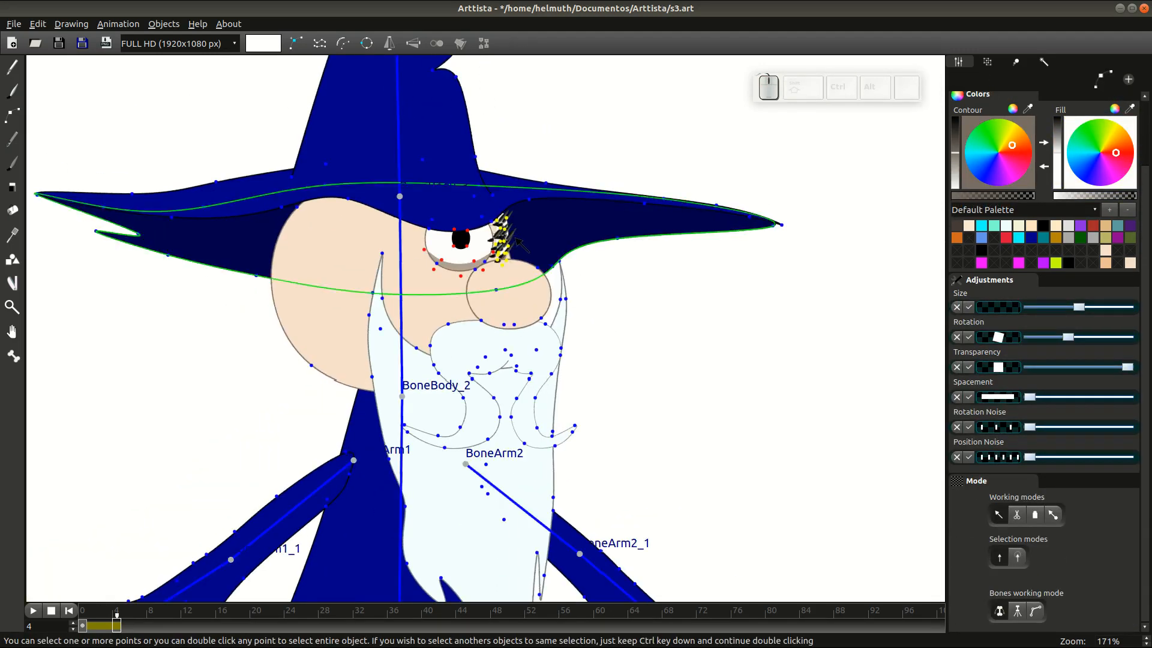
{"action": "scroll", "coordinate": [591, 266], "scroll_direction": "down", "scroll_amount": 1}
{"action": "key", "text": "Tab"}
{"action": "scroll", "coordinate": [531, 250], "scroll_direction": "up", "scroll_amount": 1}
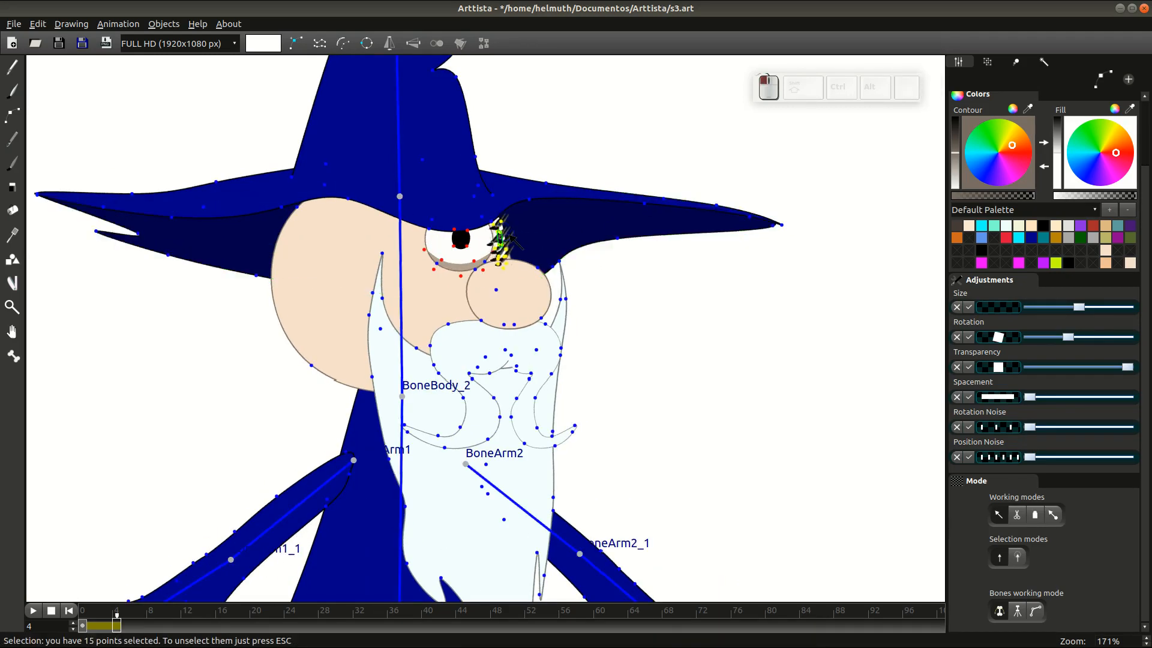
Make the right eye group much narrower on frame 4 and fit it between the nose and the hat brim
{"action": "key", "text": "Tab"}
{"action": "key", "text": "Tab"}
{"action": "key", "text": "g"}
{"action": "key", "text": "Tab"}
{"action": "scroll", "coordinate": [596, 308], "scroll_direction": "up", "scroll_amount": 6}
{"action": "key", "text": "Tab"}
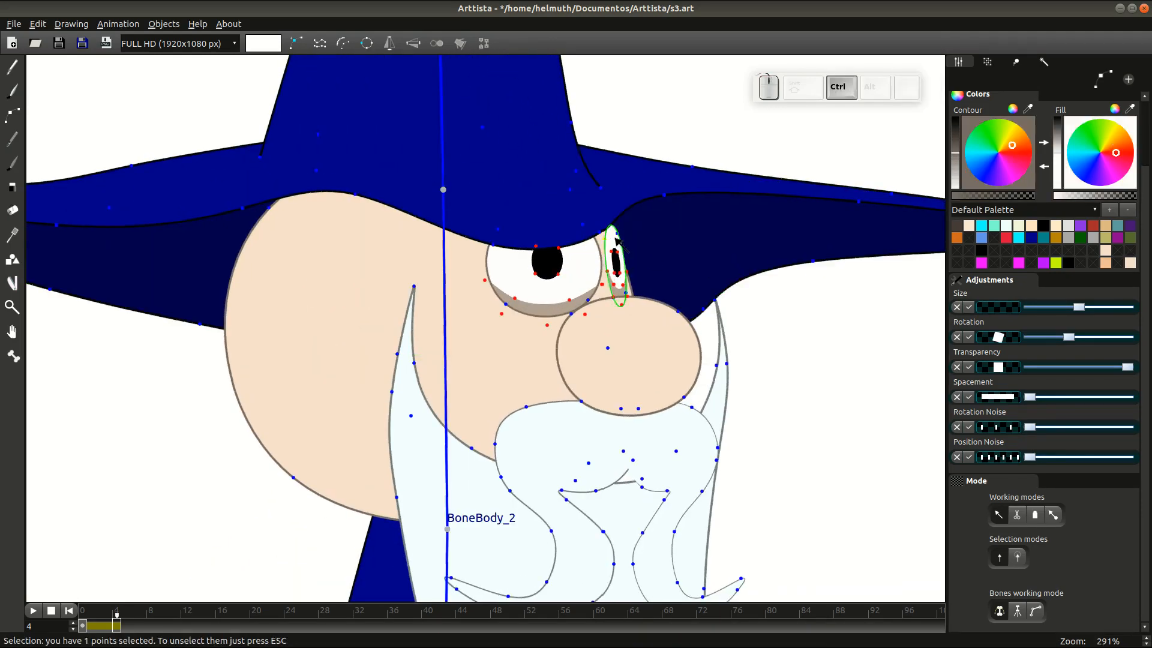
Undo the last point edit and adjust the right pupil to fit inside the narrowed eye on frame 4
{"action": "key", "text": "ctrl+z"}
{"action": "key", "text": "Escape"}
{"action": "double_click", "coordinate": [614, 273]}
{"action": "key", "text": "Tab"}
{"action": "scroll", "coordinate": [658, 293], "scroll_direction": "down", "scroll_amount": 3}
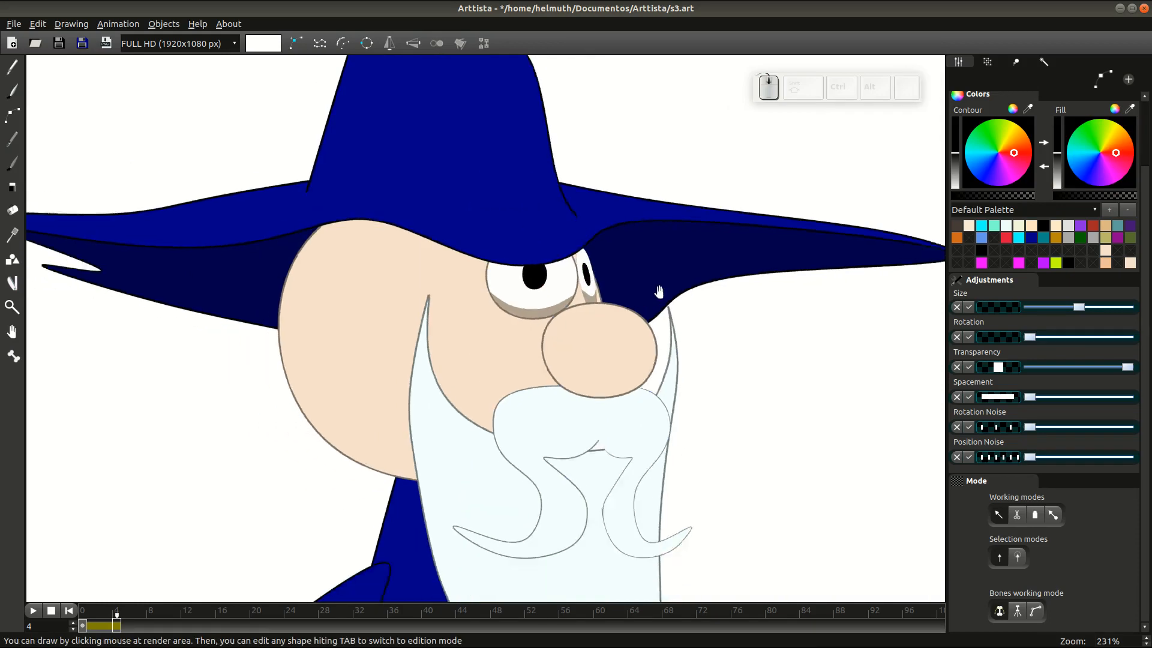
Reshape the right eye and its shadow on frame 4 by moving individual outline points along the face edge
{"action": "left_click_drag", "start_coordinate": [659, 293], "coordinate": [556, 211]}
{"action": "scroll", "coordinate": [557, 212], "scroll_direction": "up", "scroll_amount": 4}
{"action": "key", "text": "Tab"}
{"action": "left_click_drag", "start_coordinate": [549, 151], "coordinate": [543, 266]}
{"action": "left_click_drag", "start_coordinate": [487, 308], "coordinate": [496, 276]}
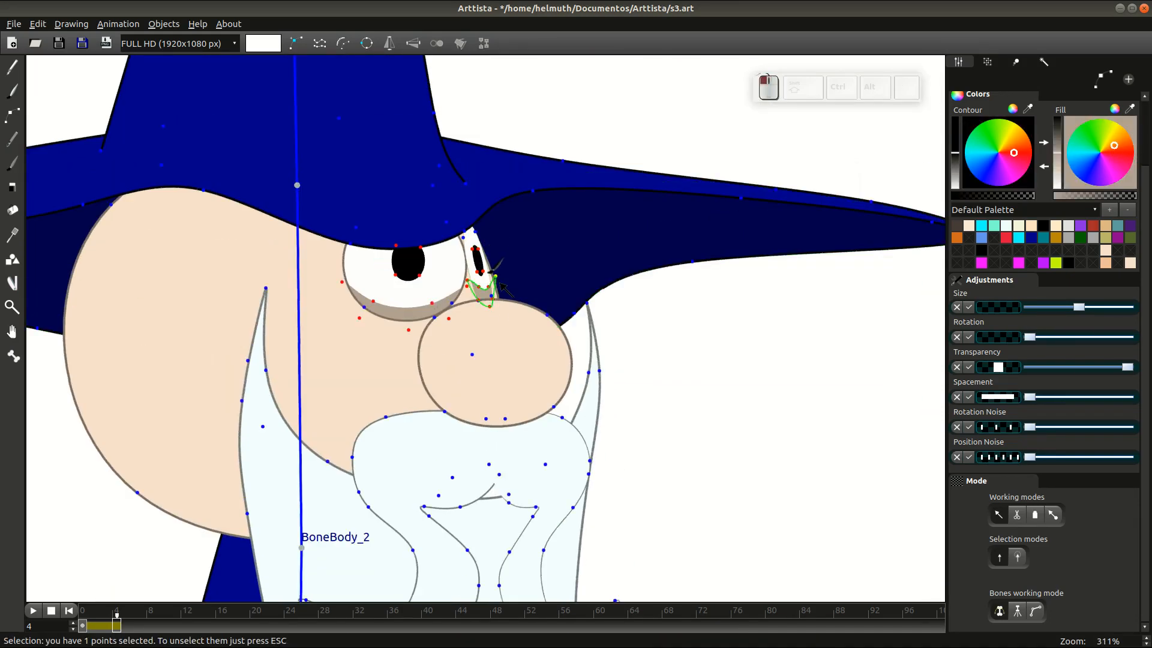
Rotate the white of the right eye on frame 4 to follow the slanted edge of the face
{"action": "key", "text": "Tab"}
{"action": "scroll", "coordinate": [532, 294], "scroll_direction": "down", "scroll_amount": 4}
{"action": "scroll", "coordinate": [532, 293], "scroll_direction": "up", "scroll_amount": 5}
{"action": "key", "text": "Tab"}
{"action": "double_click", "coordinate": [501, 261]}
{"action": "key", "text": "Tab"}
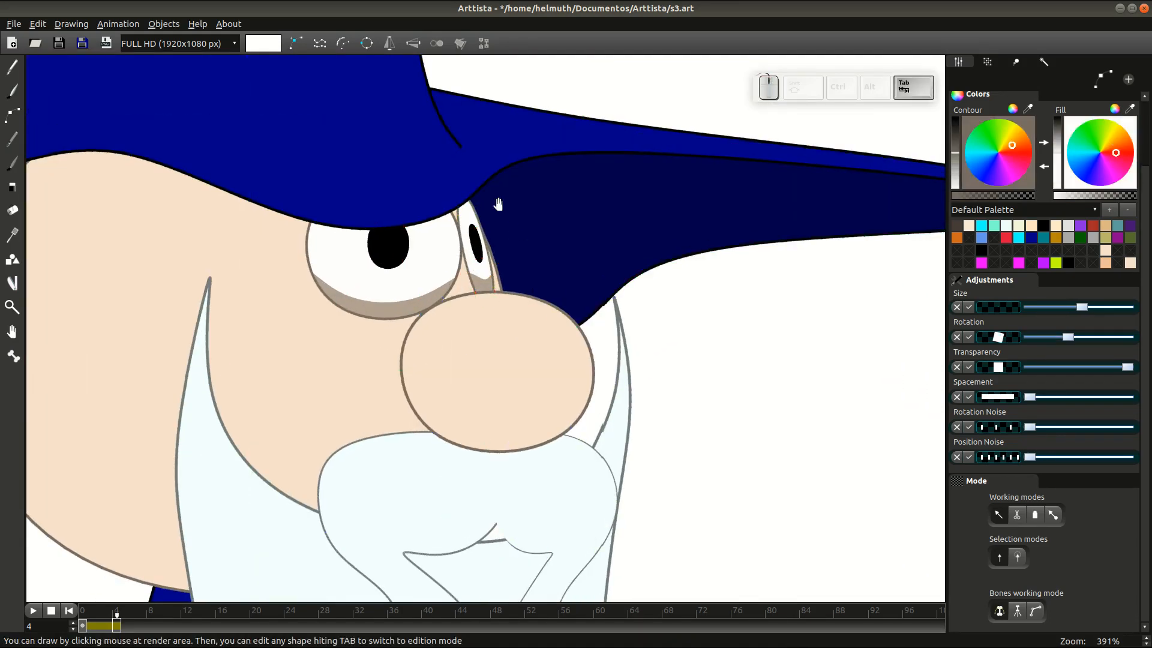
{"action": "key", "text": "Tab"}
{"action": "key", "text": "r"}
{"action": "key", "text": "Tab"}
{"action": "scroll", "coordinate": [564, 237], "scroll_direction": "down", "scroll_amount": 8}
Try to move the nose farther right and up on frame 4, and undo the move
{"action": "key", "text": "Tab"}
{"action": "double_click", "coordinate": [524, 320]}
{"action": "key", "text": "g"}
{"action": "key", "text": "Tab"}
{"action": "scroll", "coordinate": [542, 321], "scroll_direction": "up", "scroll_amount": 3}
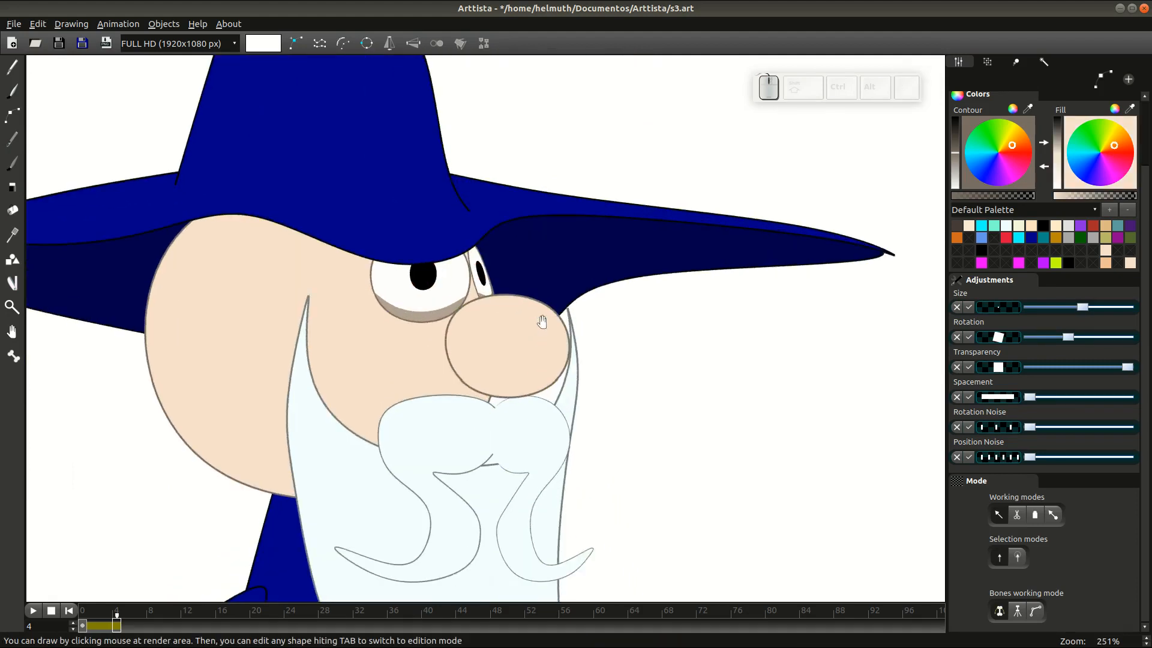
{"action": "scroll", "coordinate": [542, 321], "scroll_direction": "down", "scroll_amount": 2}
{"action": "scroll", "coordinate": [542, 322], "scroll_direction": "down", "scroll_amount": 2}
{"action": "key", "text": "Tab"}
{"action": "key", "text": "ctrl+z"}
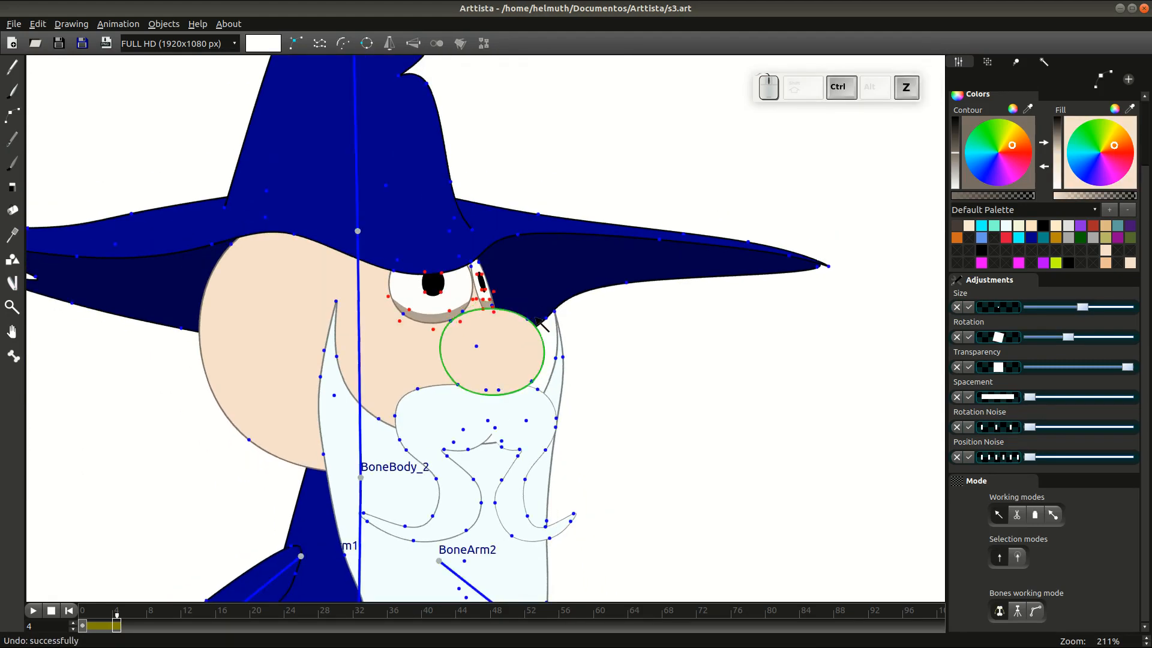
{"action": "key", "text": "Tab"}
{"action": "scroll", "coordinate": [526, 316], "scroll_direction": "down", "scroll_amount": 1}
{"action": "scroll", "coordinate": [546, 352], "scroll_direction": "up", "scroll_amount": 3}
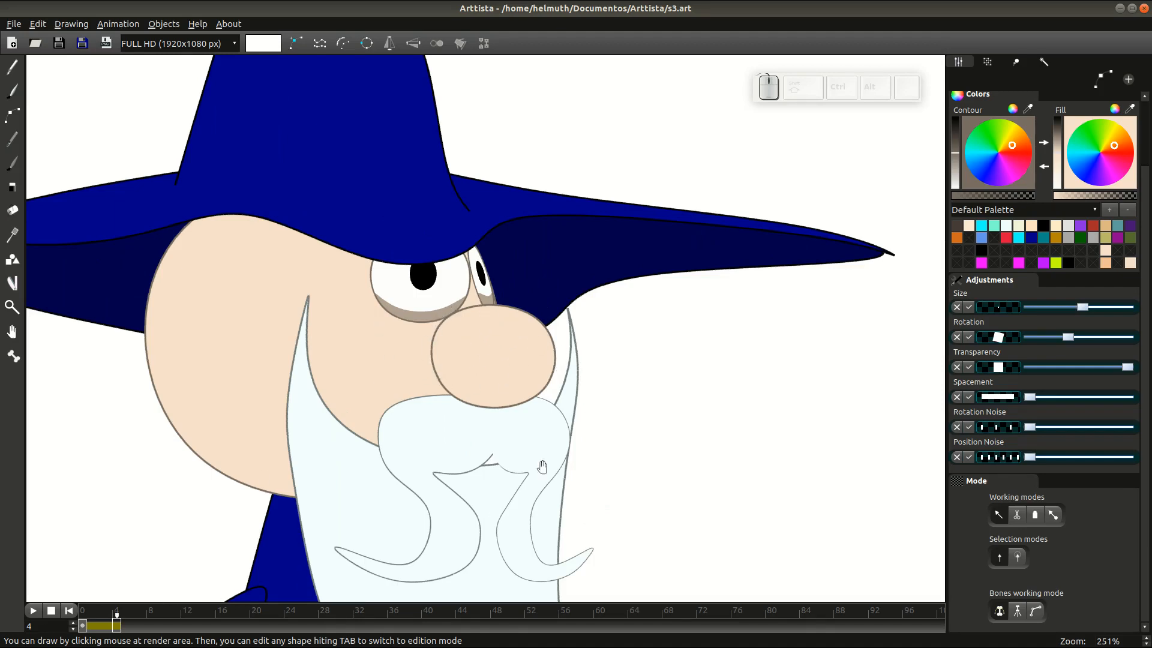
Compare frames 3 and 4, and on frame 4 sample the nose's outline and skin colours as the drawing tool's contour and fill
{"action": "left_click", "coordinate": [110, 626]}
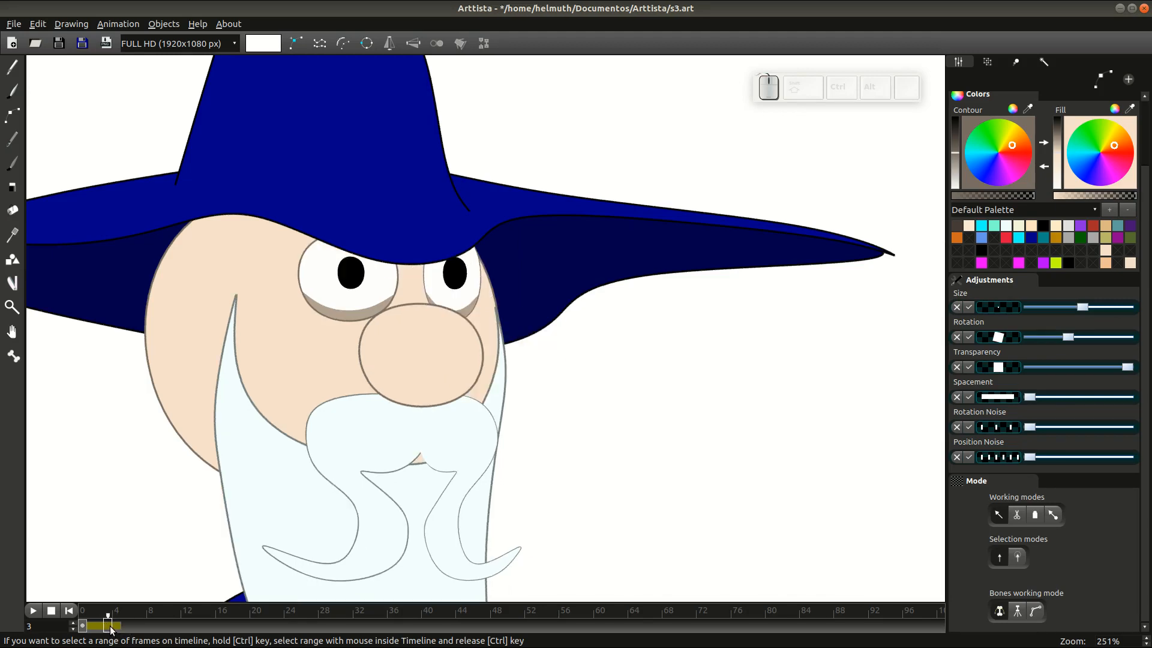
{"action": "left_click", "coordinate": [118, 628]}
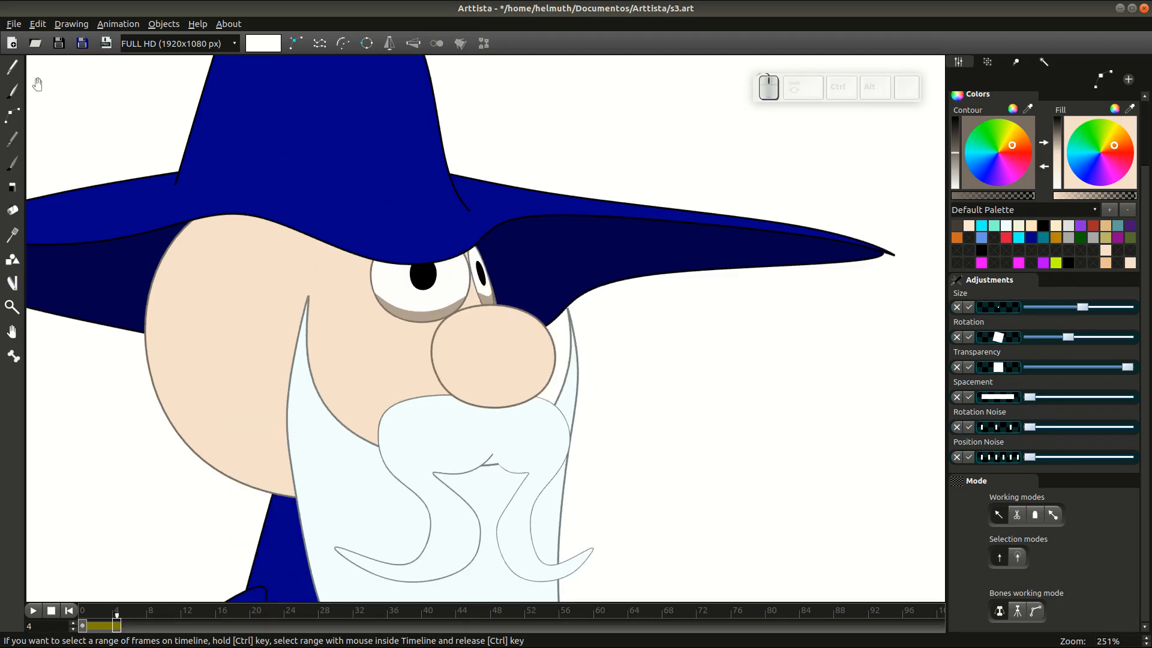
{"action": "left_click", "coordinate": [13, 67]}
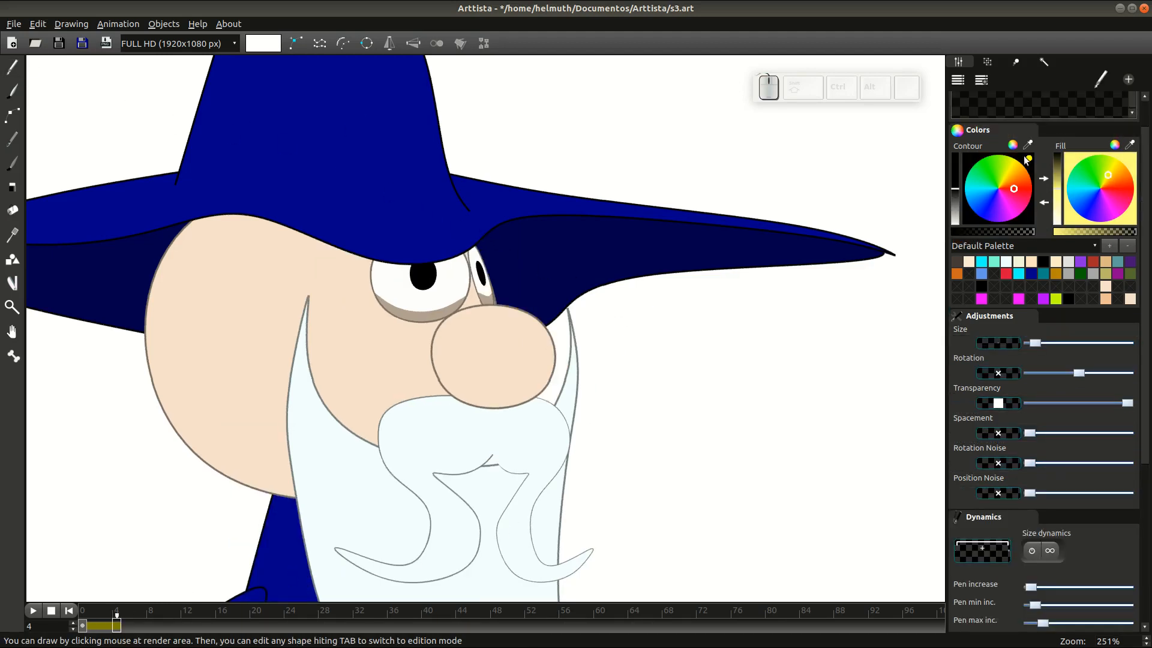
{"action": "scroll", "coordinate": [447, 366], "scroll_direction": "up", "scroll_amount": 3}
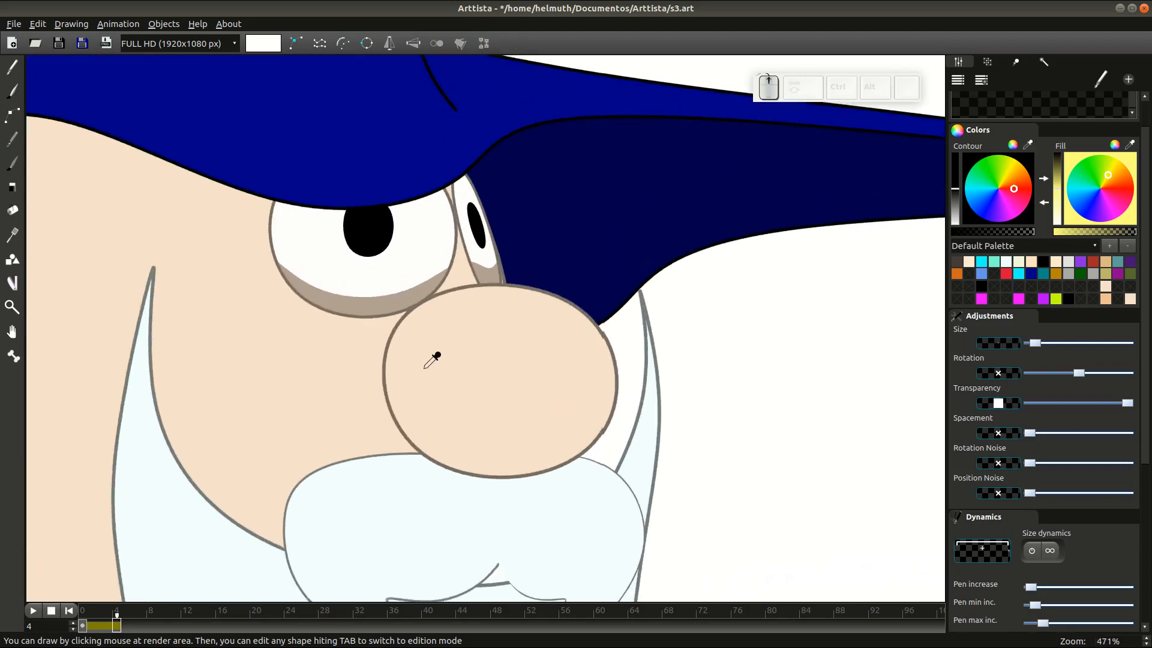
{"action": "left_click", "coordinate": [386, 344]}
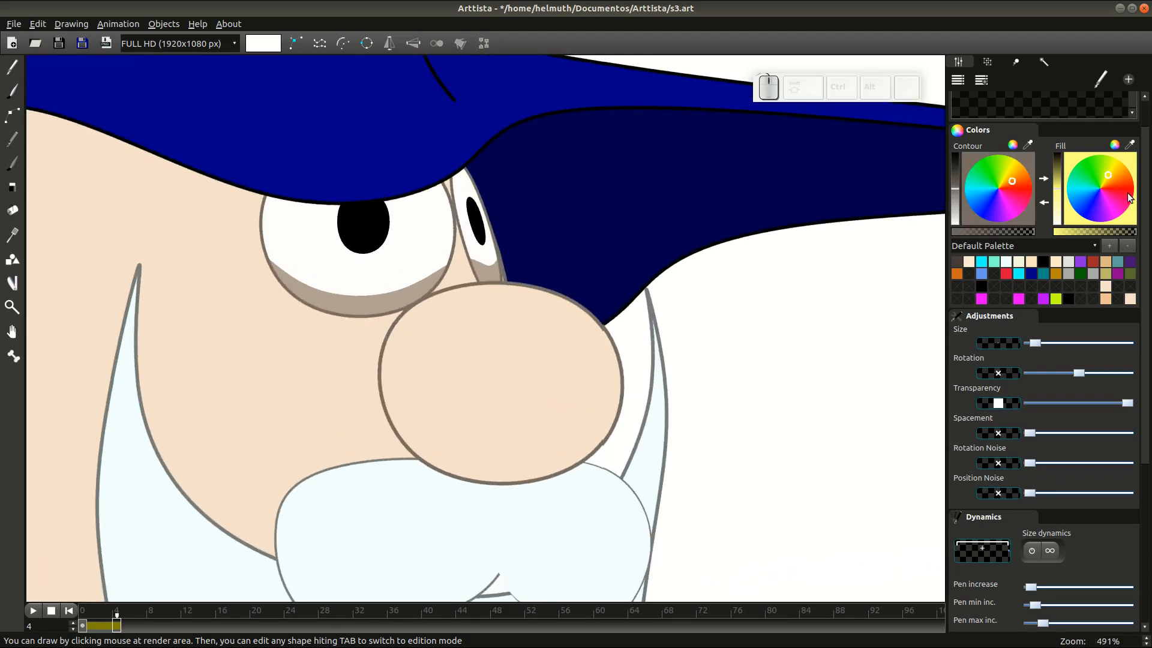
{"action": "left_click", "coordinate": [517, 327]}
Draw a rounded nose tip protruding past the right side of the nose on frame 4, and align its end points with the outline
{"action": "scroll", "coordinate": [517, 327], "scroll_direction": "down", "scroll_amount": 2}
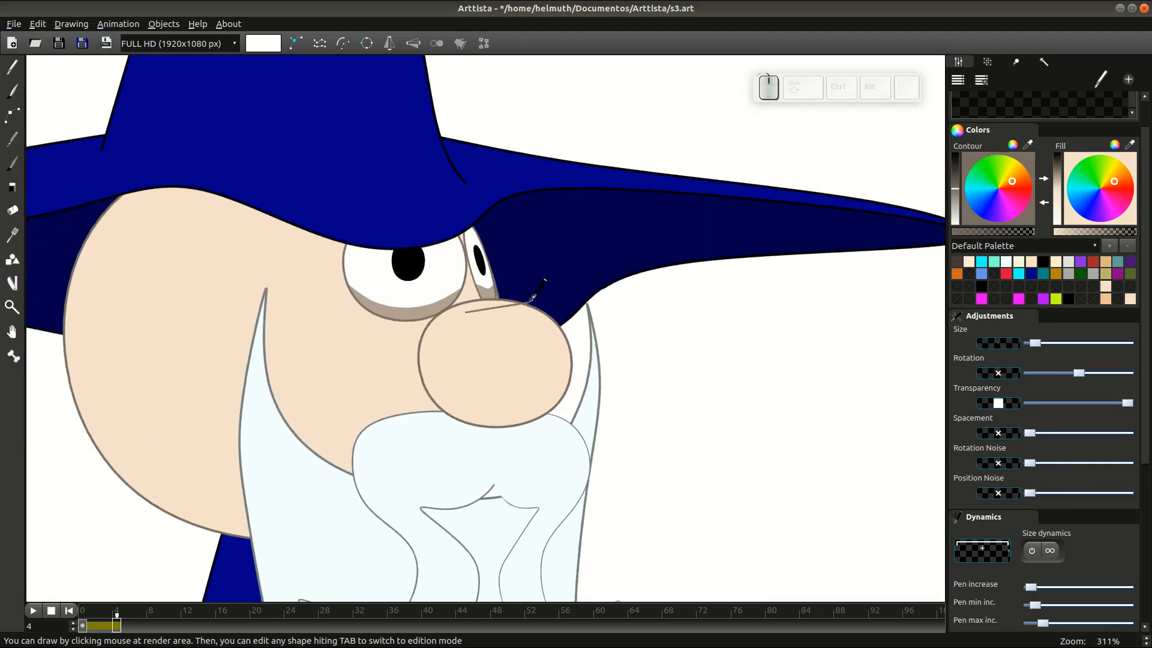
{"action": "mouse_move", "coordinate": [532, 297]}
{"action": "left_mouse_down"}
{"action": "mouse_move", "coordinate": [587, 412]}
{"action": "mouse_move", "coordinate": [425, 393]}
{"action": "left_mouse_up"}
{"action": "key", "text": "Tab"}
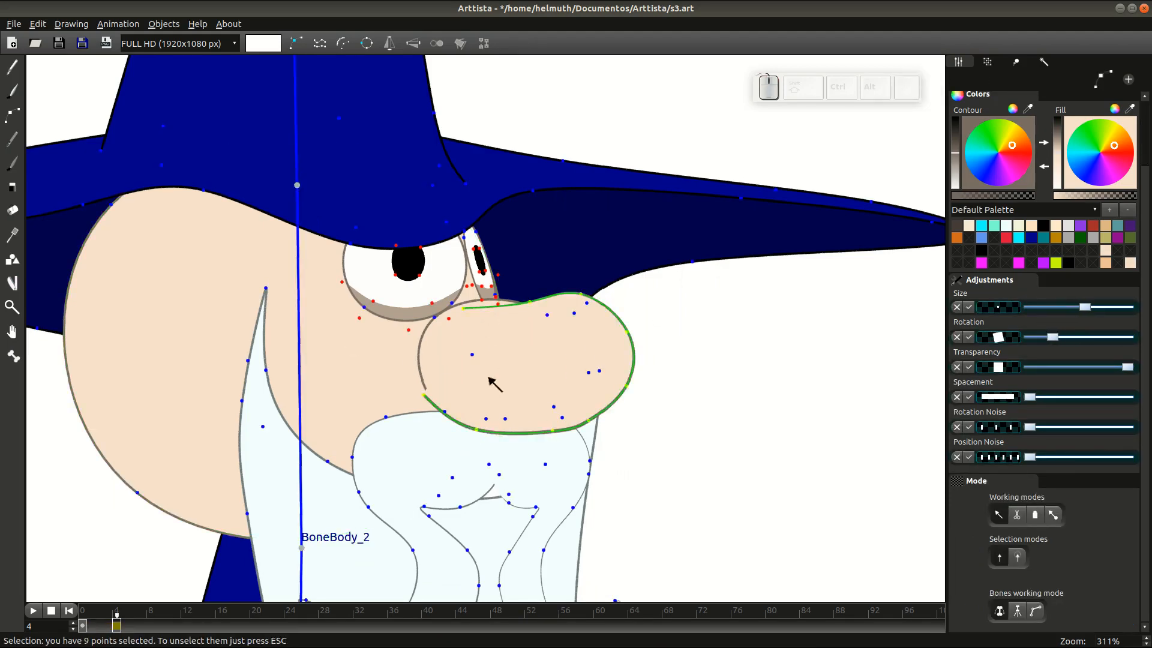
{"action": "double_click", "coordinate": [628, 332]}
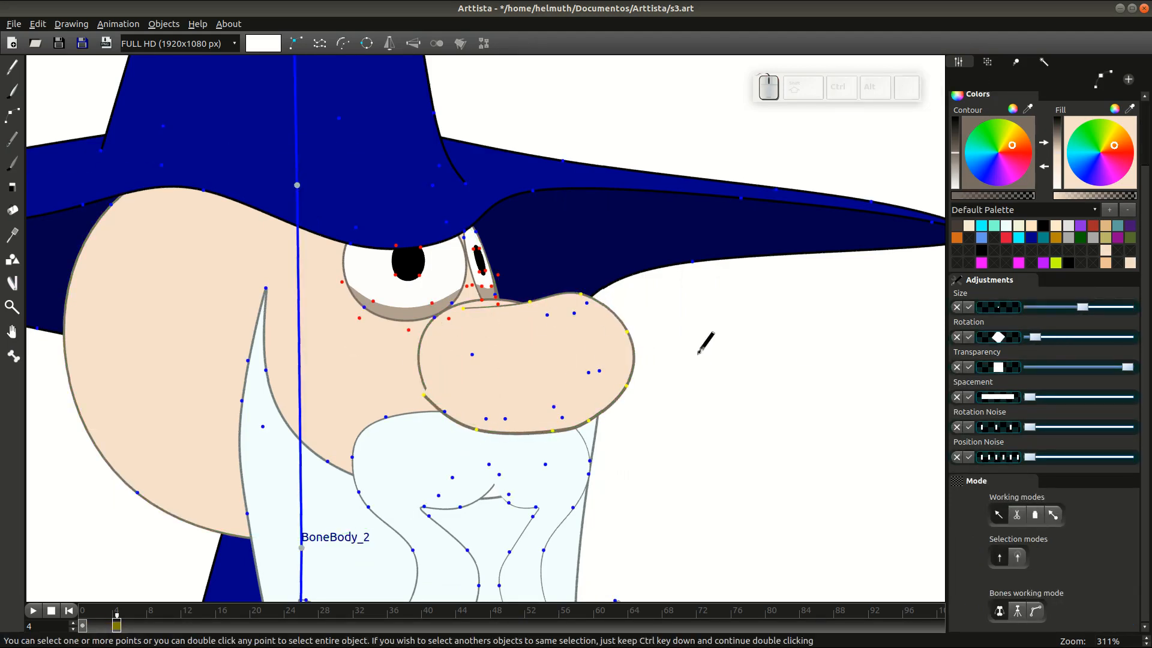
{"action": "left_click", "coordinate": [586, 299]}
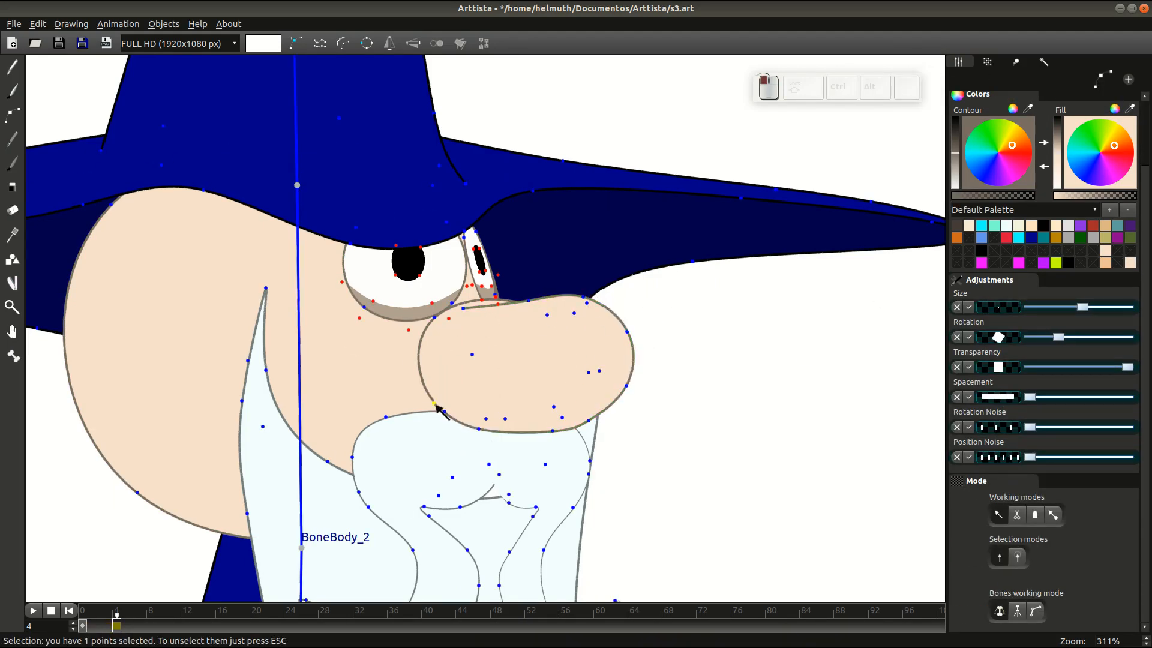
Remove the inner left part of the nose's contour on frame 4 so the nose blends into the face
{"action": "mouse_move", "coordinate": [438, 408]}
{"action": "left_mouse_down"}
{"action": "mouse_move", "coordinate": [591, 424]}
{"action": "mouse_move", "coordinate": [571, 438]}
{"action": "mouse_move", "coordinate": [561, 303]}
{"action": "mouse_move", "coordinate": [443, 326]}
{"action": "left_mouse_up"}
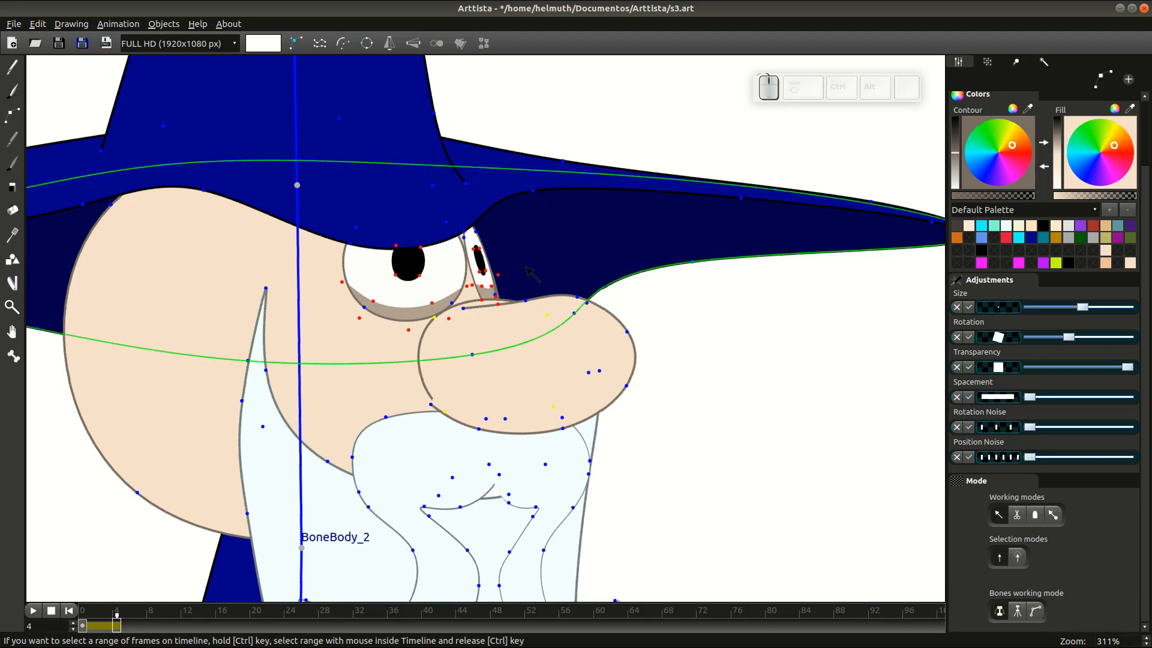
{"action": "key", "text": "ctrl+F8"}
{"action": "key", "text": "Tab"}
{"action": "scroll", "coordinate": [643, 304], "scroll_direction": "down", "scroll_amount": 4}
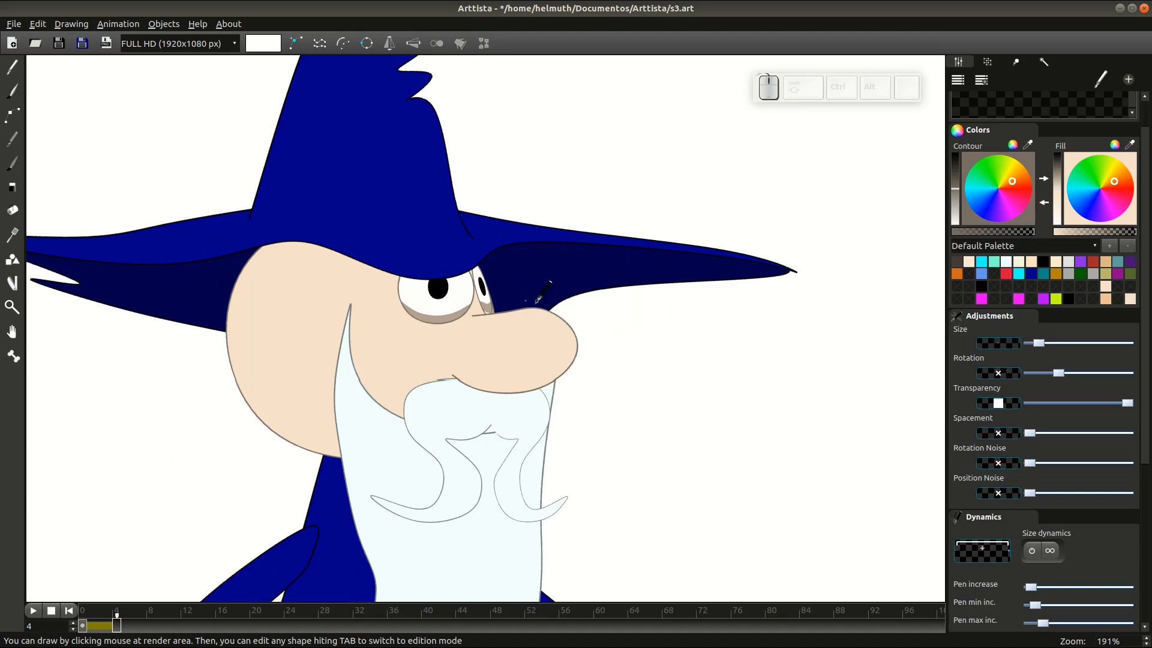
{"action": "scroll", "coordinate": [537, 299], "scroll_direction": "up", "scroll_amount": 6}
{"action": "key", "text": "Tab"}
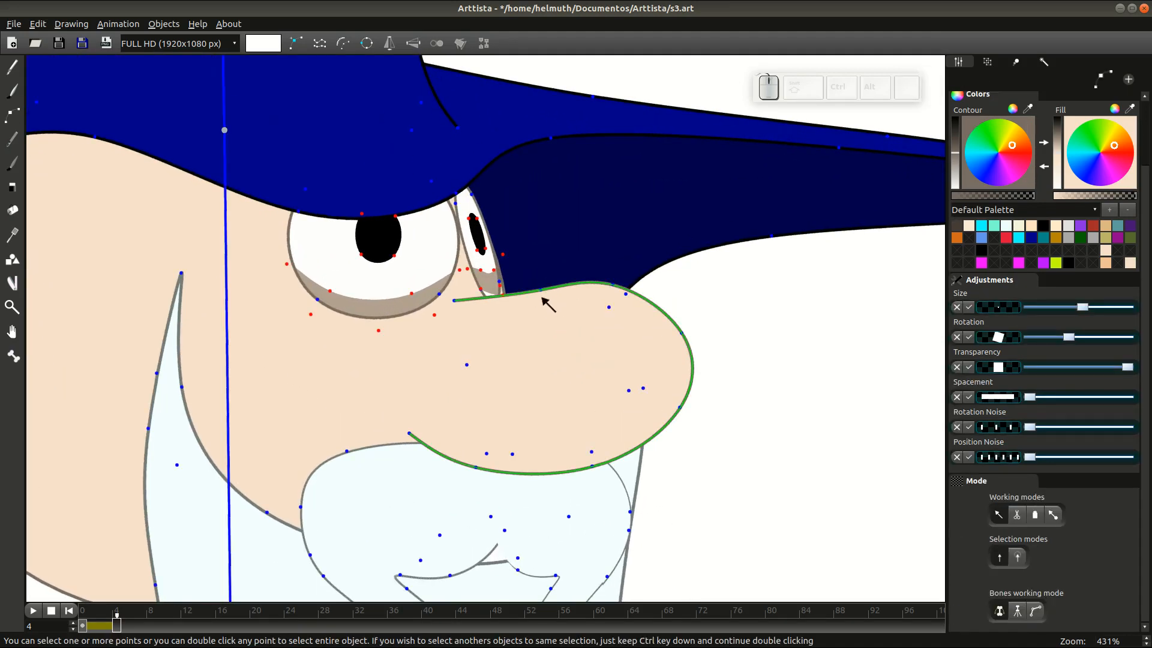
Smooth the nose bridge on frame 4 by repositioning its upper contour points, and compare the nose with frame 3
{"action": "left_click", "coordinate": [538, 288]}
{"action": "left_click", "coordinate": [616, 287]}
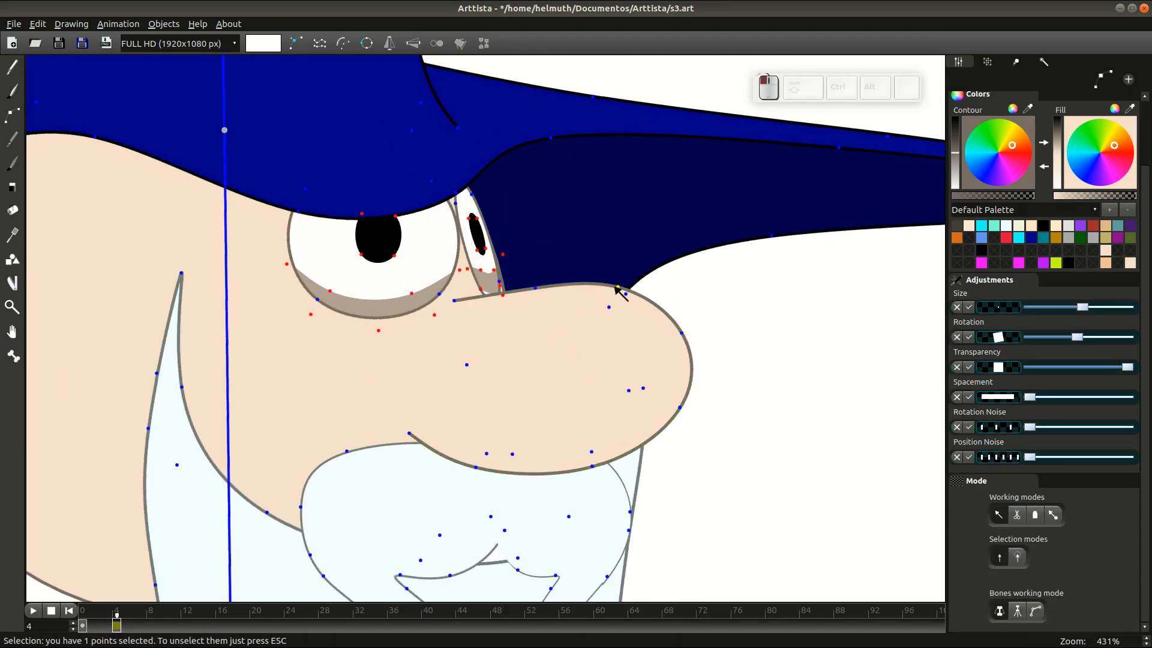
{"action": "key", "text": "Tab"}
{"action": "scroll", "coordinate": [651, 324], "scroll_direction": "down", "scroll_amount": 5}
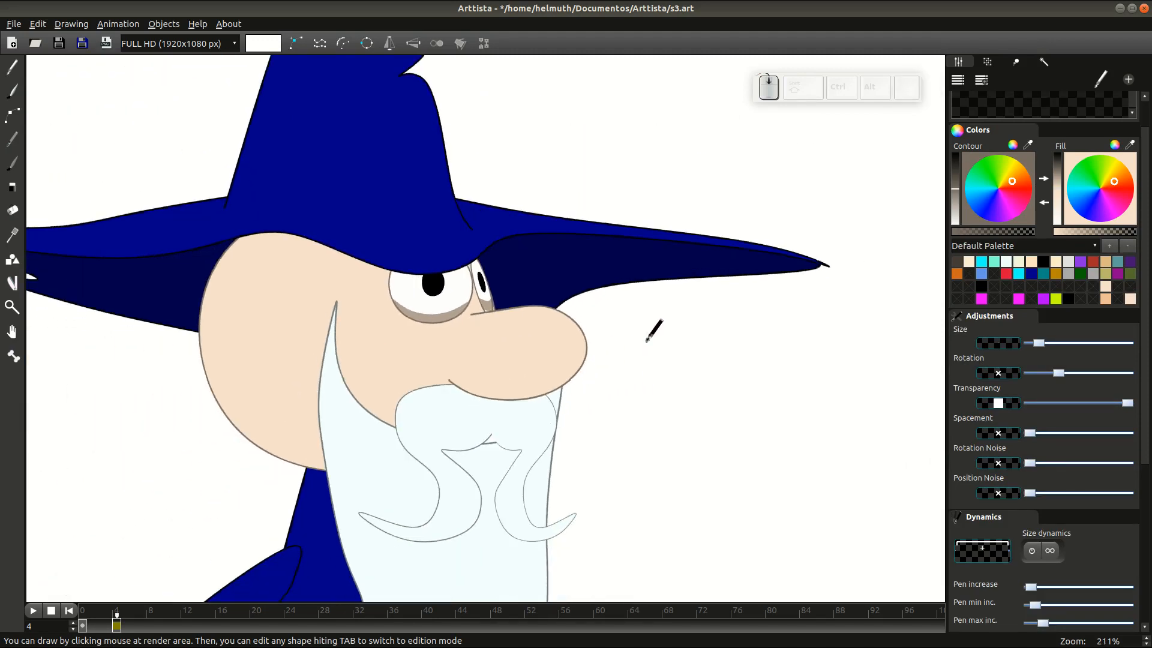
{"action": "left_click", "coordinate": [109, 626]}
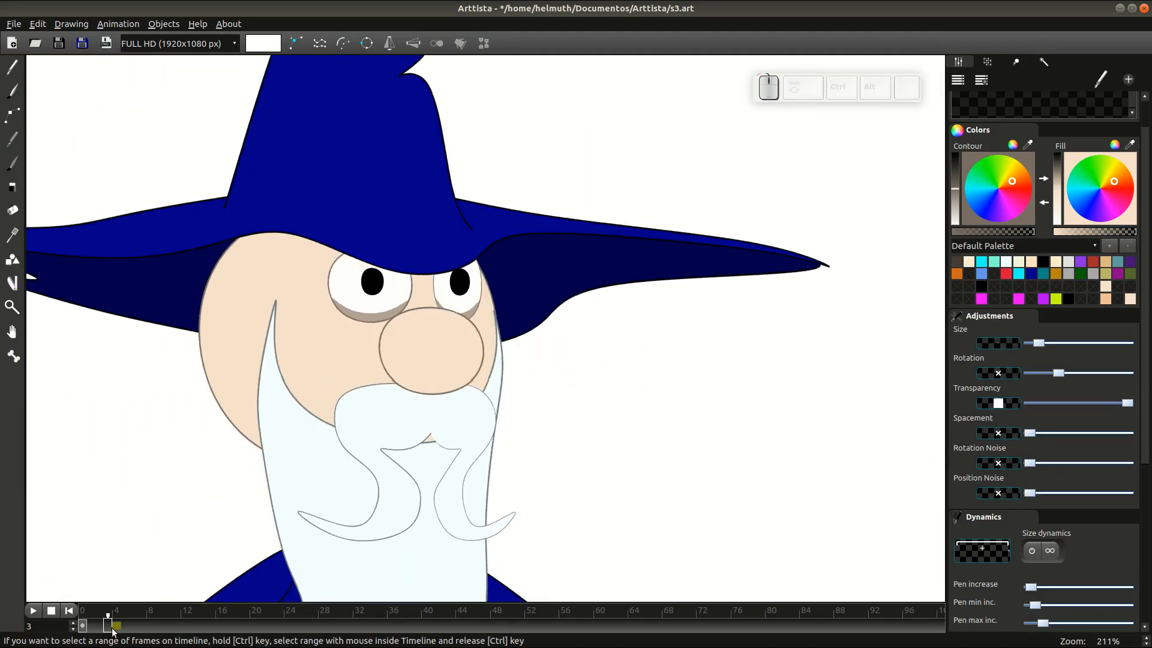
{"action": "left_click", "coordinate": [116, 608]}
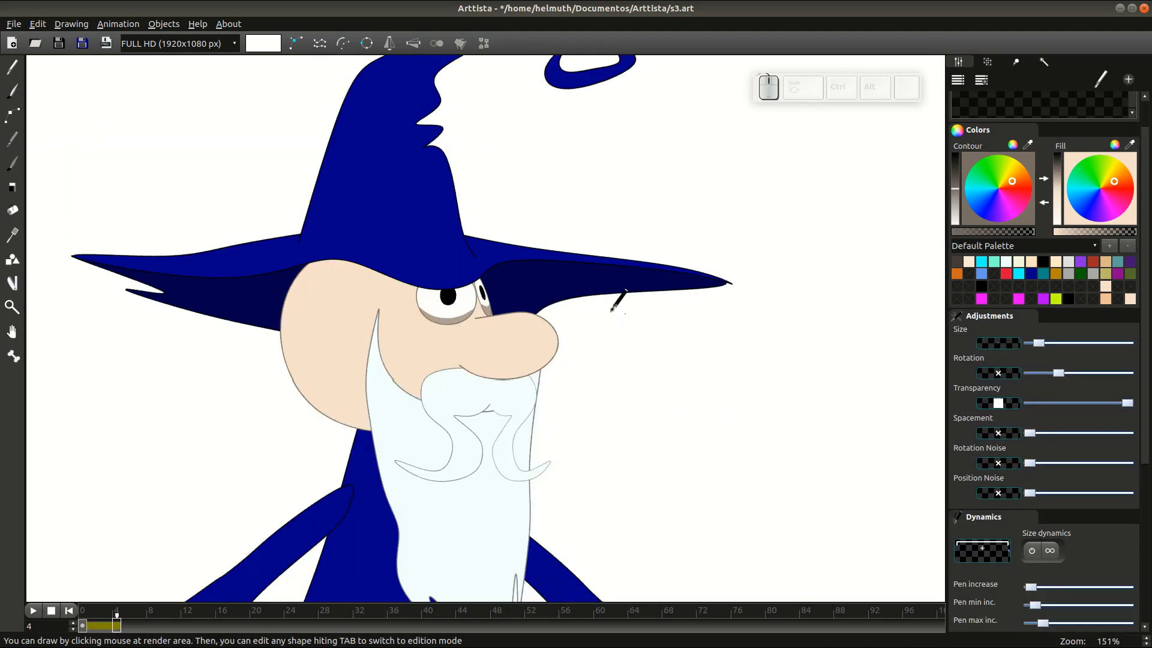
Fine-tune the right eye's parts on frame 4, including its lower shadow, to fit the slanted edge of the face
{"action": "scroll", "coordinate": [612, 309], "scroll_direction": "up", "scroll_amount": 5}
{"action": "key", "text": "Tab"}
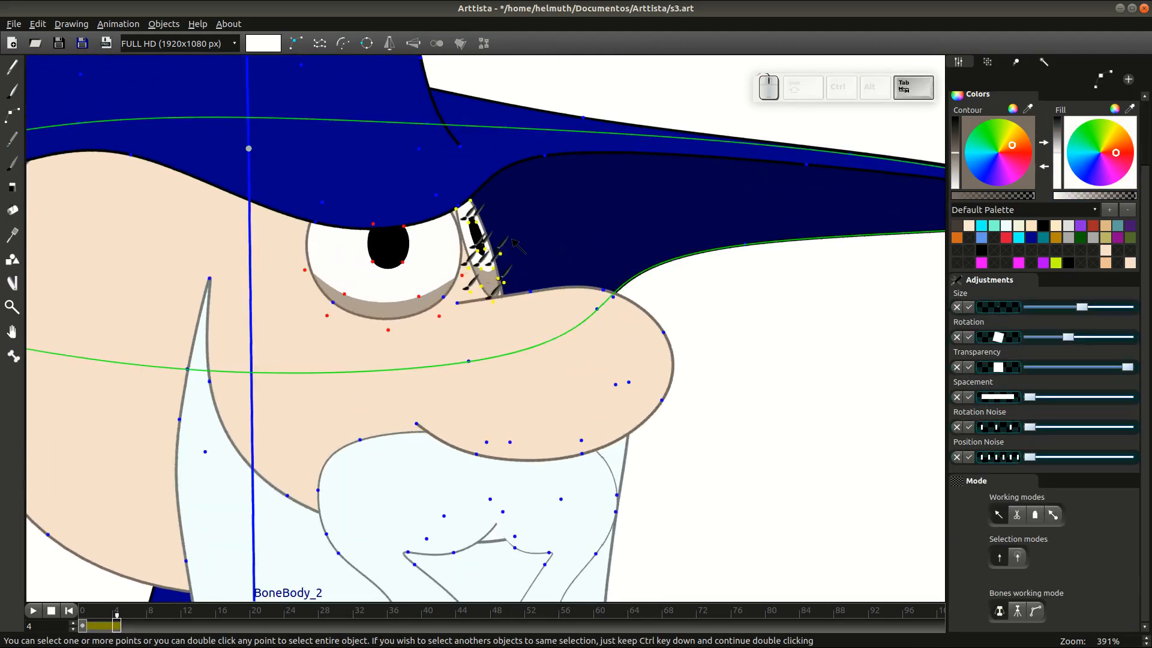
{"action": "left_click", "coordinate": [508, 252]}
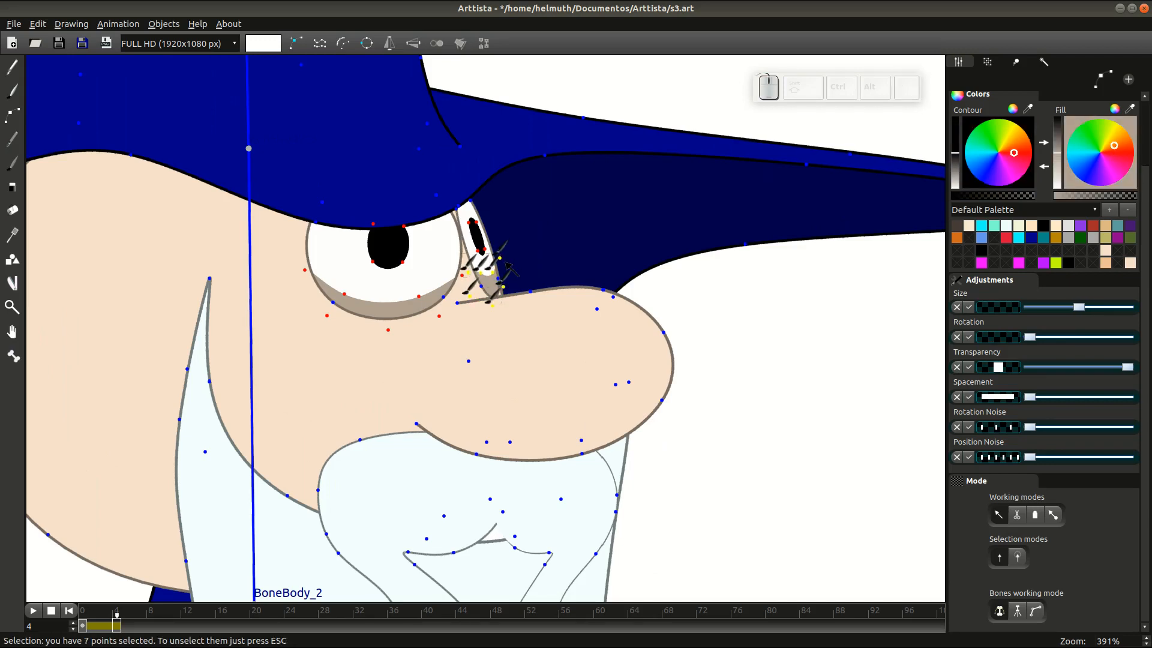
{"action": "key", "text": "Tab"}
{"action": "scroll", "coordinate": [516, 270], "scroll_direction": "down", "scroll_amount": 3}
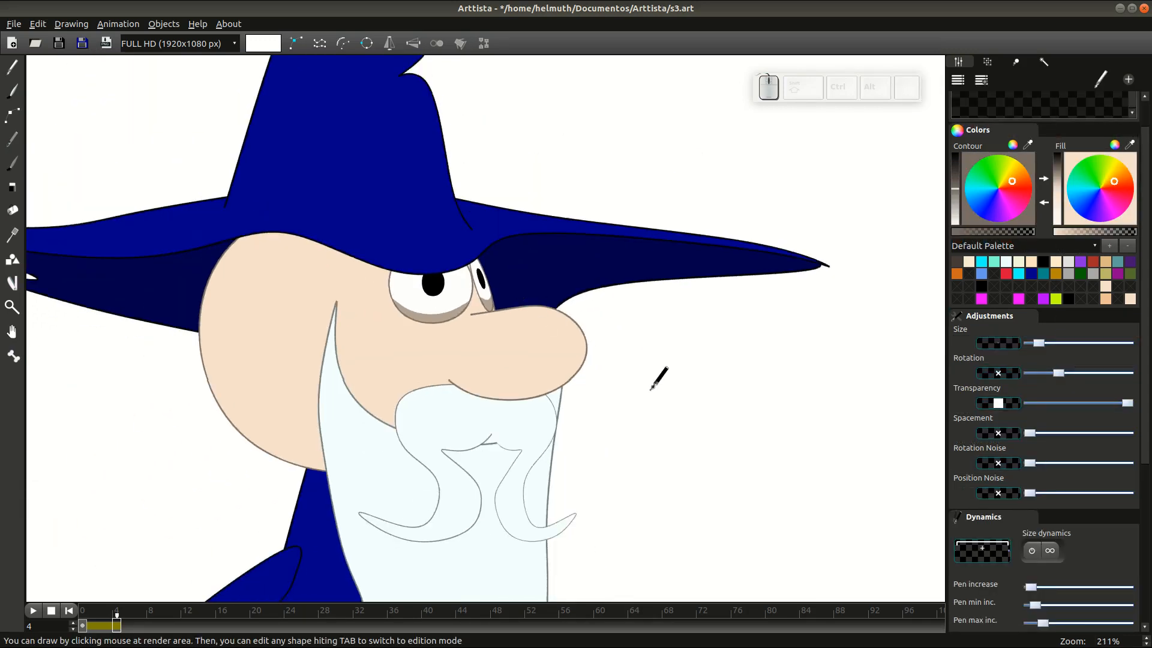
Isolate the beard on frame 4 and move the points along its right edge slightly inward
{"action": "scroll", "coordinate": [651, 339], "scroll_direction": "down", "scroll_amount": 1}
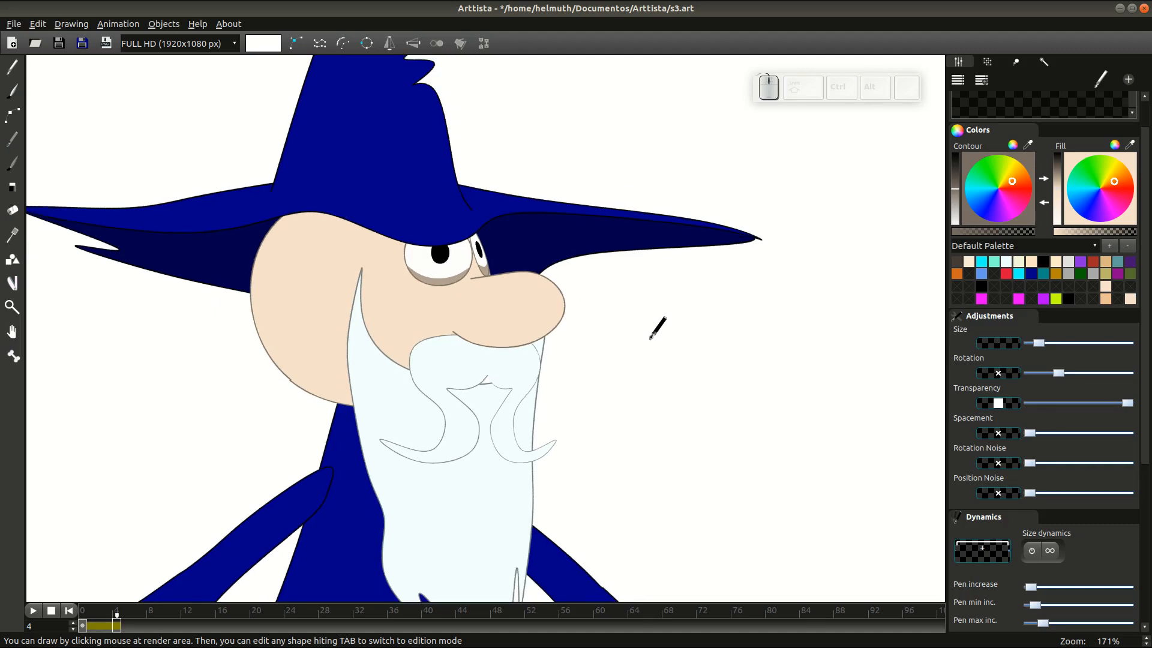
{"action": "key", "text": "Tab"}
{"action": "left_click", "coordinate": [368, 313], "text": "ctrl+shift"}
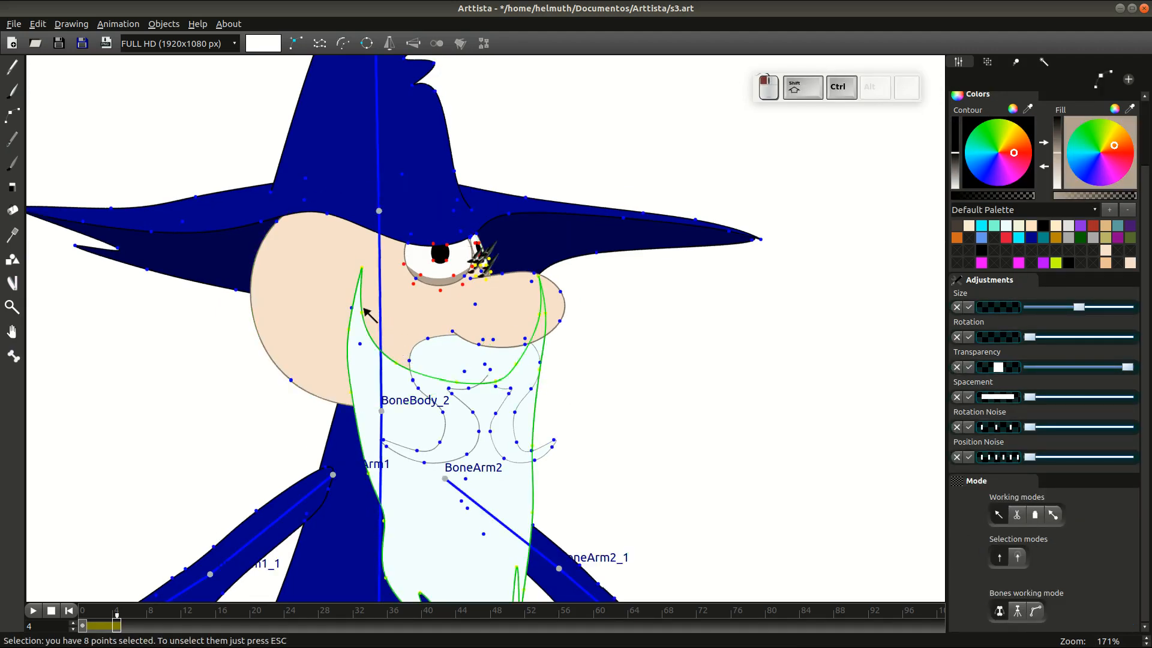
{"action": "key", "text": "Escape"}
{"action": "left_click", "coordinate": [360, 267], "text": "alt"}
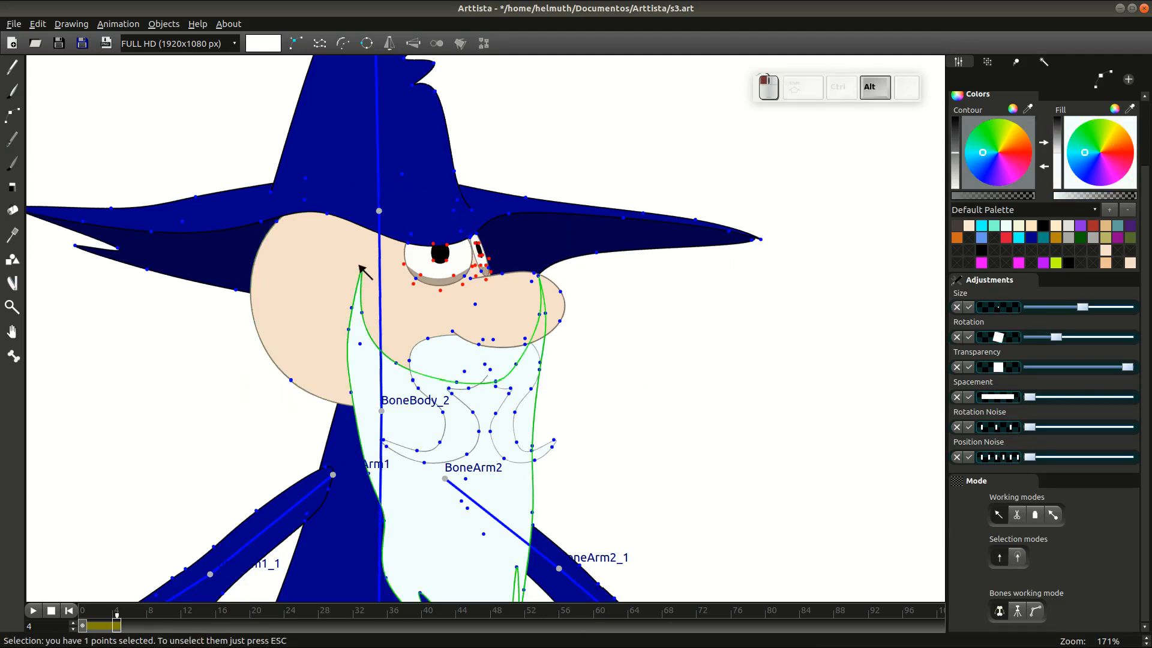
{"action": "left_click_drag", "start_coordinate": [729, 387], "coordinate": [697, 270]}
{"action": "scroll", "coordinate": [693, 267], "scroll_direction": "down", "scroll_amount": 1}
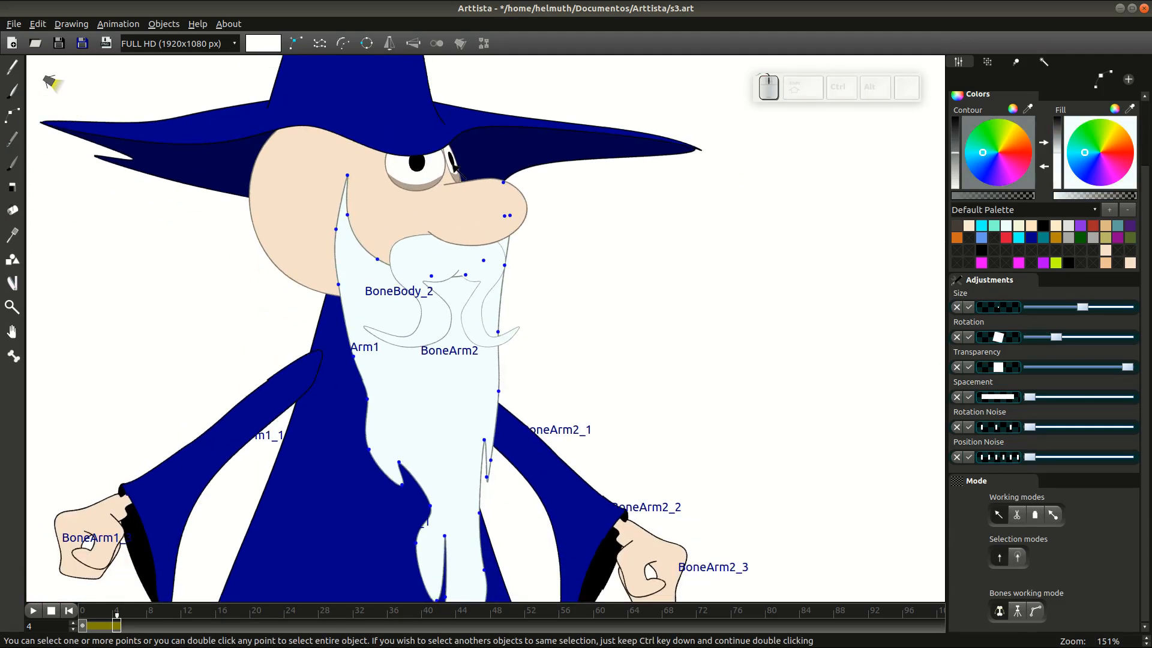
{"action": "left_click_drag", "start_coordinate": [453, 166], "coordinate": [531, 495]}
{"action": "left_click_drag", "start_coordinate": [504, 266], "coordinate": [493, 267]}
{"action": "key", "text": "Escape"}
Pull the beard's upper right points farther left behind the nose and moustache on frame 4, and deselect them
{"action": "left_click_drag", "start_coordinate": [456, 171], "coordinate": [521, 273]}
{"action": "left_click_drag", "start_coordinate": [474, 268], "coordinate": [464, 270]}
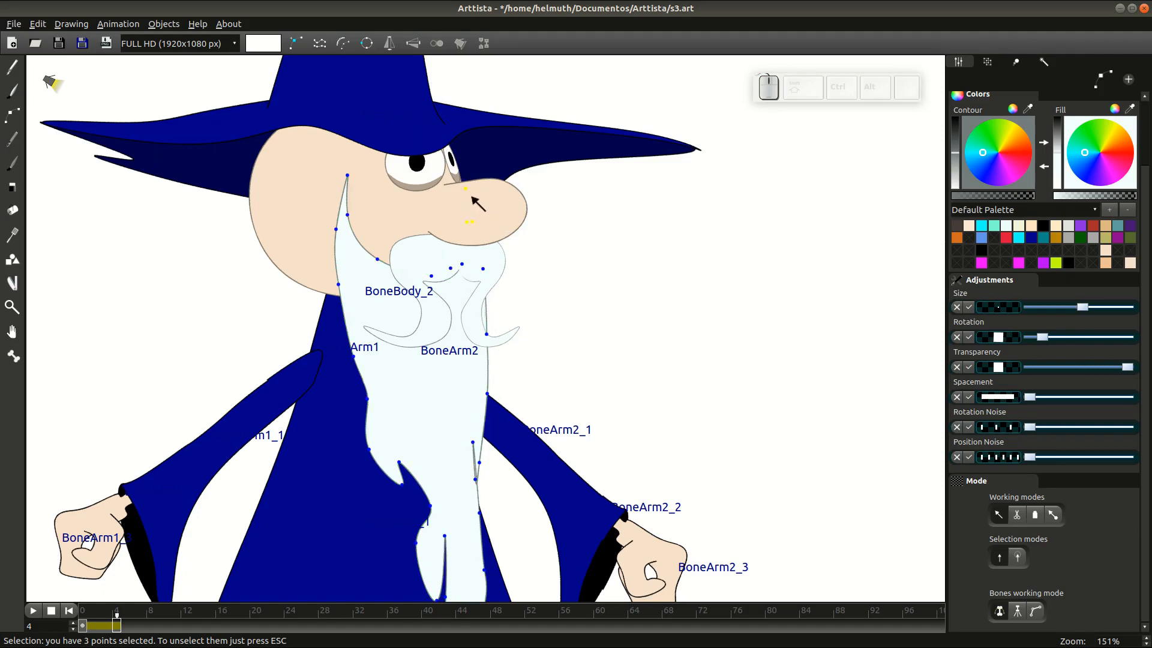
{"action": "key", "text": "g"}
{"action": "scroll", "coordinate": [470, 264], "scroll_direction": "down", "scroll_amount": 3}
{"action": "key", "text": "Escape"}
{"action": "key", "text": "Tab"}
Nudge the nose slightly to the right and up on frame 3
{"action": "left_click_drag", "start_coordinate": [116, 625], "coordinate": [110, 625]}
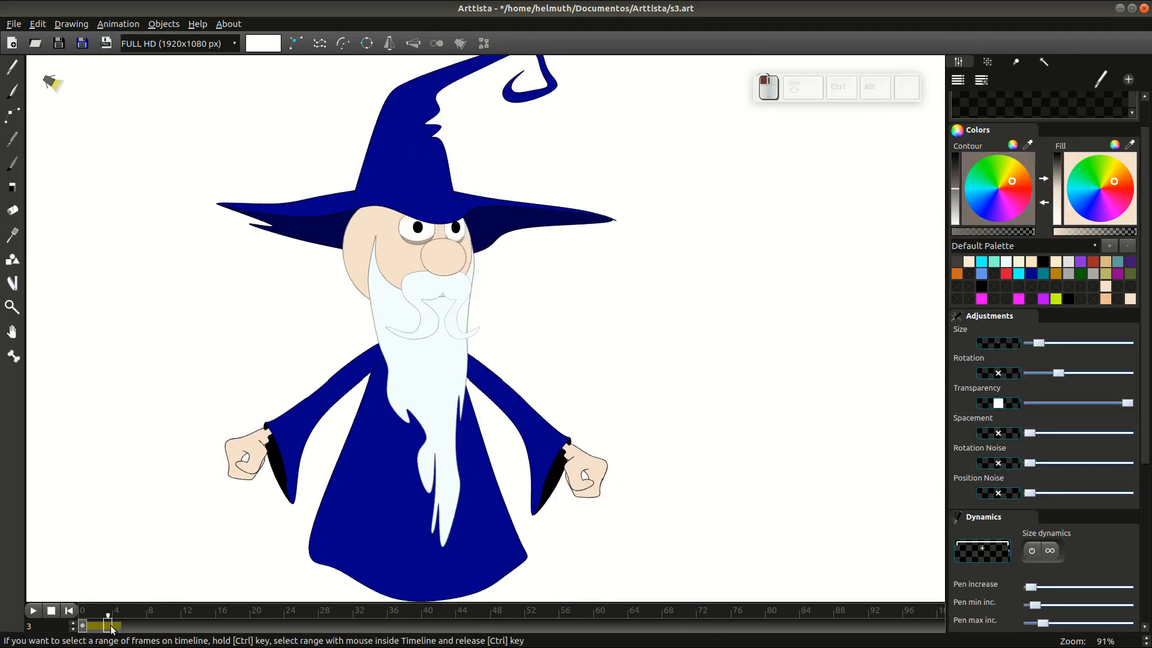
{"action": "key", "text": "Tab"}
{"action": "scroll", "coordinate": [516, 318], "scroll_direction": "up", "scroll_amount": 4}
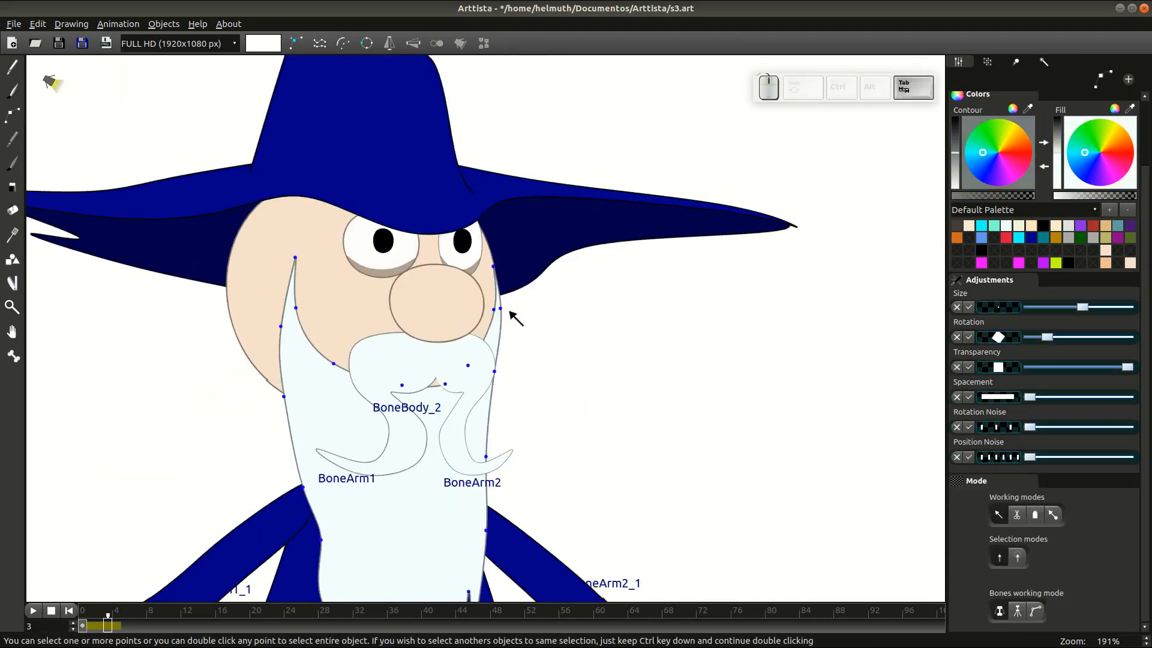
{"action": "double_click", "coordinate": [480, 330]}
{"action": "left_click_drag", "start_coordinate": [481, 331], "coordinate": [477, 327]}
{"action": "key", "text": "ctrl+g"}
{"action": "key", "text": "Tab"}
Adjust the narrow pupil of the right eye on frame 4, and clear the selection
{"action": "key", "text": "Right"}
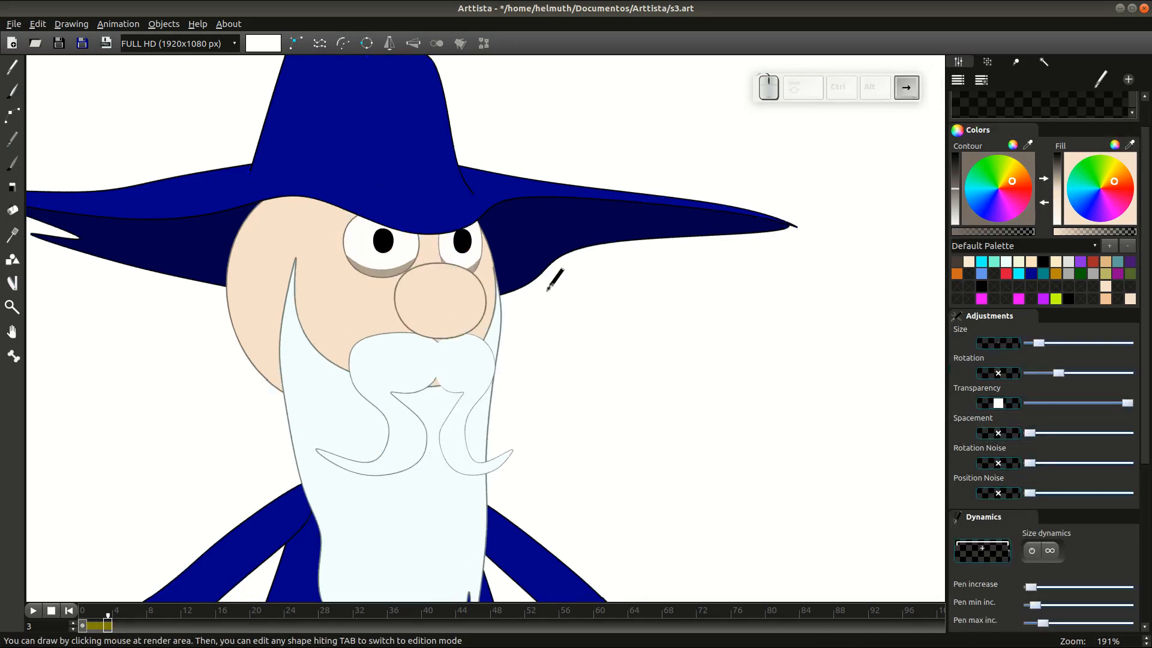
{"action": "key", "text": "Tab"}
{"action": "scroll", "coordinate": [510, 240], "scroll_direction": "up", "scroll_amount": 4}
{"action": "left_click", "coordinate": [485, 211]}
{"action": "key", "text": "Tab"}
{"action": "scroll", "coordinate": [522, 258], "scroll_direction": "down", "scroll_amount": 5}
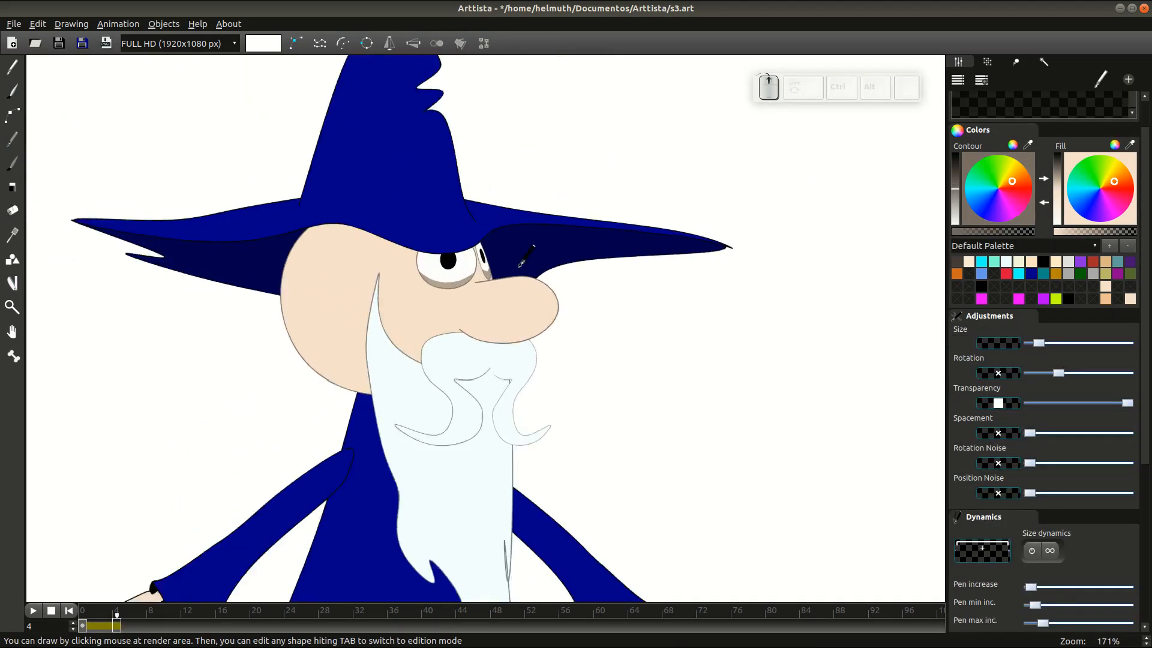
{"action": "scroll", "coordinate": [522, 262], "scroll_direction": "up", "scroll_amount": 4}
{"action": "key", "text": "Tab"}
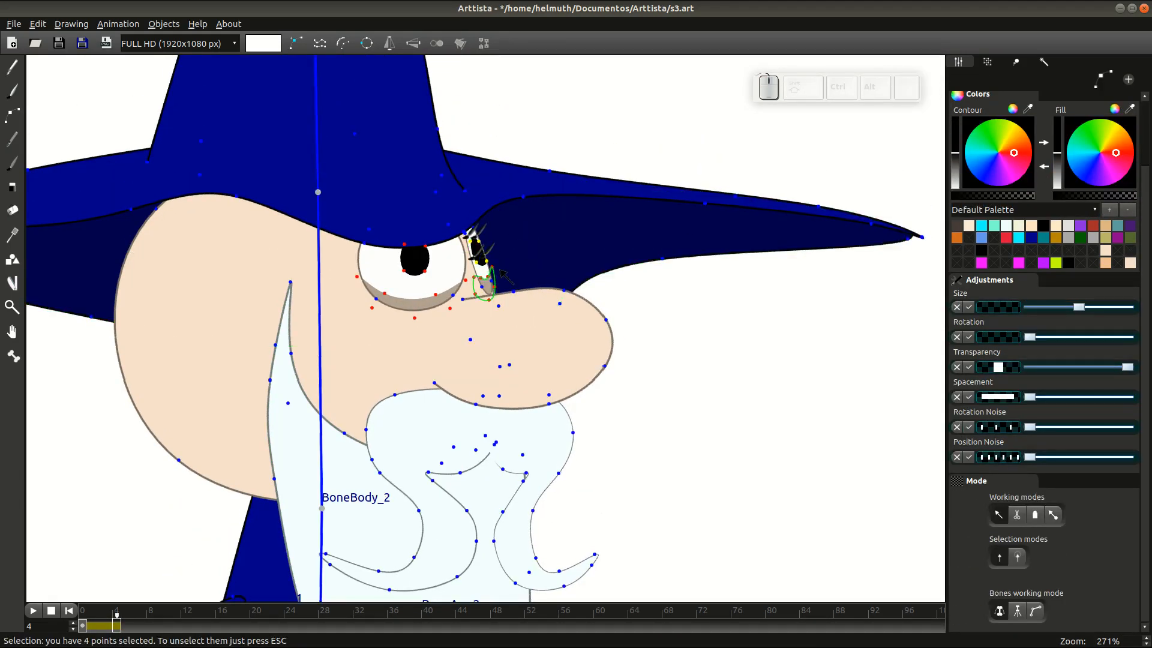
{"action": "key", "text": "Escape"}
Narrow the right half of the moustache on frame 4 to fit the turned head
{"action": "key", "text": "Tab"}
{"action": "scroll", "coordinate": [602, 337], "scroll_direction": "down", "scroll_amount": 12}
{"action": "scroll", "coordinate": [609, 255], "scroll_direction": "up", "scroll_amount": 8}
{"action": "key", "text": "Tab"}
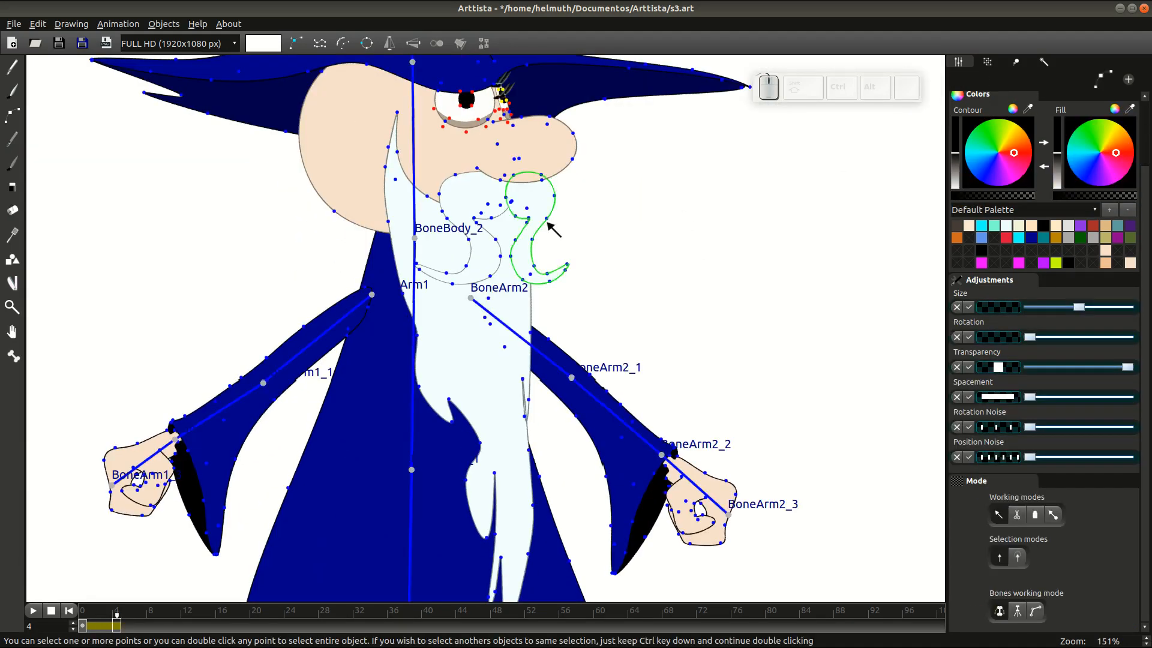
{"action": "double_click", "coordinate": [548, 222]}
{"action": "key", "text": "Tab"}
{"action": "key", "text": "Tab"}
{"action": "key", "text": "Tab"}
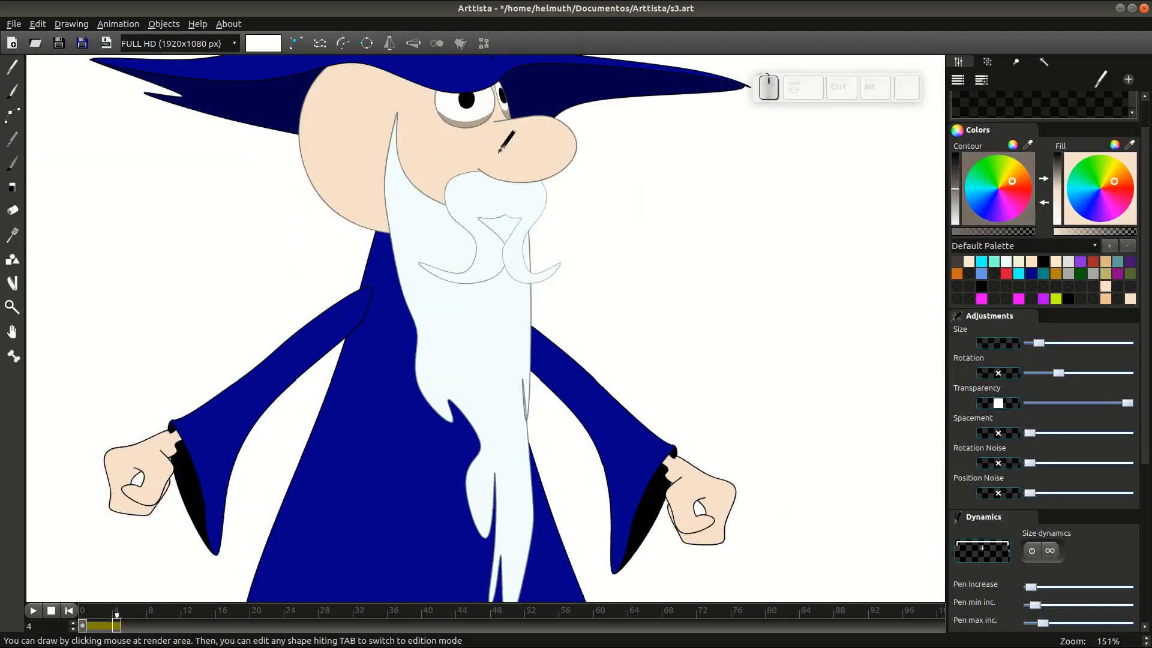
{"action": "scroll", "coordinate": [547, 226], "scroll_direction": "up", "scroll_amount": 5}
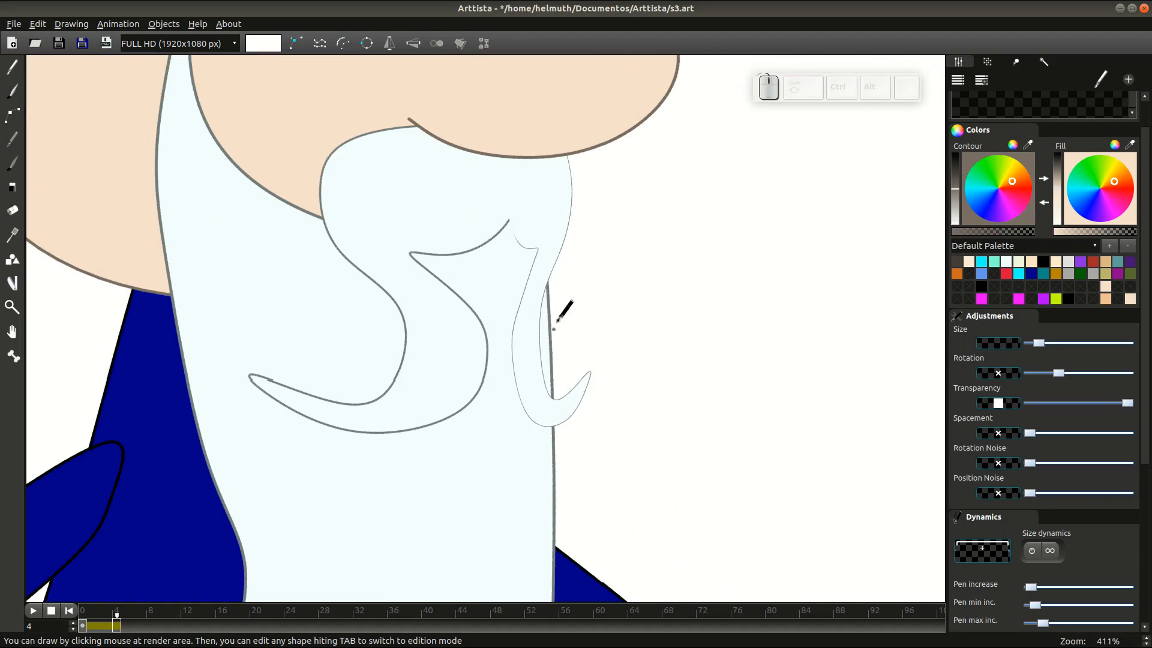
Thicken the outline of the moustache's right half on frame 4 to match the left half
{"action": "key", "text": "Tab"}
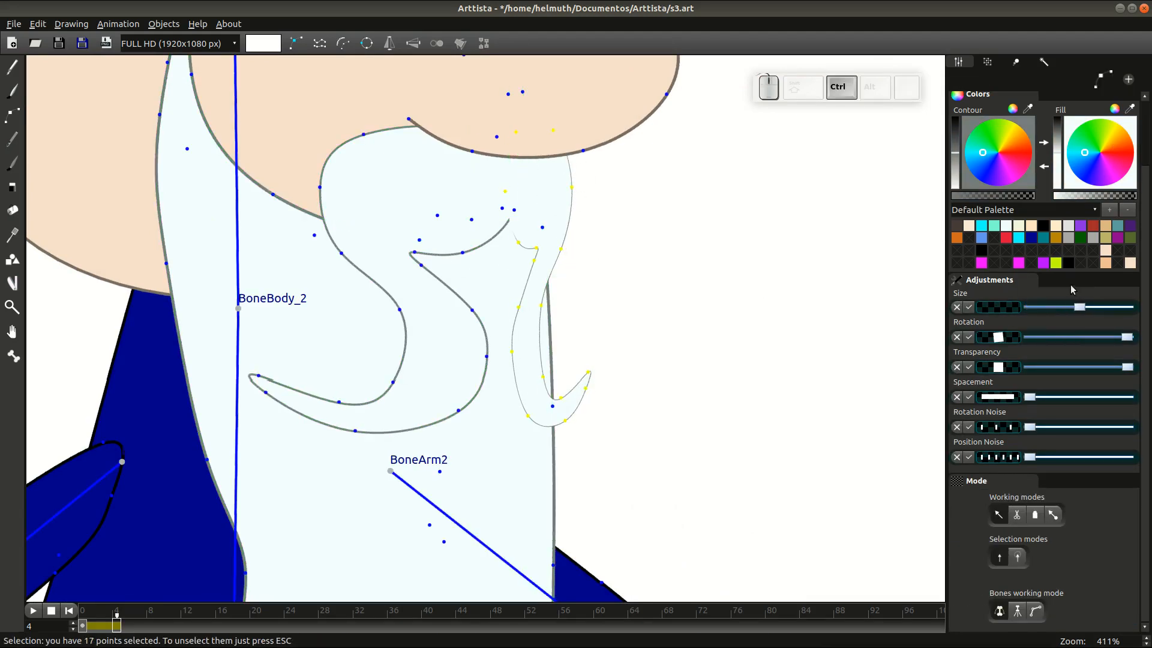
{"action": "key", "text": "Tab"}
{"action": "scroll", "coordinate": [635, 267], "scroll_direction": "down", "scroll_amount": 4}
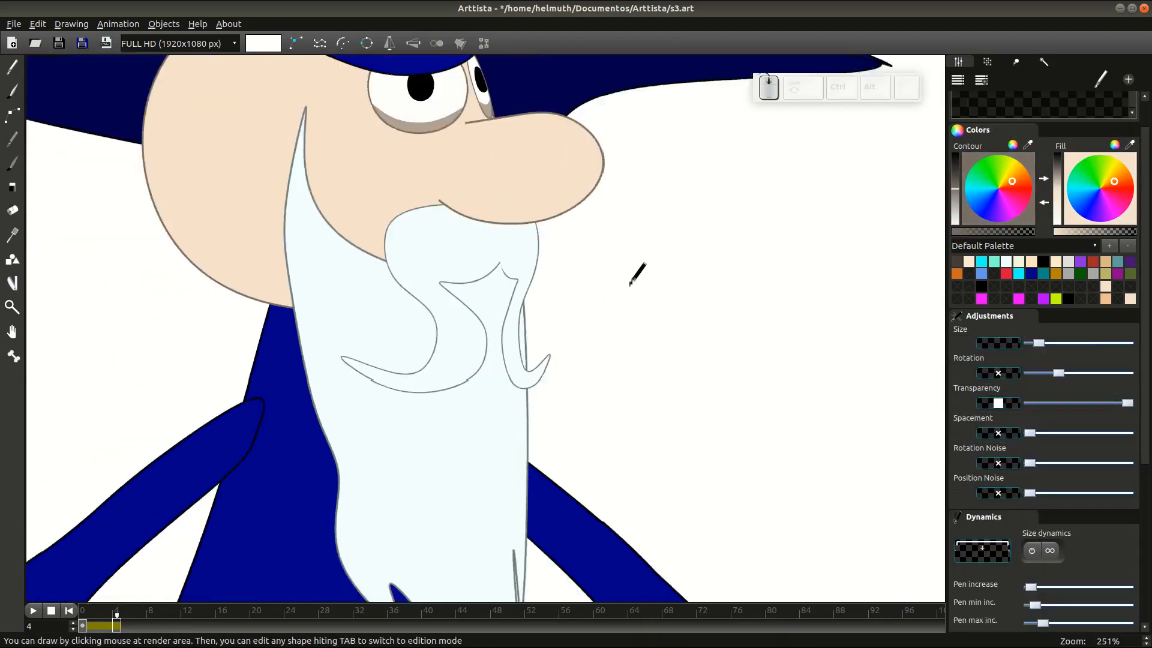
{"action": "key", "text": "Tab"}
{"action": "key", "text": "Tab"}
{"action": "scroll", "coordinate": [607, 301], "scroll_direction": "down", "scroll_amount": 4}
Flip through the first frames up to frame 4 and examine how smoothly the head turns
{"action": "key", "text": "Left"}
{"action": "key", "text": "Left"}
{"action": "key", "text": "Left"}
{"action": "key", "text": "Left"}
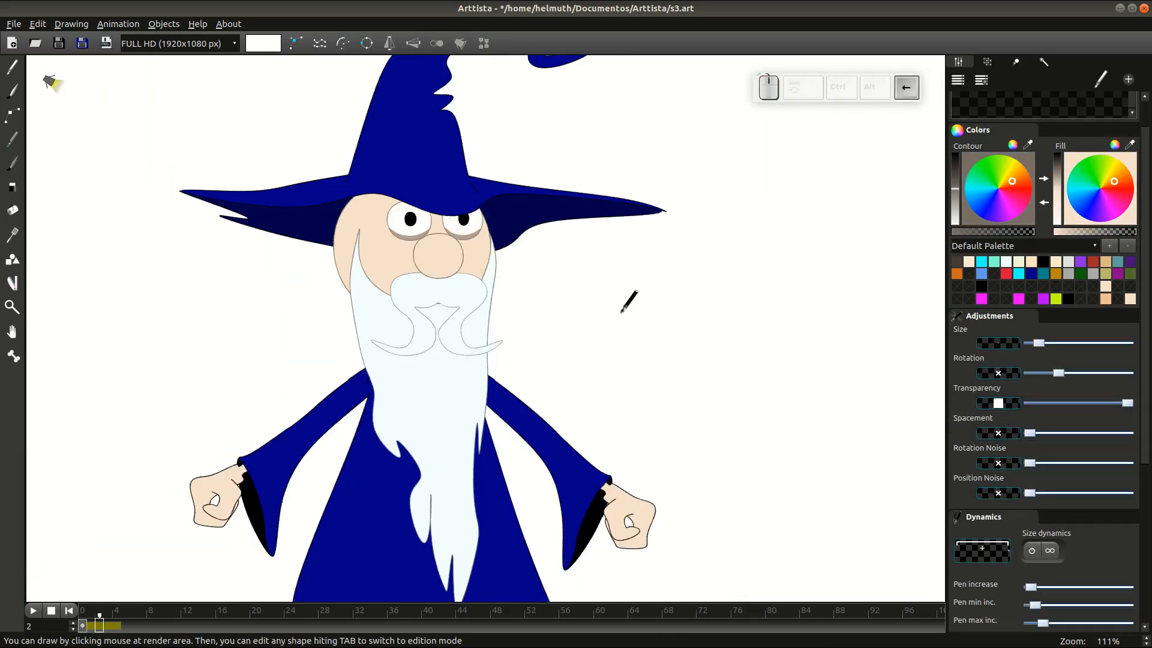
{"action": "key", "text": "Right"}
{"action": "key", "text": "Right"}
{"action": "key", "text": "Right"}
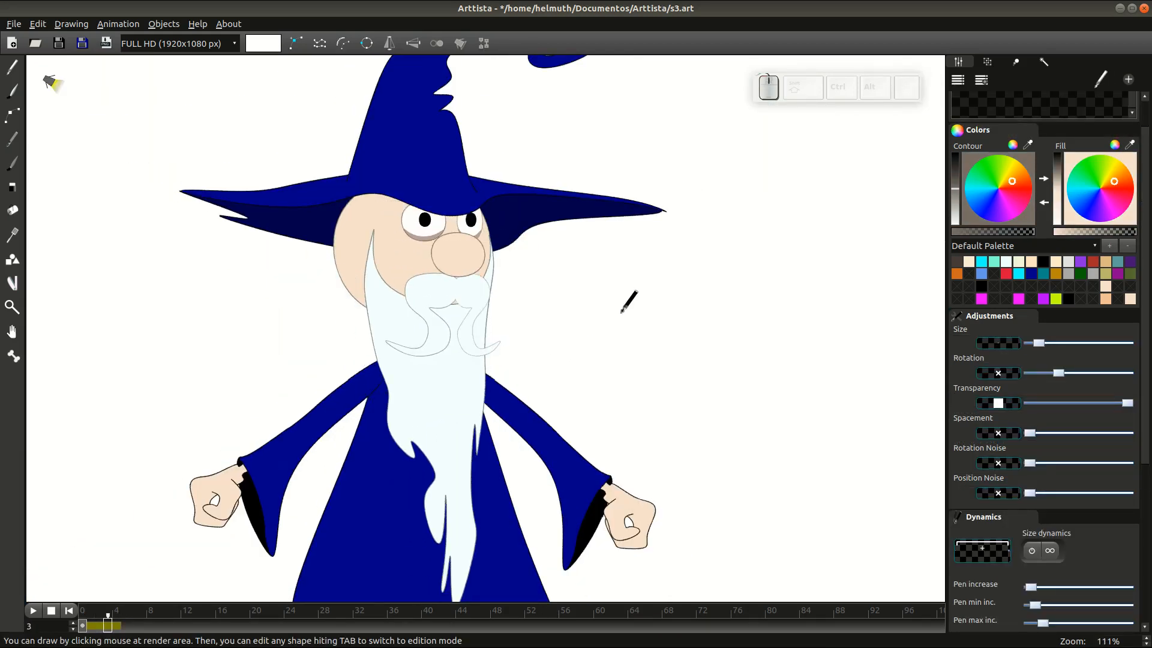
{"action": "key", "text": "Right"}
{"action": "key", "text": "Left"}
{"action": "key", "text": "Right"}
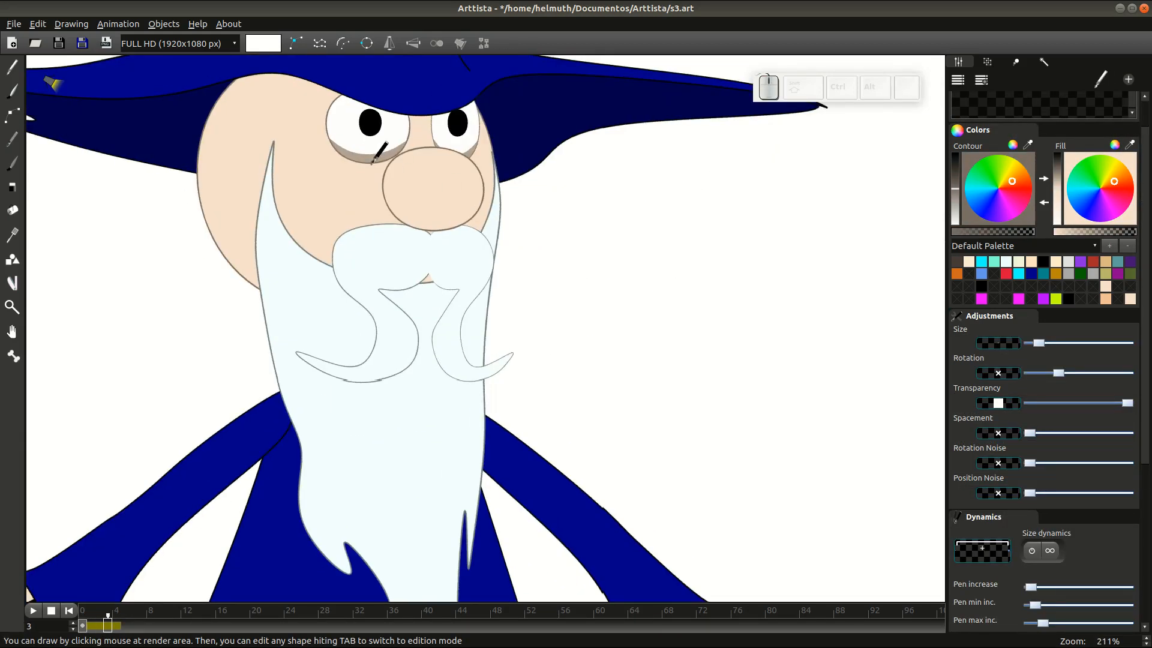
{"action": "key", "text": "Right"}
{"action": "scroll", "coordinate": [400, 203], "scroll_direction": "down", "scroll_amount": 6}
{"action": "key", "text": "Left"}
{"action": "key", "text": "Right"}
{"action": "key", "text": "Left"}
{"action": "key", "text": "Right"}
Shift the eyes, nose, moustache and beard together slightly left on frame 4, and compare with frame 3
{"action": "key", "text": "Tab"}
{"action": "scroll", "coordinate": [508, 189], "scroll_direction": "up", "scroll_amount": 6}
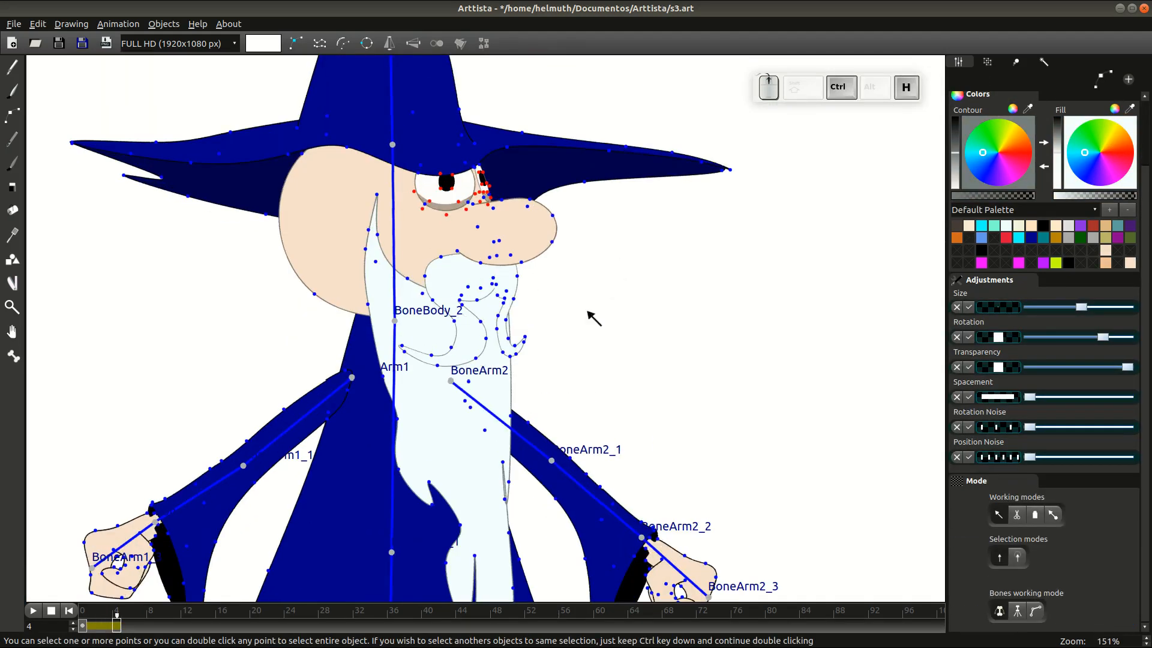
{"action": "double_click", "coordinate": [501, 200], "text": "ctrl"}
{"action": "double_click", "coordinate": [476, 194], "text": "ctrl"}
{"action": "left_click", "coordinate": [445, 265], "text": "ctrl+shift"}
{"action": "left_click", "coordinate": [508, 278], "text": "ctrl+shift"}
{"action": "key", "text": "g"}
{"action": "key", "text": "Tab"}
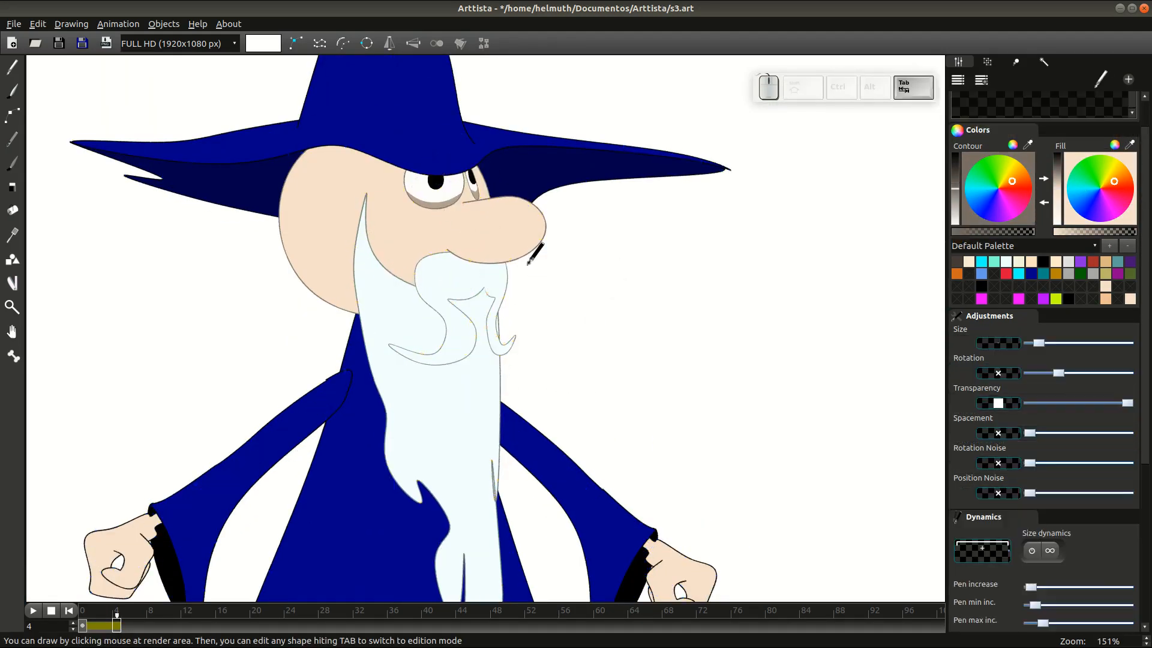
{"action": "key", "text": "Left"}
{"action": "key", "text": "Right"}
Move the whole right eye on frame 4 farther right toward the slanted edge of the face
{"action": "key", "text": "Tab"}
{"action": "scroll", "coordinate": [516, 234], "scroll_direction": "up", "scroll_amount": 4}
{"action": "left_click", "coordinate": [480, 144], "text": "ctrl+shift"}
{"action": "key", "text": "Escape"}
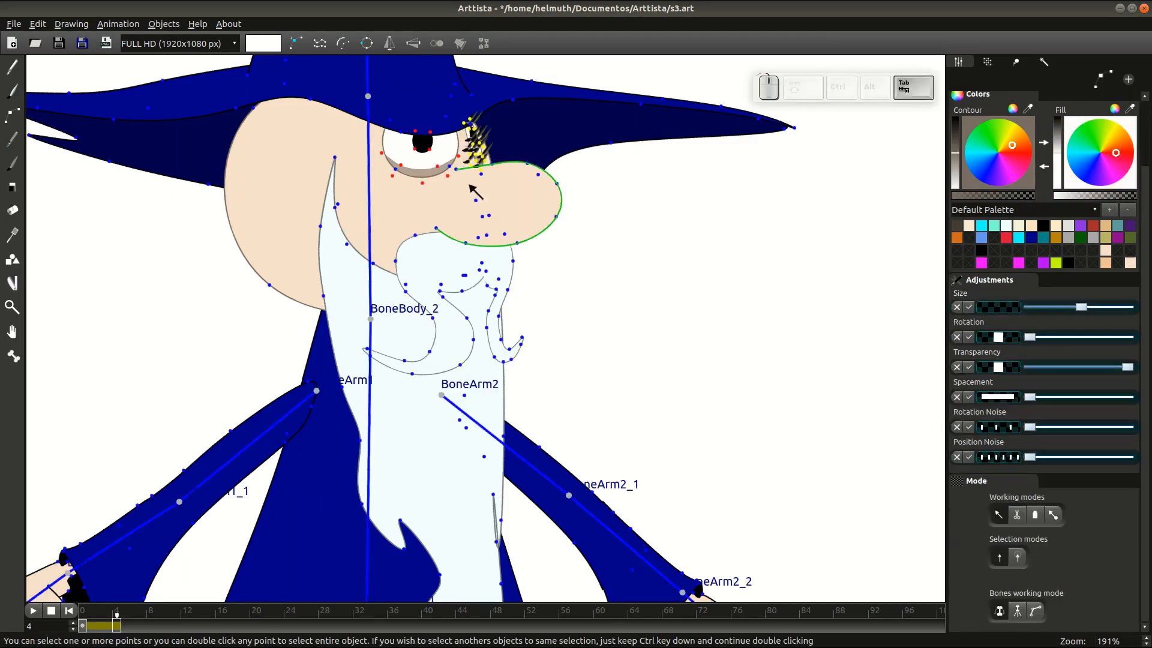
{"action": "double_click", "coordinate": [490, 146]}
{"action": "key", "text": "g"}
{"action": "key", "text": "Tab"}
{"action": "key", "text": "Left"}
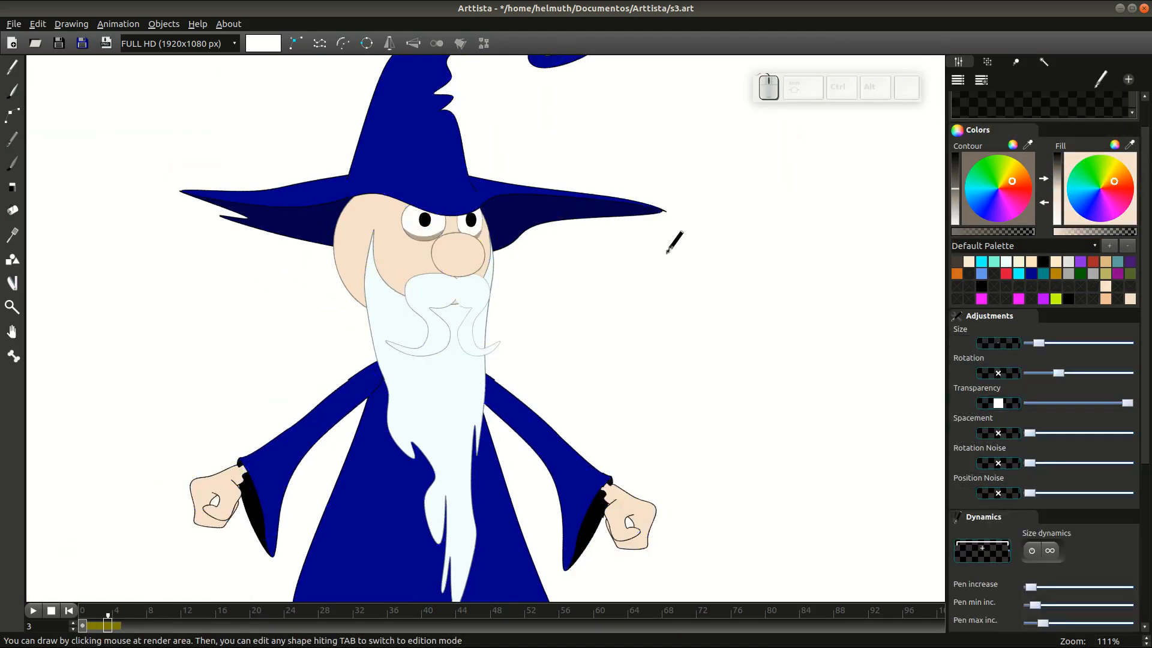
{"action": "key", "text": "Tab"}
{"action": "double_click", "coordinate": [488, 159]}
{"action": "key", "text": "g"}
{"action": "key", "text": "Tab"}
{"action": "scroll", "coordinate": [583, 223], "scroll_direction": "down", "scroll_amount": 4}
Step back and forth through the frames up to frame 4 to examine the eye positions in the head turn
{"action": "key", "text": "Right"}
{"action": "key", "text": "Left"}
{"action": "key", "text": "Left"}
{"action": "key", "text": "Left"}
{"action": "key", "text": "Right"}
{"action": "key", "text": "Right"}
{"action": "key", "text": "Right"}
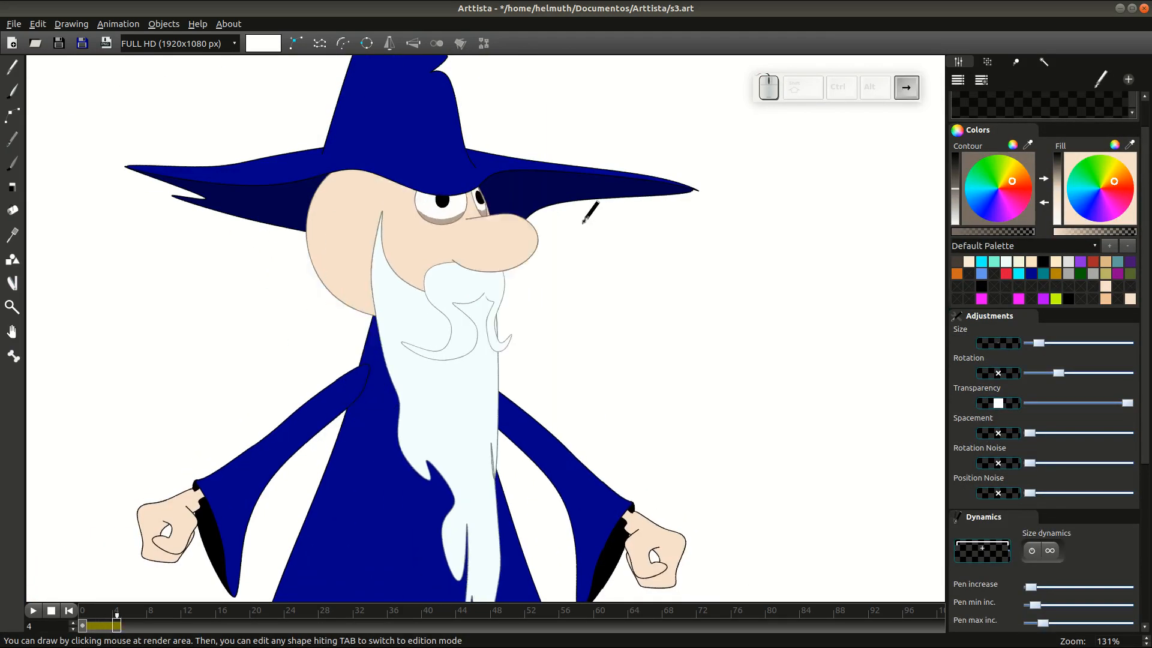
{"action": "key", "text": "Left"}
{"action": "key", "text": "Left"}
{"action": "key", "text": "Left"}
{"action": "key", "text": "Left"}
{"action": "key", "text": "Right"}
{"action": "key", "text": "Right"}
{"action": "key", "text": "Right"}
Nudge the whole right eye on frame 3 to ease its transition between the neighbouring frames
{"action": "key", "text": "Tab"}
{"action": "double_click", "coordinate": [469, 205]}
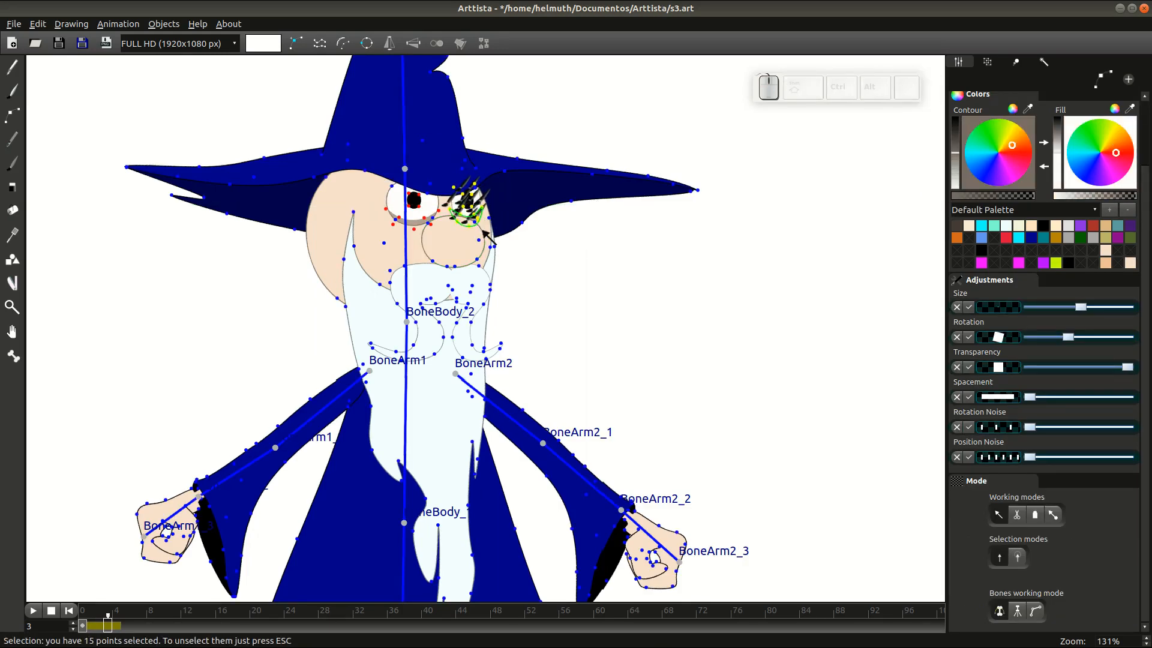
{"action": "key", "text": "g"}
{"action": "key", "text": "Tab"}
{"action": "key", "text": "Tab"}
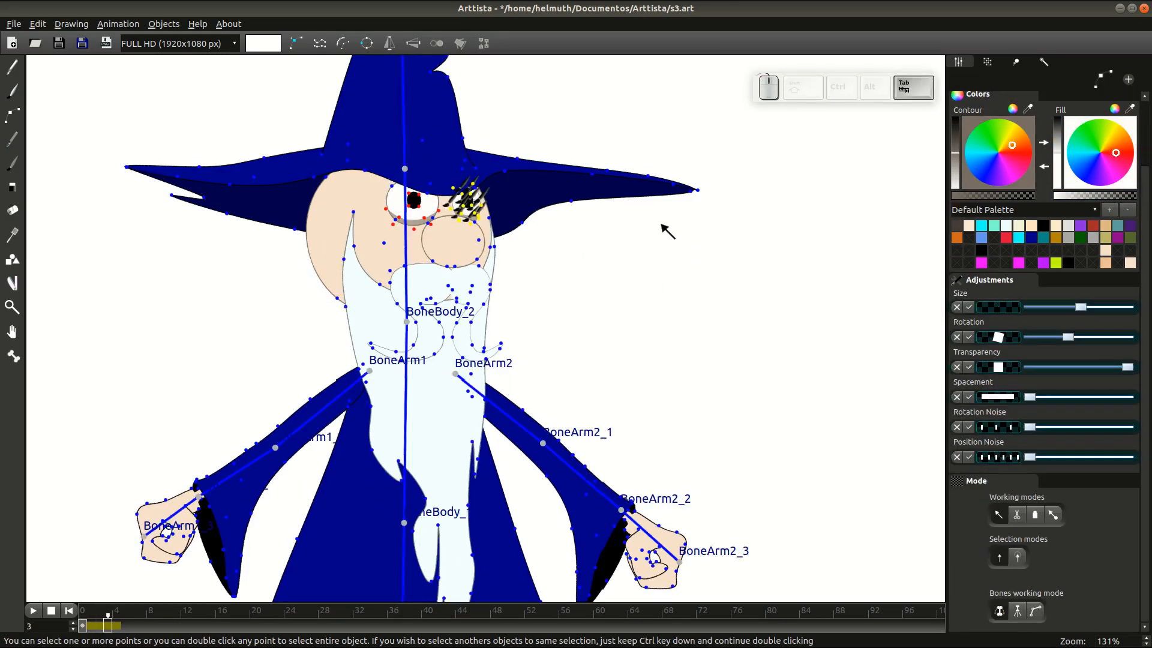
Compare frame 3 with frame 4, and undo the last adjustment of the right eye on frame 3
{"action": "key", "text": "Tab"}
{"action": "scroll", "coordinate": [660, 231], "scroll_direction": "down", "scroll_amount": 4}
{"action": "key", "text": "Right"}
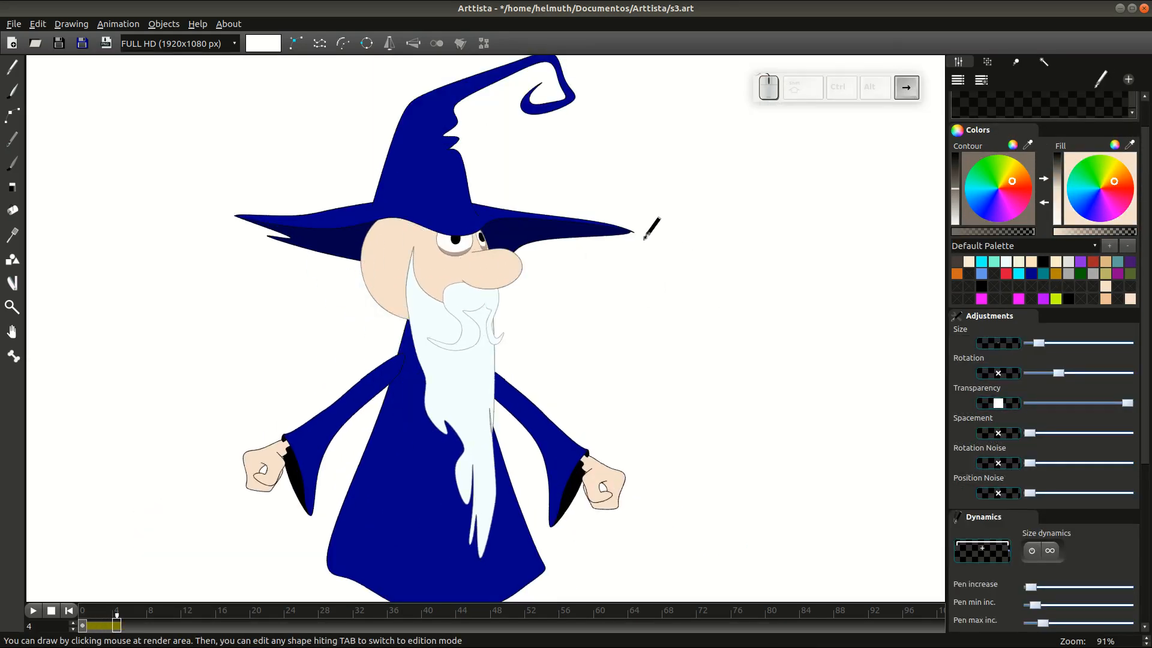
{"action": "key", "text": "Right"}
{"action": "key", "text": "Tab"}
{"action": "key", "text": "ctrl+z"}
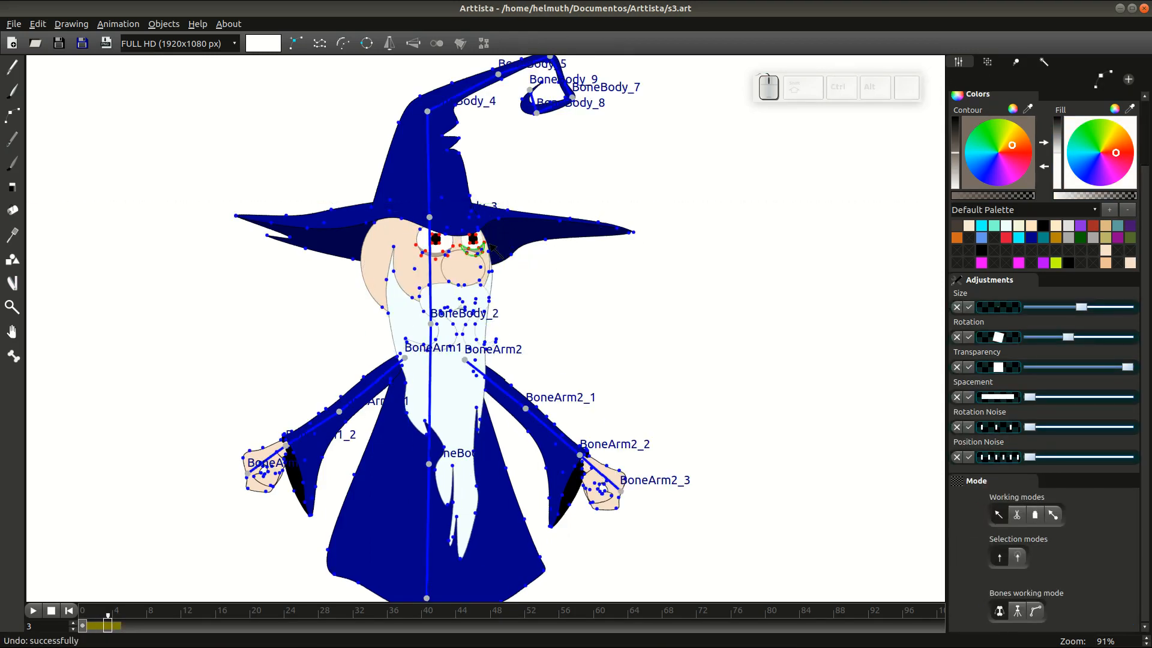
Move the eyes, nose, moustache and beard on frame 4 a little farther left, and check them against the preceding frames
{"action": "key", "text": "Right"}
{"action": "double_click", "coordinate": [455, 240], "text": "ctrl+shift"}
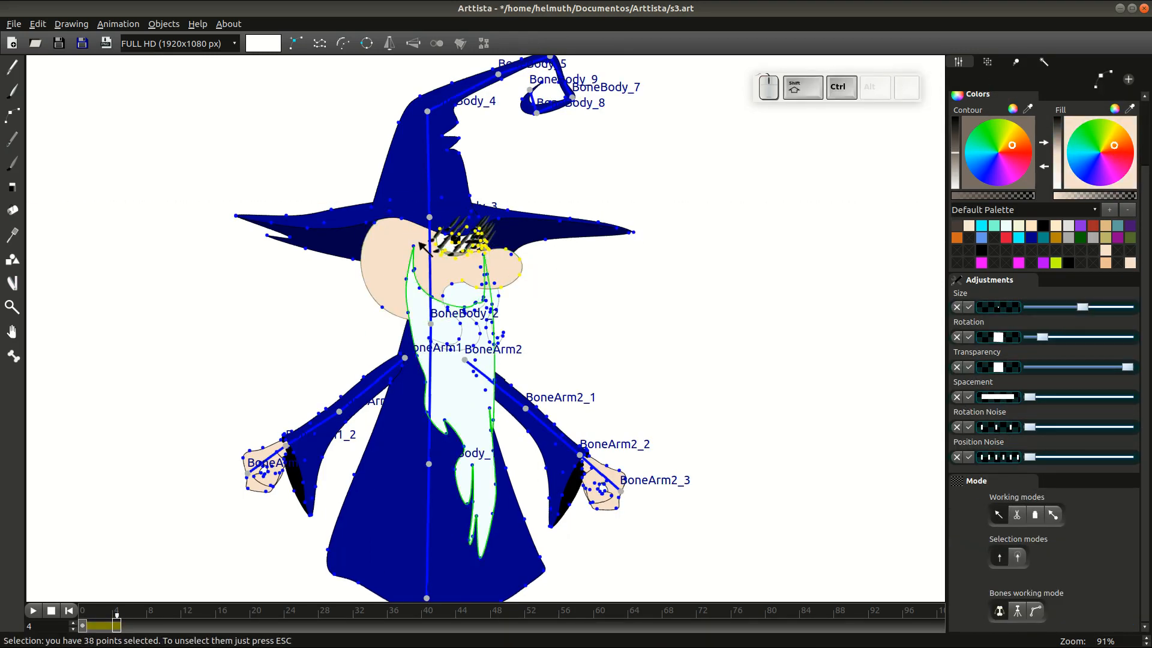
{"action": "key", "text": "Tab"}
{"action": "key", "text": "Left"}
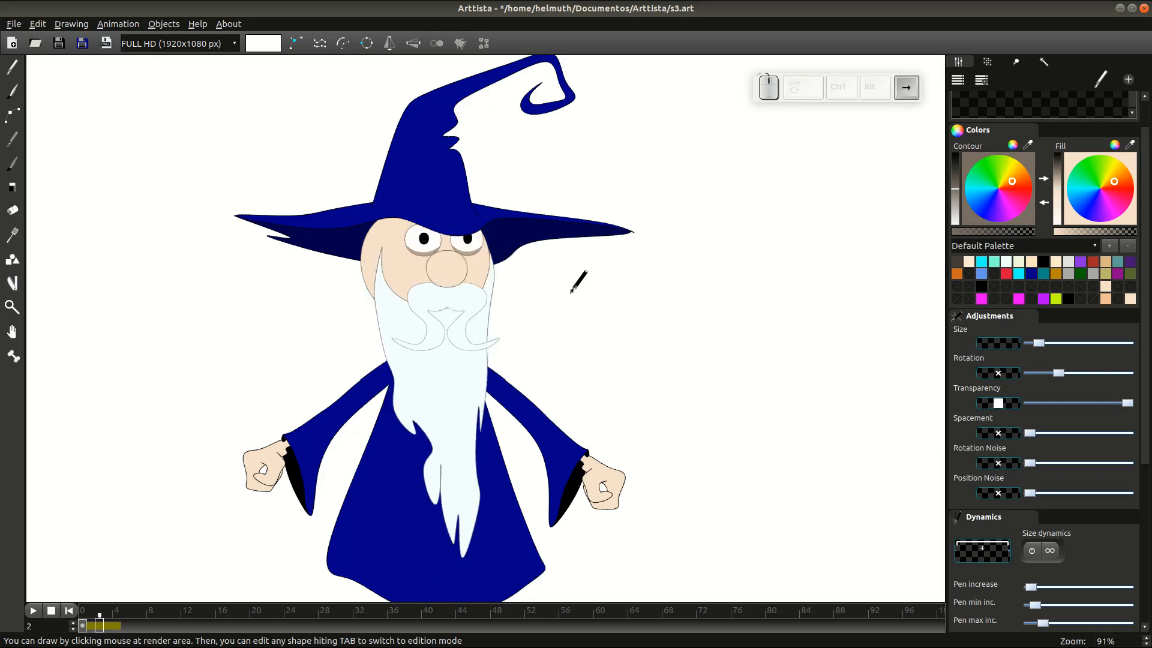
{"action": "key", "text": "Right"}
Rotate and reposition the whole right eye on frame 4 to follow the slanted edge of the face
{"action": "key", "text": "Tab"}
{"action": "double_click", "coordinate": [404, 257], "text": "ctrl+shift"}
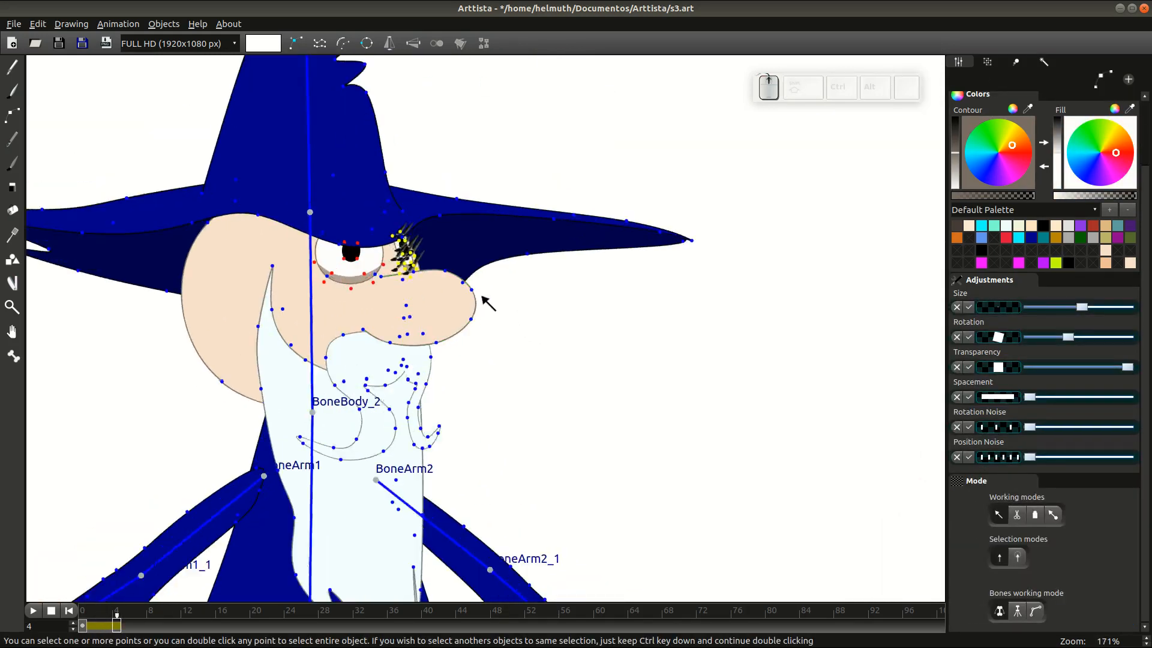
{"action": "key", "text": "r"}
{"action": "key", "text": "g"}
{"action": "key", "text": "Tab"}
{"action": "key", "text": "Left"}
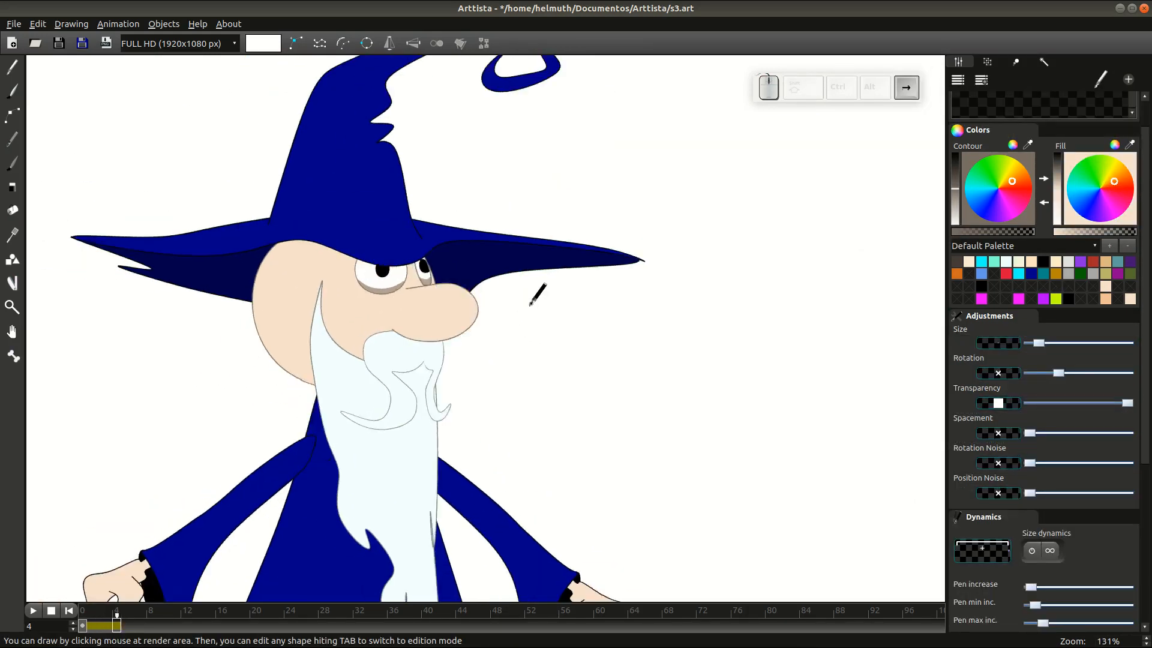
Step repeatedly through frames 0 to 4 to examine how the eyes move during the head turn
{"action": "key", "text": "Right"}
{"action": "key", "text": "Tab"}
{"action": "key", "text": "Tab"}
{"action": "key", "text": "Left"}
{"action": "key", "text": "Left"}
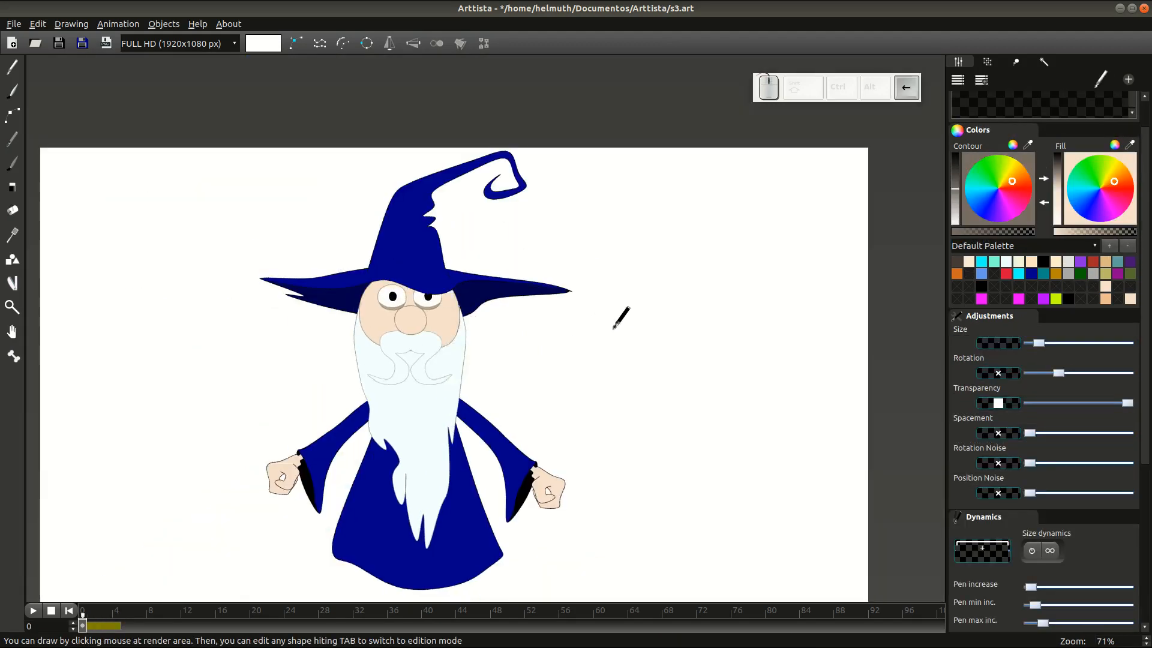
{"action": "key", "text": "Right"}
{"action": "key", "text": "Right"}
{"action": "key", "text": "Right"}
{"action": "key", "text": "Right"}
{"action": "key", "text": "Tab"}
{"action": "scroll", "coordinate": [613, 329], "scroll_direction": "up", "scroll_amount": 20}
{"action": "key", "text": "Tab"}
{"action": "key", "text": "Tab"}
{"action": "key", "text": "Tab"}
{"action": "scroll", "coordinate": [599, 317], "scroll_direction": "down", "scroll_amount": 20}
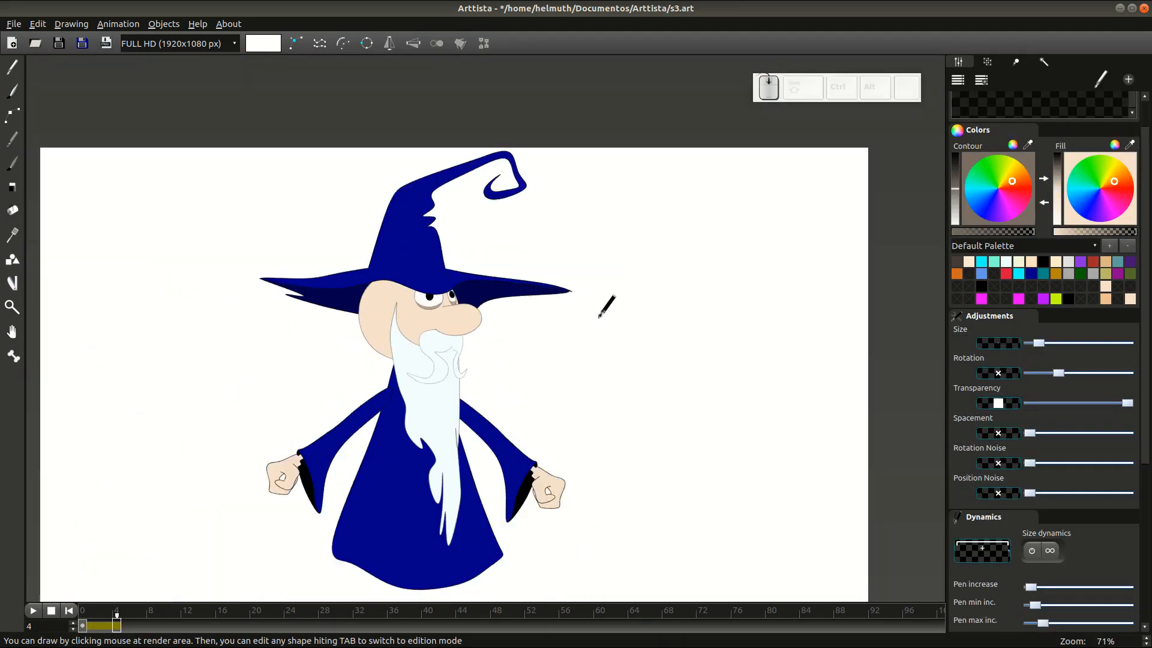
{"action": "scroll", "coordinate": [598, 318], "scroll_direction": "down", "scroll_amount": 2}
{"action": "key", "text": "Left"}
{"action": "key", "text": "Left"}
{"action": "key", "text": "Left"}
{"action": "key", "text": "Right"}
{"action": "key", "text": "Right"}
Adjust the right eye's white and lower lid on frame 3 to ease the transition into frame 4
{"action": "scroll", "coordinate": [607, 306], "scroll_direction": "up", "scroll_amount": 12}
{"action": "key", "text": "Tab"}
{"action": "left_click", "coordinate": [407, 257], "text": "ctrl+shift"}
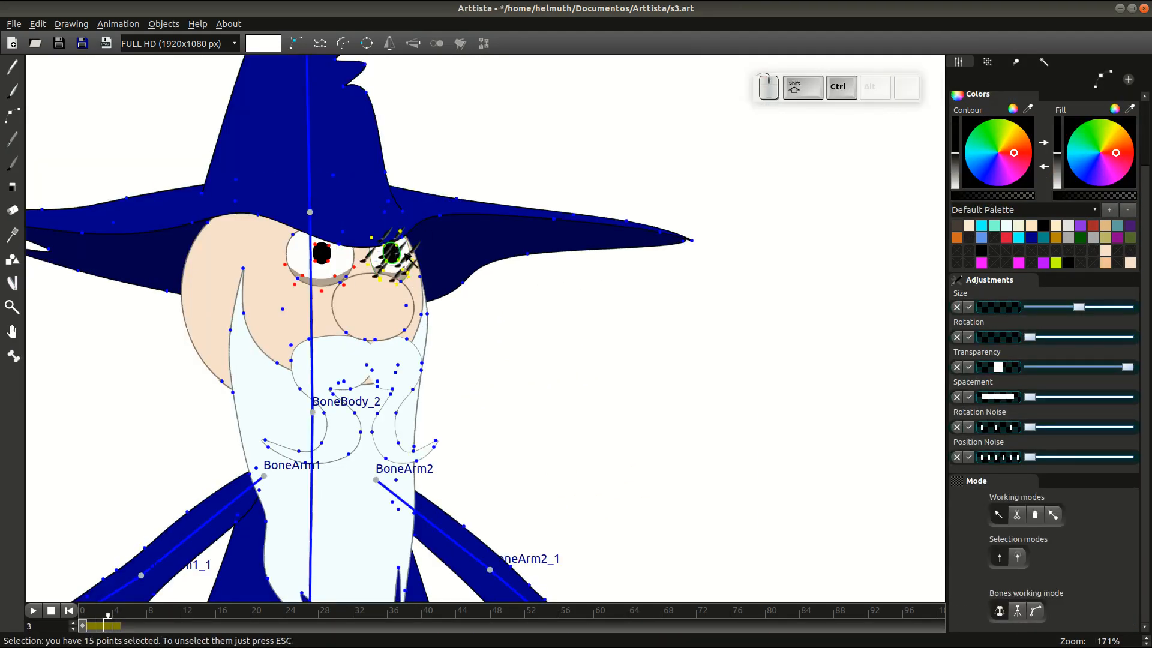
{"action": "key", "text": "Tab"}
{"action": "key", "text": "Tab"}
{"action": "key", "text": "Tab"}
Shift the right eye's pupil slightly left inside the eye on frame 4
{"action": "key", "text": "Right"}
{"action": "key", "text": "Tab"}
{"action": "key", "text": "Tab"}
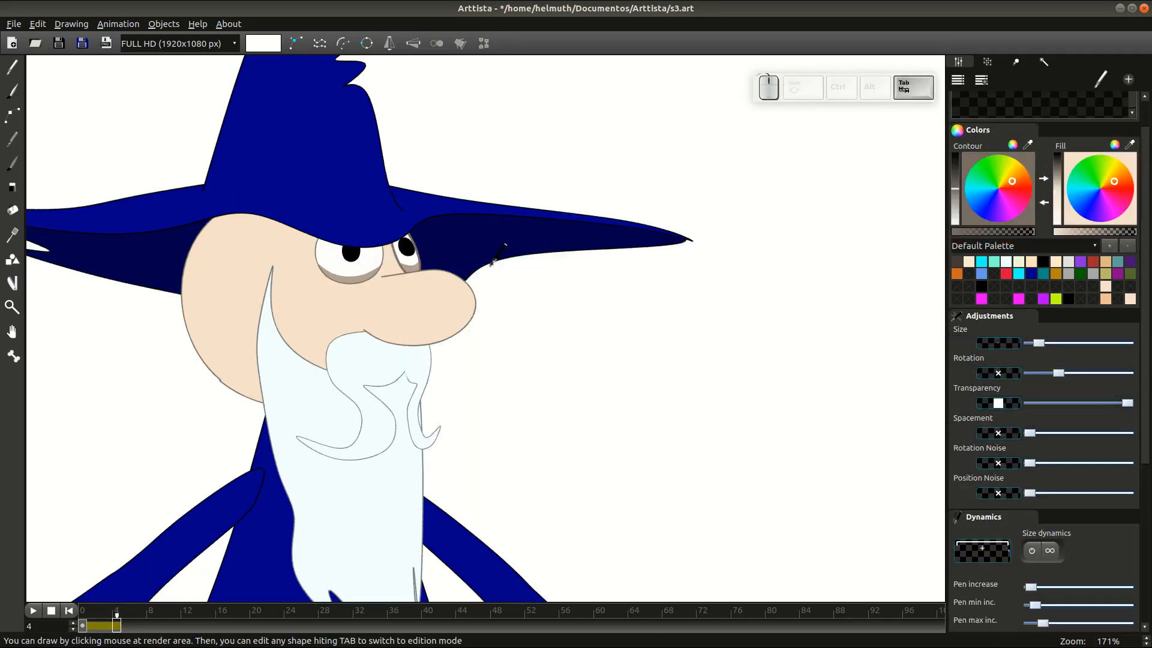
{"action": "key", "text": "Tab"}
{"action": "key", "text": "Tab"}
{"action": "key", "text": "Tab"}
{"action": "scroll", "coordinate": [506, 301], "scroll_direction": "up", "scroll_amount": 2}
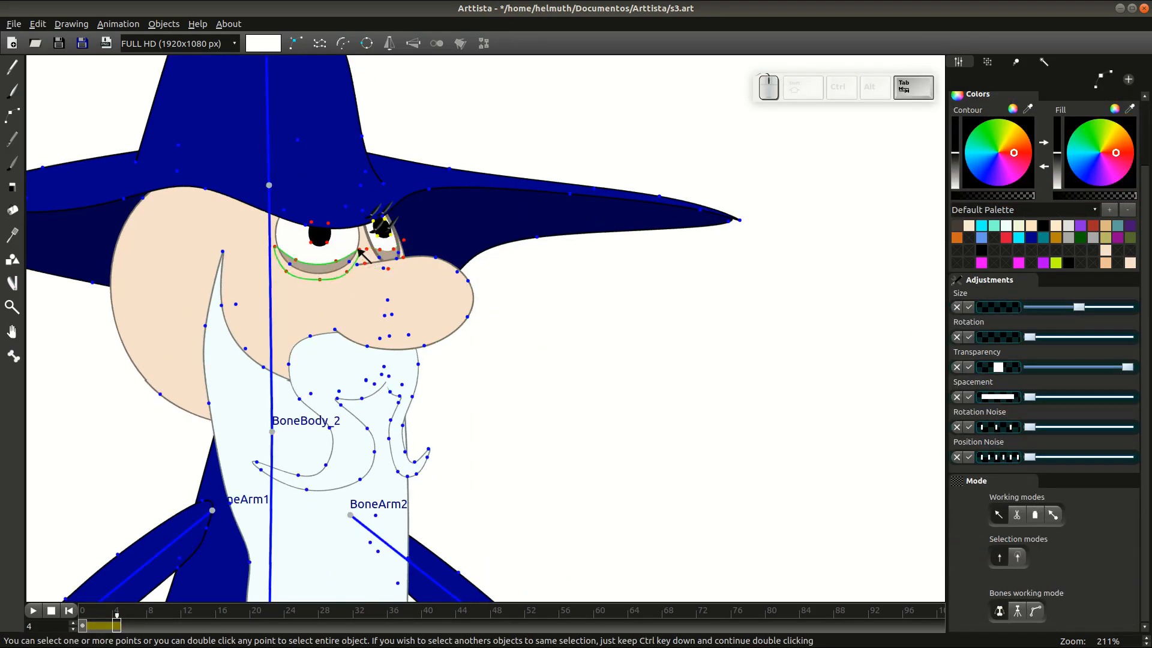
{"action": "key", "text": "Tab"}
{"action": "scroll", "coordinate": [507, 321], "scroll_direction": "down", "scroll_amount": 2}
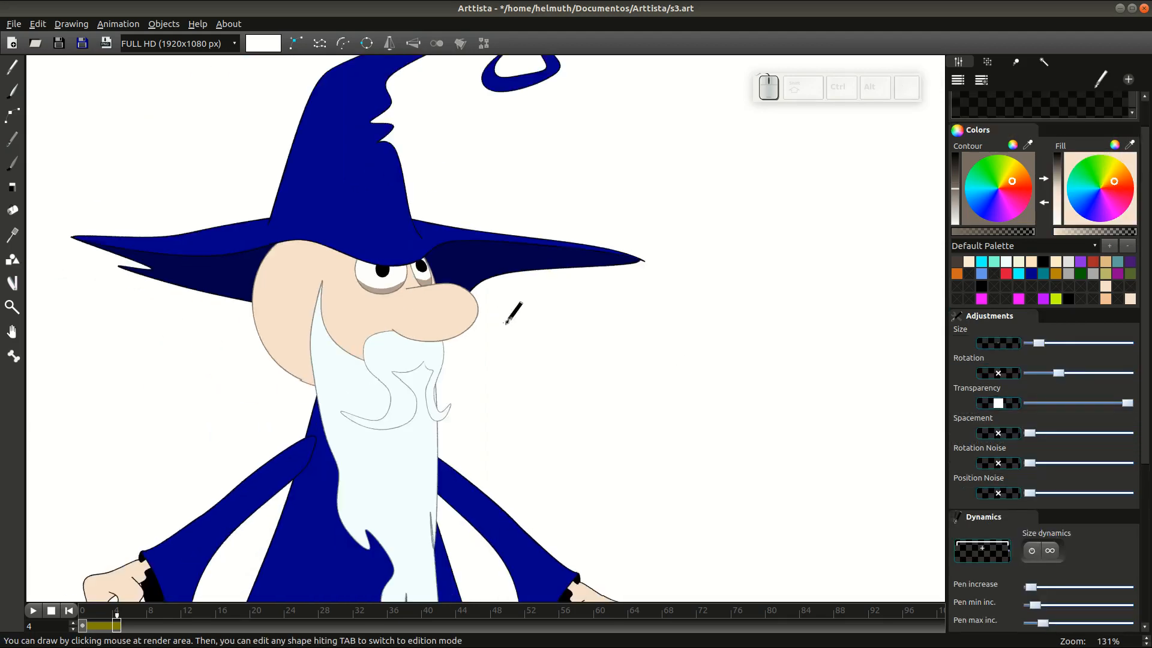
Adjust the shaded lower lid of the right eye on frame 3
{"action": "key", "text": "Tab"}
{"action": "key", "text": "Tab"}
{"action": "key", "text": "Left"}
{"action": "key", "text": "Tab"}
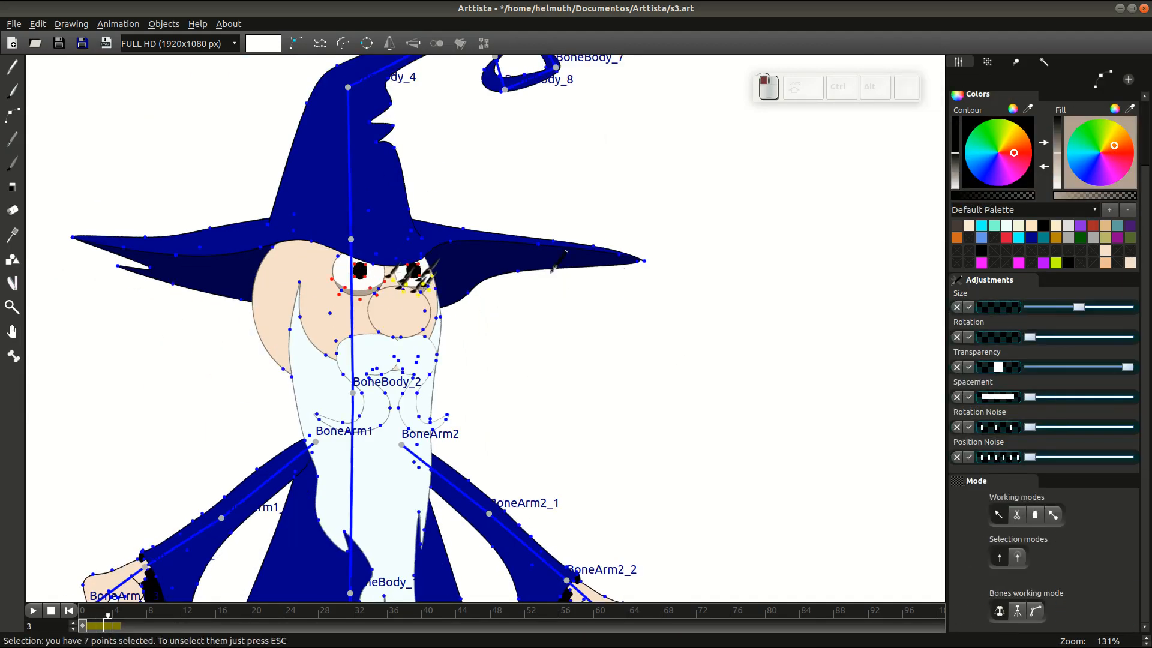
{"action": "key", "text": "Tab"}
{"action": "key", "text": "Tab"}
{"action": "scroll", "coordinate": [414, 274], "scroll_direction": "up", "scroll_amount": 7}
{"action": "key", "text": "Tab"}
Rotate the shaded lower lid of the right eye on frame 4 to fit the tilted eye
{"action": "key", "text": "Right"}
{"action": "key", "text": "Tab"}
{"action": "key", "text": "r"}
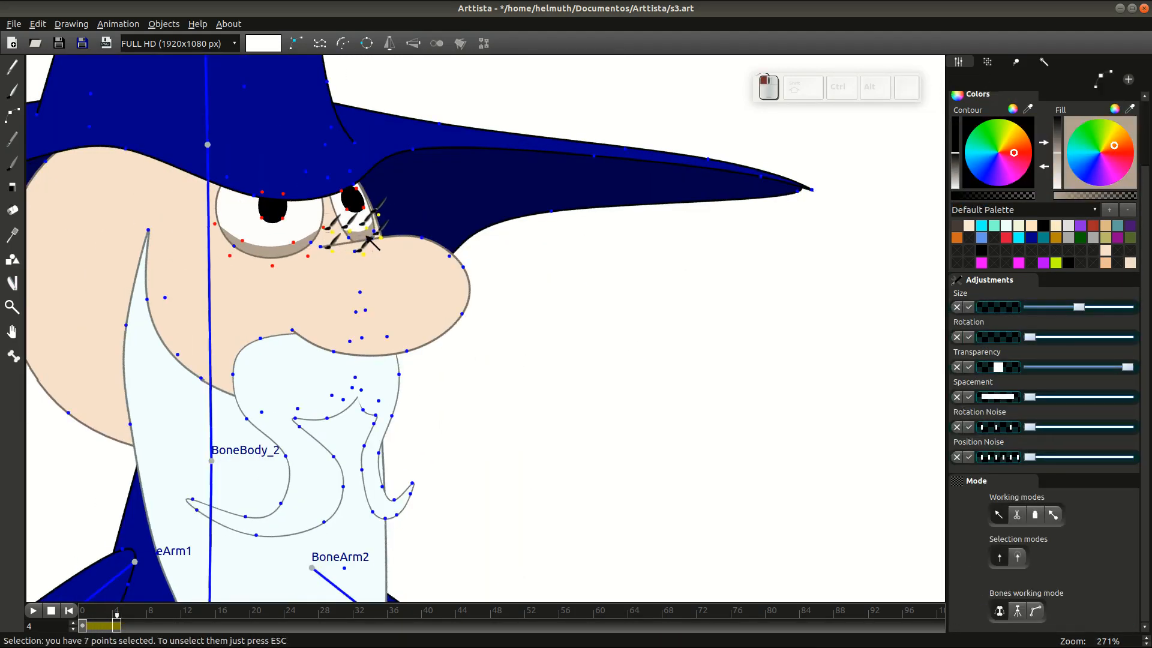
{"action": "key", "text": "Tab"}
{"action": "key", "text": "Tab"}
Step between frames 3, 4 and 5 to examine the reshaped right eye
{"action": "key", "text": "Left"}
{"action": "key", "text": "Tab"}
{"action": "key", "text": "Right"}
{"action": "key", "text": "Right"}
{"action": "scroll", "coordinate": [812, 384], "scroll_direction": "down", "scroll_amount": 2}
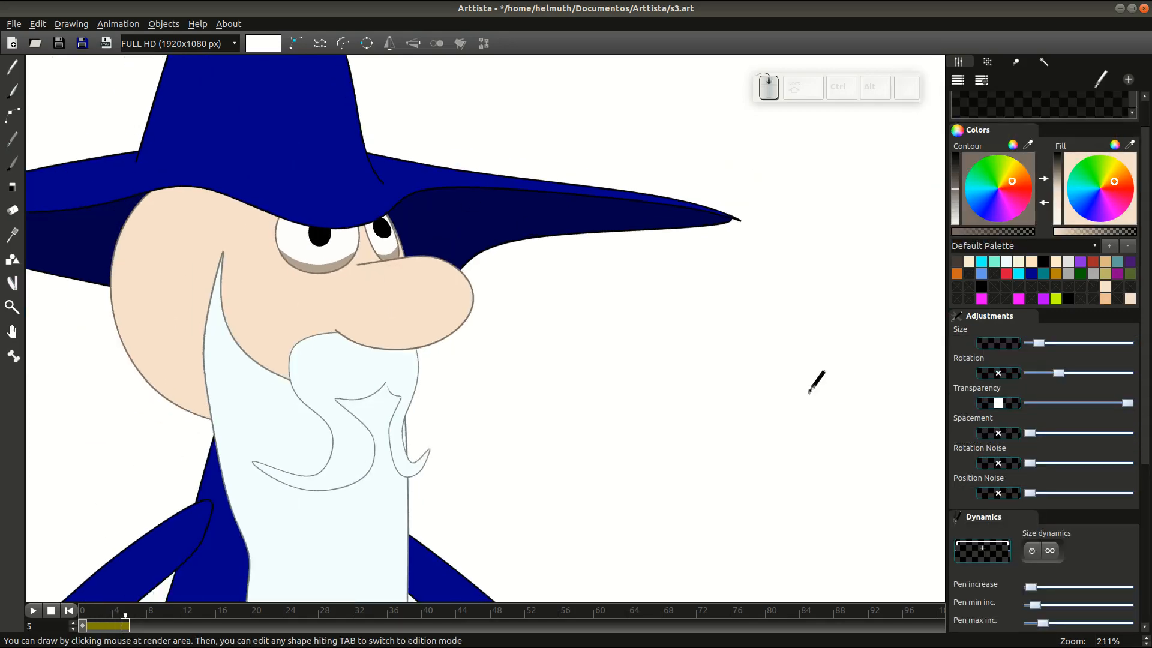
{"action": "key", "text": "Left"}
{"action": "key", "text": "Left"}
{"action": "key", "text": "Right"}
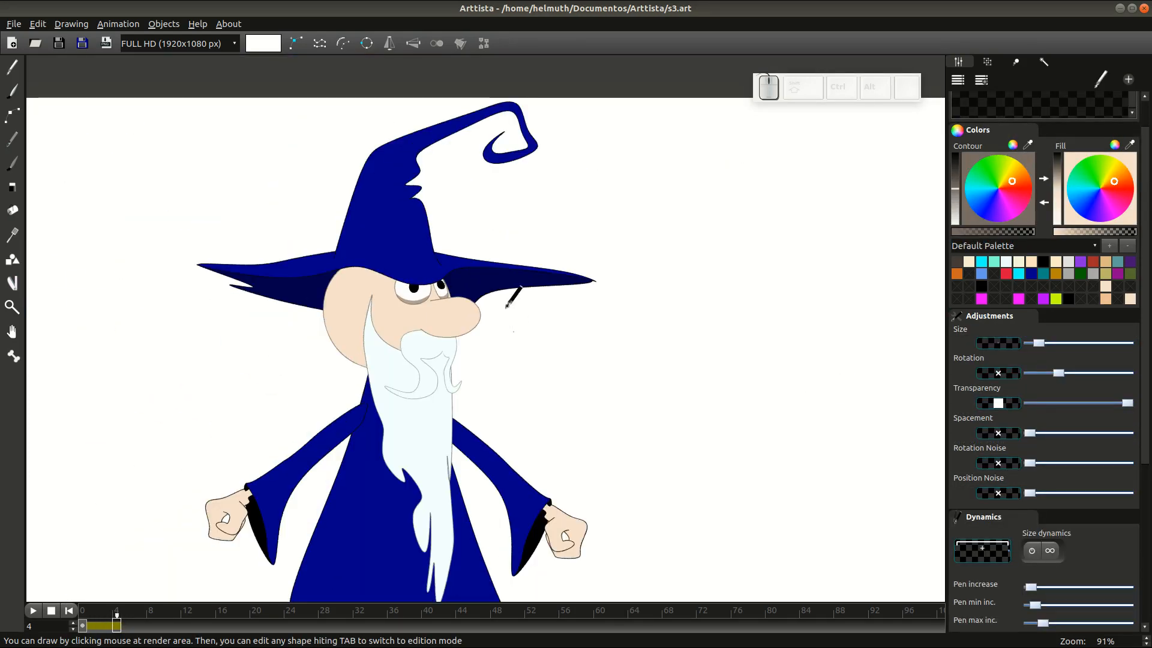
Return to frame 0 and isolate the hat's front brim shape for point editing
{"action": "key", "text": "Tab"}
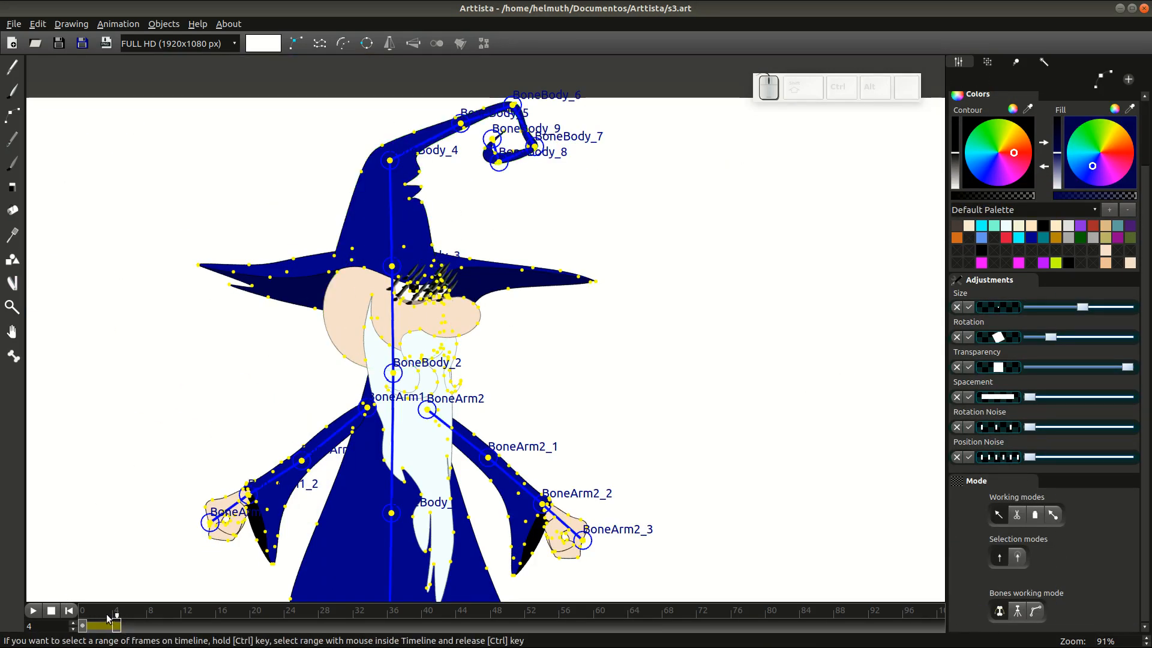
{"action": "left_click", "coordinate": [70, 612]}
{"action": "key", "text": "Tab"}
{"action": "key", "text": "Tab"}
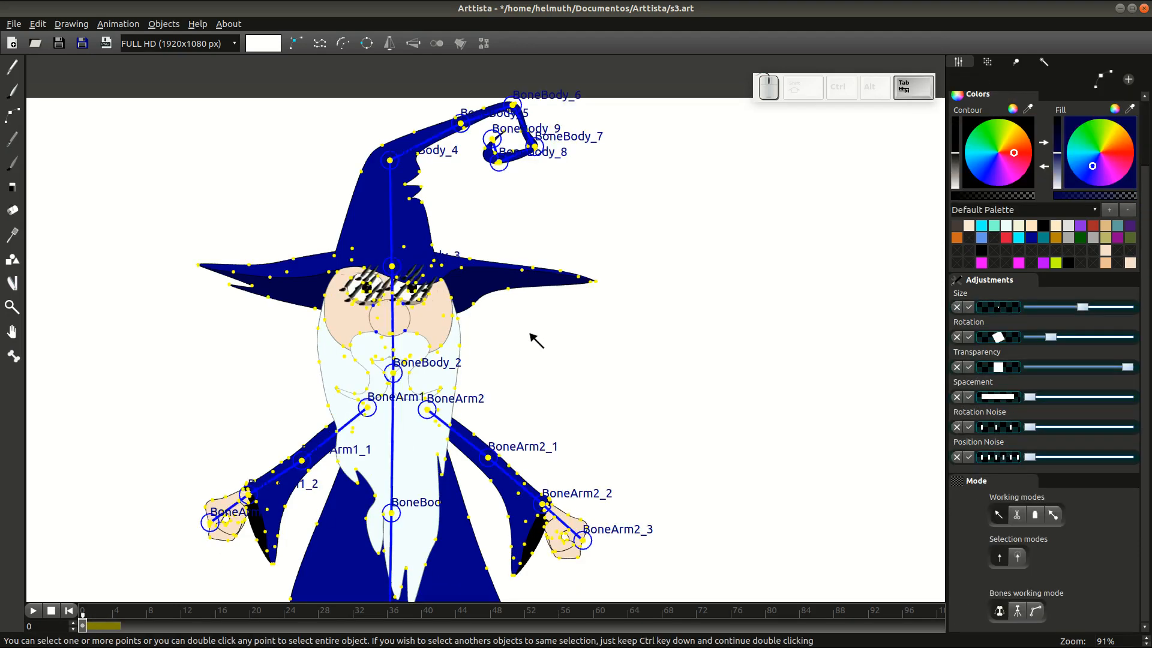
{"action": "left_click", "coordinate": [532, 336]}
{"action": "scroll", "coordinate": [465, 267], "scroll_direction": "up", "scroll_amount": 3}
{"action": "scroll", "coordinate": [471, 275], "scroll_direction": "down", "scroll_amount": 1}
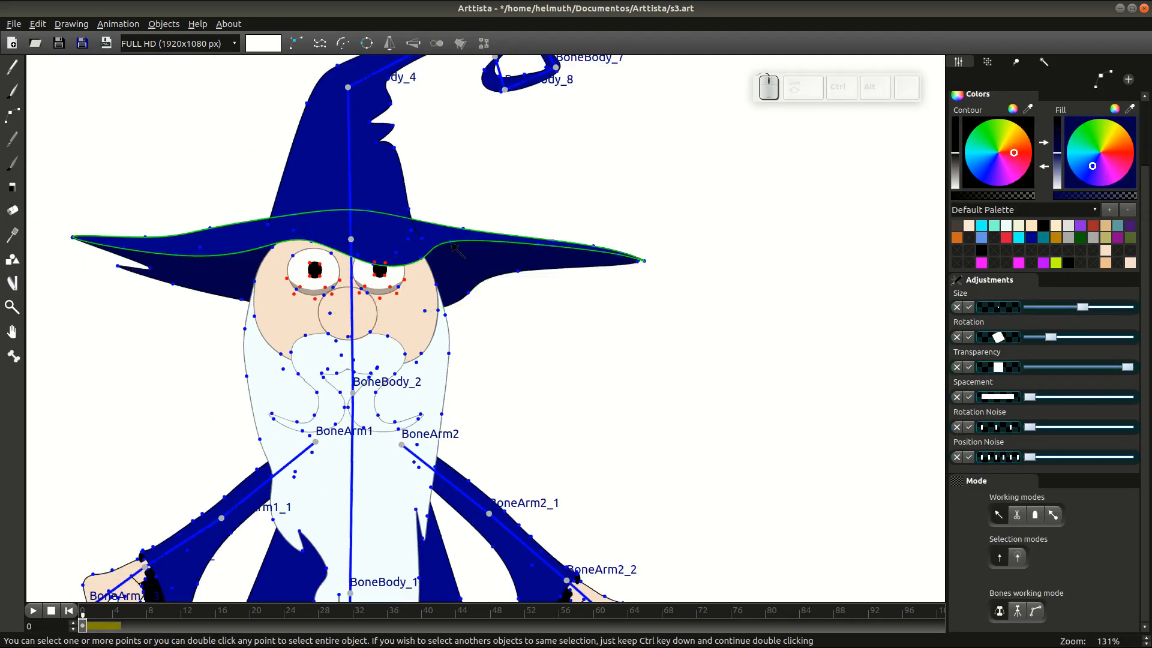
{"action": "double_click", "coordinate": [451, 243]}
{"action": "left_click", "coordinate": [451, 243], "text": "alt"}
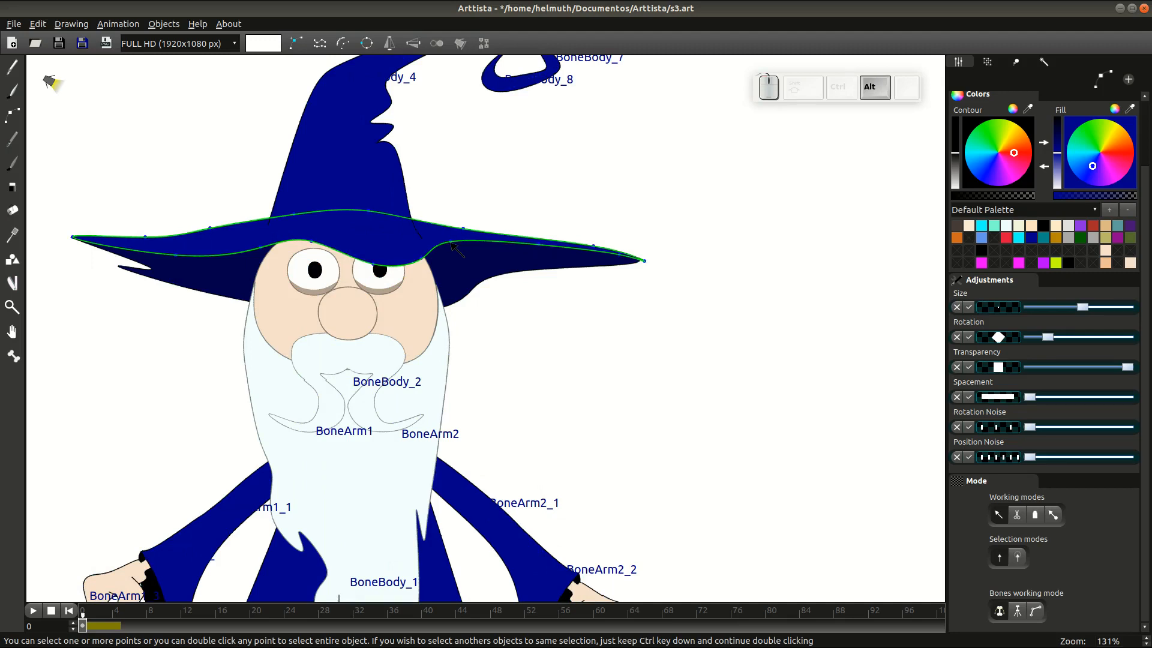
{"action": "scroll", "coordinate": [468, 300], "scroll_direction": "down", "scroll_amount": 2}
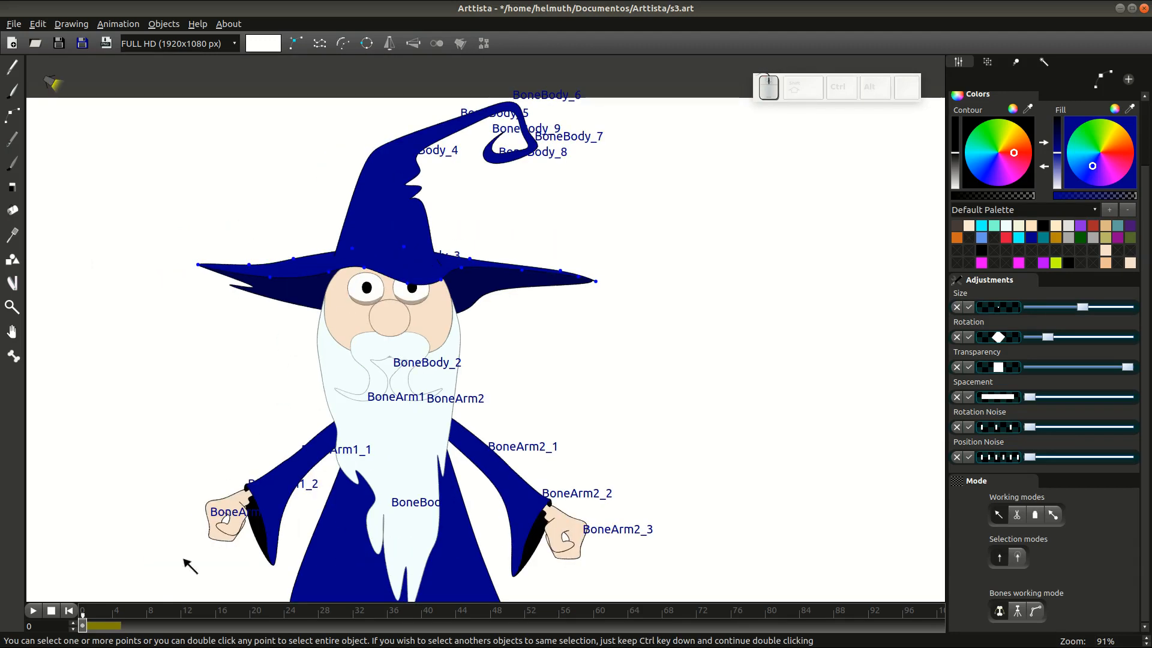
Shift five lower-edge points of the front brim slightly right on frame 1, and compare with frame 0
{"action": "left_click", "coordinate": [91, 627]}
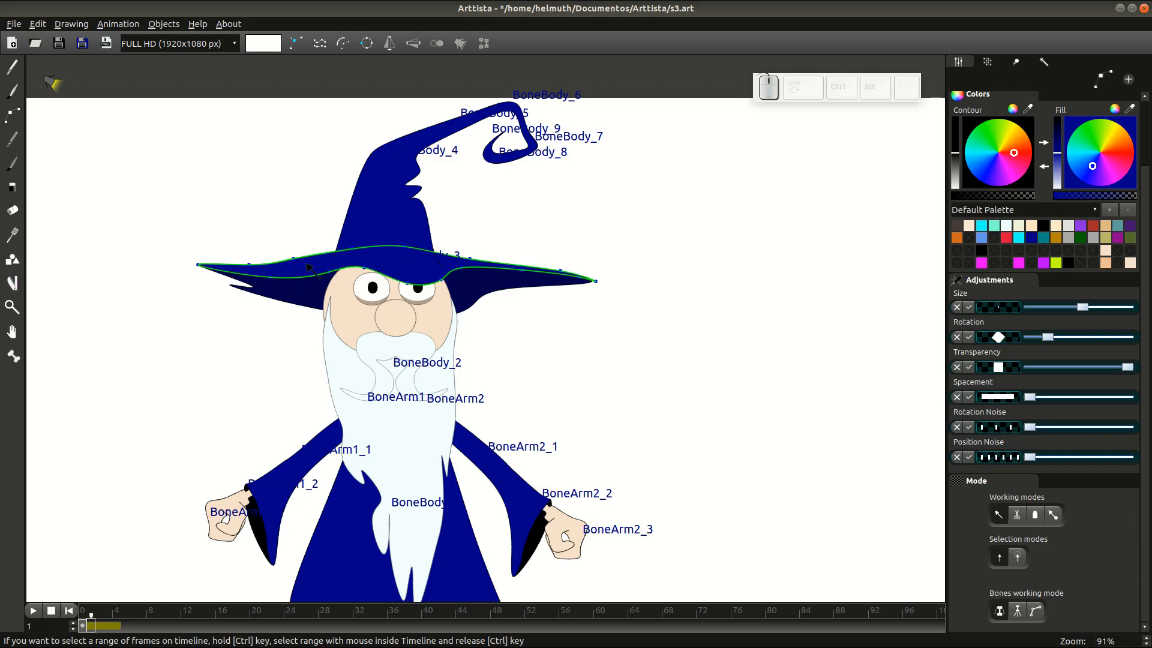
{"action": "left_click_drag", "start_coordinate": [306, 264], "coordinate": [413, 284]}
{"action": "left_click_drag", "start_coordinate": [480, 324], "coordinate": [484, 328]}
{"action": "key", "text": "g"}
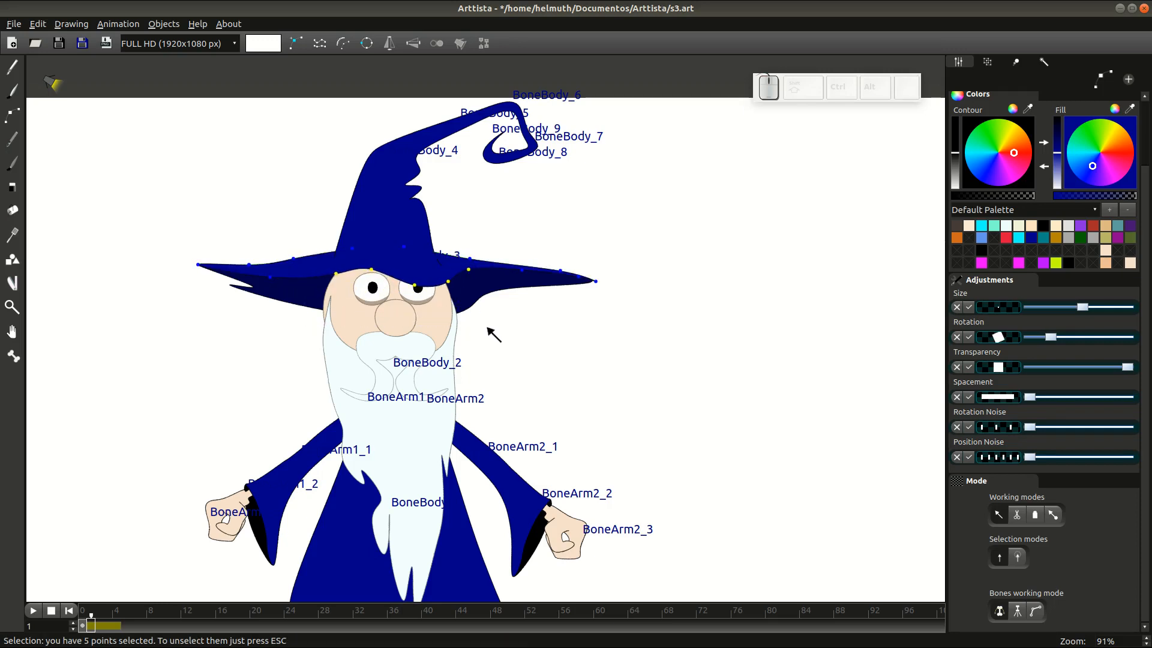
{"action": "key", "text": "Tab"}
{"action": "key", "text": "Left"}
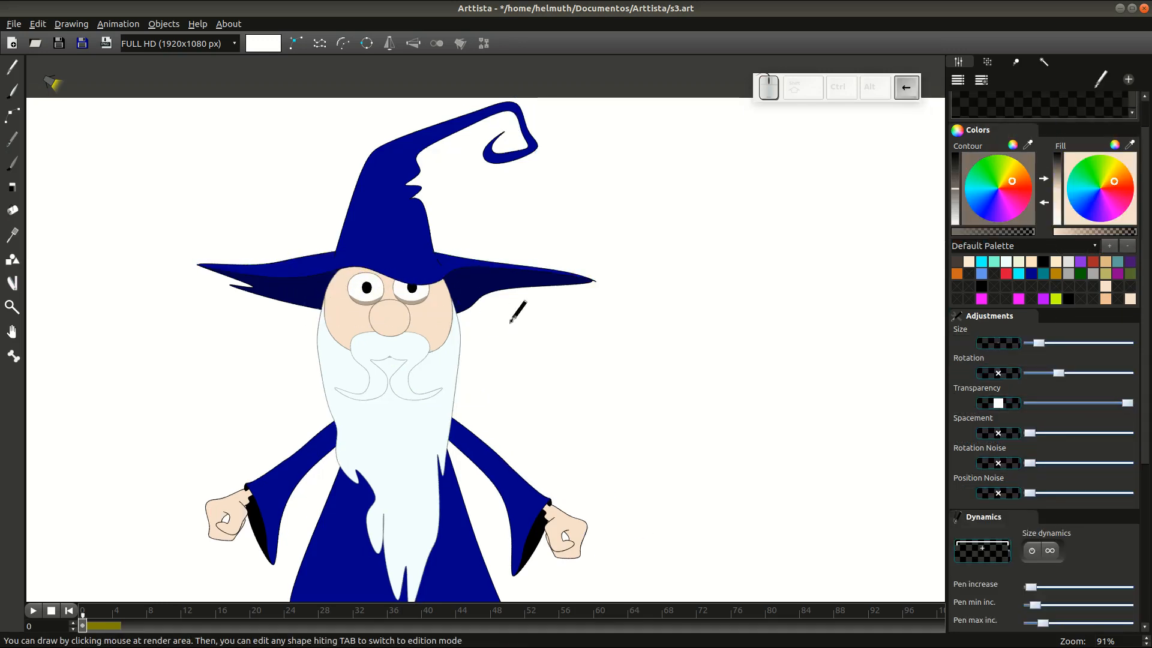
{"action": "key", "text": "Right"}
Reposition single points along the front brim's lower edge on frame 1, on both sides of the face
{"action": "key", "text": "Tab"}
{"action": "left_click", "coordinate": [313, 267]}
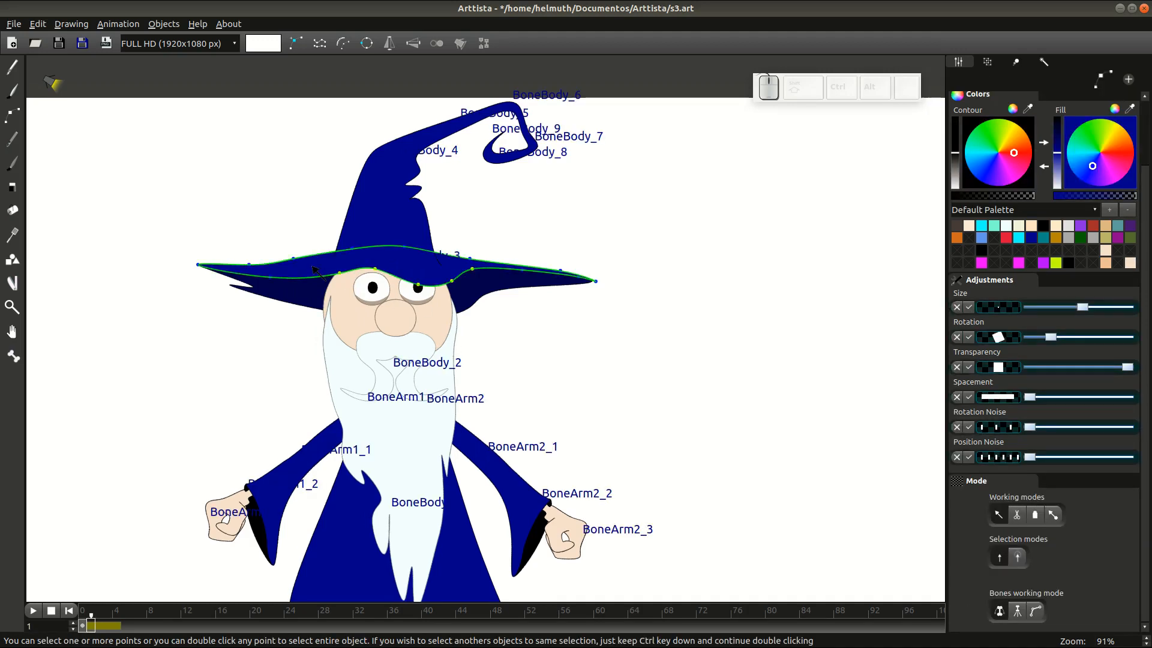
{"action": "left_click", "coordinate": [280, 277]}
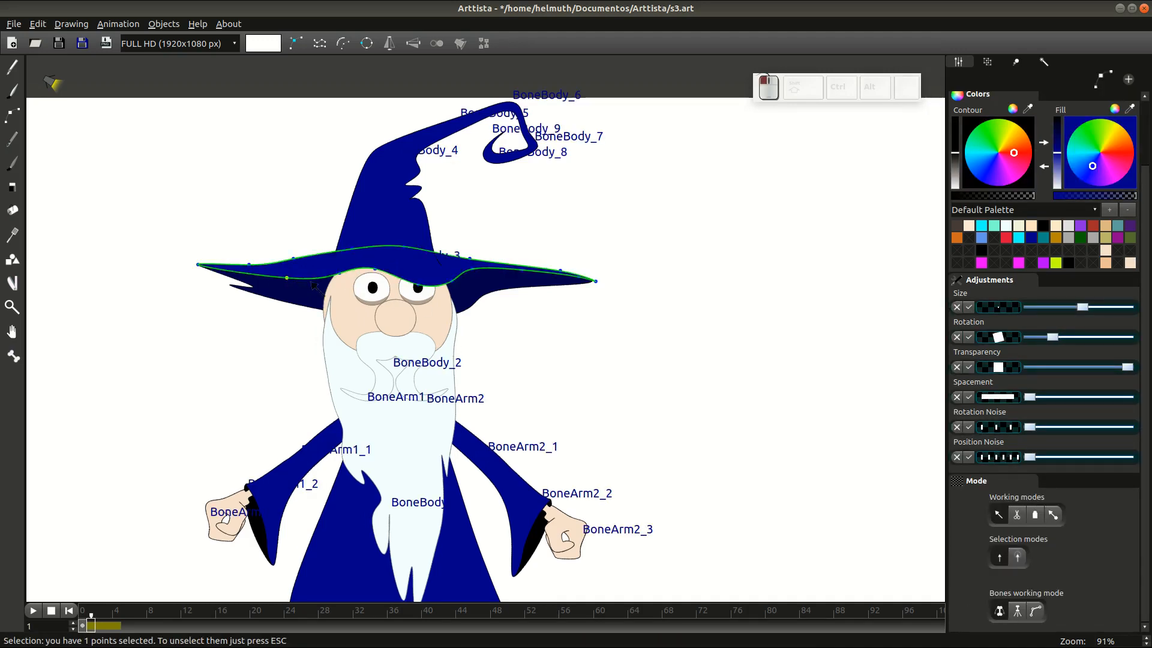
{"action": "left_click", "coordinate": [474, 269]}
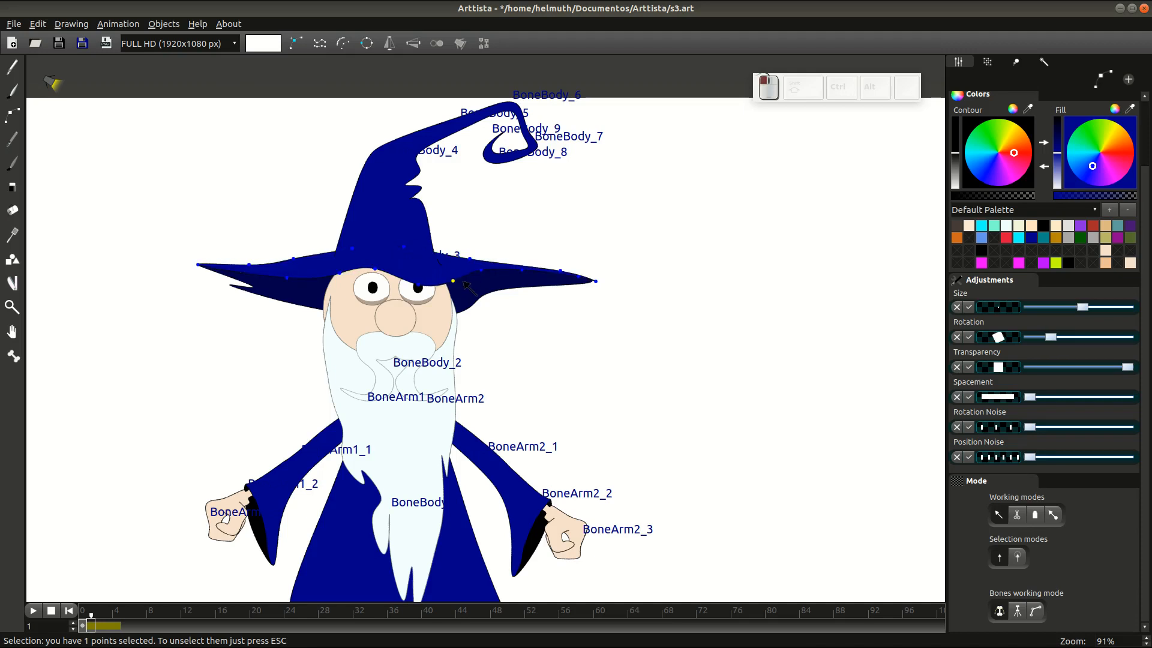
{"action": "key", "text": "Tab"}
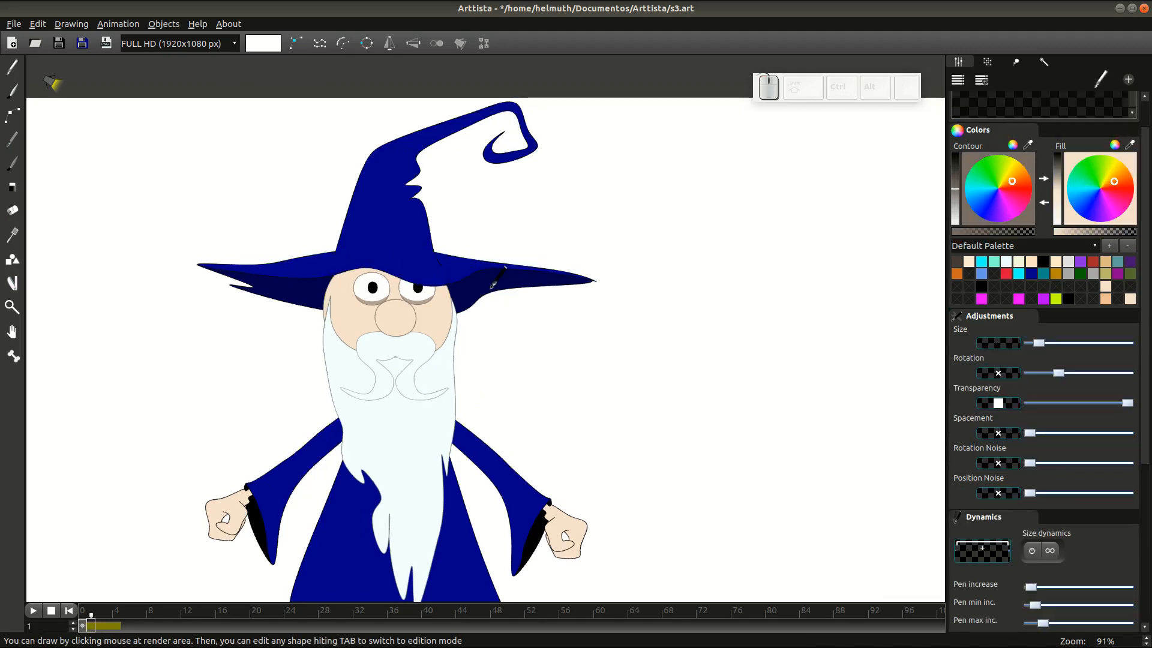
Try to shift the five lower-edge points of the front brim right on frame 2
{"action": "key", "text": "Right"}
{"action": "key", "text": "Tab"}
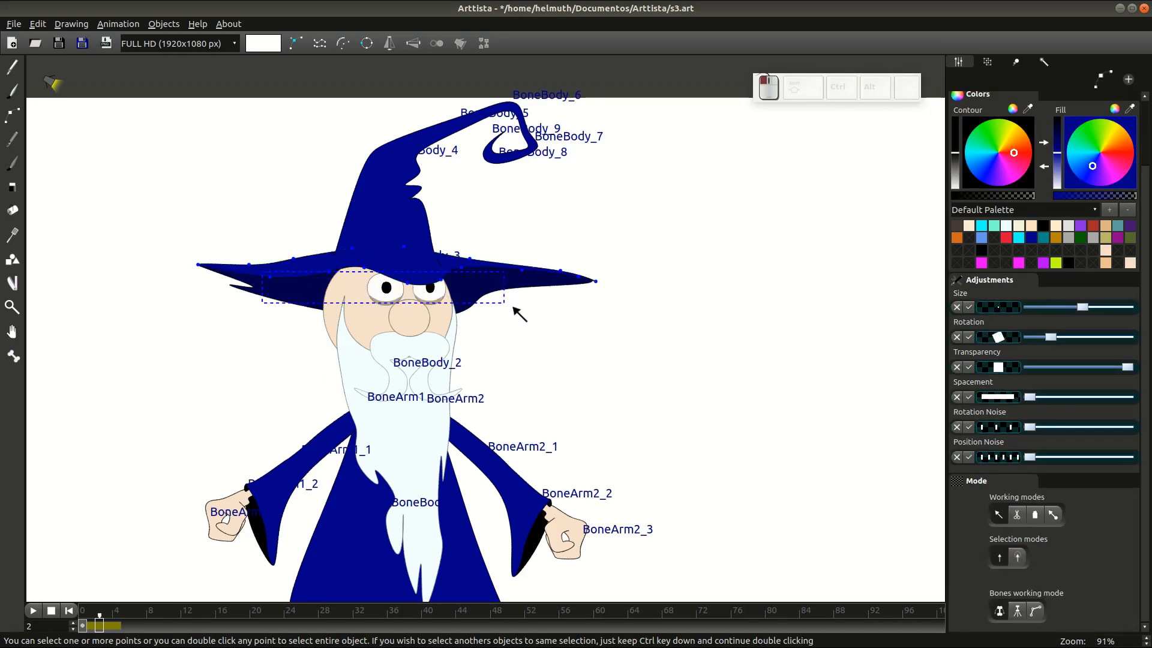
{"action": "left_click_drag", "start_coordinate": [513, 308], "coordinate": [494, 294]}
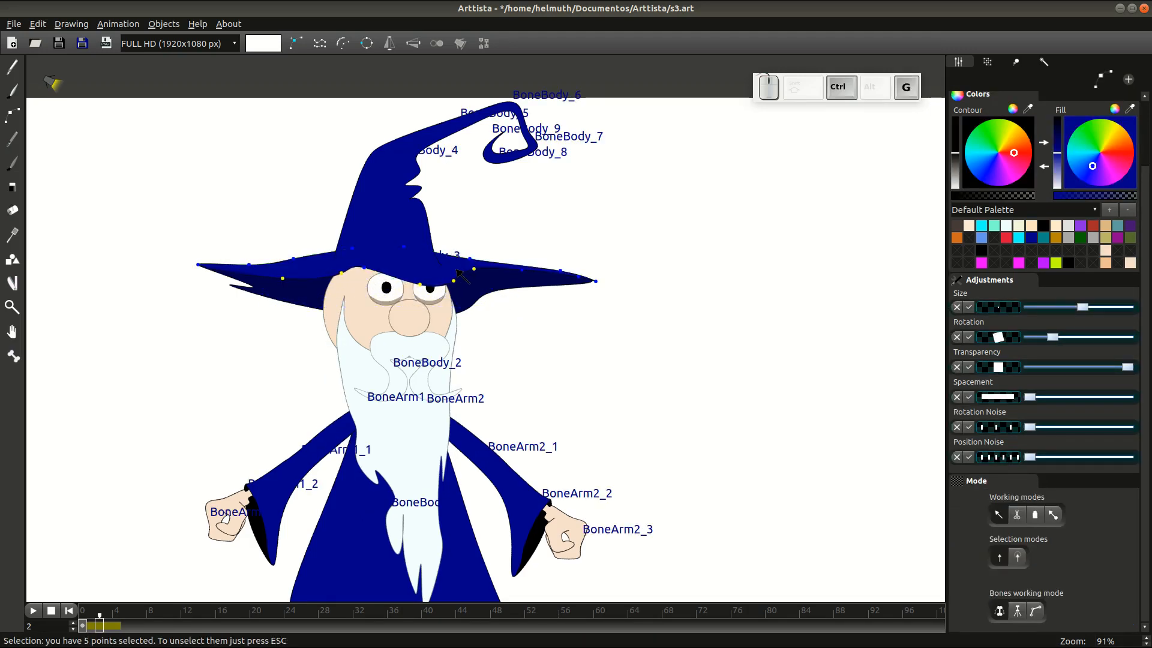
{"action": "key", "text": "Escape"}
{"action": "key", "text": "Tab"}
{"action": "key", "text": "Tab"}
Carry the front brim shape from frame 1 over to frame 2, and shift its lower-edge points farther right
{"action": "key", "text": "ctrl+a"}
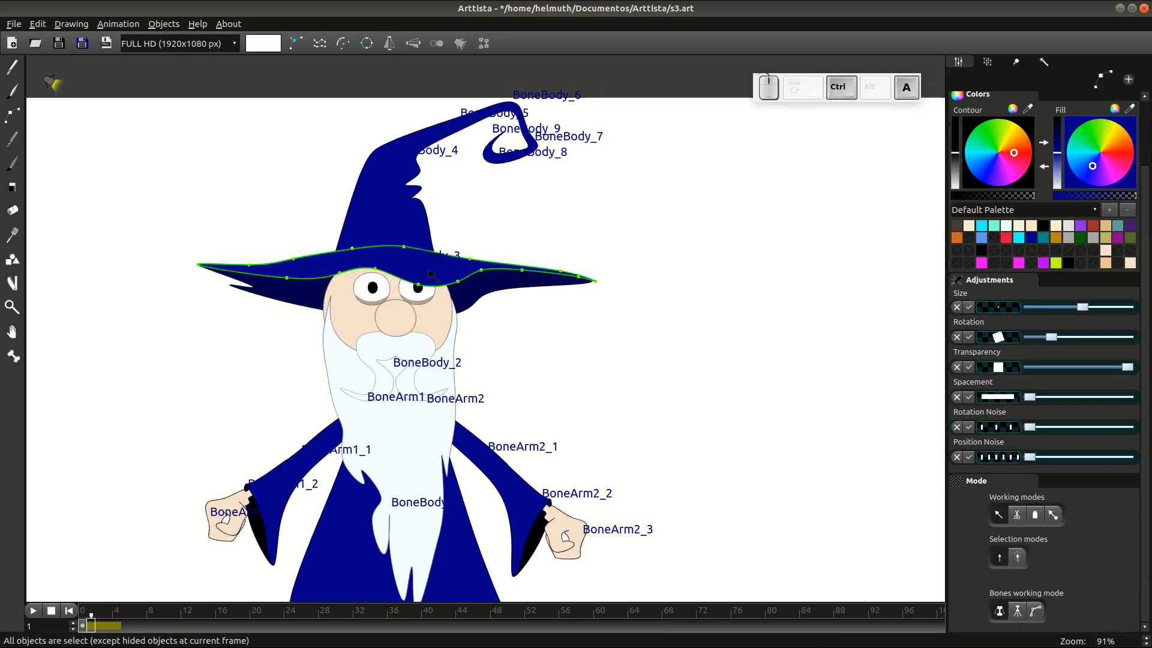
{"action": "key", "text": "s"}
{"action": "key", "text": "Tab"}
{"action": "key", "text": "Tab"}
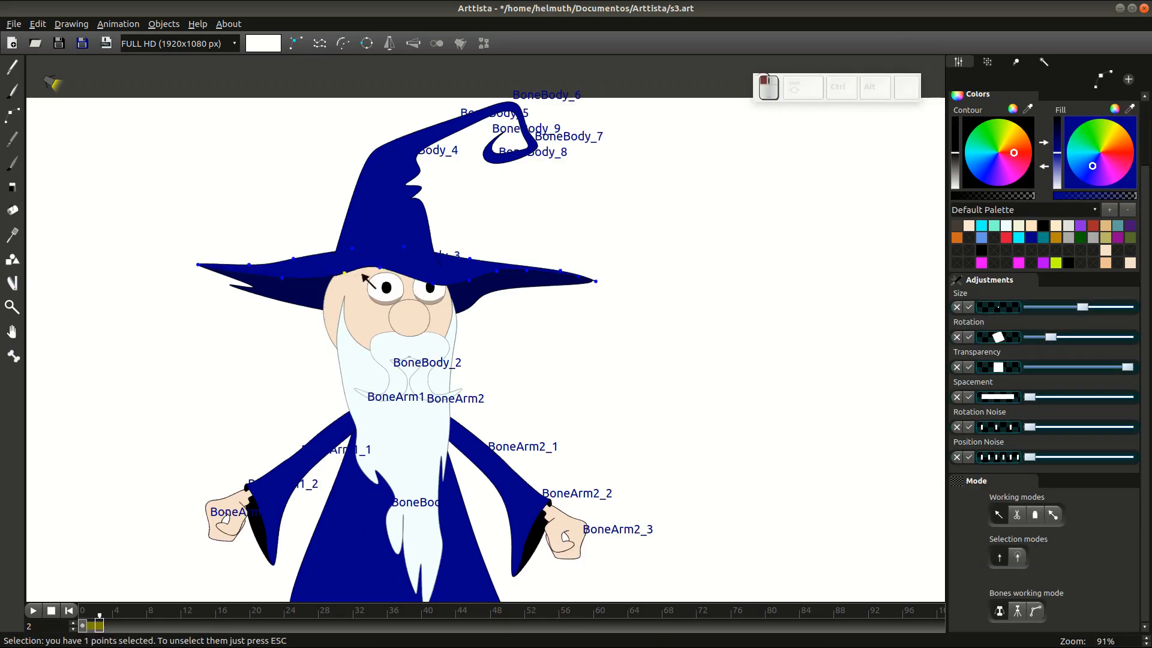
Reposition the front brim's lower-edge points farther right on frame 3, continuing the brim's turn
{"action": "key", "text": "Tab"}
{"action": "key", "text": "Tab"}
{"action": "key", "text": "Tab"}
{"action": "key", "text": "Tab"}
{"action": "left_click", "coordinate": [507, 270]}
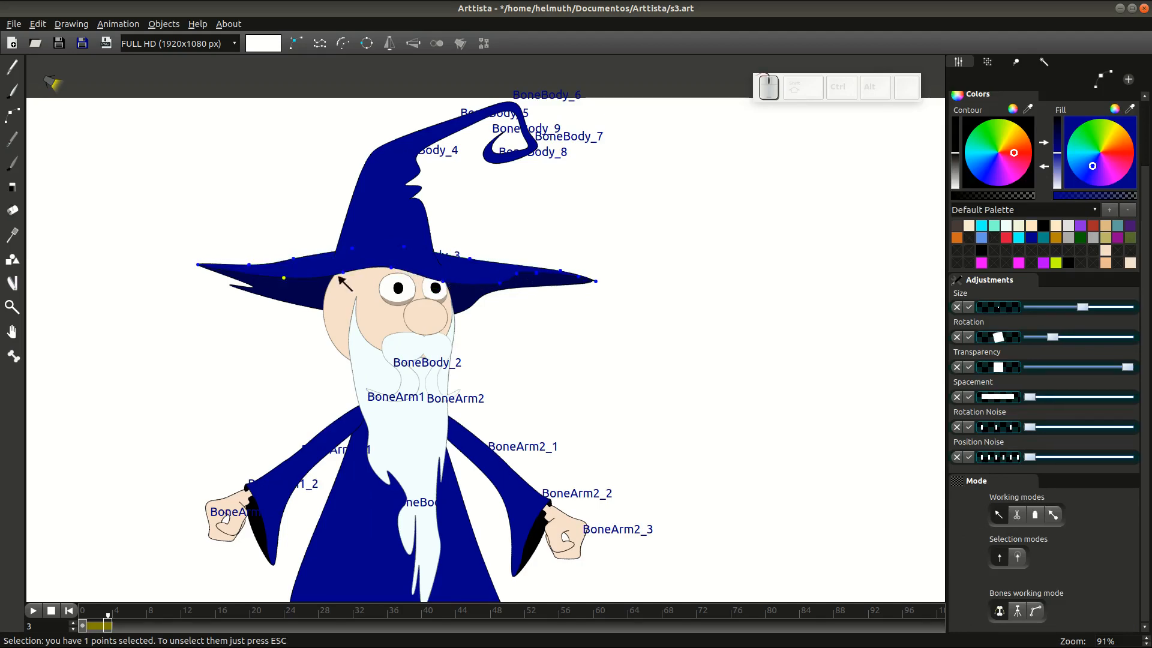
{"action": "key", "text": "Escape"}
{"action": "scroll", "coordinate": [504, 300], "scroll_direction": "down", "scroll_amount": 3}
{"action": "key", "text": "Tab"}
{"action": "key", "text": "Right"}
{"action": "key", "text": "Right"}
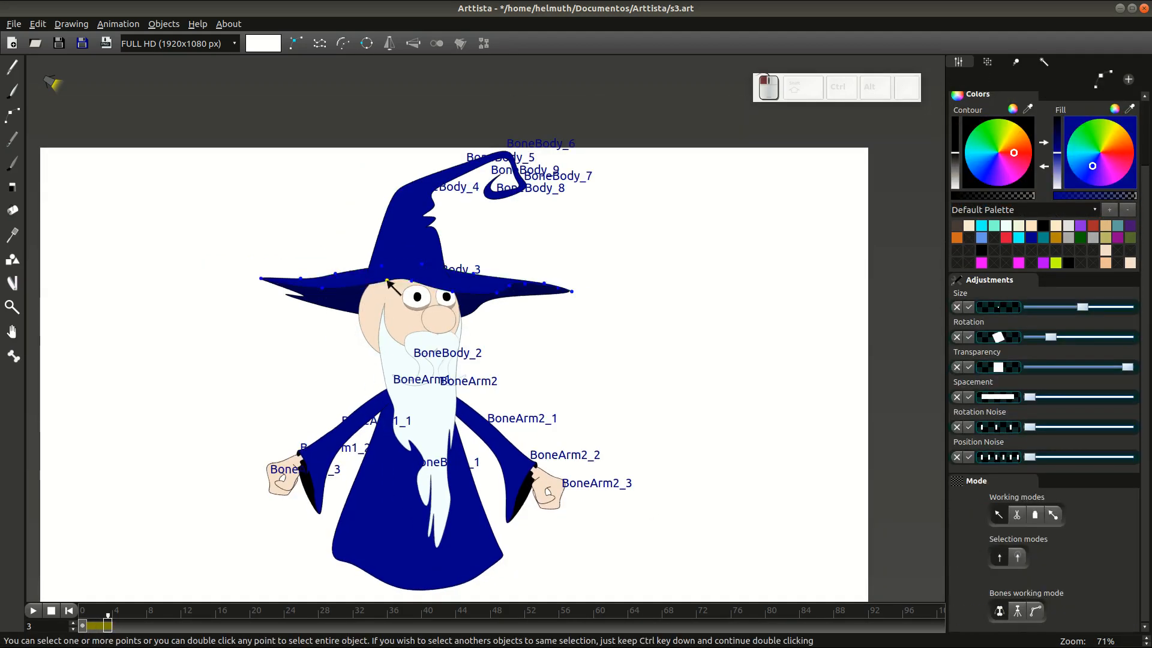
{"action": "left_click", "coordinate": [517, 286]}
Shift the front brim's lower-edge points farther right on frame 4, continuing the brim's turn
{"action": "key", "text": "Right"}
{"action": "left_click", "coordinate": [499, 292]}
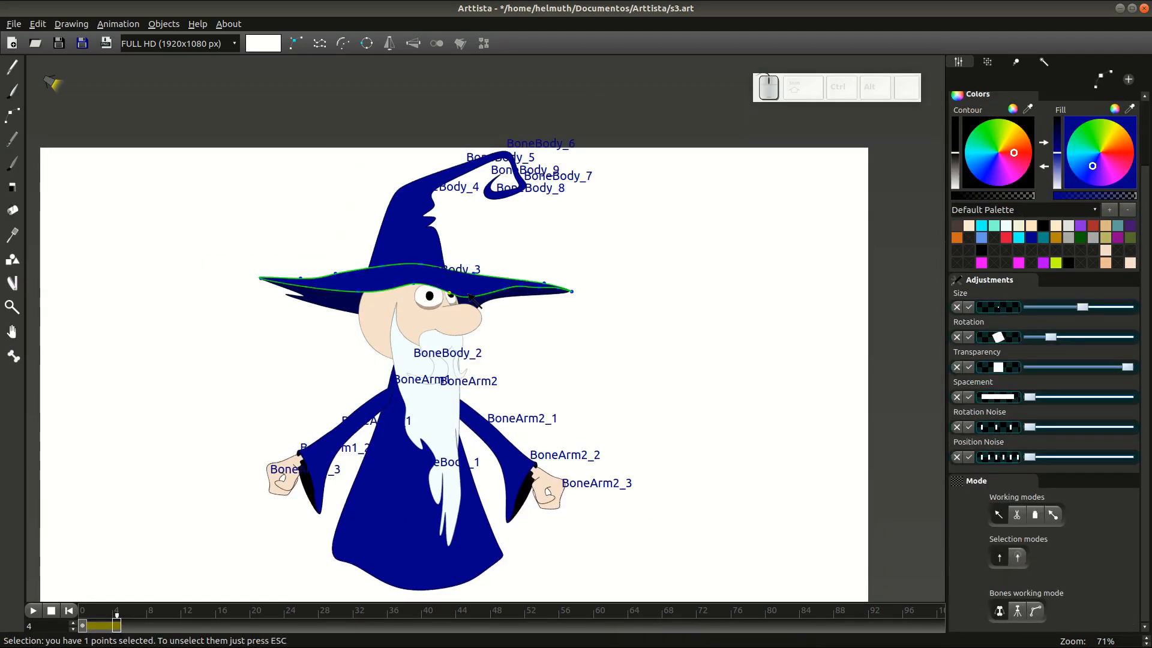
{"action": "key", "text": "Tab"}
{"action": "key", "text": "Tab"}
{"action": "left_click", "coordinate": [400, 290]}
{"action": "key", "text": "Tab"}
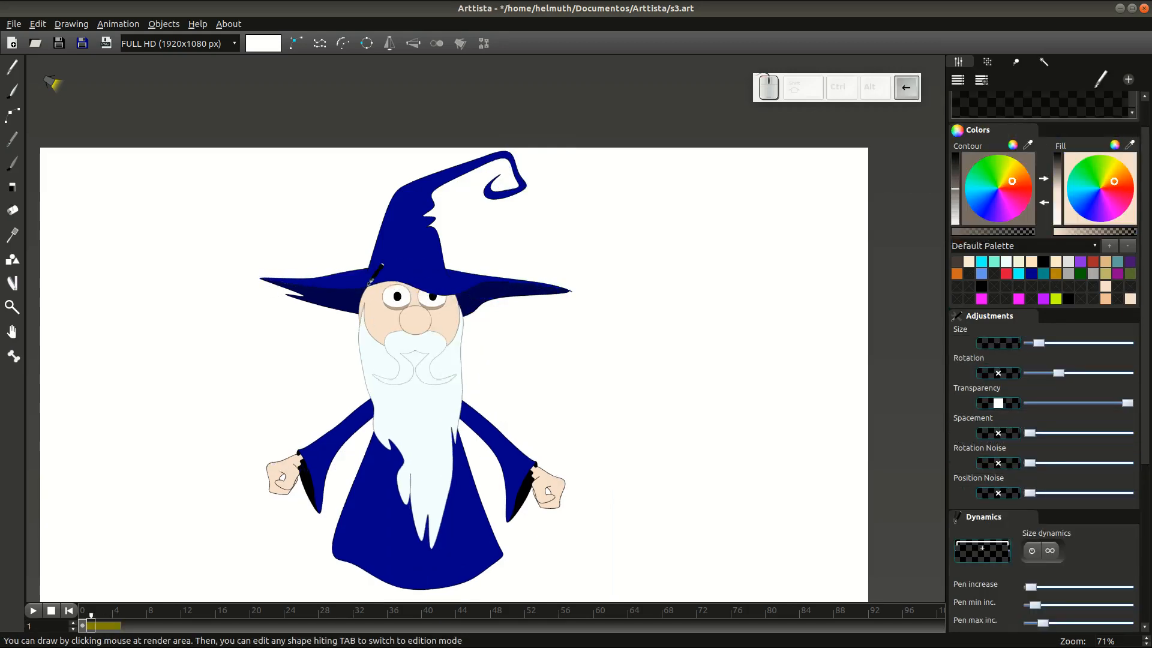
Compare the front brim across the earlier frames and readjust its lower-edge points on frame 3
{"action": "key", "text": "Left"}
{"action": "key", "text": "Tab"}
{"action": "key", "text": "Tab"}
{"action": "key", "text": "Tab"}
{"action": "key", "text": "Tab"}
{"action": "key", "text": "Tab"}
{"action": "left_click", "coordinate": [544, 283]}
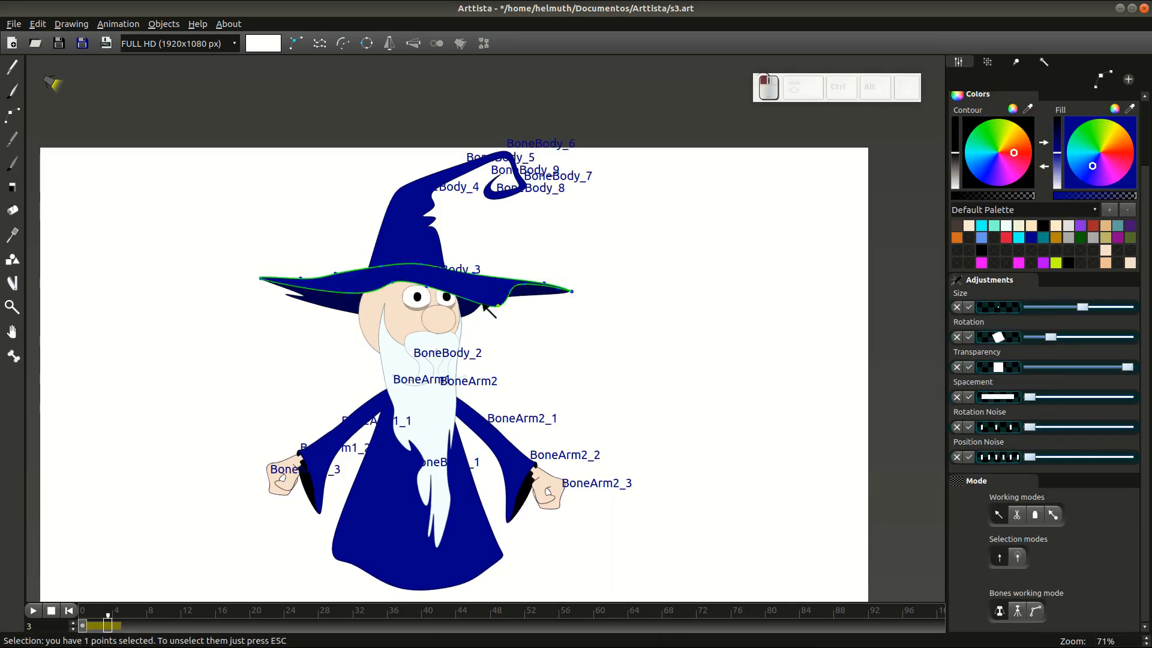
{"action": "key", "text": "Tab"}
Select the whole hat cone on frame 0 and adjust the points of its crease on frame 1
{"action": "key", "text": "Left"}
{"action": "key", "text": "Left"}
{"action": "key", "text": "Left"}
{"action": "key", "text": "Tab"}
{"action": "double_click", "coordinate": [436, 228], "text": "ctrl"}
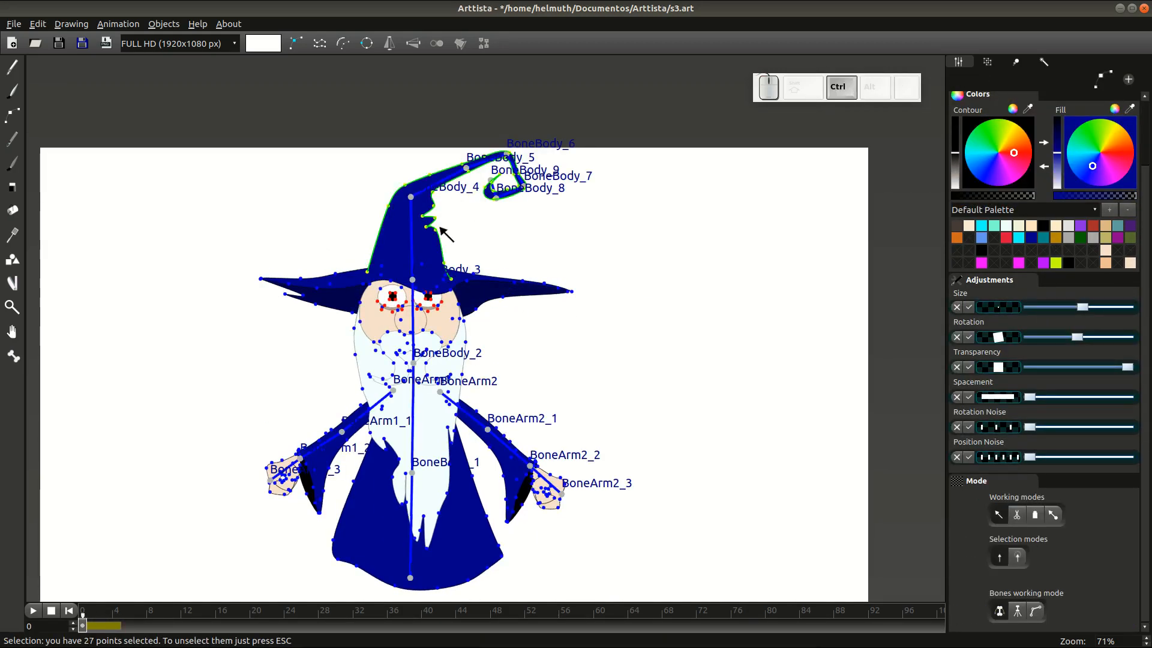
{"action": "key", "text": "Tab"}
{"action": "key", "text": "Right"}
{"action": "key", "text": "Tab"}
{"action": "key", "text": "Tab"}
{"action": "key", "text": "Tab"}
{"action": "left_click", "coordinate": [426, 214]}
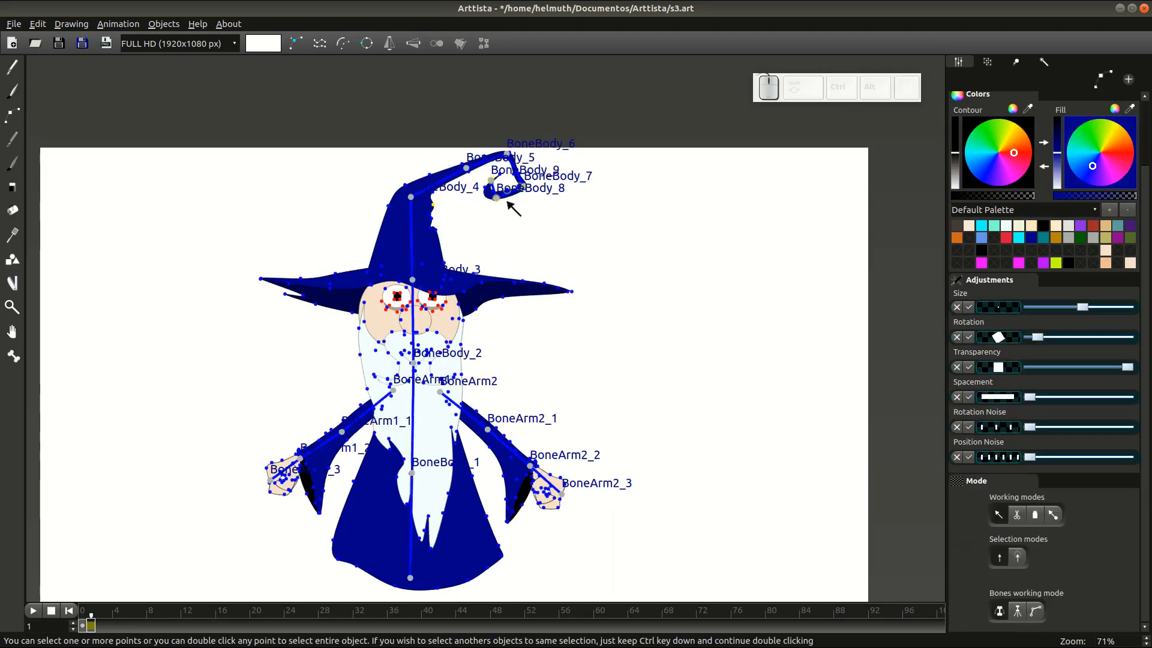
Bring the whole hat cone to the front on frame 2 and select the points of its curled tip
{"action": "key", "text": "Right"}
{"action": "double_click", "coordinate": [433, 206], "text": "ctrl"}
{"action": "key", "text": "Tab"}
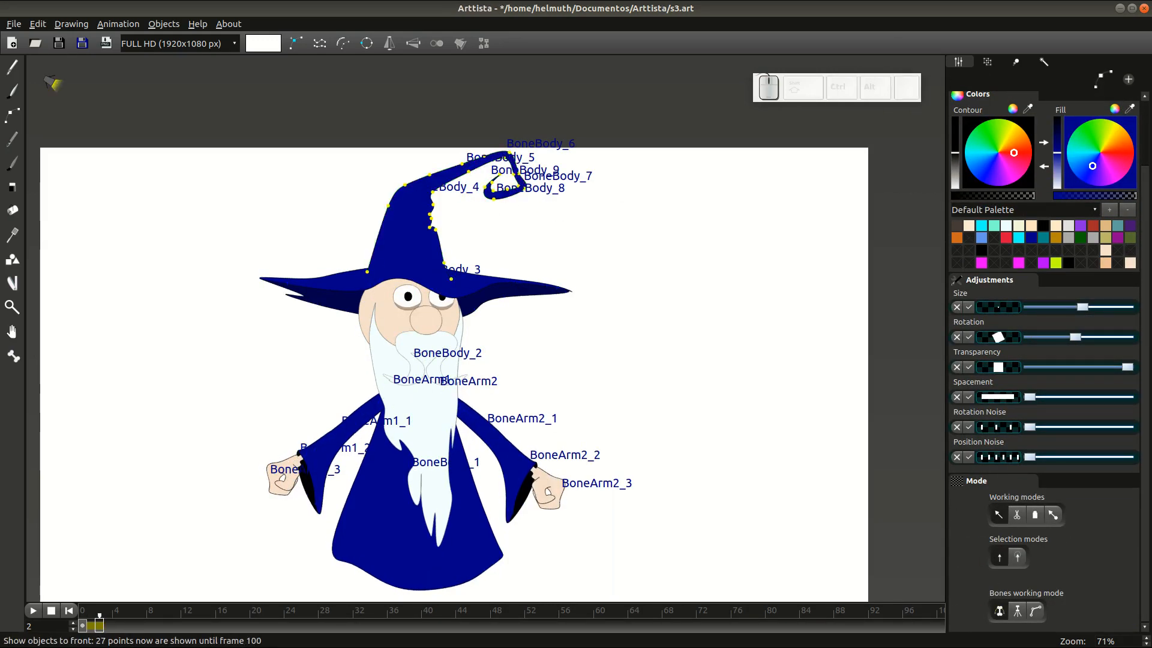
{"action": "mouse_move", "coordinate": [457, 144]}
{"action": "left_mouse_down"}
{"action": "mouse_move", "coordinate": [474, 180]}
{"action": "mouse_move", "coordinate": [532, 221]}
{"action": "left_mouse_up"}
{"action": "key", "text": "Tab"}
Check the cone from the first frames, and shift its curled tip left and adjust its upper bend on frame 2
{"action": "key", "text": "Left"}
{"action": "key", "text": "Left"}
{"action": "key", "text": "Tab"}
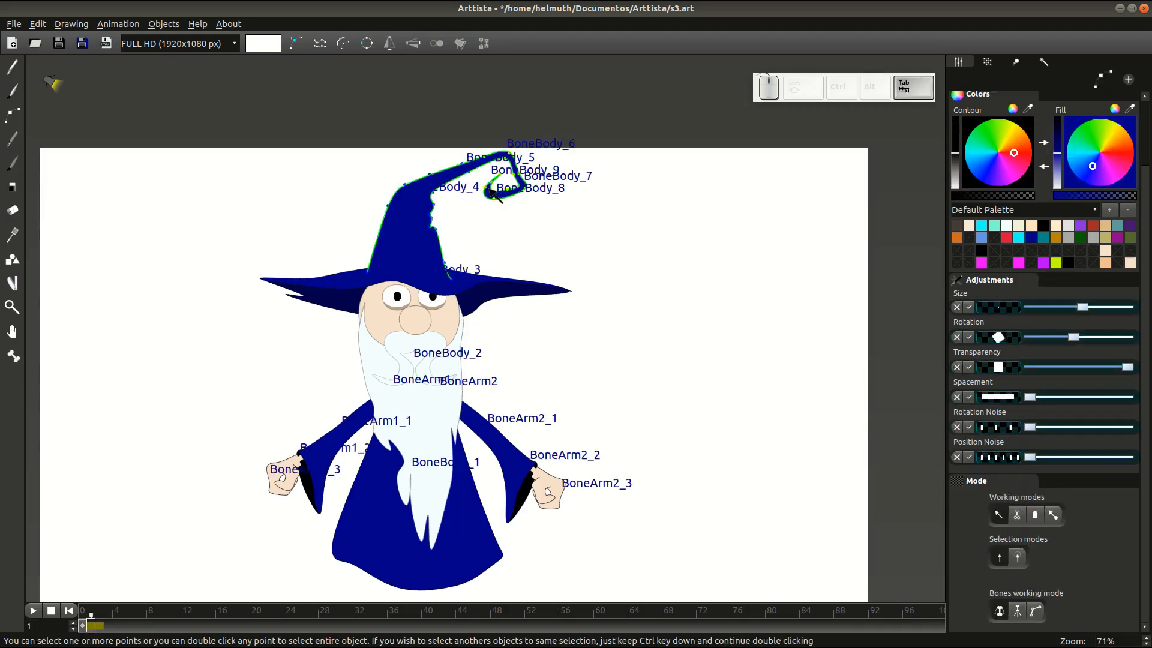
{"action": "key", "text": "Right"}
{"action": "left_click", "coordinate": [410, 185]}
{"action": "key", "text": "Right"}
{"action": "left_click_drag", "start_coordinate": [350, 173], "coordinate": [405, 221]}
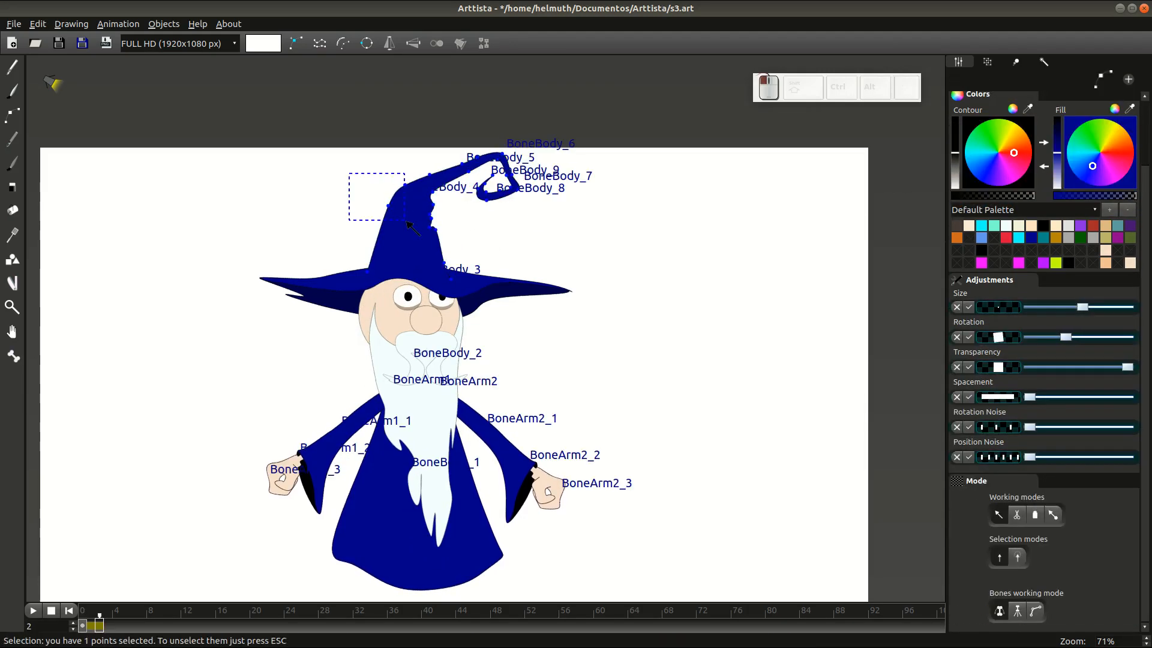
Smooth the cone's crease on frame 3 and pull the curled tip's points left, narrowing the curl
{"action": "key", "text": "Escape"}
{"action": "key", "text": "Right"}
{"action": "key", "text": "ctrl+g"}
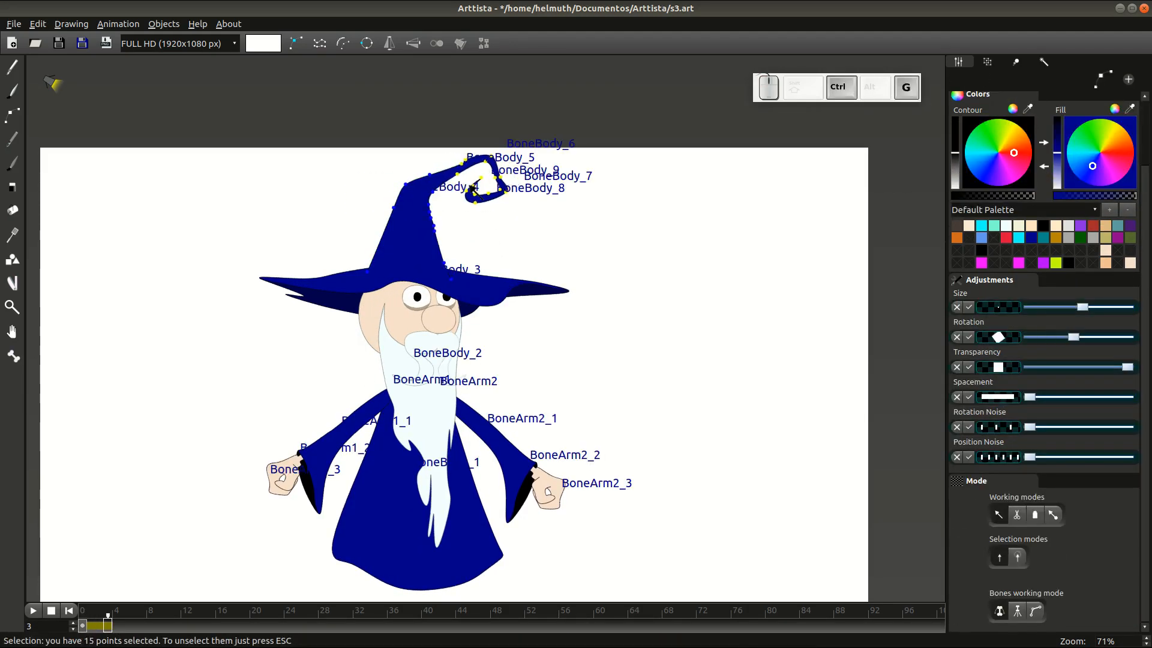
{"action": "left_click", "coordinate": [430, 177]}
{"action": "left_click_drag", "start_coordinate": [509, 216], "coordinate": [464, 147]}
{"action": "key", "text": "Escape"}
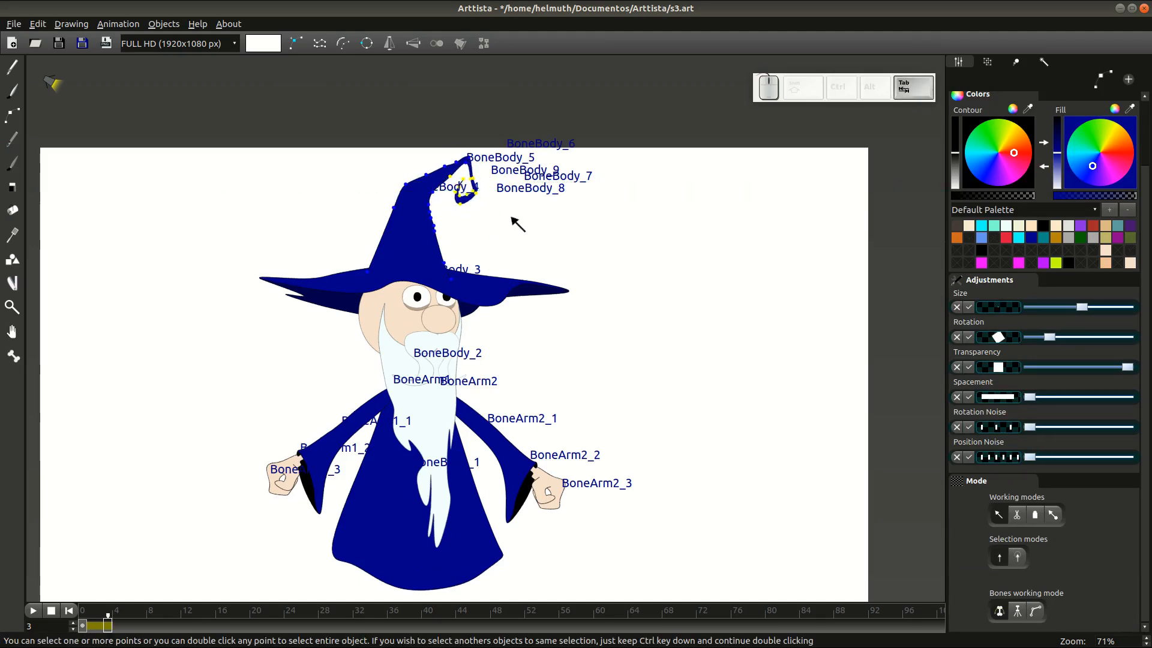
Pull the hat's curled tip farther left on frame 4 and squeeze it into a narrow curl above the cone
{"action": "key", "text": "Tab"}
{"action": "key", "text": "Right"}
{"action": "key", "text": "Tab"}
{"action": "left_click", "coordinate": [480, 199]}
{"action": "left_click_drag", "start_coordinate": [486, 239], "coordinate": [461, 245]}
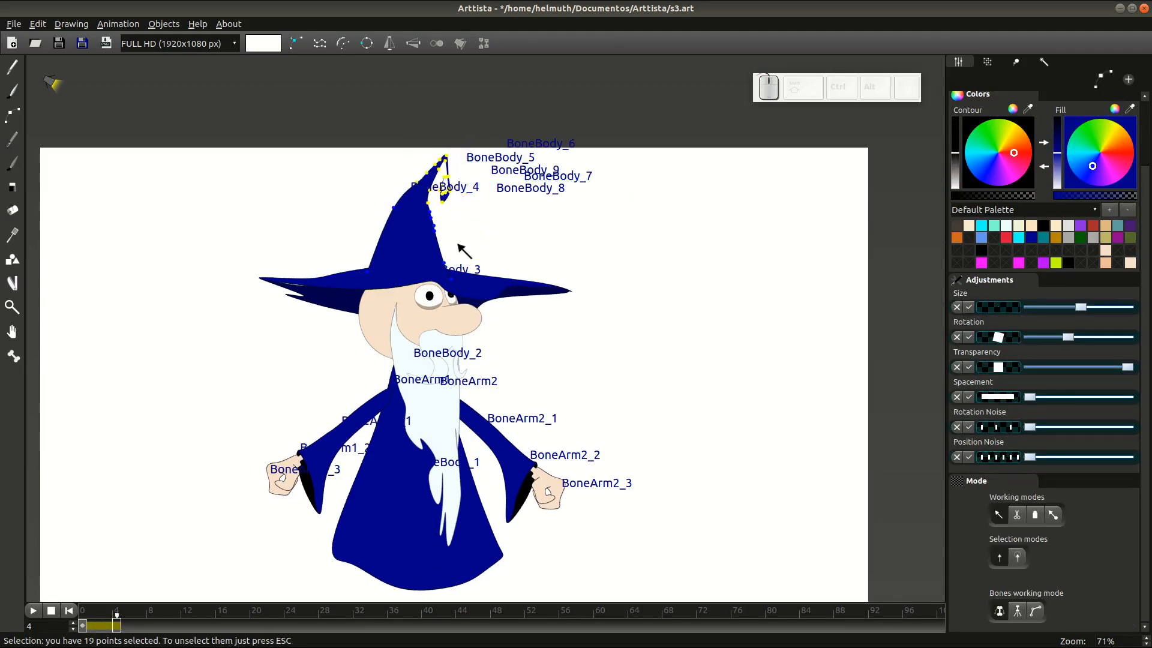
{"action": "key", "text": "Escape"}
Step through frames 1 to 4 to examine how the hat cone and its curled tip turn
{"action": "key", "text": "Tab"}
{"action": "scroll", "coordinate": [491, 193], "scroll_direction": "up", "scroll_amount": 4}
{"action": "scroll", "coordinate": [505, 232], "scroll_direction": "down", "scroll_amount": 6}
{"action": "key", "text": "Left"}
{"action": "key", "text": "Left"}
{"action": "key", "text": "Left"}
{"action": "key", "text": "Right"}
{"action": "key", "text": "Right"}
{"action": "key", "text": "Right"}
{"action": "key", "text": "Tab"}
{"action": "scroll", "coordinate": [486, 327], "scroll_direction": "up", "scroll_amount": 4}
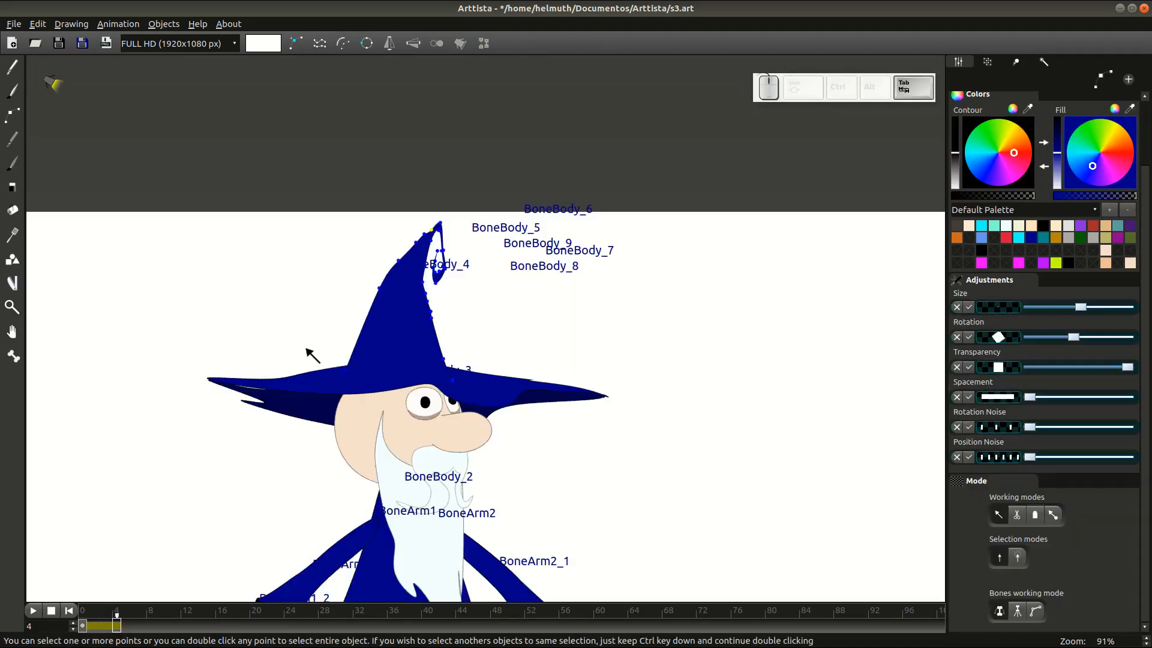
Reposition the points of the brim's split left end on frames 1 and 2
{"action": "key", "text": "super"}
{"action": "left_click", "coordinate": [686, 384]}
{"action": "key", "text": "Tab"}
{"action": "key", "text": "Left"}
{"action": "key", "text": "Left"}
{"action": "key", "text": "Left"}
{"action": "key", "text": "Tab"}
{"action": "left_click_drag", "start_coordinate": [354, 369], "coordinate": [403, 396]}
{"action": "key", "text": "Right"}
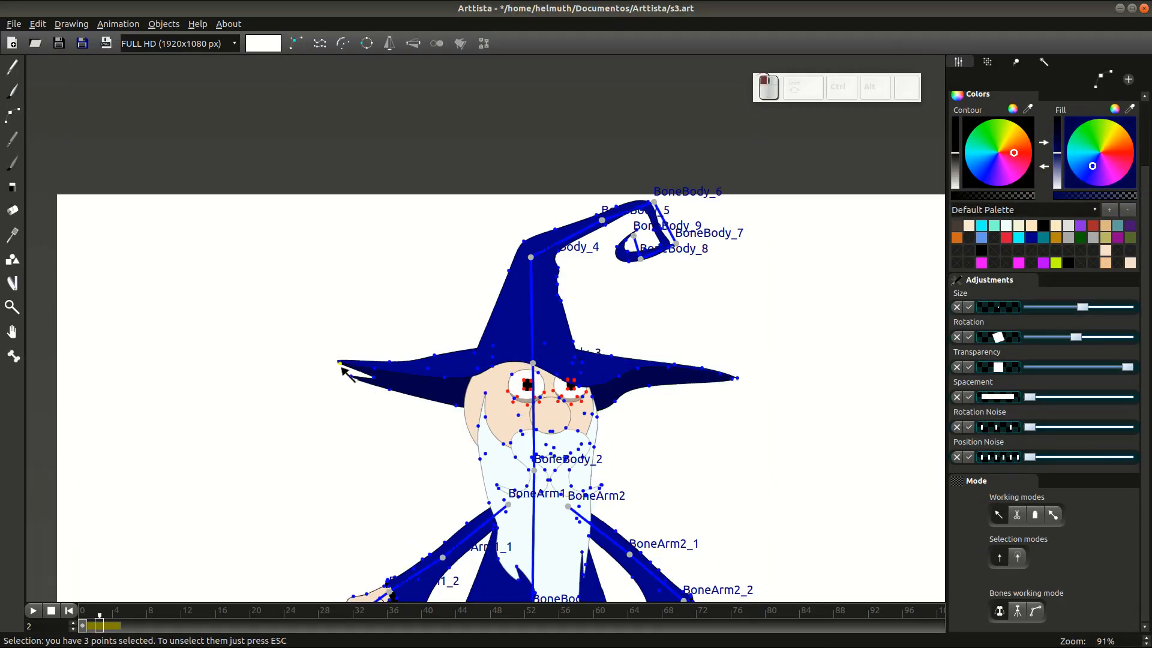
{"action": "key", "text": "Right"}
{"action": "key", "text": "Escape"}
Adjust the back brim's lower left tip point on frame 4 and check the brim against frame 0
{"action": "key", "text": "Tab"}
{"action": "key", "text": "Tab"}
{"action": "scroll", "coordinate": [384, 384], "scroll_direction": "down", "scroll_amount": 2}
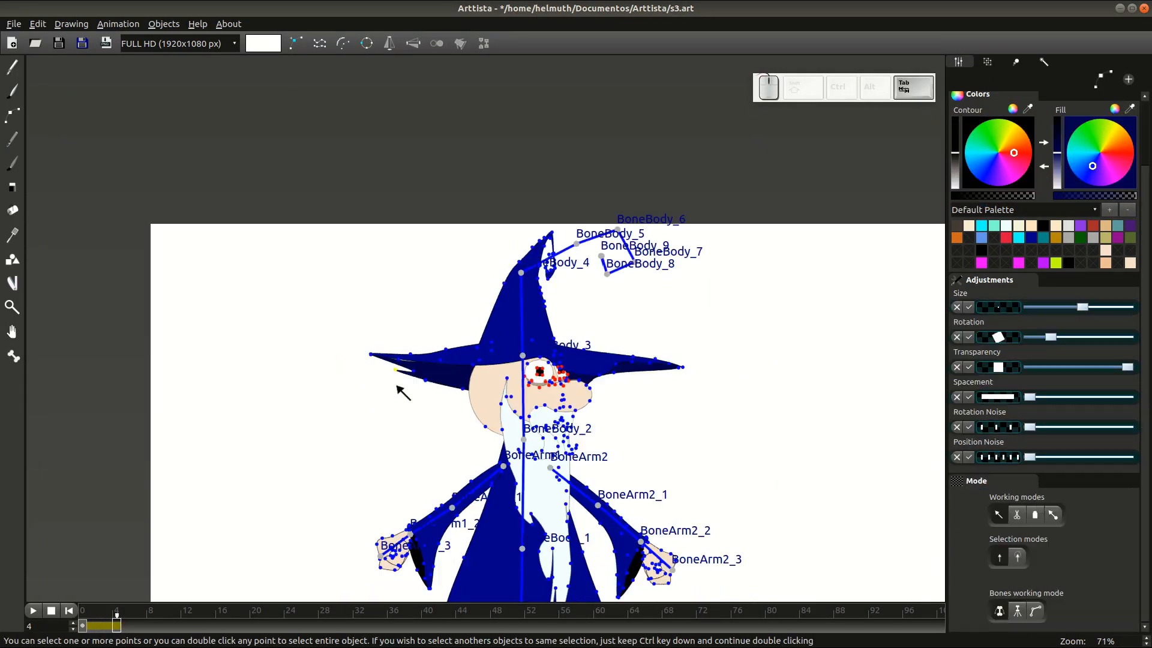
{"action": "key", "text": "Right"}
{"action": "key", "text": "Left"}
{"action": "key", "text": "Tab"}
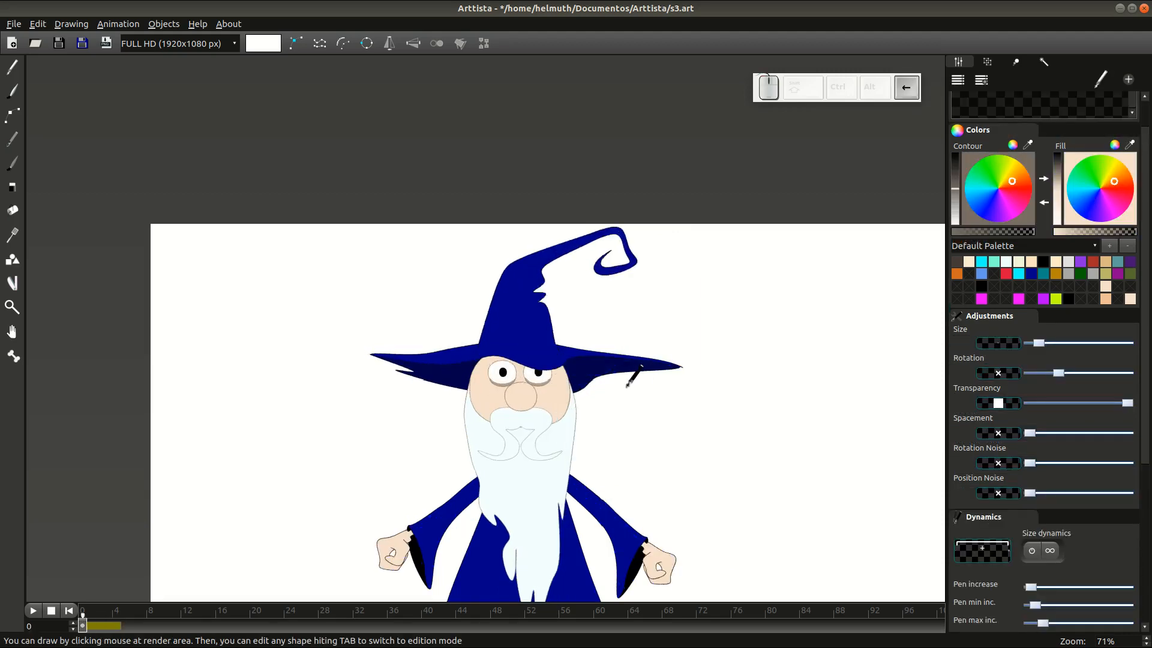
{"action": "key", "text": "Tab"}
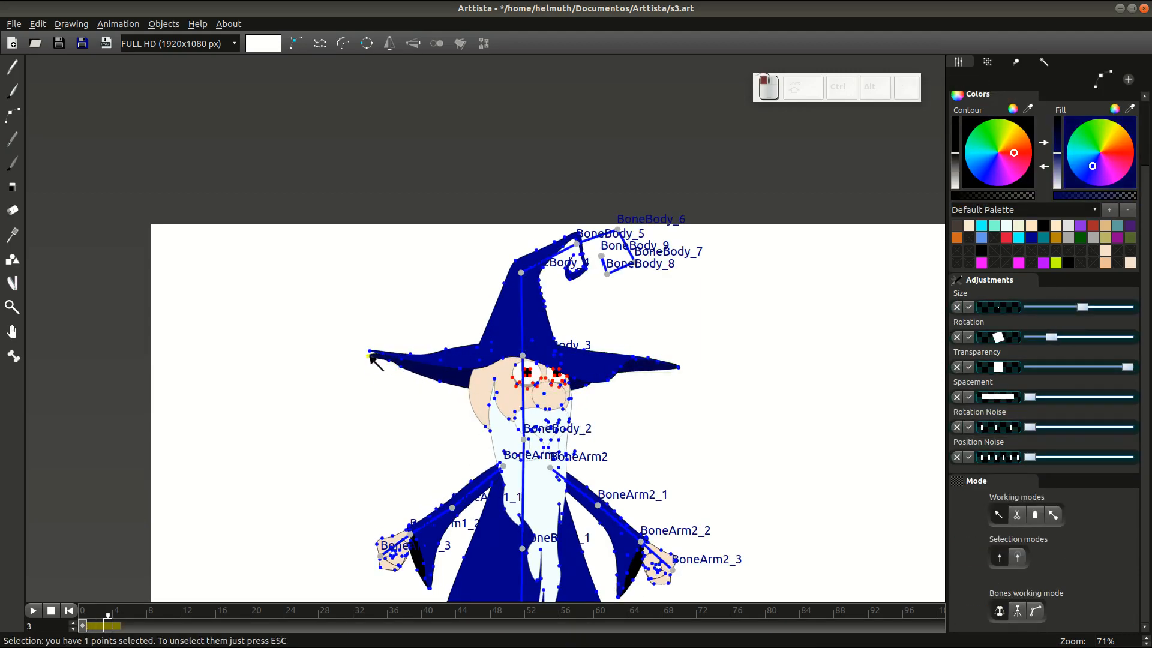
Move the front and back brim's left tip points on frame 3 so the split end closes
{"action": "key", "text": "Tab"}
{"action": "key", "text": "Tab"}
{"action": "left_click_drag", "start_coordinate": [344, 327], "coordinate": [408, 378]}
{"action": "key", "text": "Tab"}
{"action": "key", "text": "Tab"}
{"action": "key", "text": "g"}
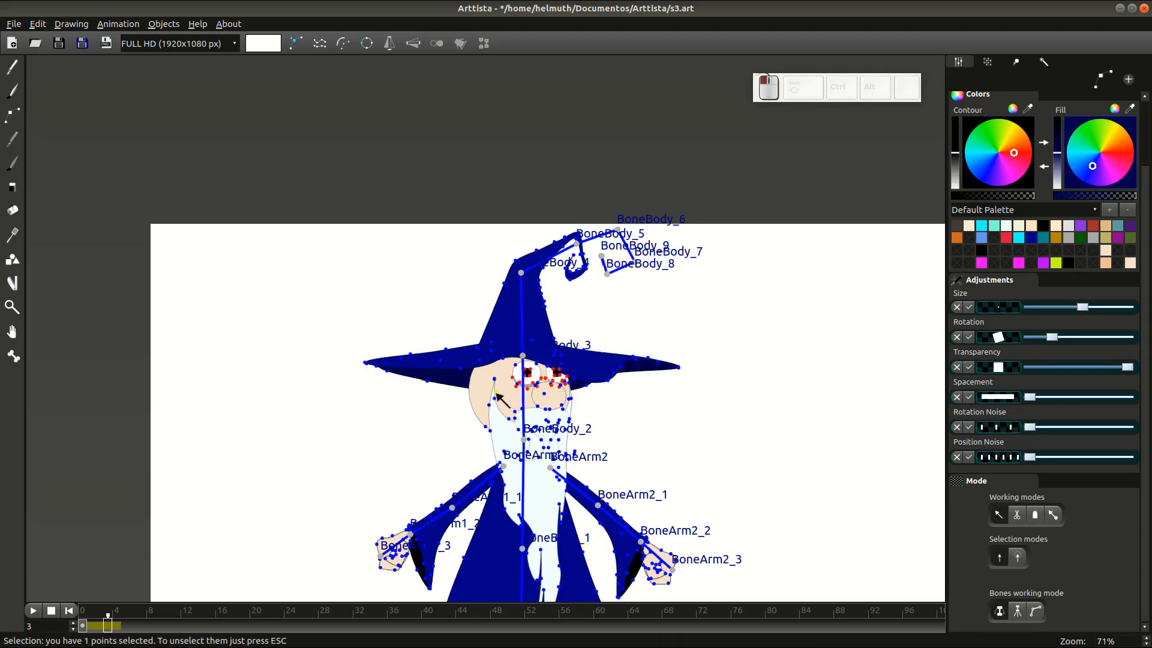
Reshape the front brim's left end on frame 4, lowering its tip toward the back brim
{"action": "key", "text": "Tab"}
{"action": "scroll", "coordinate": [503, 434], "scroll_direction": "down", "scroll_amount": 2}
{"action": "key", "text": "Right"}
{"action": "key", "text": "Tab"}
{"action": "key", "text": "Tab"}
{"action": "scroll", "coordinate": [447, 378], "scroll_direction": "up", "scroll_amount": 6}
{"action": "key", "text": "Tab"}
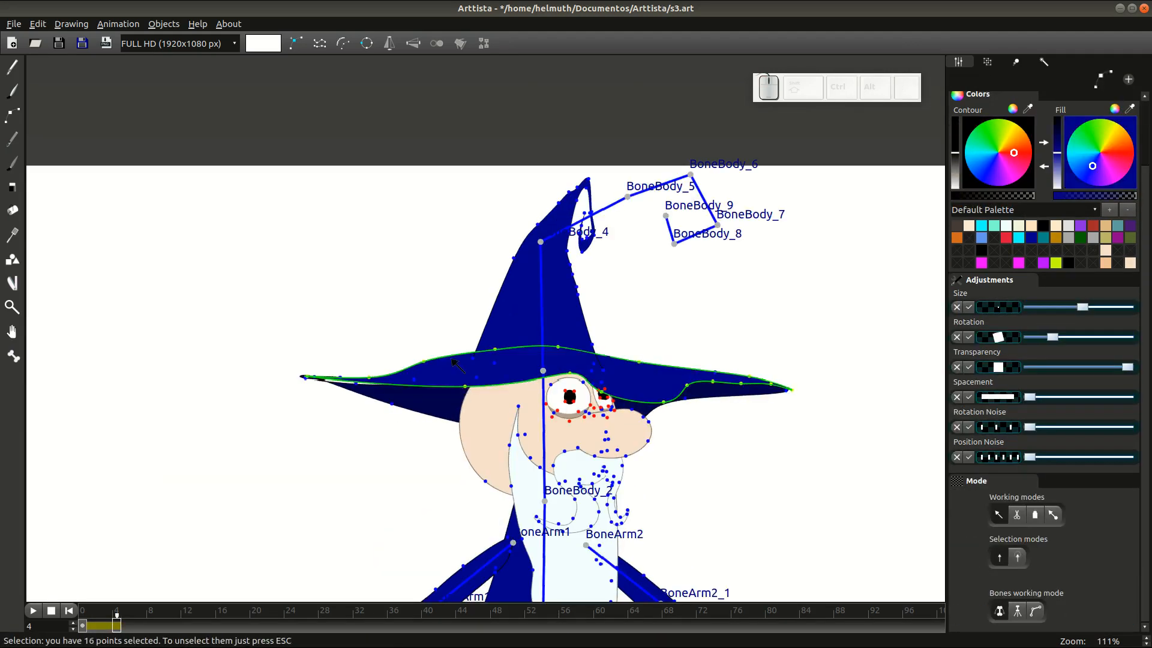
Refine the back brim's left-end points on frames 3 and 4 to tuck them under the front brim
{"action": "key", "text": "Tab"}
{"action": "scroll", "coordinate": [509, 408], "scroll_direction": "down", "scroll_amount": 4}
{"action": "key", "text": "Tab"}
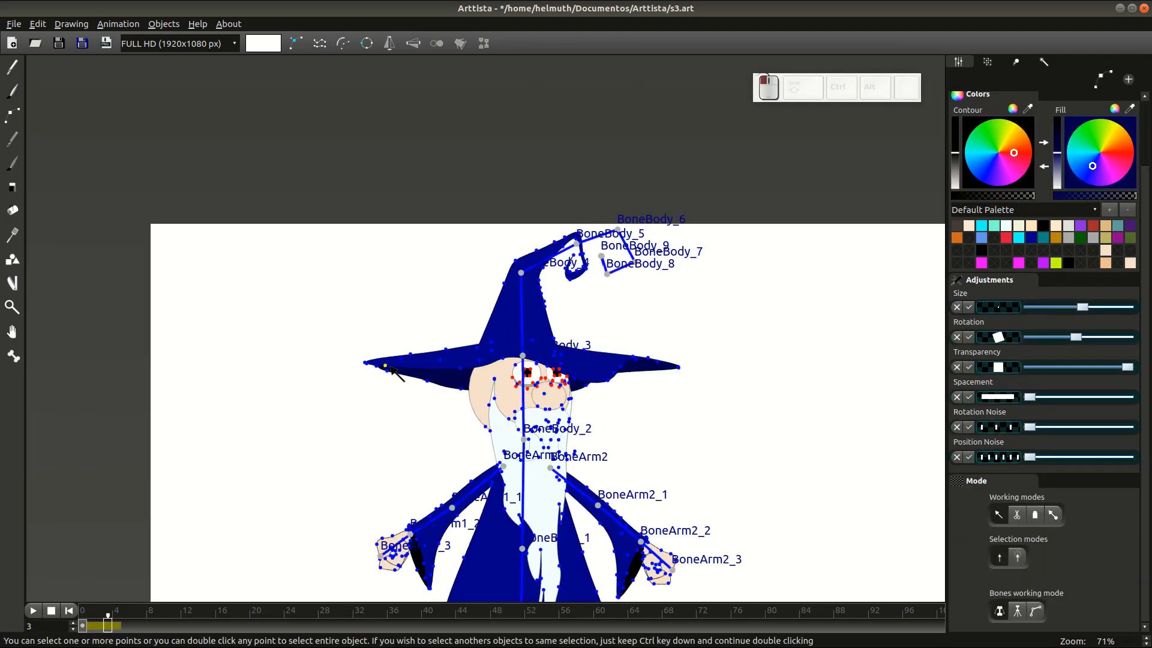
{"action": "key", "text": "Tab"}
{"action": "key", "text": "Tab"}
{"action": "key", "text": "Tab"}
{"action": "key", "text": "Left"}
{"action": "key", "text": "Tab"}
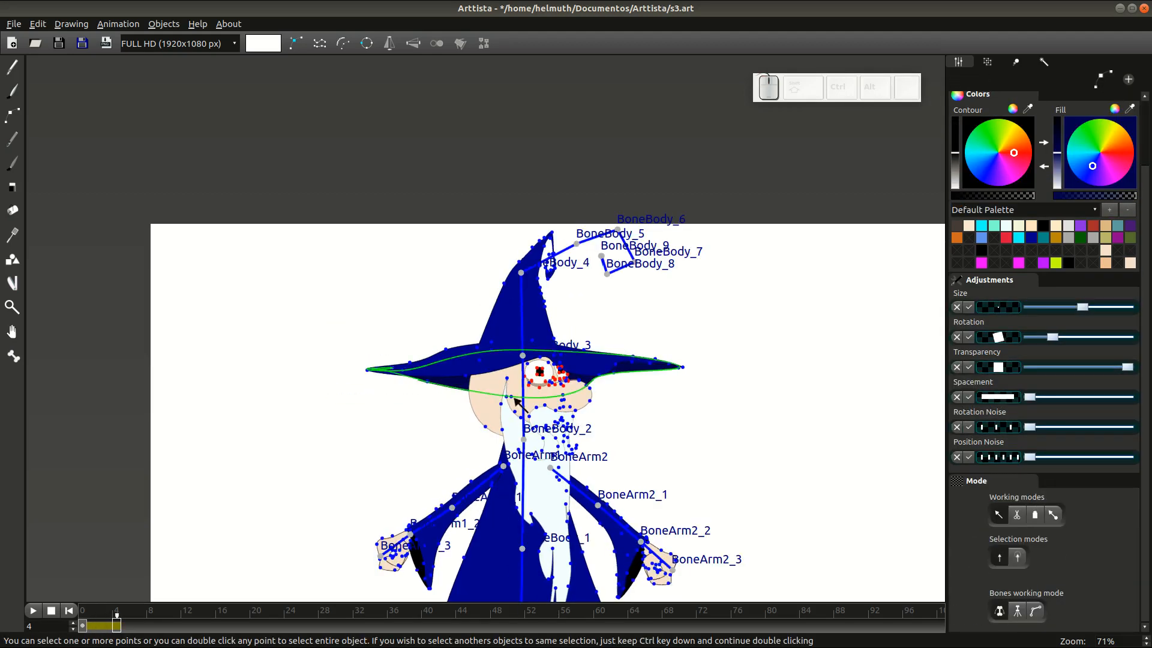
Pull the brim's right tip inward on frame 4, and undo the last change
{"action": "key", "text": "Tab"}
{"action": "key", "text": "Tab"}
{"action": "key", "text": "Tab"}
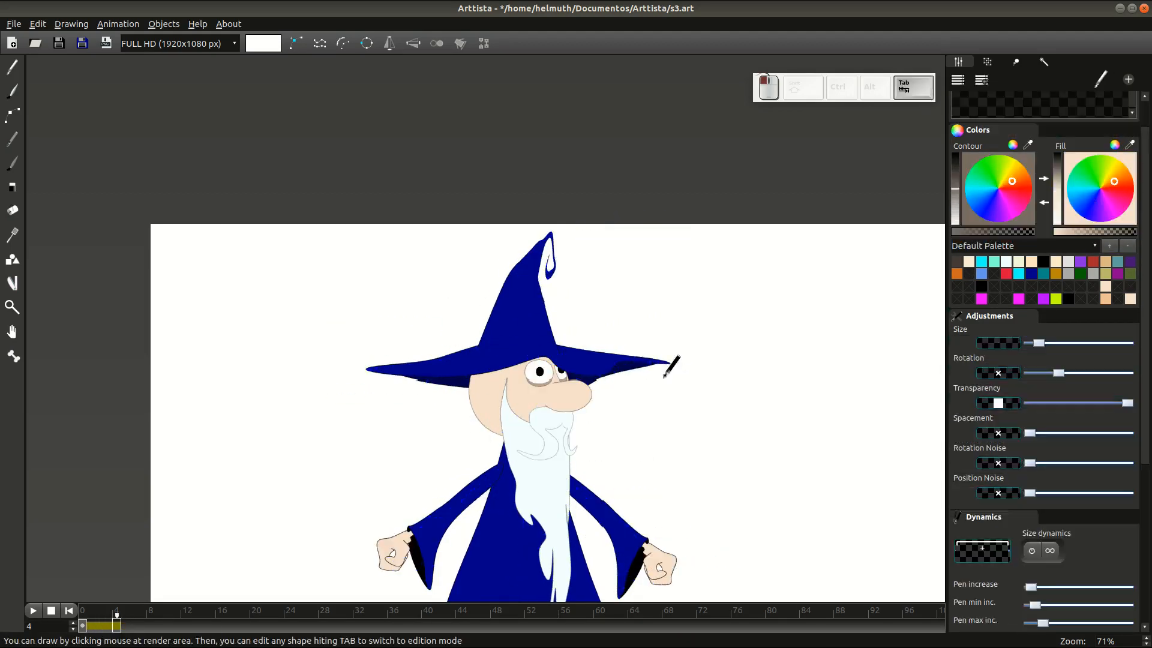
{"action": "key", "text": "Tab"}
{"action": "key", "text": "Tab"}
{"action": "key", "text": "Tab"}
{"action": "key", "text": "Tab"}
{"action": "key", "text": "Tab"}
{"action": "key", "text": "ctrl+z"}
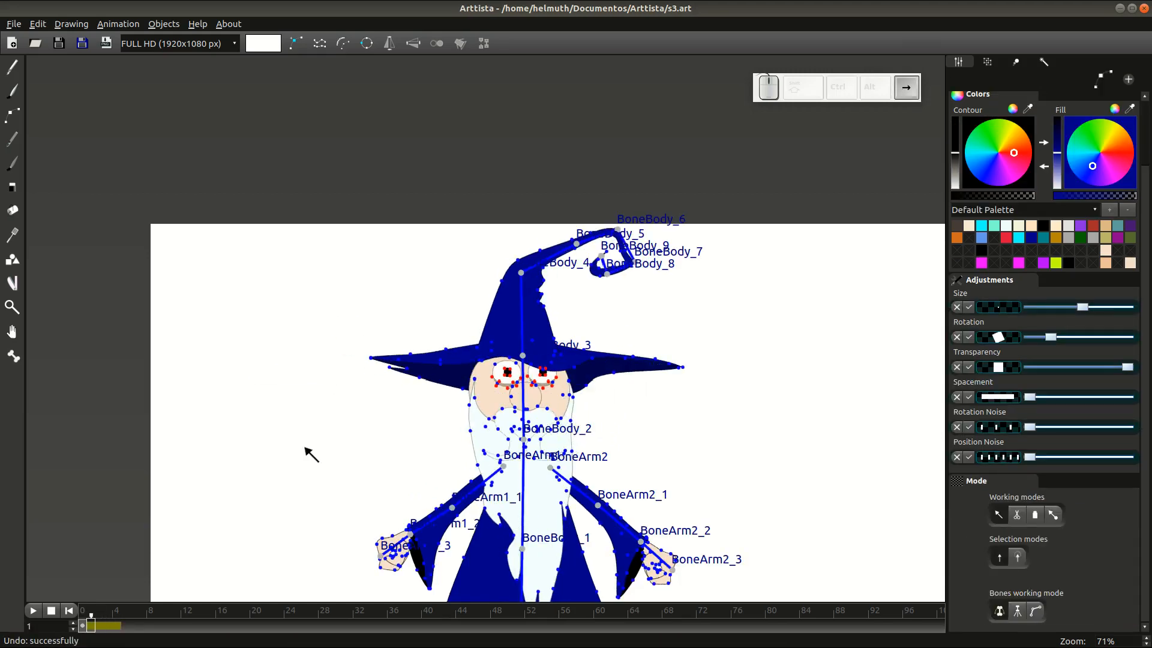
Pull the brim's right tip inward on frame 3 to shorten that side
{"action": "scroll", "coordinate": [266, 488], "scroll_direction": "up", "scroll_amount": 4}
{"action": "key", "text": "Tab"}
{"action": "scroll", "coordinate": [315, 462], "scroll_direction": "down", "scroll_amount": 4}
{"action": "key", "text": "Right"}
{"action": "key", "text": "Right"}
{"action": "key", "text": "Right"}
{"action": "key", "text": "Tab"}
{"action": "key", "text": "Tab"}
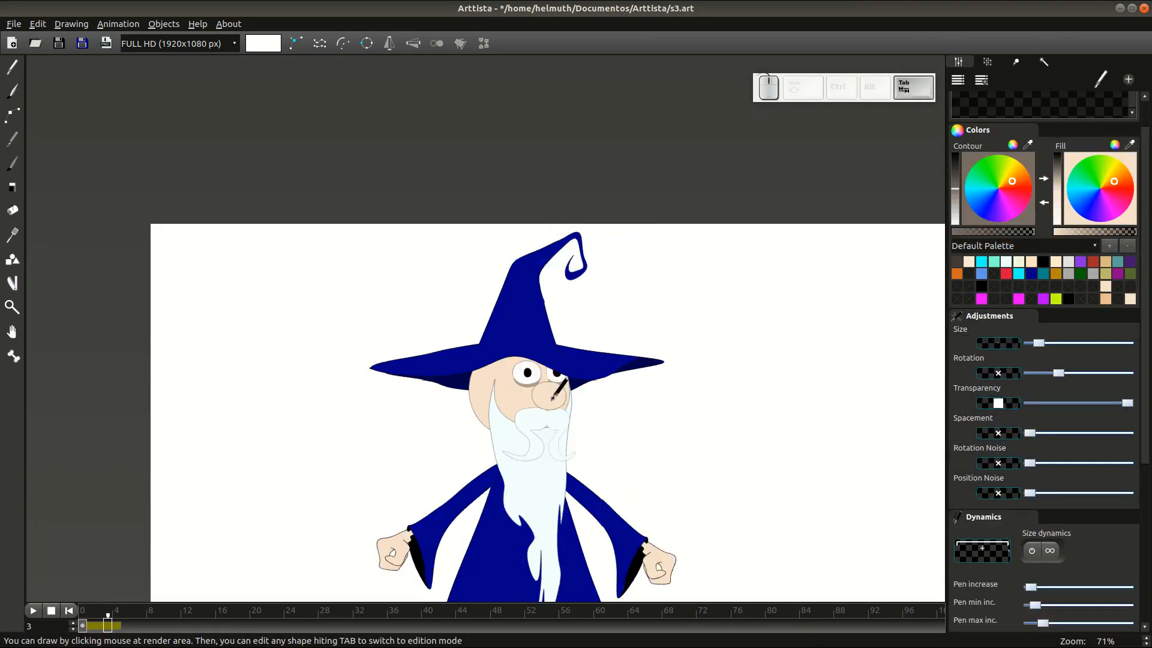
Review the reshaped hat across the frames with the whole wizard in view
{"action": "key", "text": "Tab"}
{"action": "key", "text": "Tab"}
{"action": "key", "text": "Tab"}
{"action": "key", "text": "Tab"}
{"action": "key", "text": "Left"}
{"action": "scroll", "coordinate": [606, 366], "scroll_direction": "down", "scroll_amount": 4}
{"action": "scroll", "coordinate": [609, 398], "scroll_direction": "up", "scroll_amount": 4}
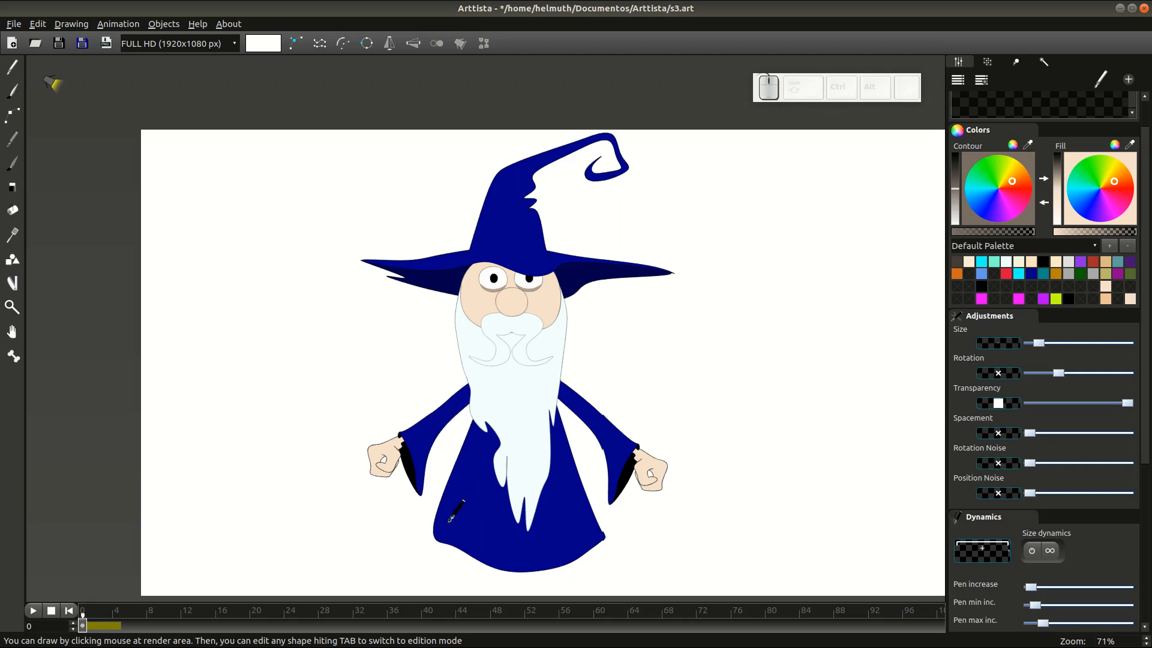
Select the BoneArm1 arm and move it inward toward the body, progressively through frame 4
{"action": "key", "text": "Tab"}
{"action": "left_click", "coordinate": [495, 384]}
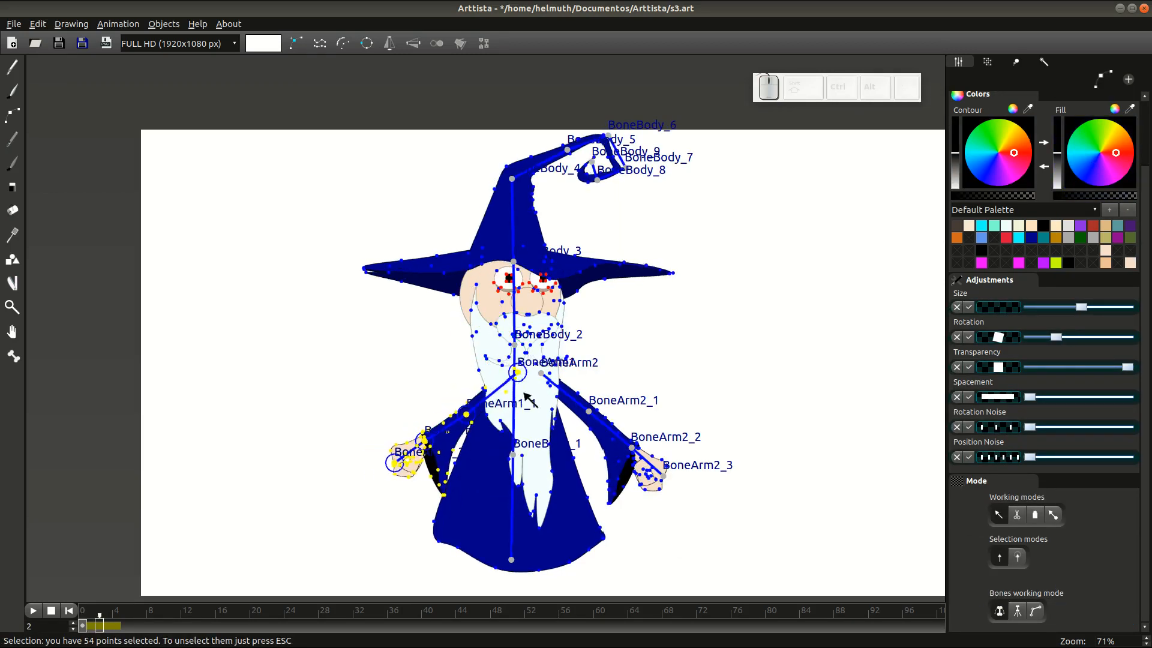
{"action": "key", "text": "Tab"}
{"action": "key", "text": "Right"}
{"action": "key", "text": "Right"}
{"action": "key", "text": "Right"}
{"action": "key", "text": "Right"}
{"action": "key", "text": "Tab"}
{"action": "key", "text": "Tab"}
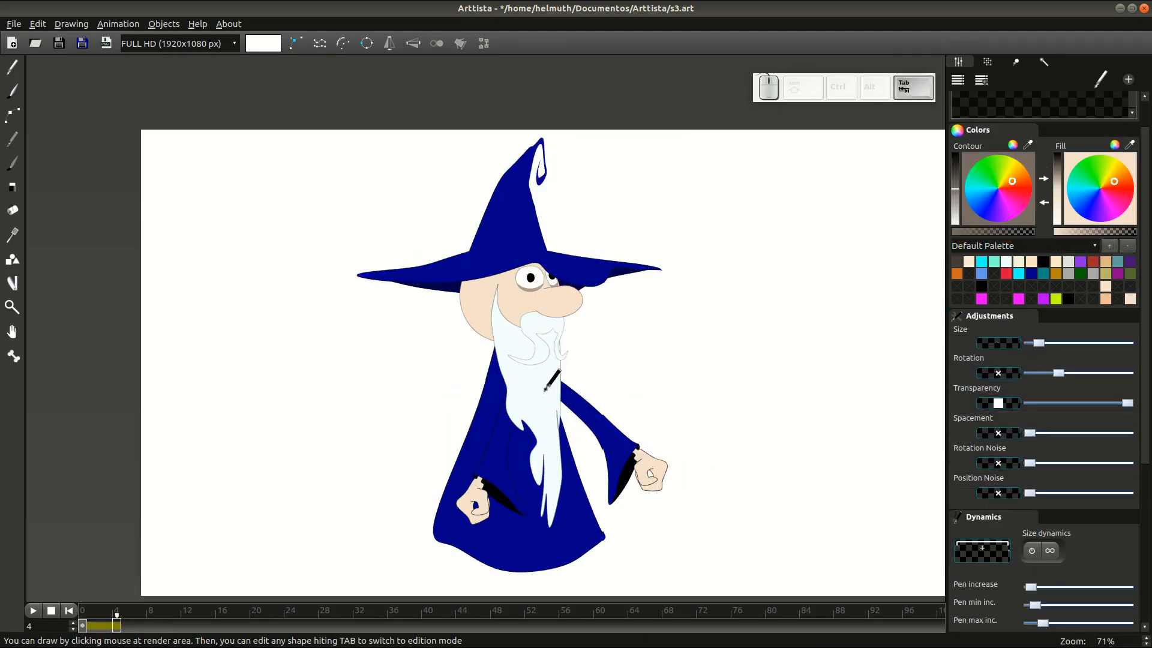
Reposition the BoneArm1 arm on frame 3 as an in-between pose of its inward move
{"action": "key", "text": "Tab"}
{"action": "key", "text": "Tab"}
{"action": "key", "text": "Left"}
{"action": "key", "text": "Tab"}
{"action": "scroll", "coordinate": [522, 383], "scroll_direction": "up", "scroll_amount": 4}
{"action": "scroll", "coordinate": [528, 384], "scroll_direction": "down", "scroll_amount": 4}
{"action": "key", "text": "Tab"}
{"action": "key", "text": "Left"}
{"action": "key", "text": "Tab"}
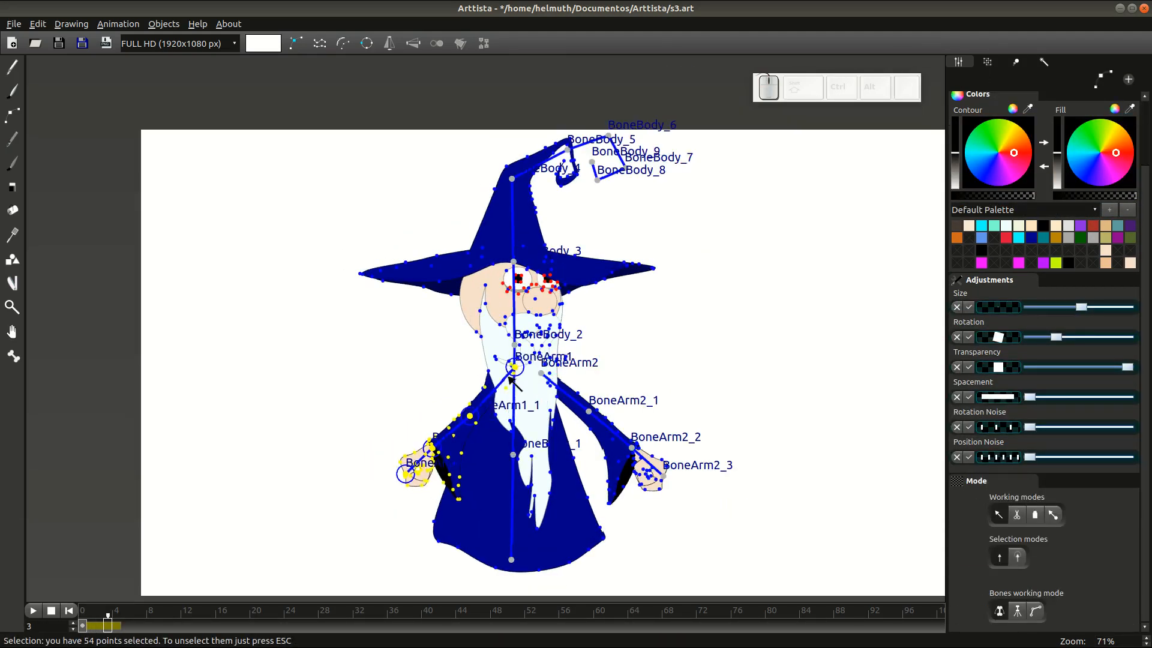
Set the BoneArm1 arm's pose on frame 4 less far inward, with the hand at the robe's edge
{"action": "key", "text": "Tab"}
{"action": "key", "text": "Tab"}
{"action": "key", "text": "Tab"}
{"action": "key", "text": "Left"}
{"action": "key", "text": "Tab"}
{"action": "key", "text": "Right"}
{"action": "key", "text": "Right"}
{"action": "key", "text": "Right"}
{"action": "key", "text": "Tab"}
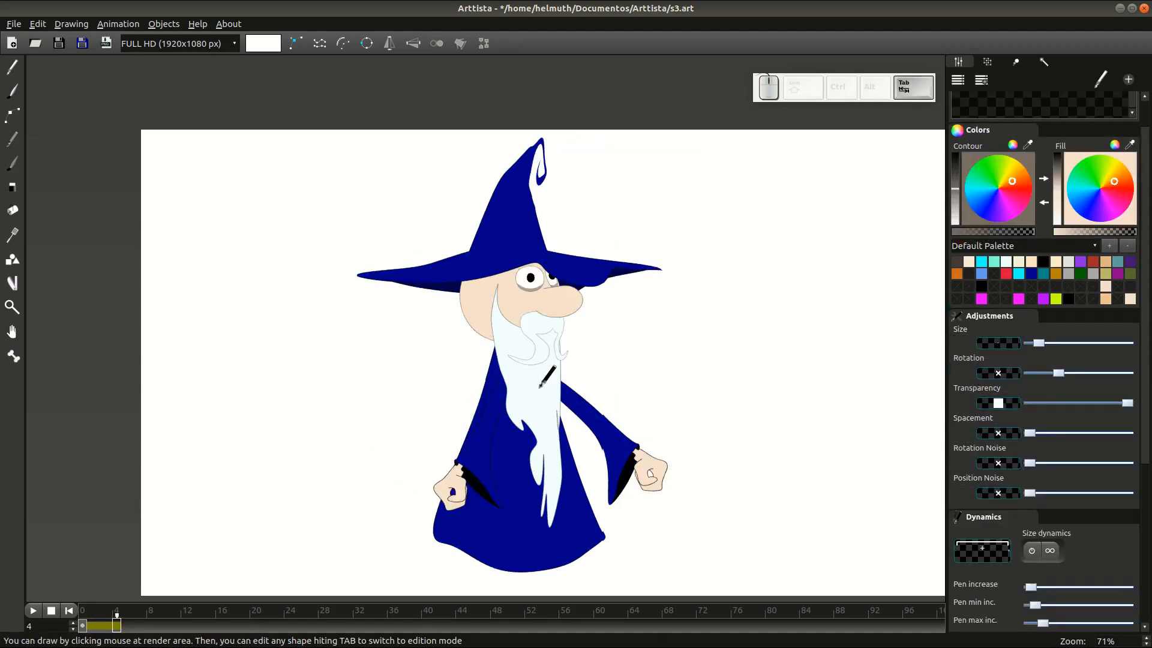
Refine the points of the hat's curled tip across frames 2 to 4 of the head turn
{"action": "key", "text": "Tab"}
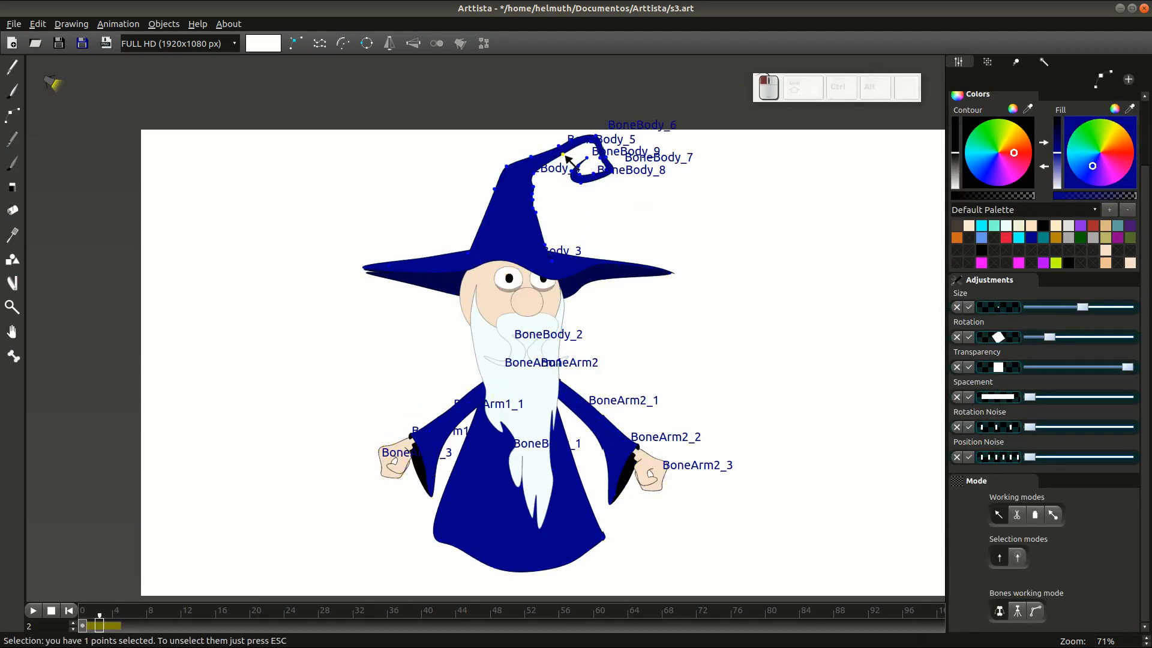
{"action": "key", "text": "4"}
{"action": "key", "text": "4"}
{"action": "key", "text": "6"}
{"action": "key", "text": "6"}
{"action": "key", "text": "6"}
{"action": "key", "text": "6"}
{"action": "left_click", "coordinate": [544, 161]}
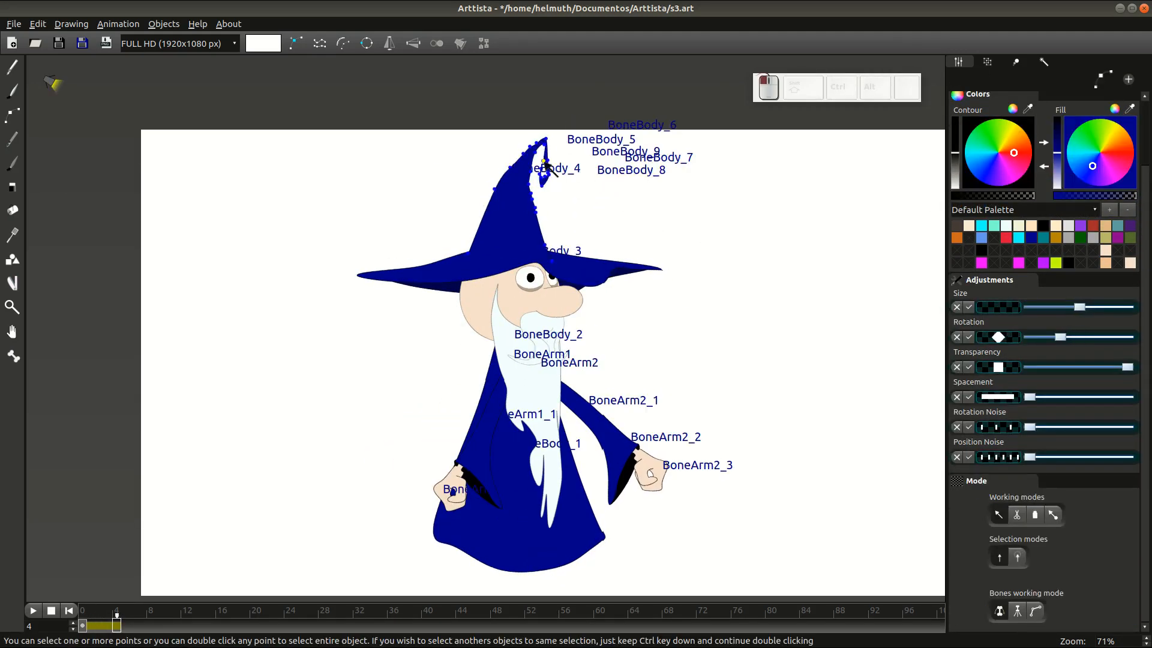
{"action": "key", "text": "Tab"}
{"action": "scroll", "coordinate": [633, 318], "scroll_direction": "down", "scroll_amount": 2}
{"action": "key", "text": "Tab"}
{"action": "key", "text": "Tab"}
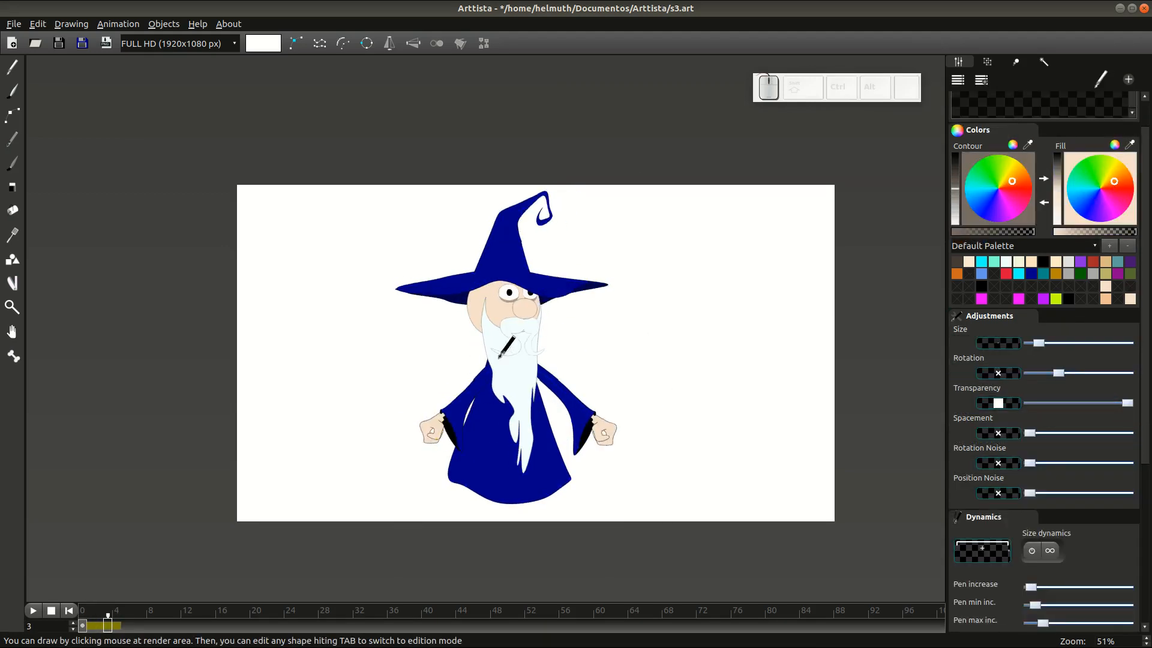
Select the BoneArm2 arm and move it inward toward the body through frame 4
{"action": "key", "text": "Tab"}
{"action": "key", "text": "Tab"}
{"action": "key", "text": "Tab"}
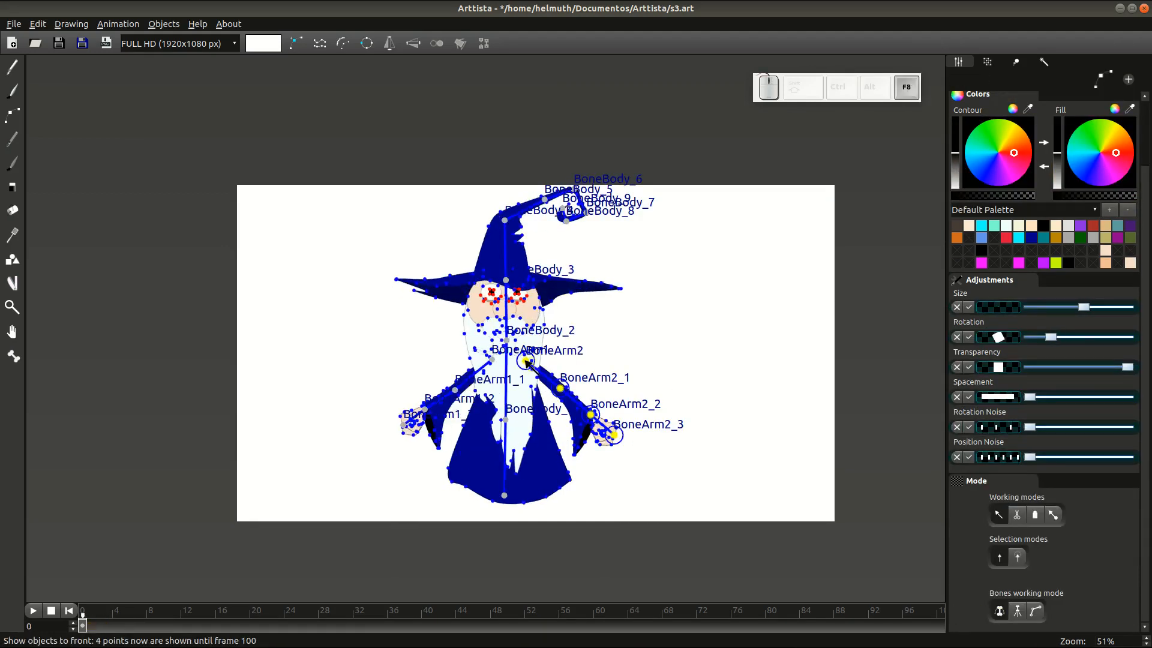
{"action": "key", "text": "ctrl+z"}
{"action": "key", "text": "ctrl+Page_Up"}
{"action": "key", "text": "Right"}
{"action": "key", "text": "ctrl+z"}
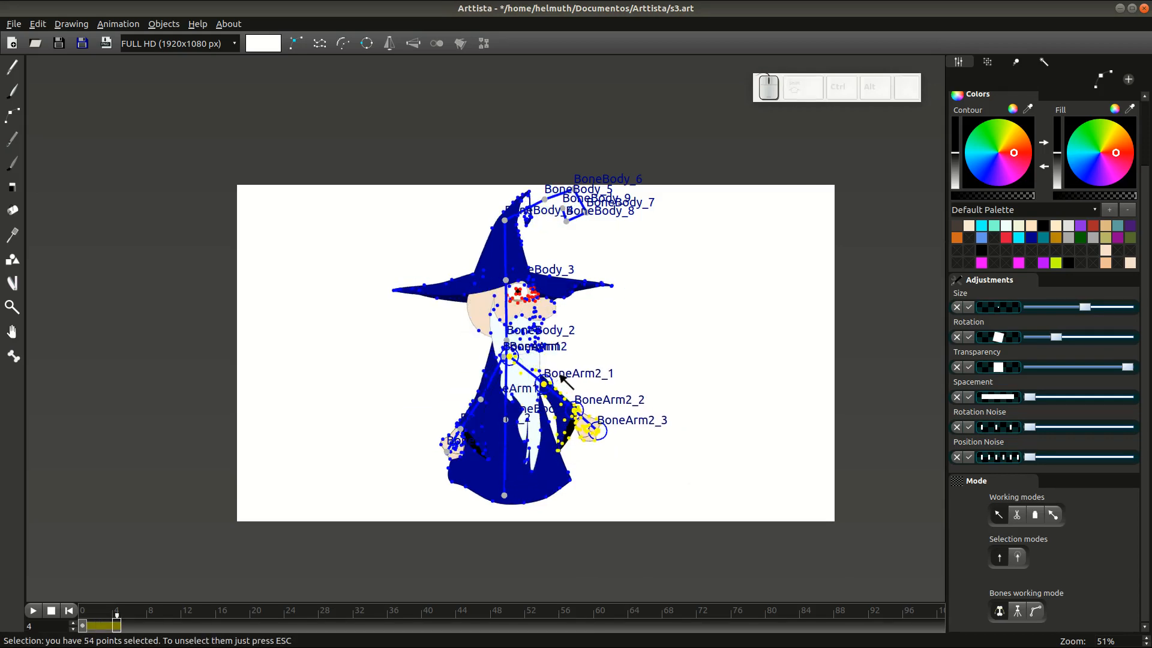
{"action": "key", "text": "Tab"}
{"action": "key", "text": "Tab"}
{"action": "key", "text": "Tab"}
Extend the selected frame range to cover frames 0 to 6 and return to frame 0
{"action": "scroll", "coordinate": [625, 362], "scroll_direction": "up", "scroll_amount": 4}
{"action": "left_click_drag", "start_coordinate": [138, 622], "coordinate": [82, 622]}
{"action": "scroll", "coordinate": [114, 623], "scroll_direction": "down", "scroll_amount": 2}
{"action": "key", "text": "Tab"}
{"action": "key", "text": "Tab"}
{"action": "left_click_drag", "start_coordinate": [476, 470], "coordinate": [437, 489]}
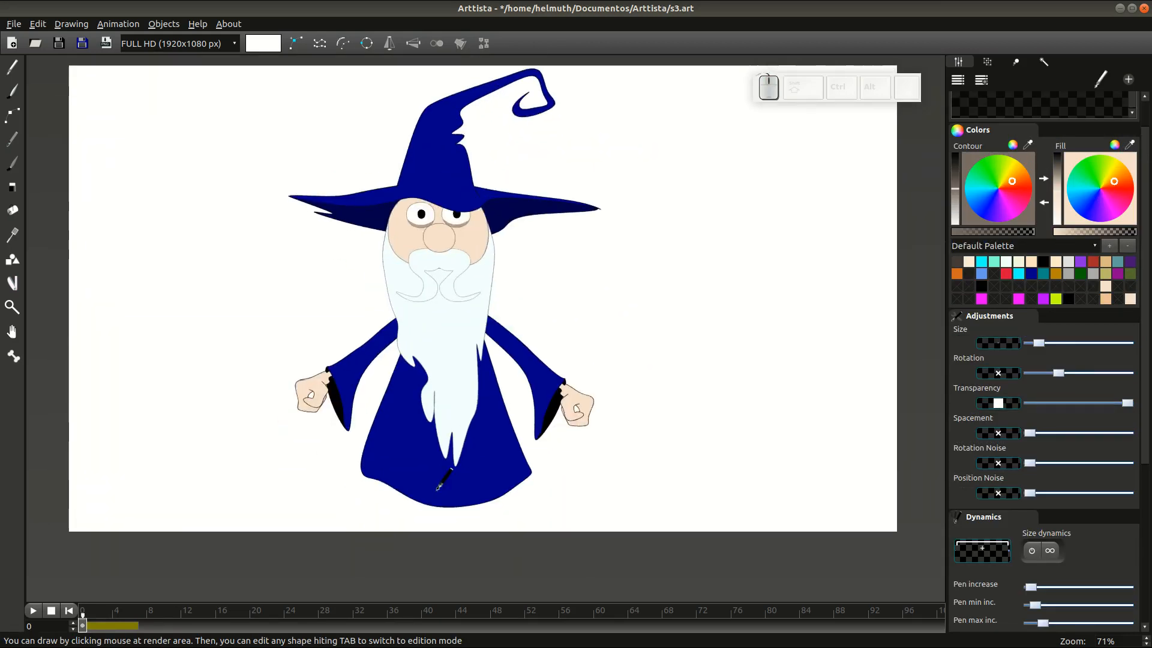
Reshape the robe's lower hem on frame 4, curving it inward at the corner below the BoneArm2 arm
{"action": "key", "text": "Tab"}
{"action": "key", "text": "Right"}
{"action": "key", "text": "Right"}
{"action": "key", "text": "Right"}
{"action": "key", "text": "Right"}
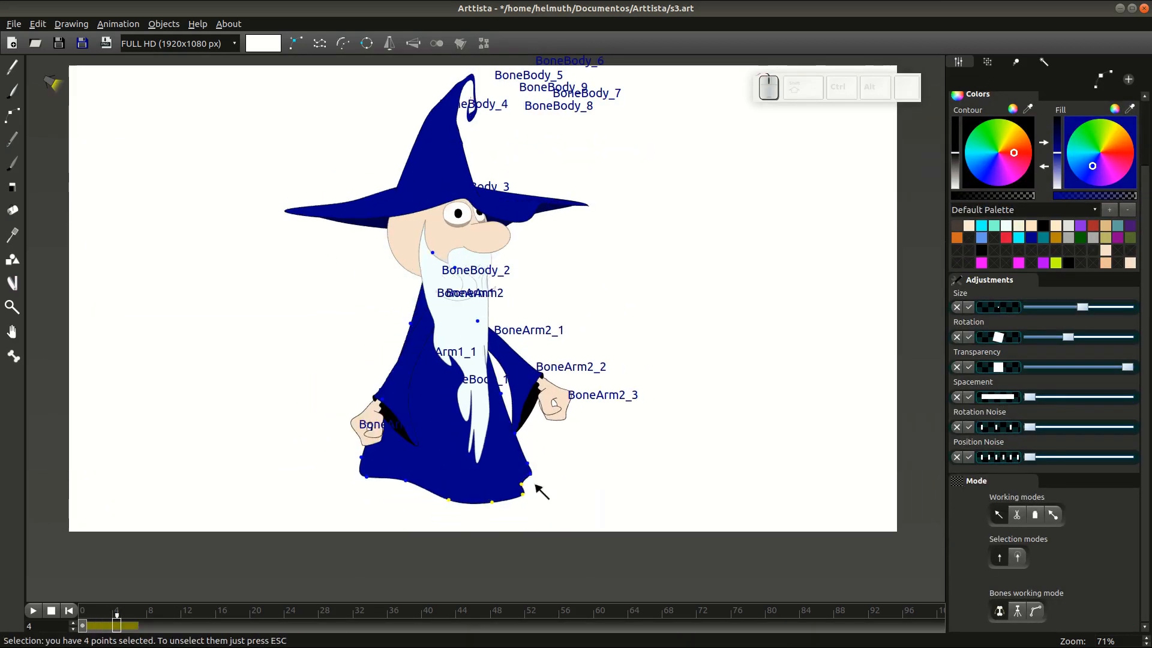
{"action": "key", "text": "Tab"}
{"action": "key", "text": "Tab"}
{"action": "key", "text": "Tab"}
Shape the robe's hem on frames 2 and 3 as in-betweens leading to the frame 4 curve
{"action": "key", "text": "Left"}
{"action": "key", "text": "Left"}
{"action": "scroll", "coordinate": [282, 204], "scroll_direction": "up", "scroll_amount": 2}
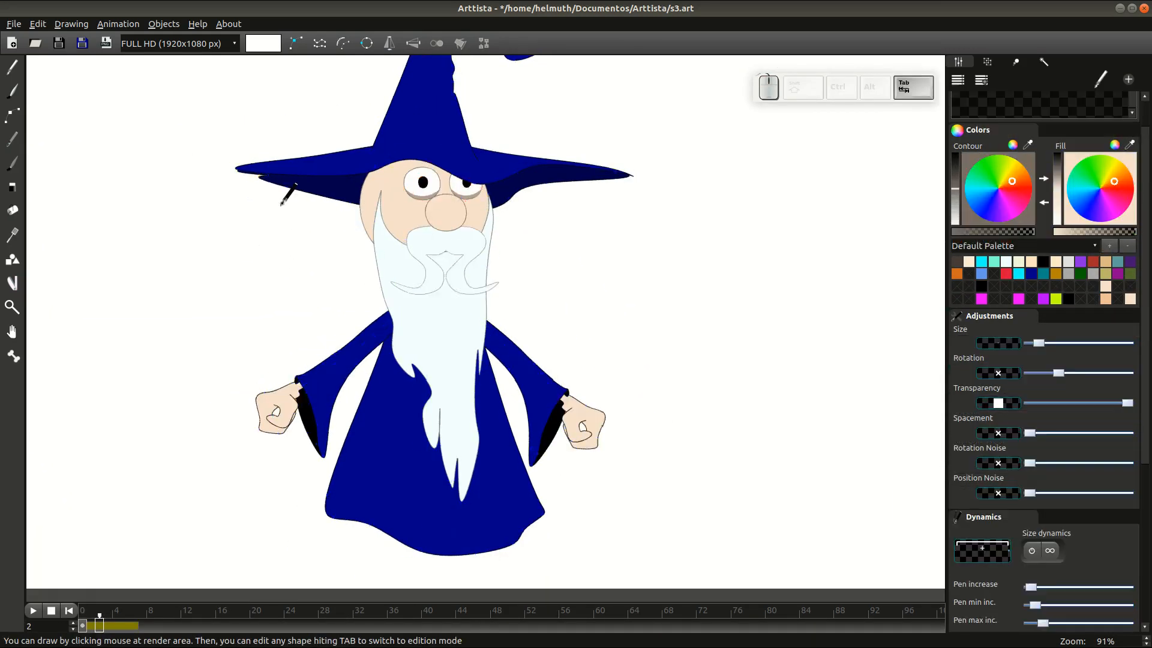
{"action": "key", "text": "Left"}
{"action": "key", "text": "Tab"}
{"action": "key", "text": "Left"}
{"action": "key", "text": "Tab"}
{"action": "key", "text": "Tab"}
{"action": "key", "text": "Right"}
{"action": "key", "text": "Right"}
{"action": "key", "text": "ctrl+z"}
{"action": "key", "text": "Tab"}
{"action": "key", "text": "Right"}
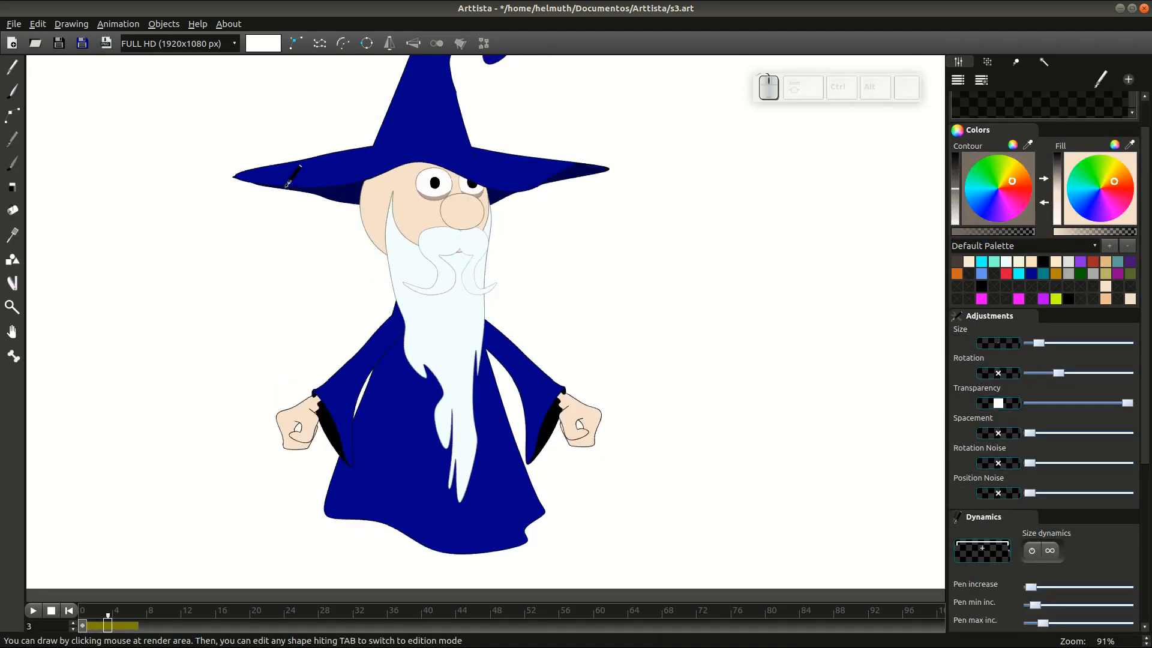
Examine the wizard's arms, hands and robe by comparing frames 0, 3 and 4
{"action": "scroll", "coordinate": [289, 180], "scroll_direction": "down", "scroll_amount": 2}
{"action": "key", "text": "Right"}
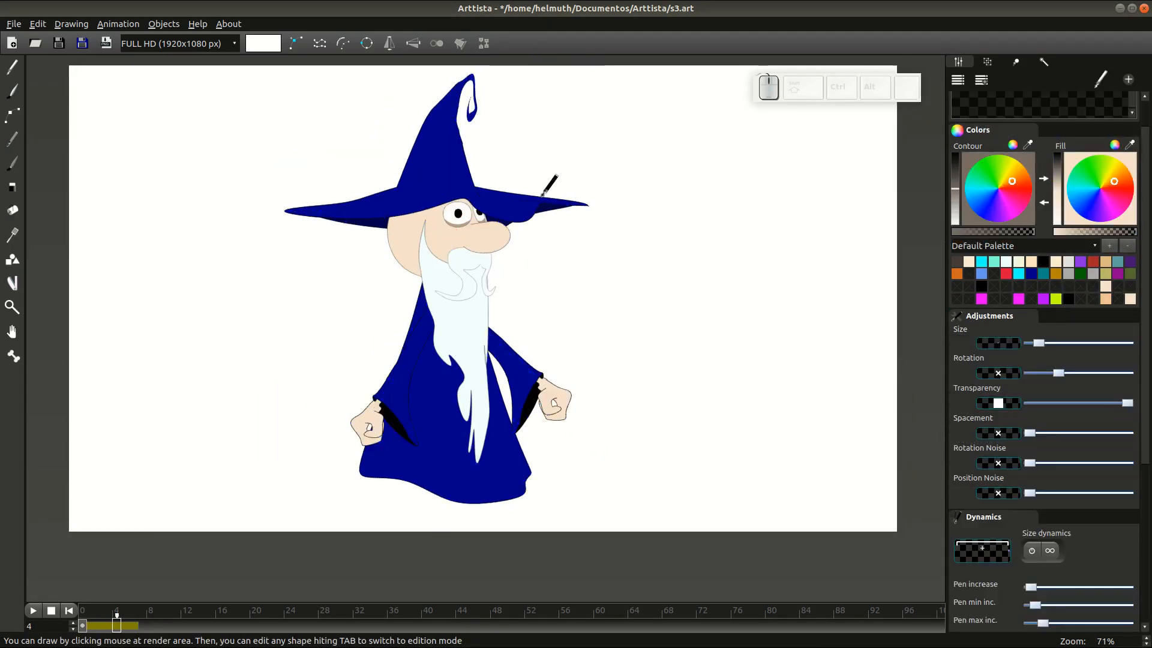
{"action": "scroll", "coordinate": [543, 210], "scroll_direction": "up", "scroll_amount": 2}
{"action": "key", "text": "Tab"}
{"action": "left_click", "coordinate": [451, 166], "text": "alt"}
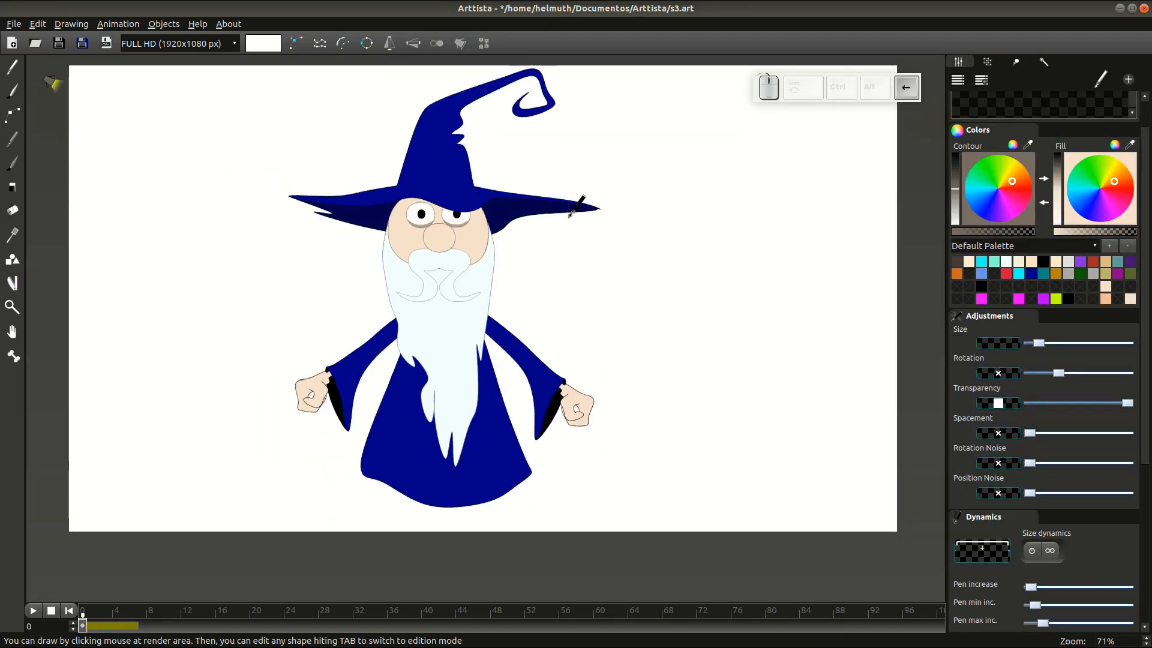
{"action": "key", "text": "ctrl+s"}
{"action": "left_click_drag", "start_coordinate": [104, 628], "coordinate": [109, 631]}
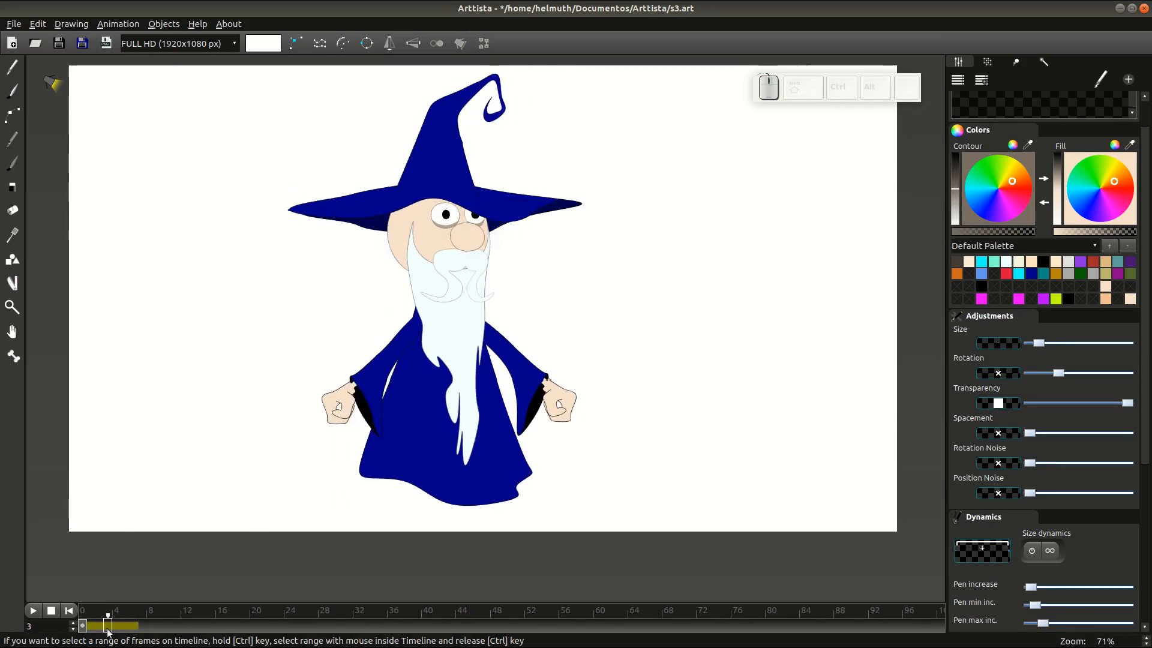
{"action": "left_click", "coordinate": [115, 629]}
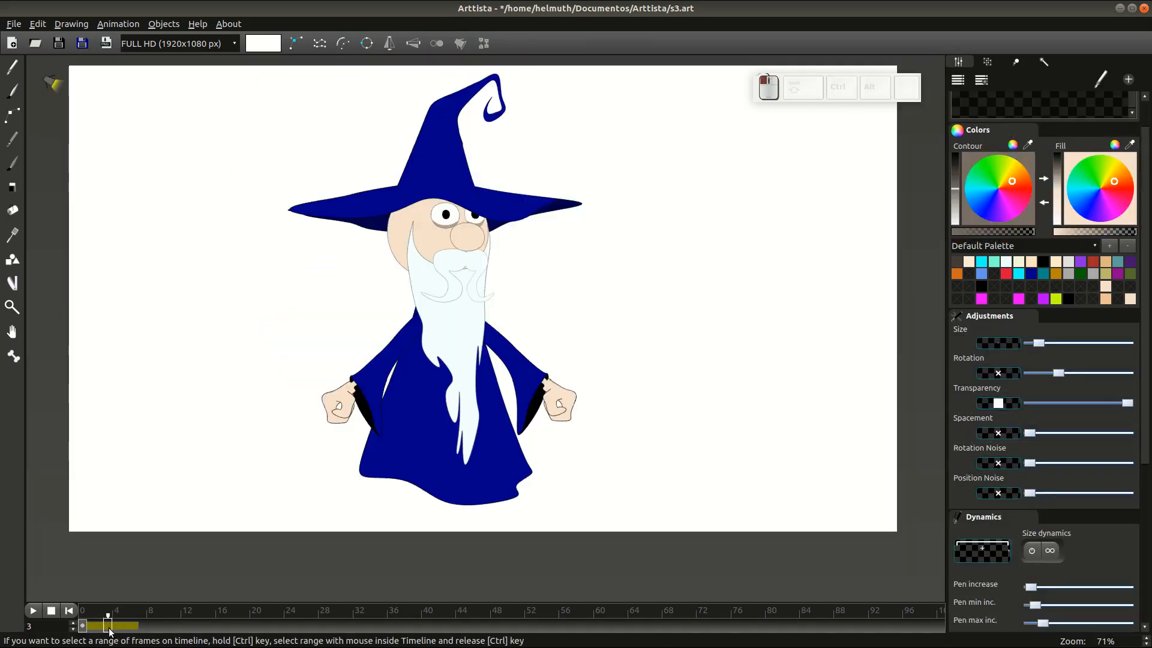
{"action": "left_click", "coordinate": [116, 628]}
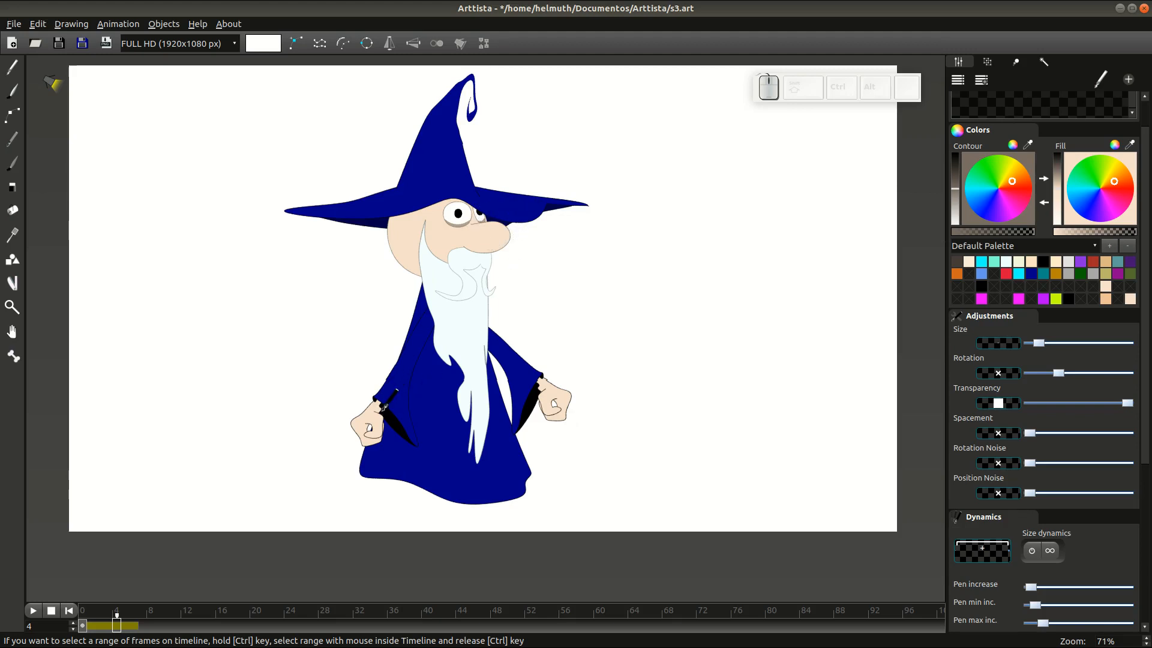
{"action": "left_click", "coordinate": [108, 628]}
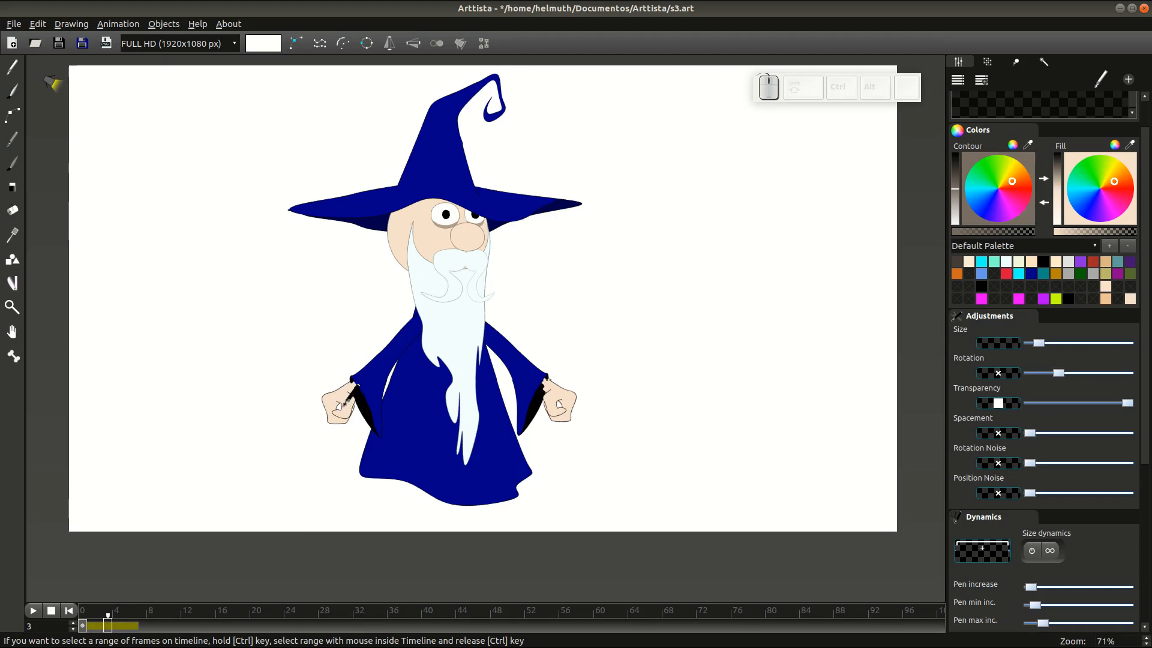
{"action": "left_click", "coordinate": [118, 626]}
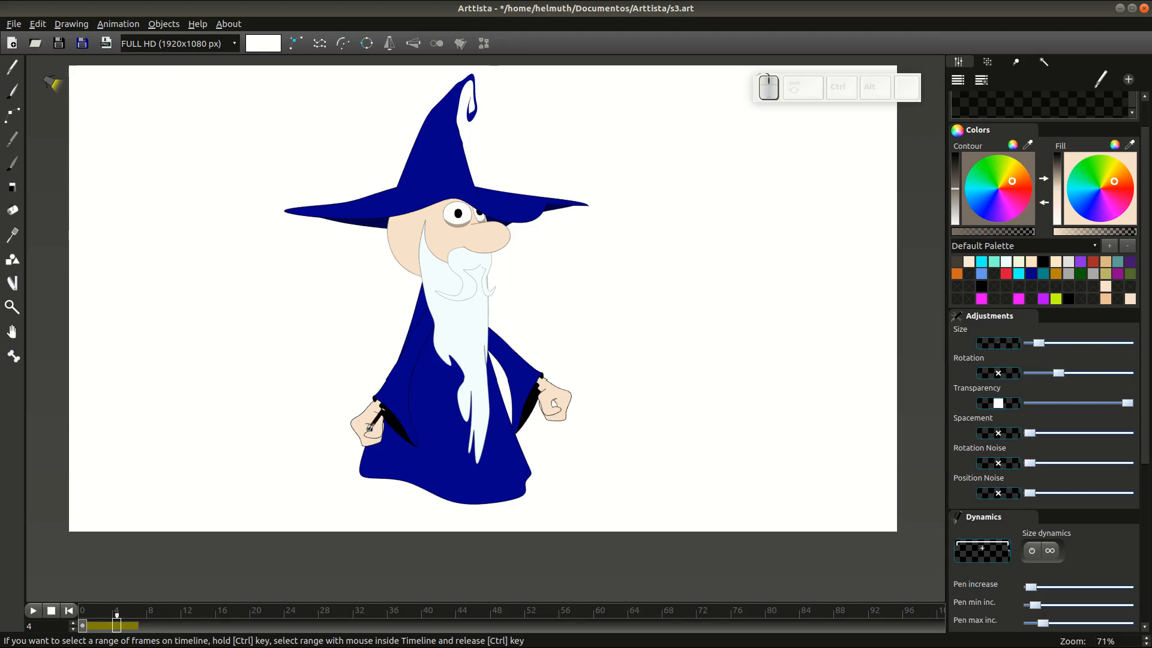
Draw a skin-coloured closed fist over the existing BoneArm1 hand on frame 4
{"action": "scroll", "coordinate": [390, 432], "scroll_direction": "up", "scroll_amount": 2}
{"action": "key", "text": "e"}
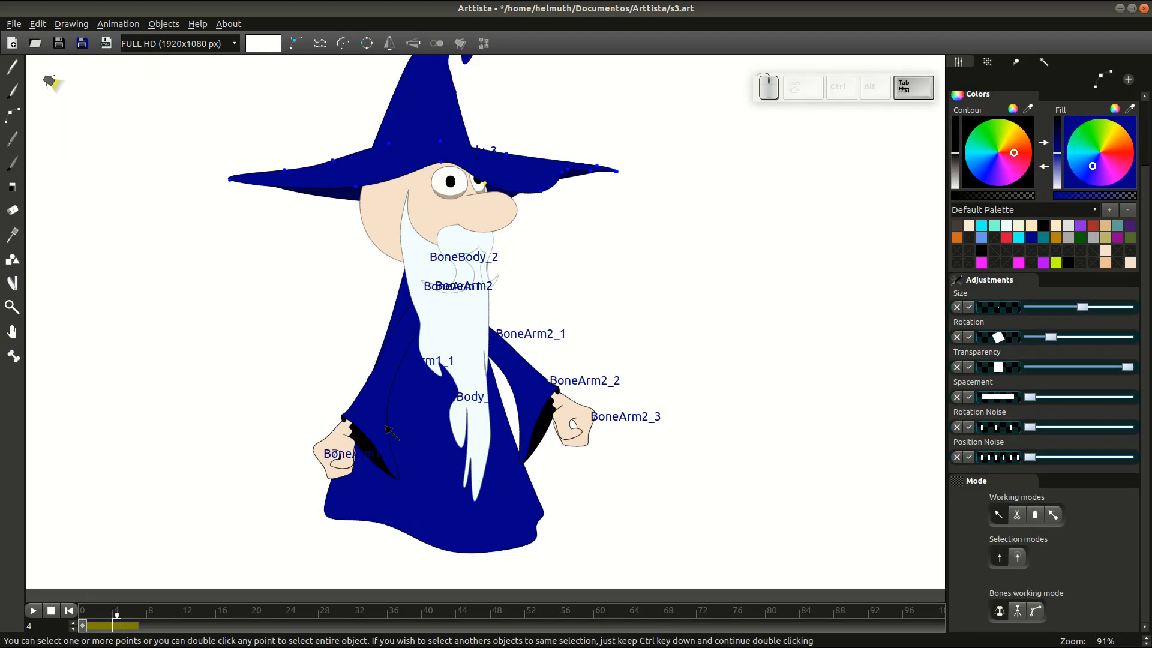
{"action": "mouse_move", "coordinate": [395, 414]}
{"action": "left_mouse_down"}
{"action": "mouse_move", "coordinate": [420, 319]}
{"action": "mouse_move", "coordinate": [402, 239]}
{"action": "left_mouse_up"}
{"action": "scroll", "coordinate": [402, 239], "scroll_direction": "up", "scroll_amount": 5}
{"action": "key", "text": "Tab"}
{"action": "left_click_drag", "start_coordinate": [327, 280], "coordinate": [334, 365]}
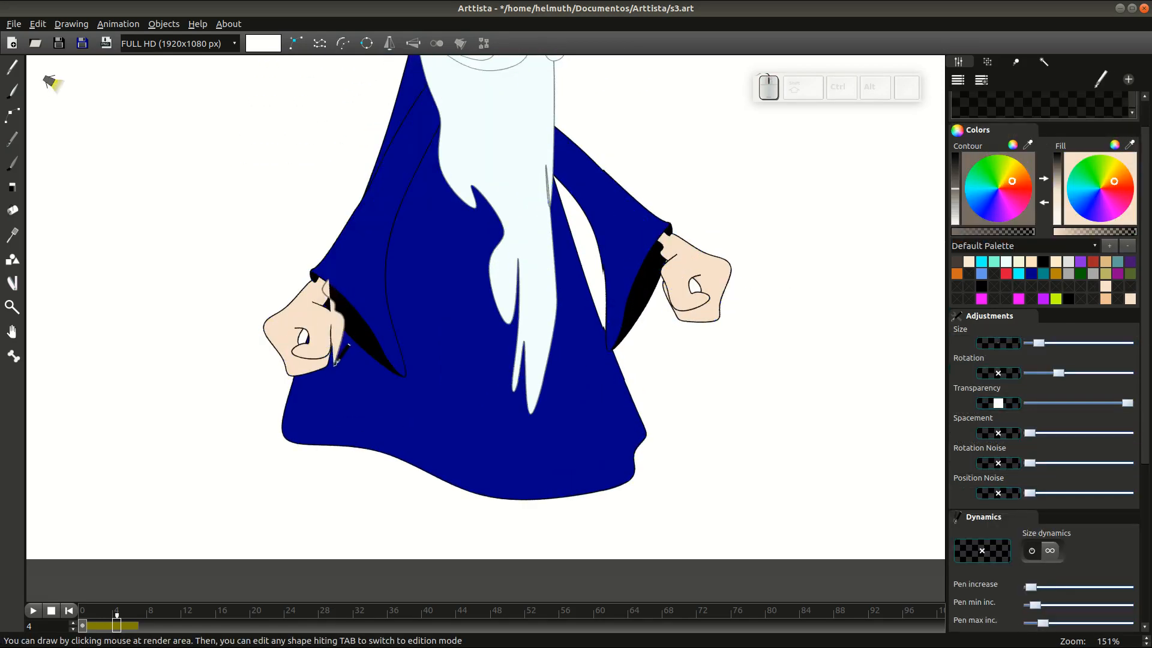
{"action": "key", "text": "Tab"}
{"action": "left_click", "coordinate": [257, 346]}
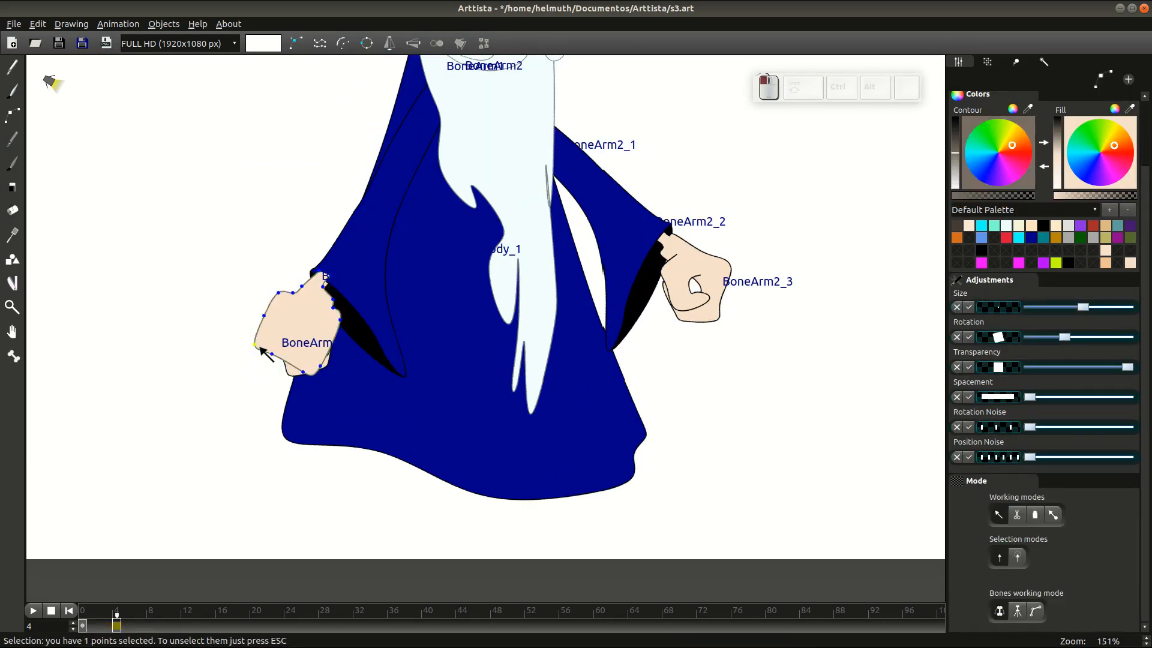
Refine the new BoneArm1 hand on frame 4, place its wrist behind the sleeve and hide the old hand
{"action": "scroll", "coordinate": [336, 270], "scroll_direction": "up", "scroll_amount": 5}
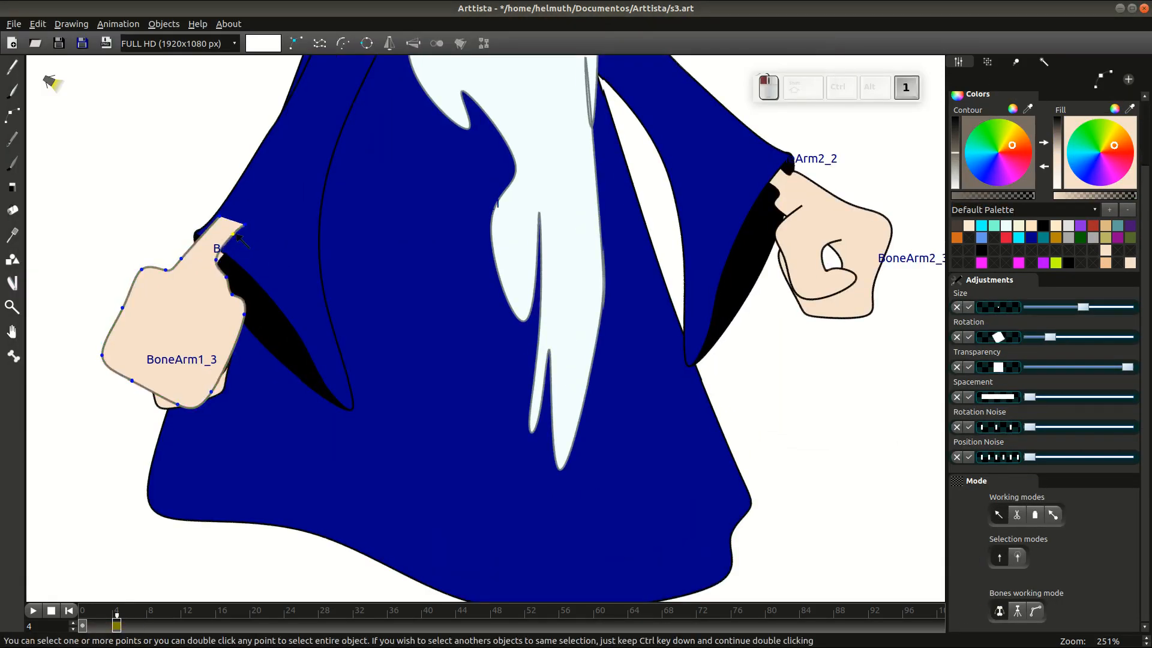
{"action": "key", "text": "Tab"}
{"action": "key", "text": "Tab"}
{"action": "left_click", "coordinate": [230, 309]}
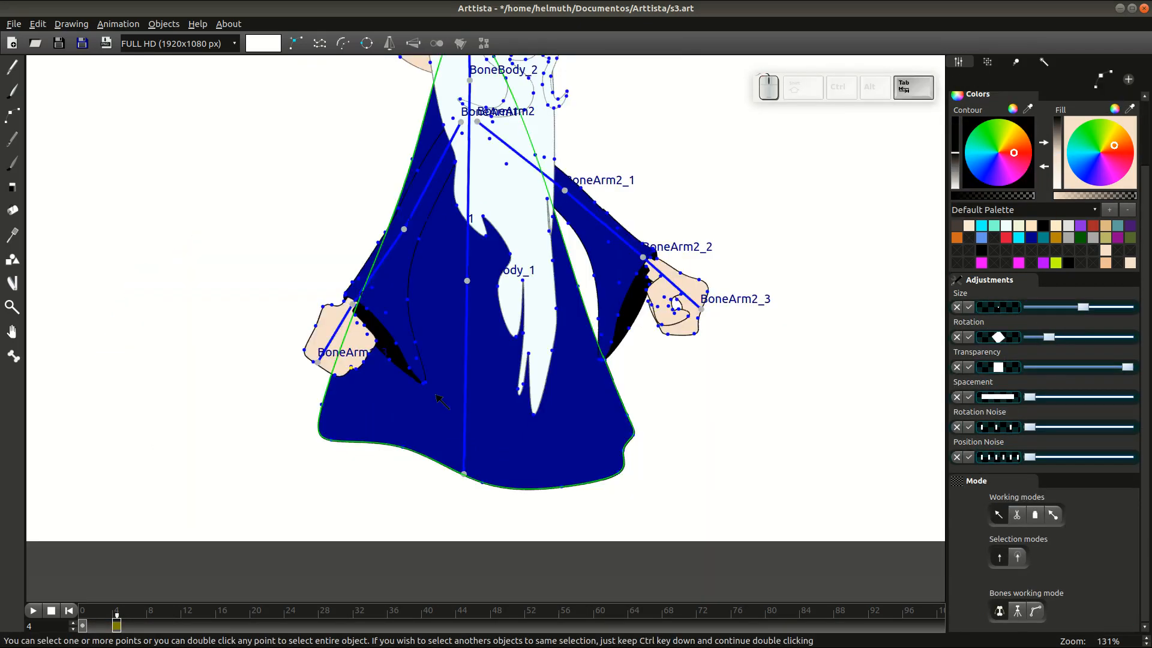
Move and rotate the lower points of the BoneArm1 sleeve and its black cuff toward the hand on frame 4
{"action": "left_click_drag", "start_coordinate": [432, 398], "coordinate": [389, 349]}
{"action": "left_click_drag", "start_coordinate": [382, 305], "coordinate": [382, 304]}
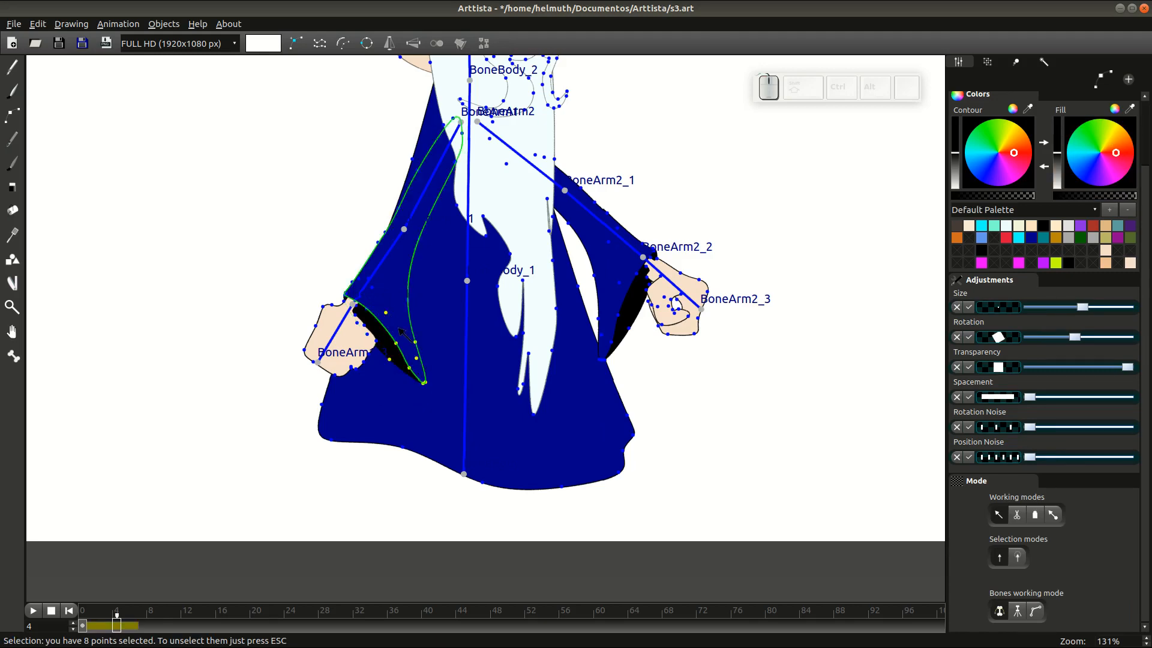
{"action": "key", "text": "g"}
{"action": "key", "text": "r"}
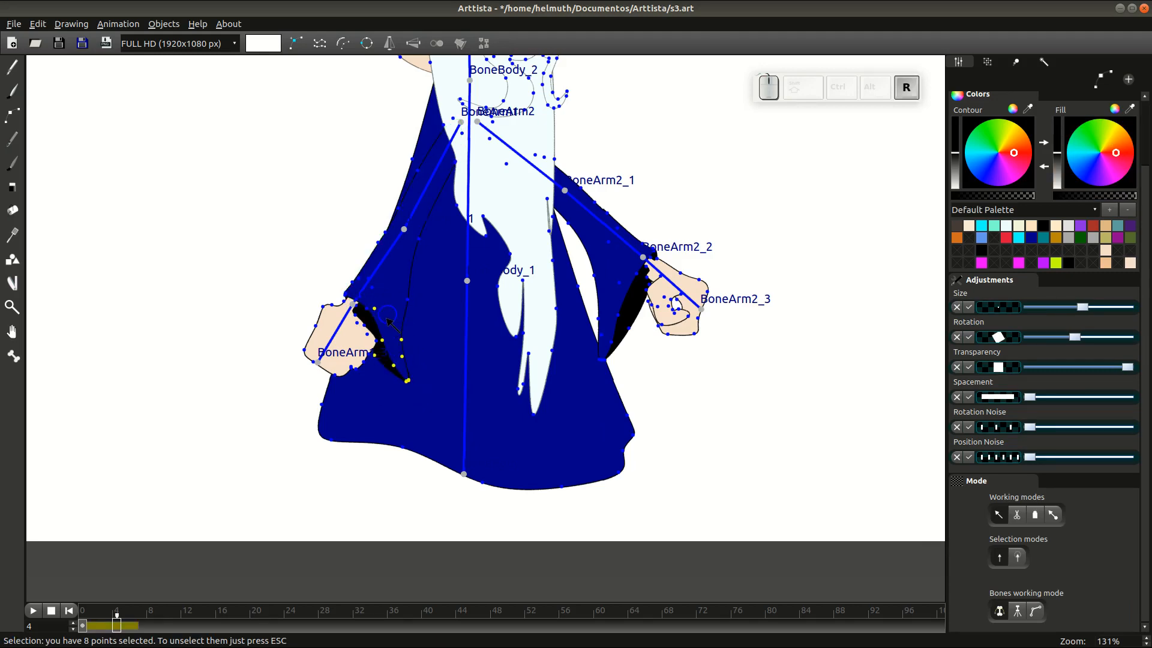
{"action": "left_click", "coordinate": [385, 320]}
{"action": "key", "text": "Tab"}
{"action": "left_click_drag", "start_coordinate": [283, 288], "coordinate": [370, 347]}
{"action": "key", "text": "Tab"}
{"action": "scroll", "coordinate": [454, 390], "scroll_direction": "down", "scroll_amount": 6}
{"action": "key", "text": "Tab"}
{"action": "left_click", "coordinate": [430, 347]}
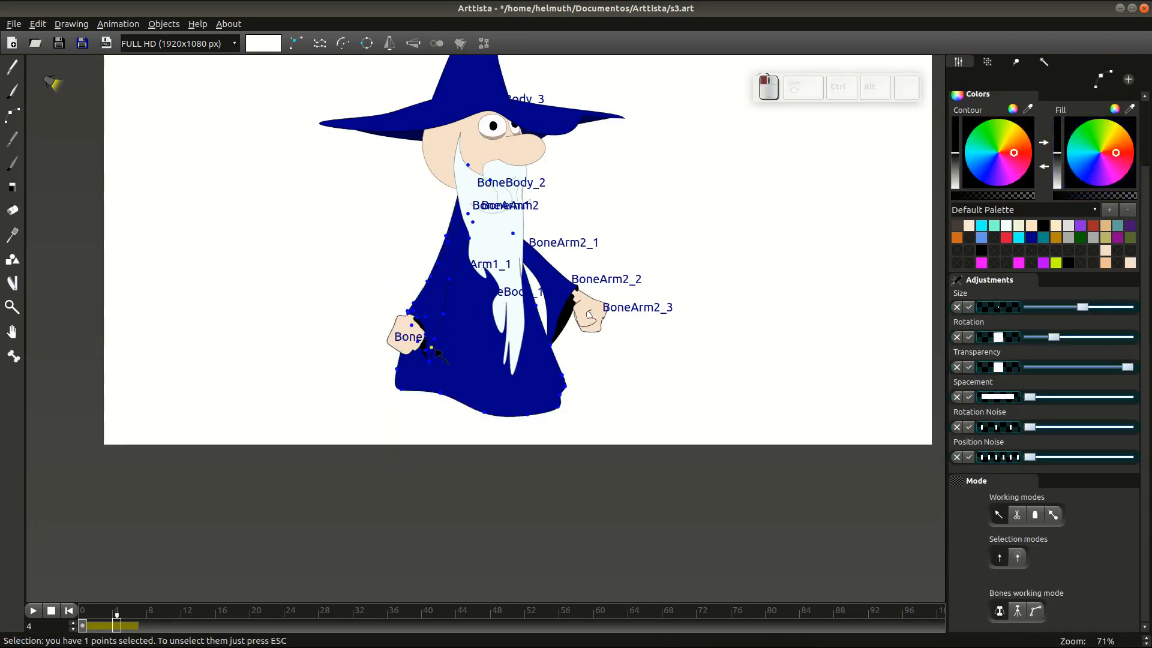
Review the new hand and narrowed sleeve cuff by stepping through the frames up to frame 4
{"action": "key", "text": "Tab"}
{"action": "key", "text": "Right"}
{"action": "key", "text": "Tab"}
{"action": "key", "text": "Tab"}
{"action": "key", "text": "Left"}
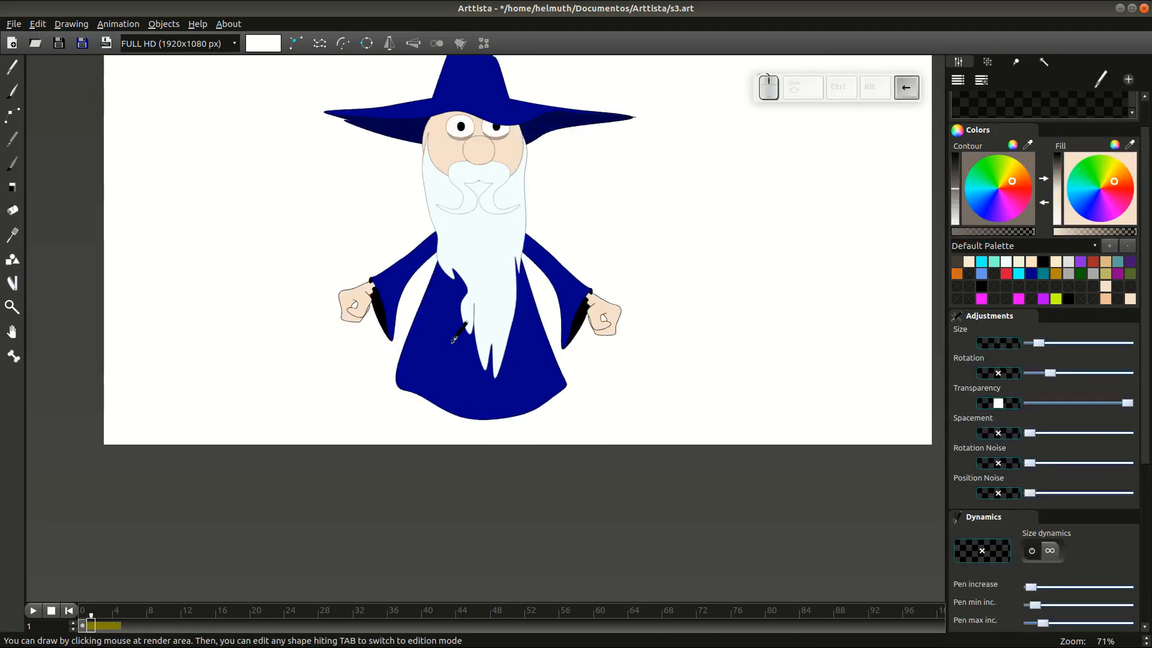
{"action": "key", "text": "Left"}
{"action": "key", "text": "Right"}
{"action": "key", "text": "Tab"}
{"action": "scroll", "coordinate": [510, 300], "scroll_direction": "up", "scroll_amount": 3}
{"action": "key", "text": "Tab"}
{"action": "key", "text": "Right"}
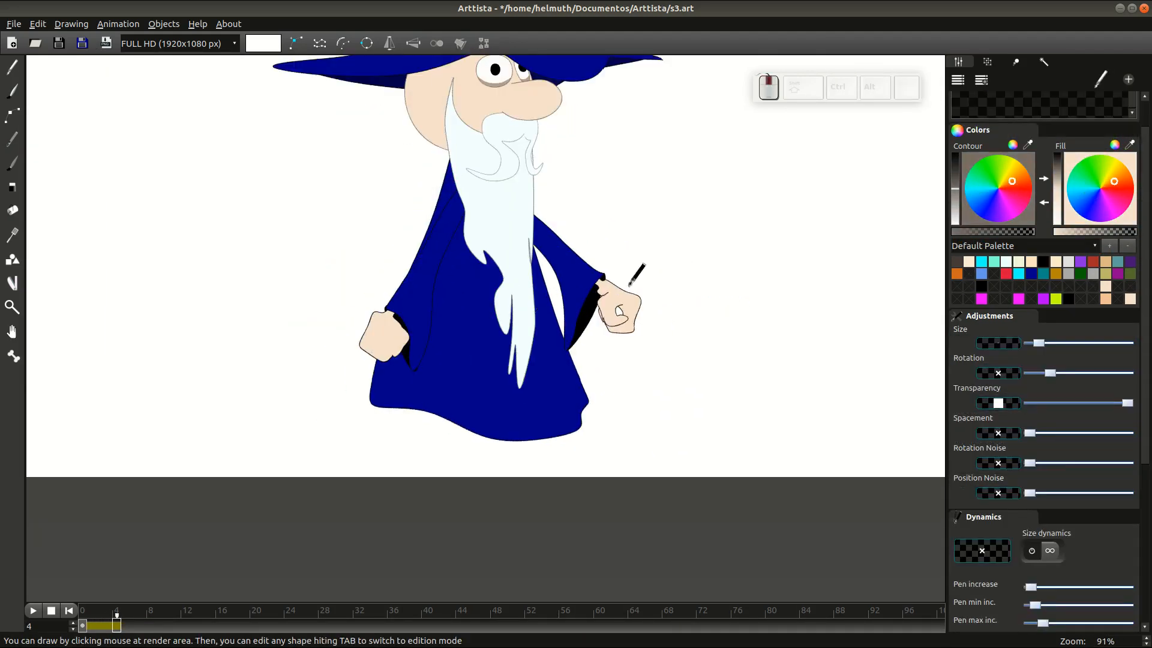
Reshape the black cuff opening around the BoneArm1 hand on frame 4, pulling its lower points upward
{"action": "scroll", "coordinate": [622, 282], "scroll_direction": "up", "scroll_amount": 8}
{"action": "key", "text": "Tab"}
{"action": "left_click", "coordinate": [294, 497]}
{"action": "scroll", "coordinate": [294, 497], "scroll_direction": "down", "scroll_amount": 3}
{"action": "key", "text": "Tab"}
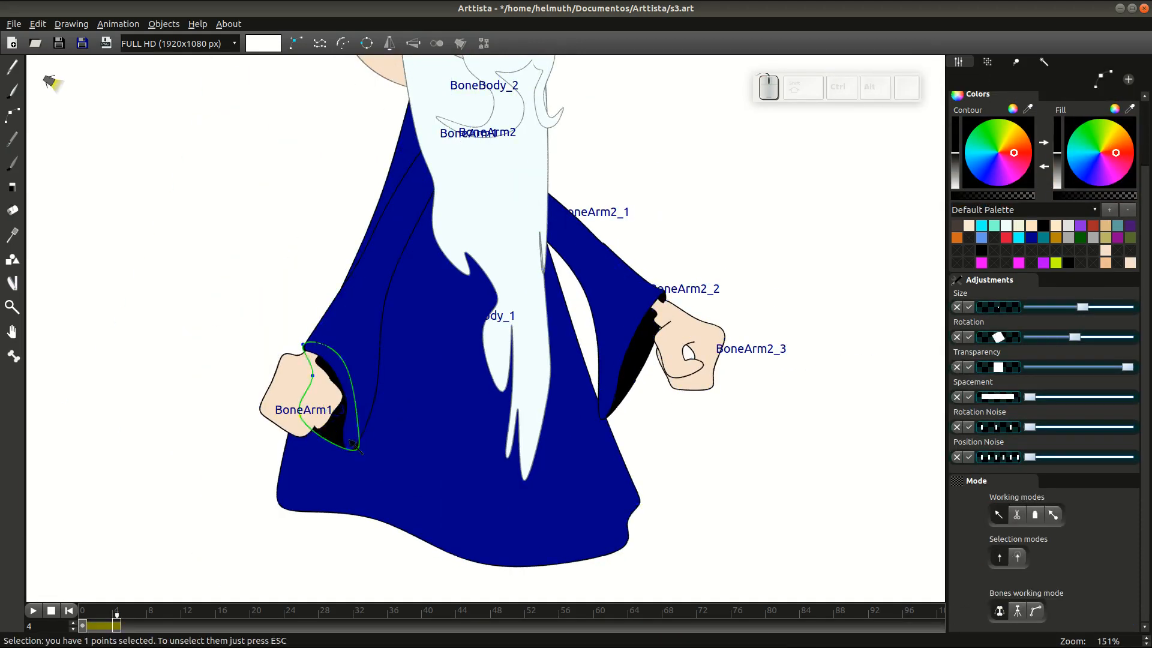
{"action": "key", "text": "Tab"}
{"action": "key", "text": "Escape"}
{"action": "scroll", "coordinate": [342, 423], "scroll_direction": "up", "scroll_amount": 1}
{"action": "left_click_drag", "start_coordinate": [326, 422], "coordinate": [332, 397]}
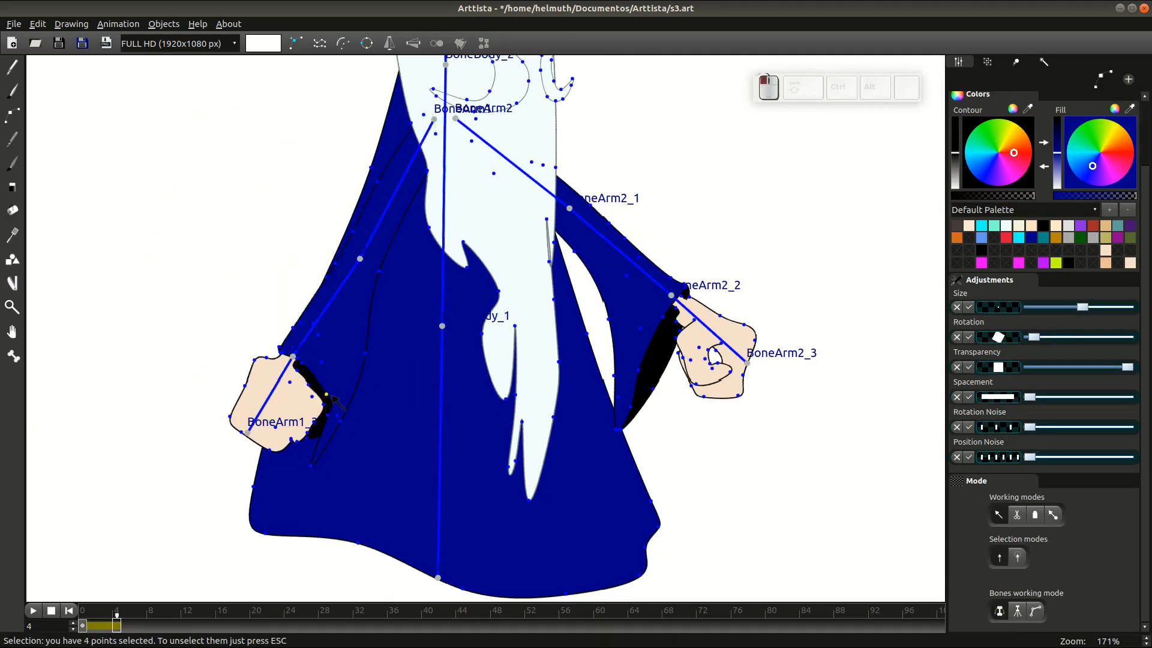
Fine-tune the points where the BoneArm1 hand meets the cuff on frame 4 for a rounder sleeve opening
{"action": "key", "text": "Escape"}
{"action": "key", "text": "Tab"}
{"action": "key", "text": "Tab"}
{"action": "scroll", "coordinate": [360, 354], "scroll_direction": "up", "scroll_amount": 1}
{"action": "scroll", "coordinate": [360, 354], "scroll_direction": "up", "scroll_amount": 2}
{"action": "double_click", "coordinate": [269, 434]}
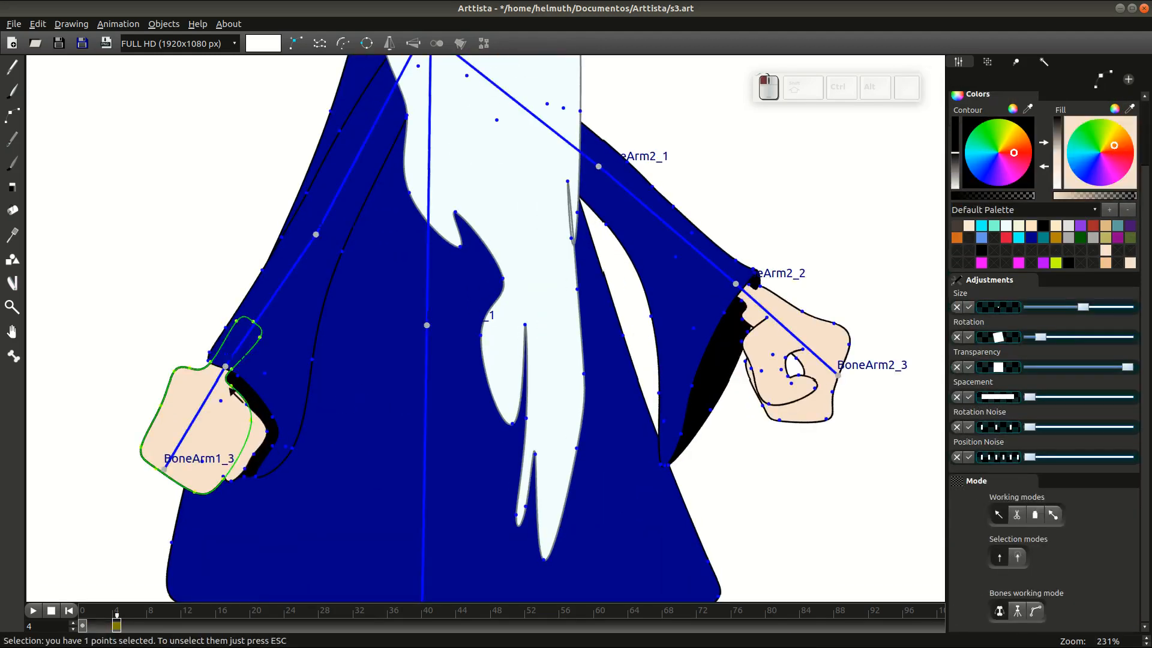
{"action": "left_click_drag", "start_coordinate": [269, 435], "coordinate": [276, 438]}
Adjust the lower points of the BoneArm1 sleeve cuff on frame 3 as an in-between
{"action": "key", "text": "Tab"}
{"action": "scroll", "coordinate": [379, 407], "scroll_direction": "down", "scroll_amount": 4}
{"action": "key", "text": "Tab"}
{"action": "key", "text": "Tab"}
{"action": "scroll", "coordinate": [404, 393], "scroll_direction": "down", "scroll_amount": 3}
{"action": "key", "text": "Tab"}
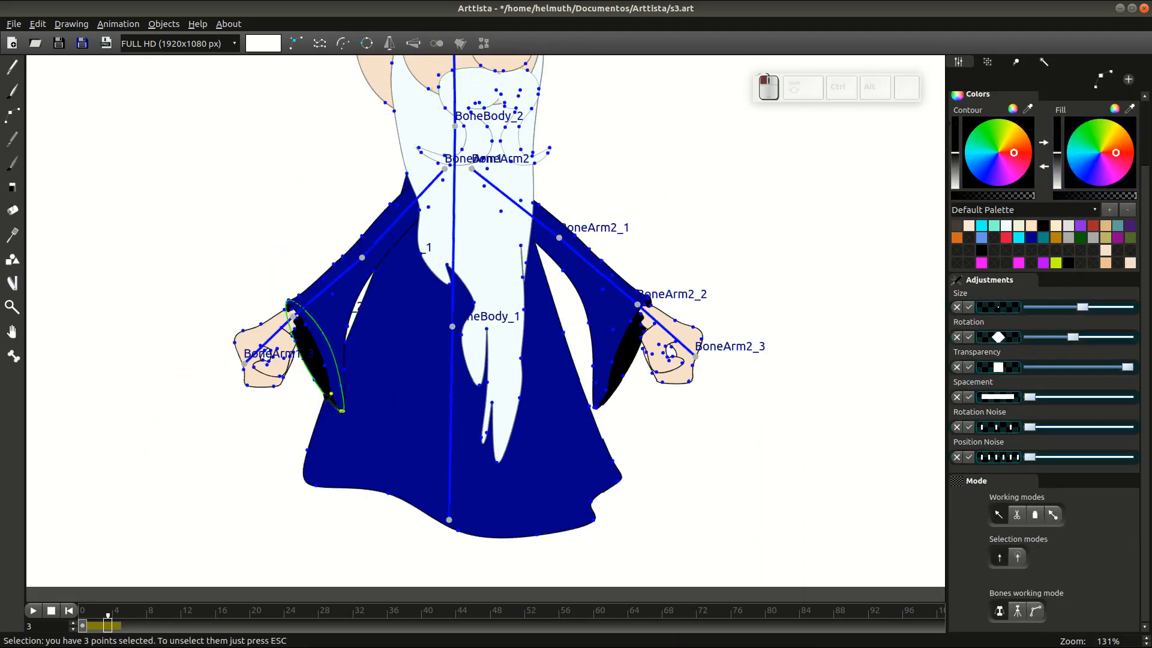
{"action": "key", "text": "Tab"}
{"action": "key", "text": "Tab"}
{"action": "key", "text": "ctrl+z"}
{"action": "key", "text": "Tab"}
{"action": "key", "text": "Right"}
Draw a new skin-coloured hand with curled fingers over the BoneArm2 hand on frame 4 and adjust its points
{"action": "scroll", "coordinate": [494, 311], "scroll_direction": "up", "scroll_amount": 3}
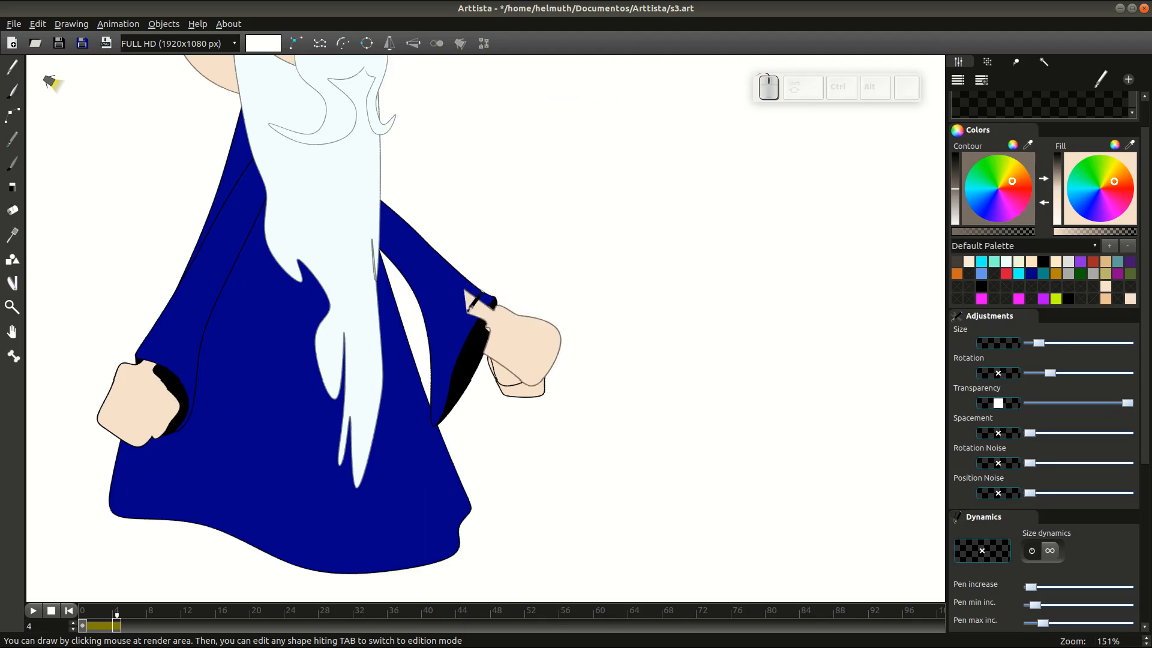
{"action": "left_click_drag", "start_coordinate": [471, 307], "coordinate": [510, 305]}
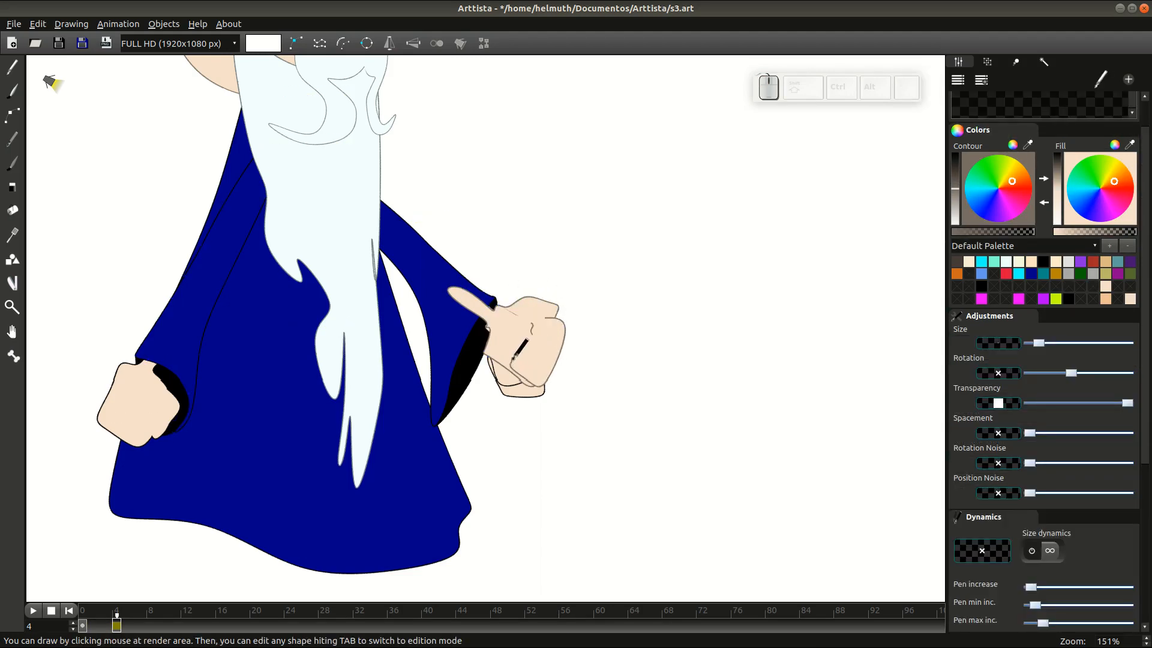
{"action": "key", "text": "Tab"}
{"action": "scroll", "coordinate": [528, 324], "scroll_direction": "up", "scroll_amount": 3}
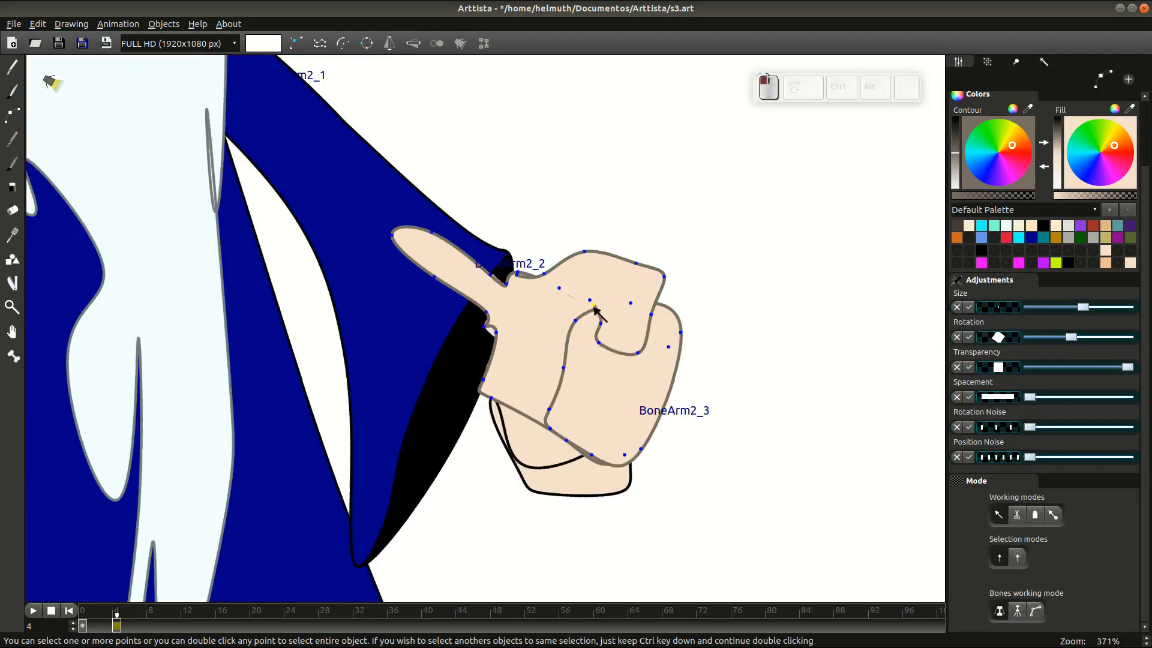
{"action": "double_click", "coordinate": [594, 306]}
Select the old hand shapes beneath the new BoneArm2 hand on frame 4 and hide them
{"action": "key", "text": "Tab"}
{"action": "key", "text": "Tab"}
{"action": "scroll", "coordinate": [549, 390], "scroll_direction": "down", "scroll_amount": 3}
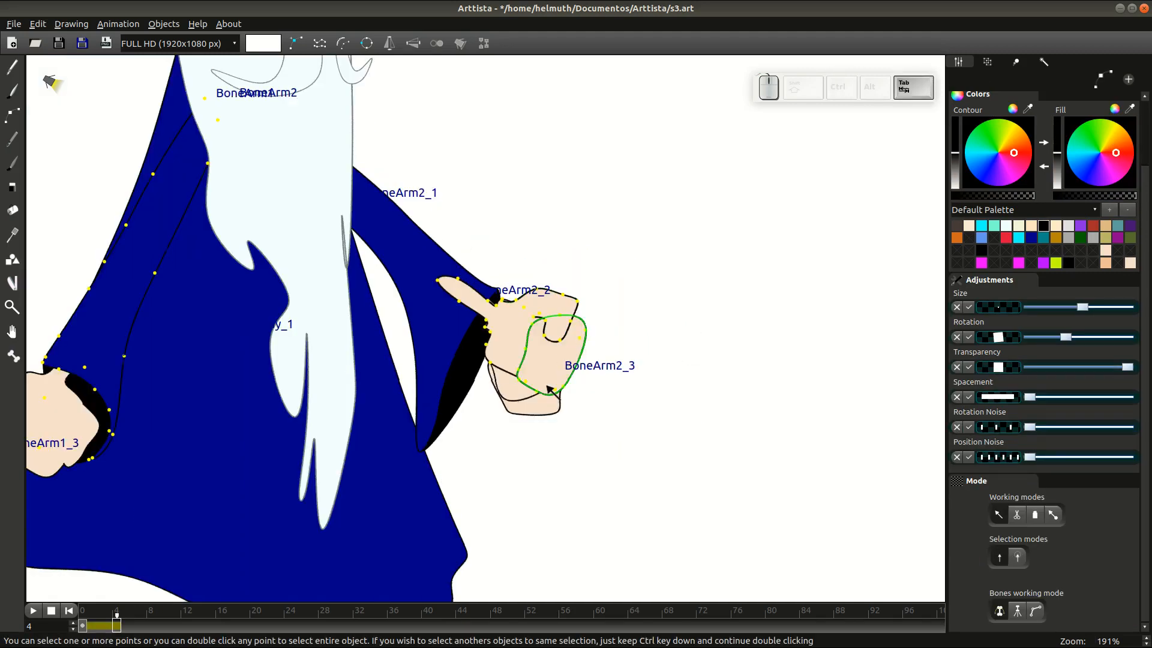
{"action": "left_click_drag", "start_coordinate": [550, 389], "coordinate": [510, 399]}
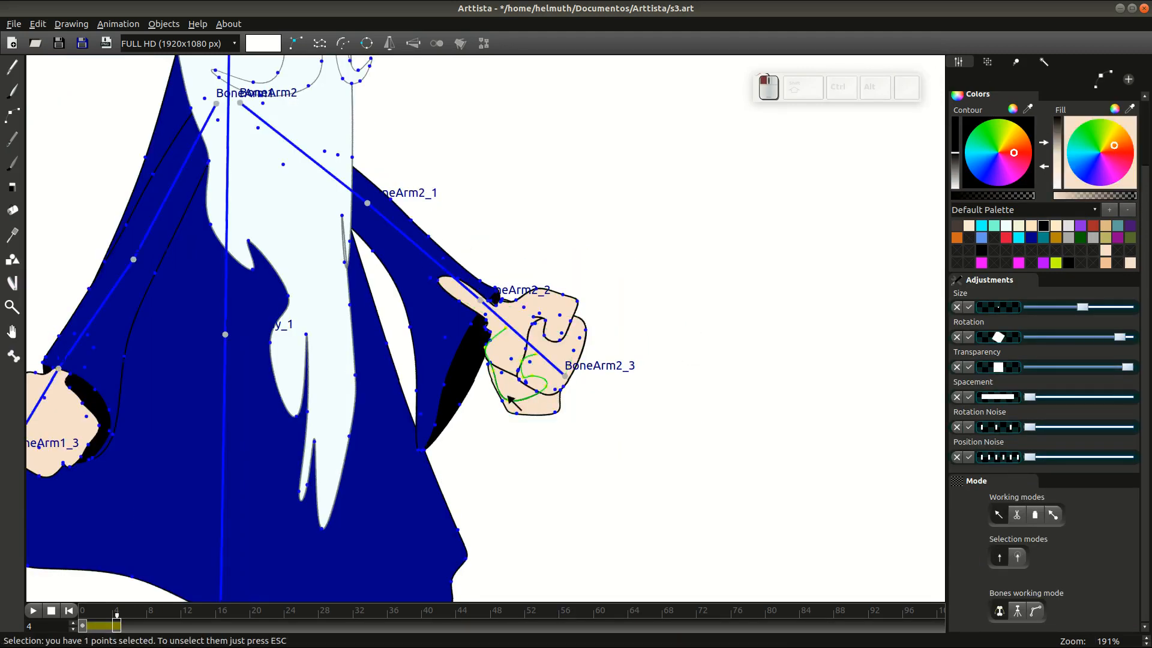
{"action": "left_click", "coordinate": [474, 294], "text": "ctrl"}
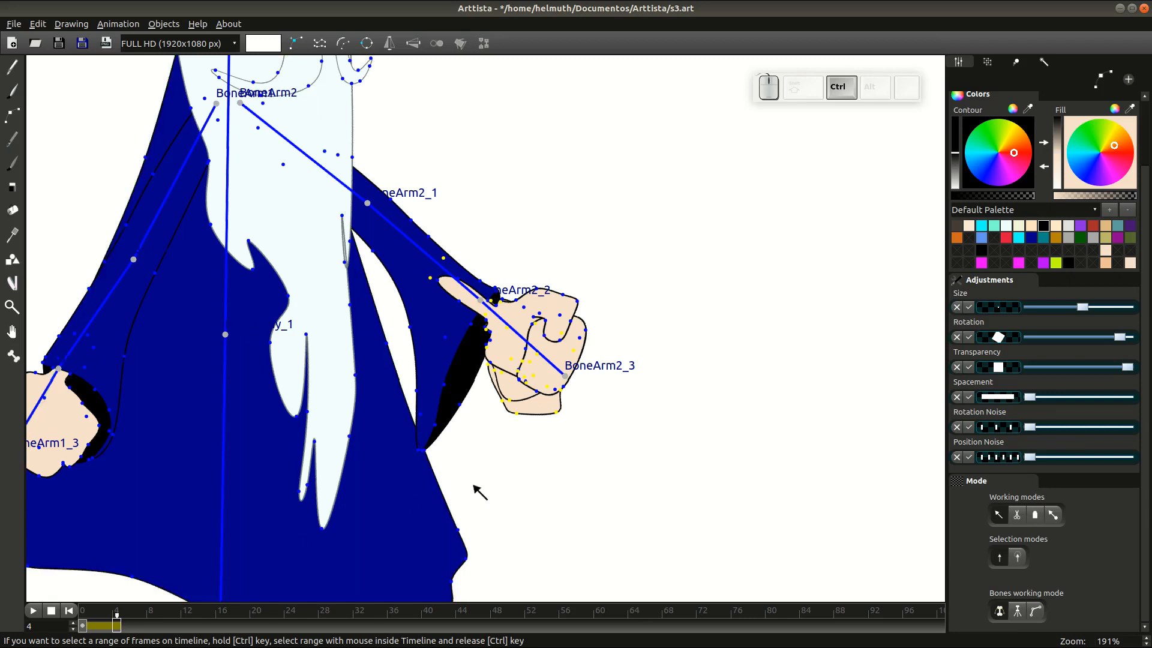
{"action": "scroll", "coordinate": [486, 327], "scroll_direction": "up", "scroll_amount": 3}
Restack the new BoneArm2 hand shapes on frame 4 so the extended thumb goes behind the sleeve
{"action": "left_click", "coordinate": [511, 291]}
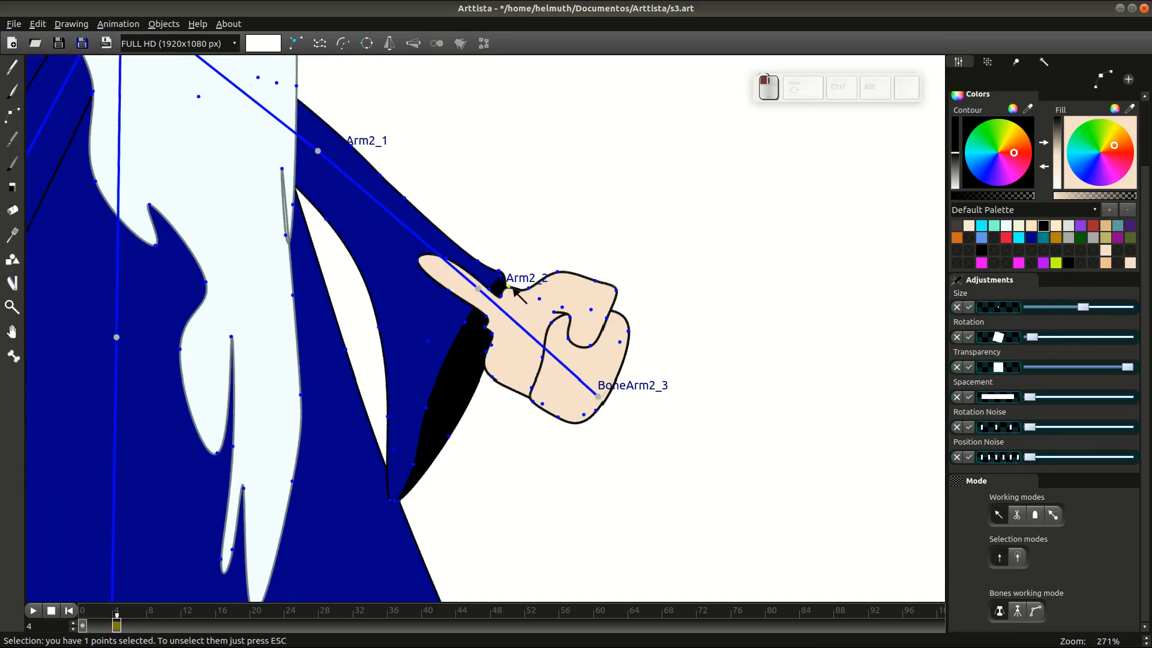
{"action": "double_click", "coordinate": [559, 273]}
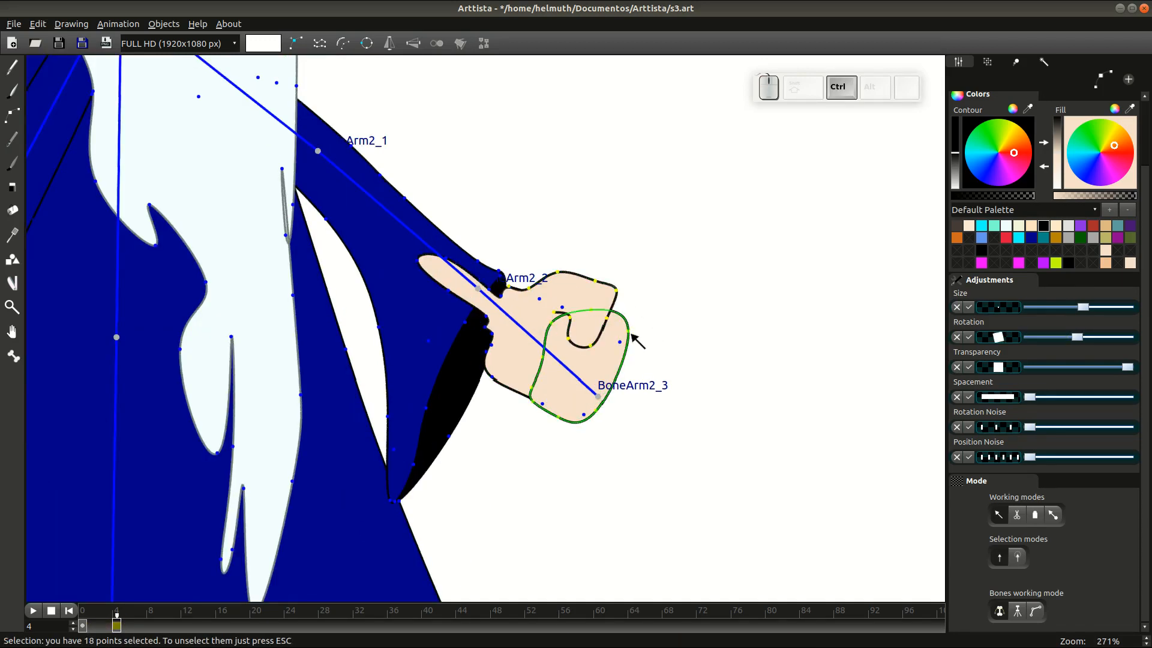
{"action": "double_click", "coordinate": [563, 306], "text": "ctrl"}
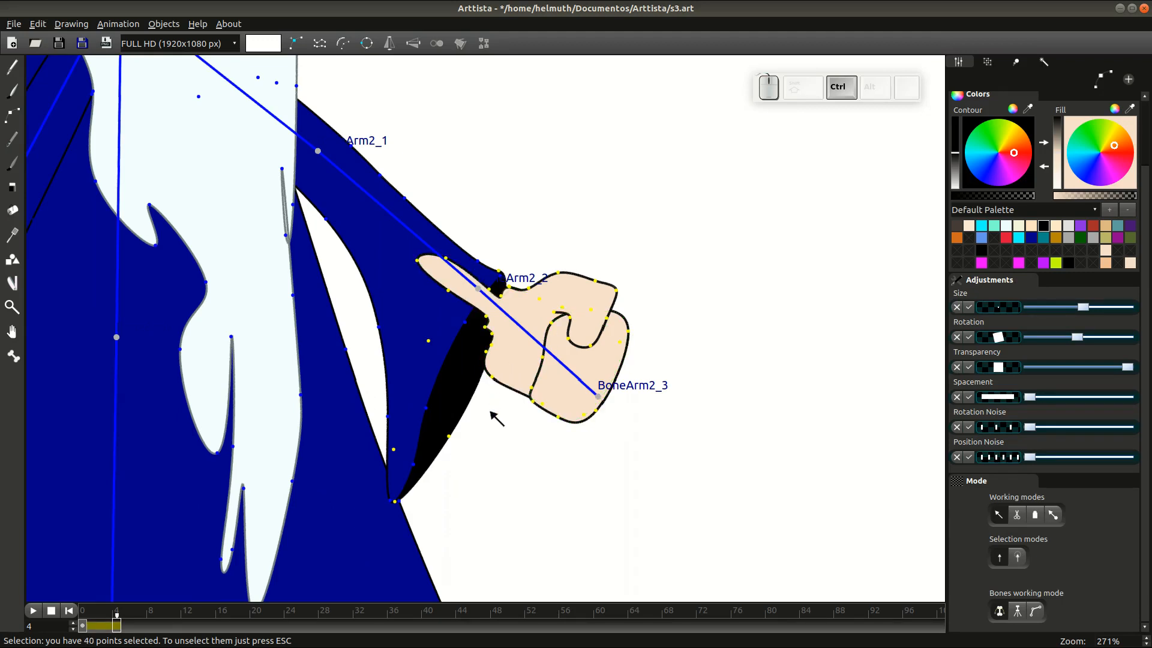
{"action": "key", "text": "Escape"}
{"action": "double_click", "coordinate": [494, 379], "text": "ctrl"}
{"action": "left_click", "coordinate": [539, 384], "text": "ctrl"}
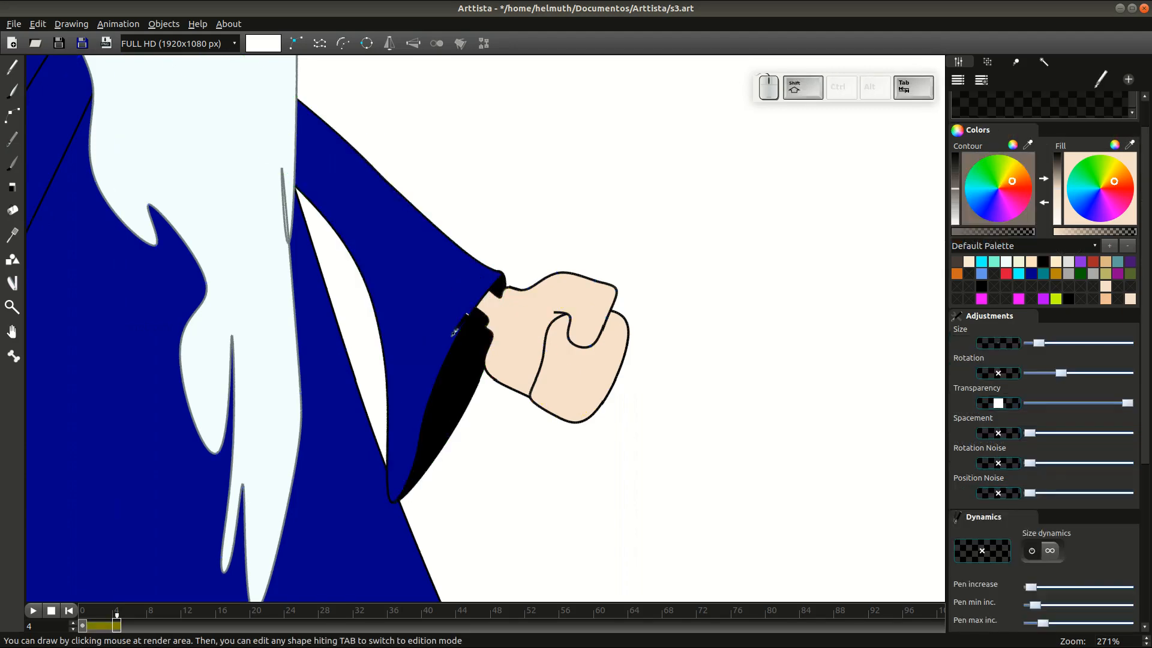
{"action": "scroll", "coordinate": [655, 377], "scroll_direction": "down", "scroll_amount": 5}
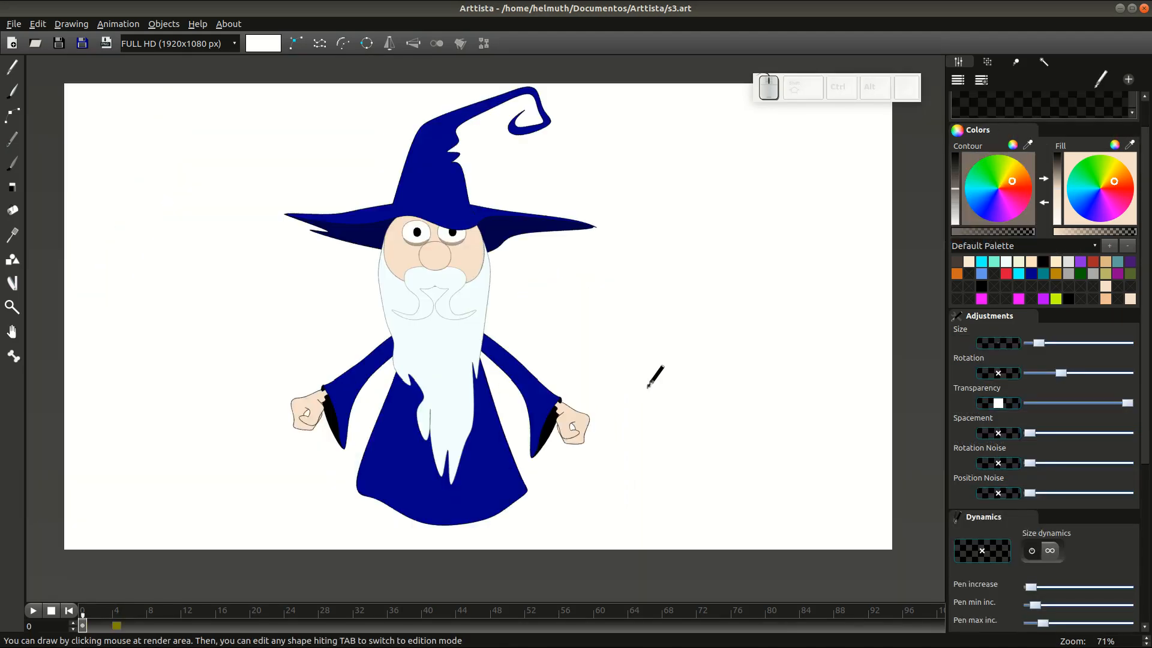
{"action": "scroll", "coordinate": [655, 377], "scroll_direction": "up", "scroll_amount": 4}
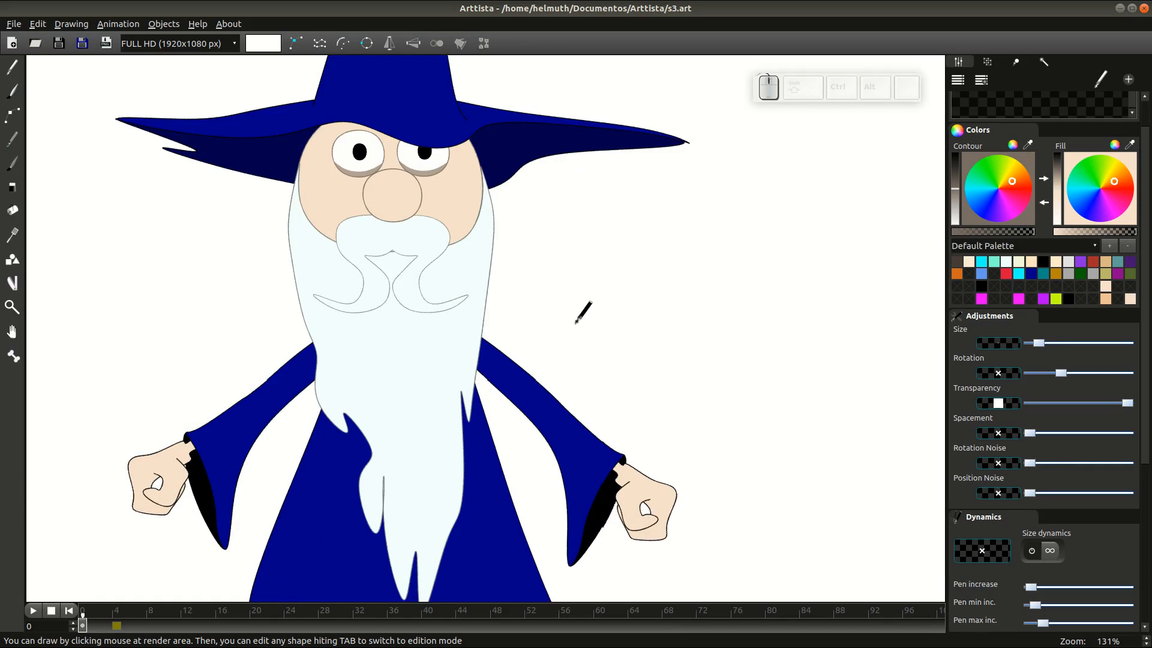
{"action": "scroll", "coordinate": [576, 305], "scroll_direction": "down", "scroll_amount": 4}
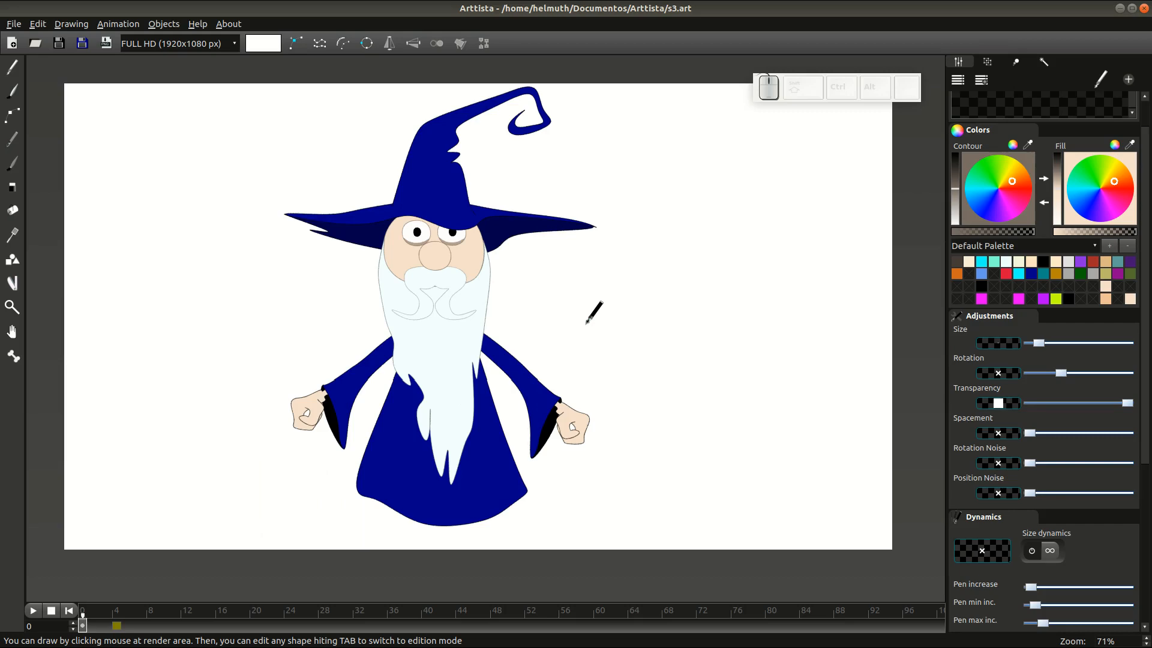
On frame 4, assign the BoneArm1 hand and cuff shapes and the BoneArm2 hand shapes to their wrist bones
{"action": "left_click", "coordinate": [116, 626]}
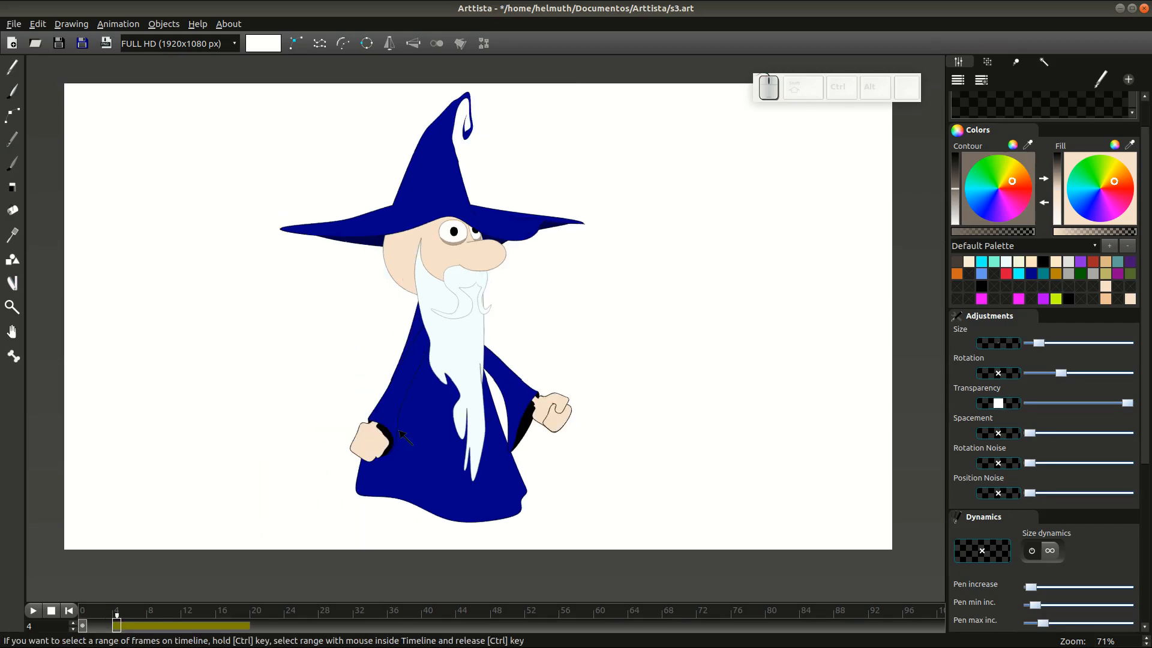
{"action": "key", "text": "Tab"}
{"action": "scroll", "coordinate": [334, 505], "scroll_direction": "up", "scroll_amount": 5}
{"action": "left_click_drag", "start_coordinate": [333, 502], "coordinate": [387, 272]}
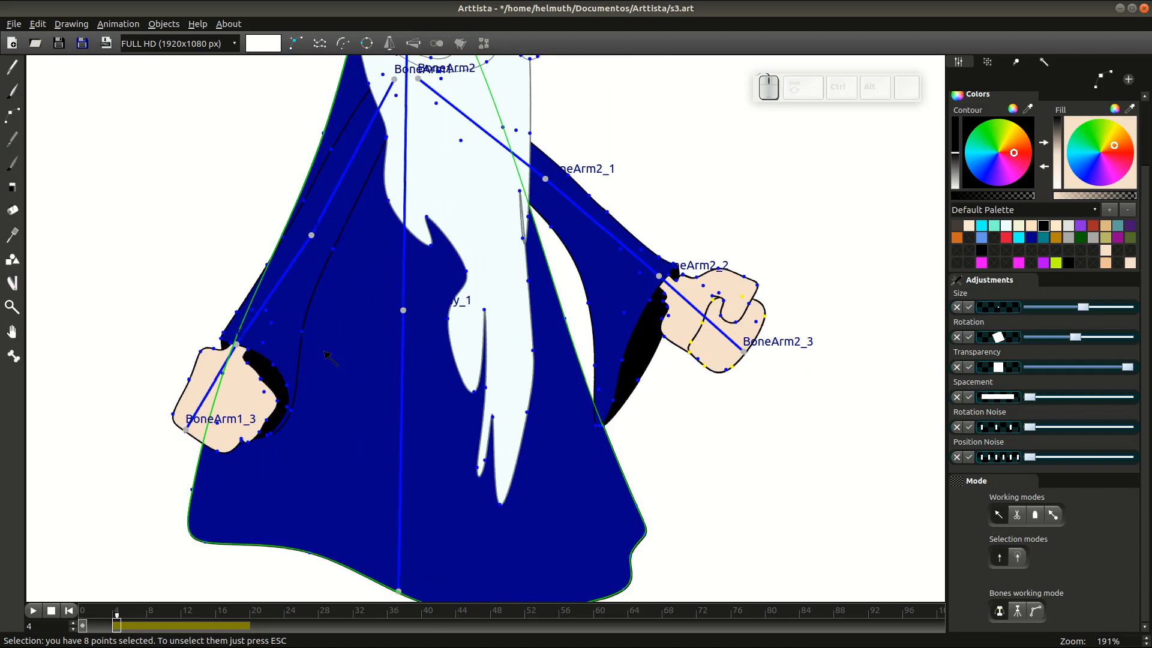
{"action": "double_click", "coordinate": [260, 379]}
{"action": "double_click", "coordinate": [221, 448], "text": "ctrl"}
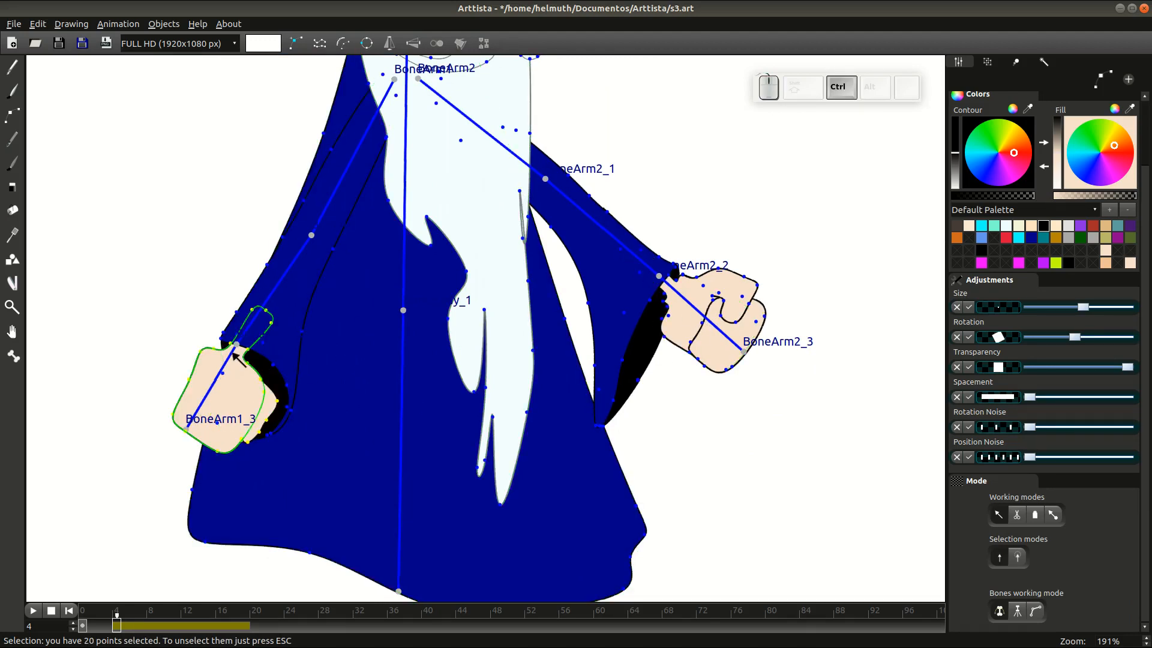
{"action": "left_click", "coordinate": [237, 347], "text": "ctrl"}
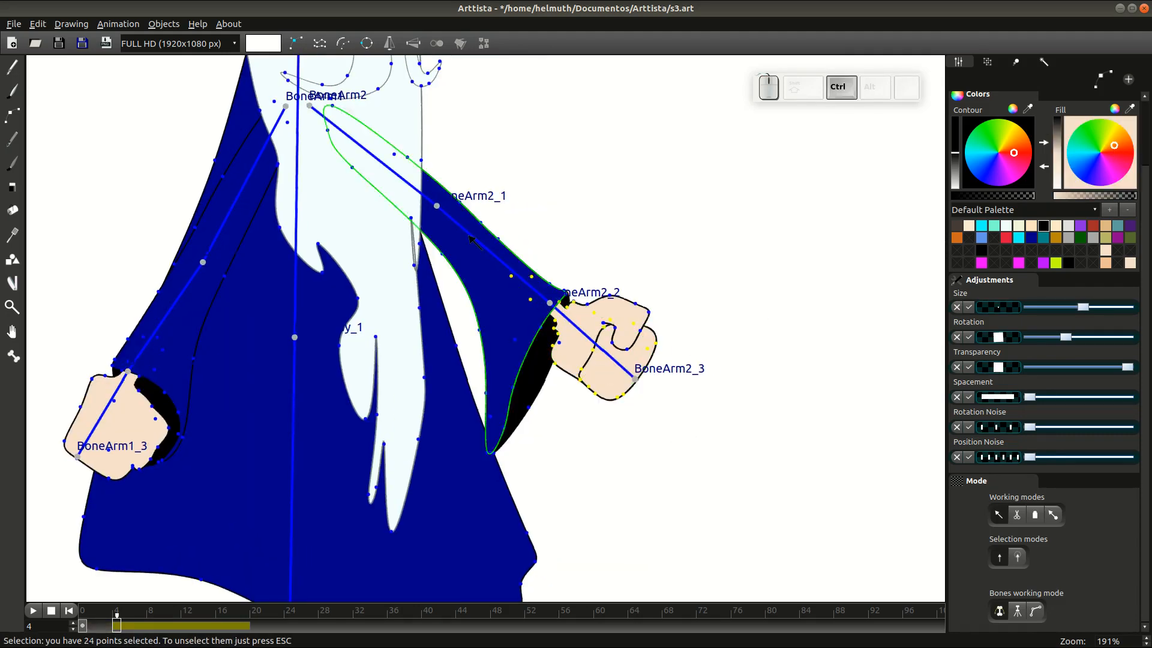
{"action": "key", "text": "ctrl+s"}
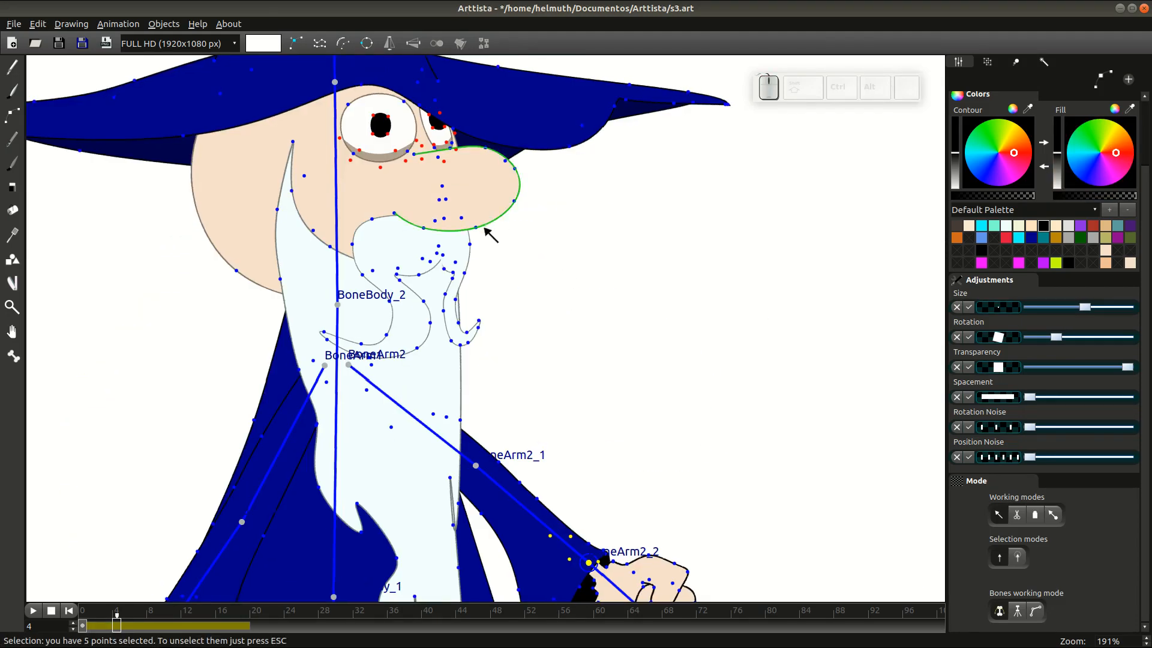
Assign the nose shape on frame 4 to bone BoneBody_3 and save the drawing
{"action": "left_click", "coordinate": [491, 234]}
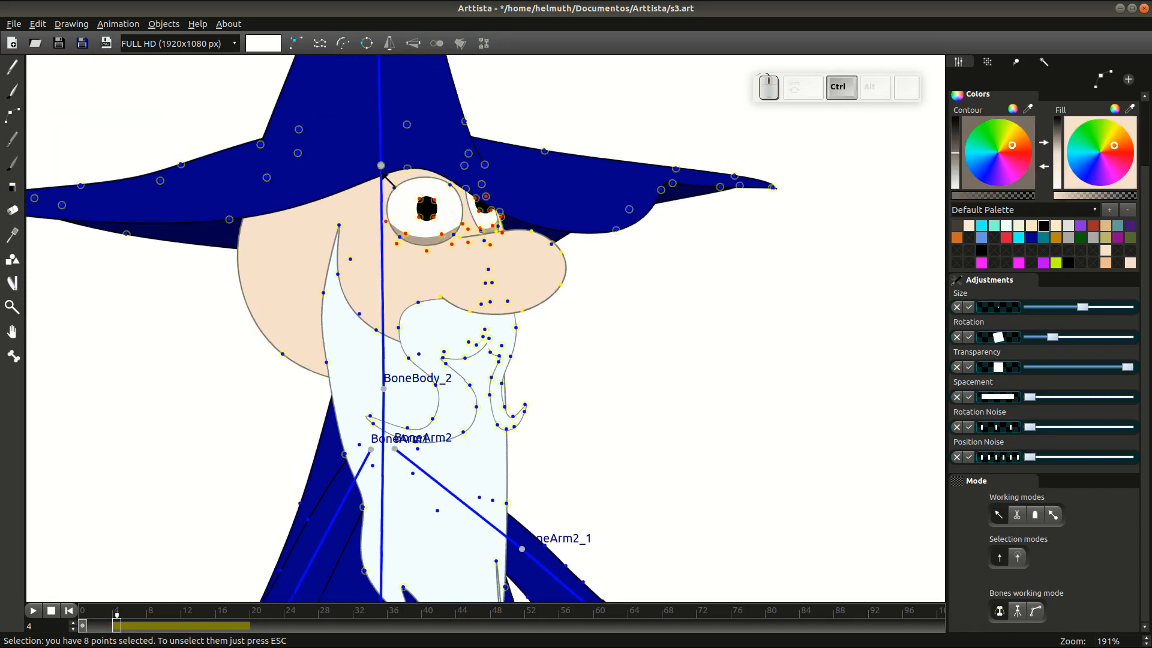
{"action": "left_click", "coordinate": [382, 170], "text": "ctrl"}
{"action": "key", "text": "ctrl+b"}
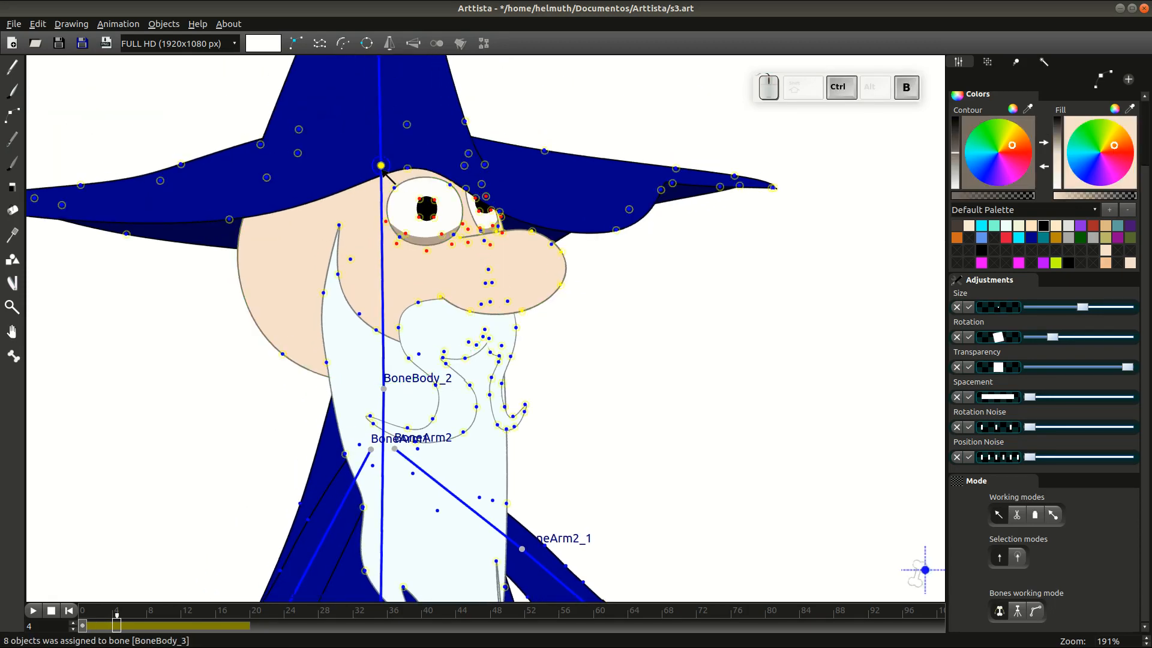
{"action": "scroll", "coordinate": [523, 298], "scroll_direction": "down", "scroll_amount": 4}
{"action": "left_click_drag", "start_coordinate": [590, 358], "coordinate": [586, 285]}
{"action": "key", "text": "ctrl+s"}
{"action": "scroll", "coordinate": [586, 287], "scroll_direction": "down", "scroll_amount": 3}
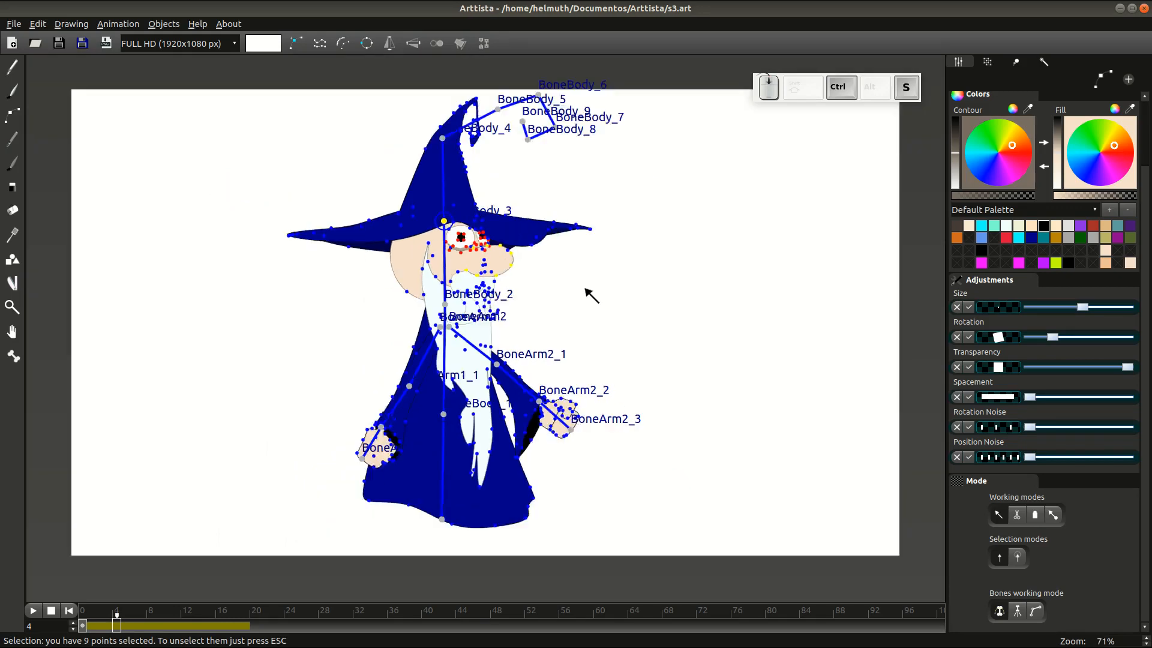
Test the rig by pulling bone BoneBody_4 sideways on frame 4, and undo the move
{"action": "scroll", "coordinate": [585, 291], "scroll_direction": "up", "scroll_amount": 2}
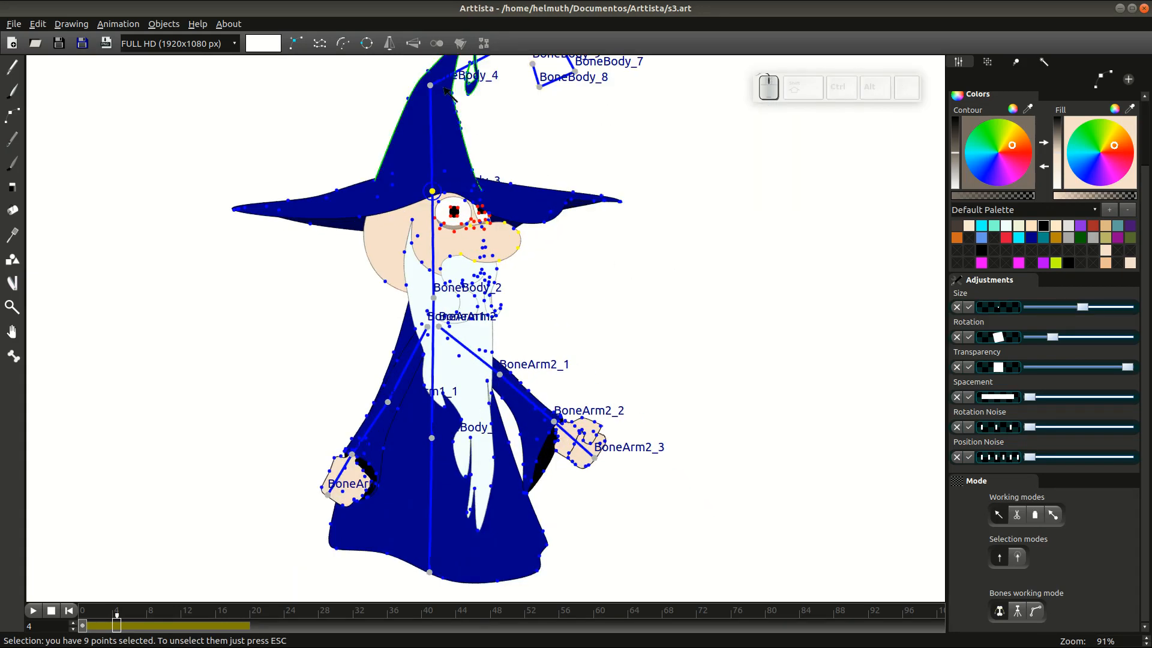
{"action": "left_click_drag", "start_coordinate": [430, 85], "coordinate": [656, 106]}
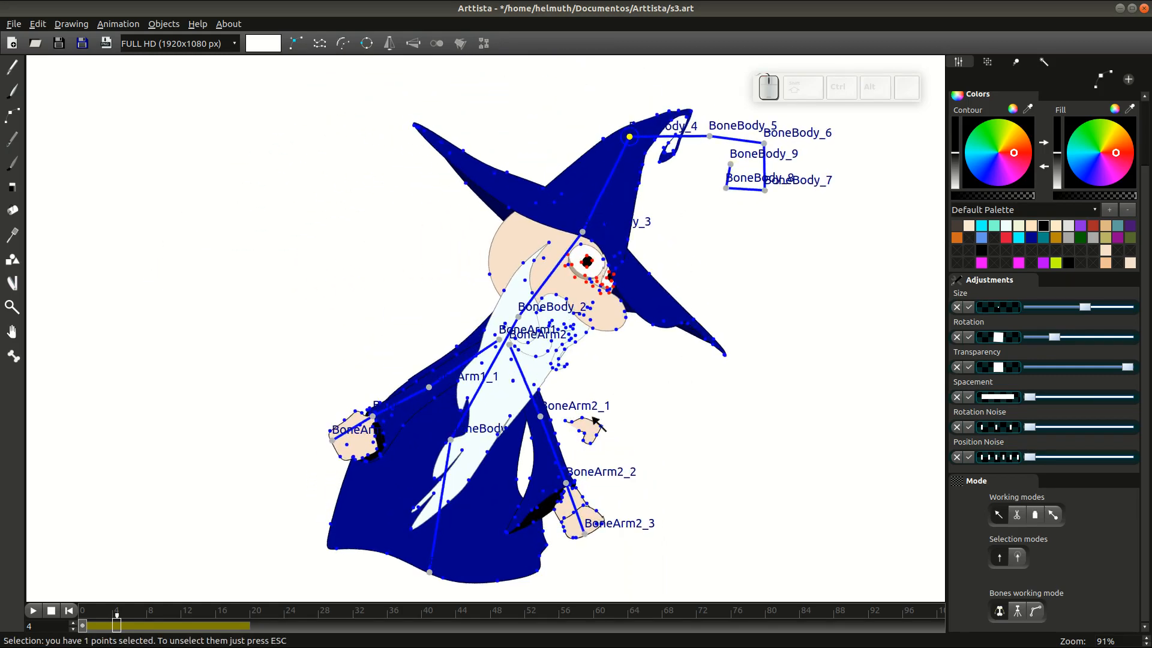
{"action": "key", "text": "ctrl+z"}
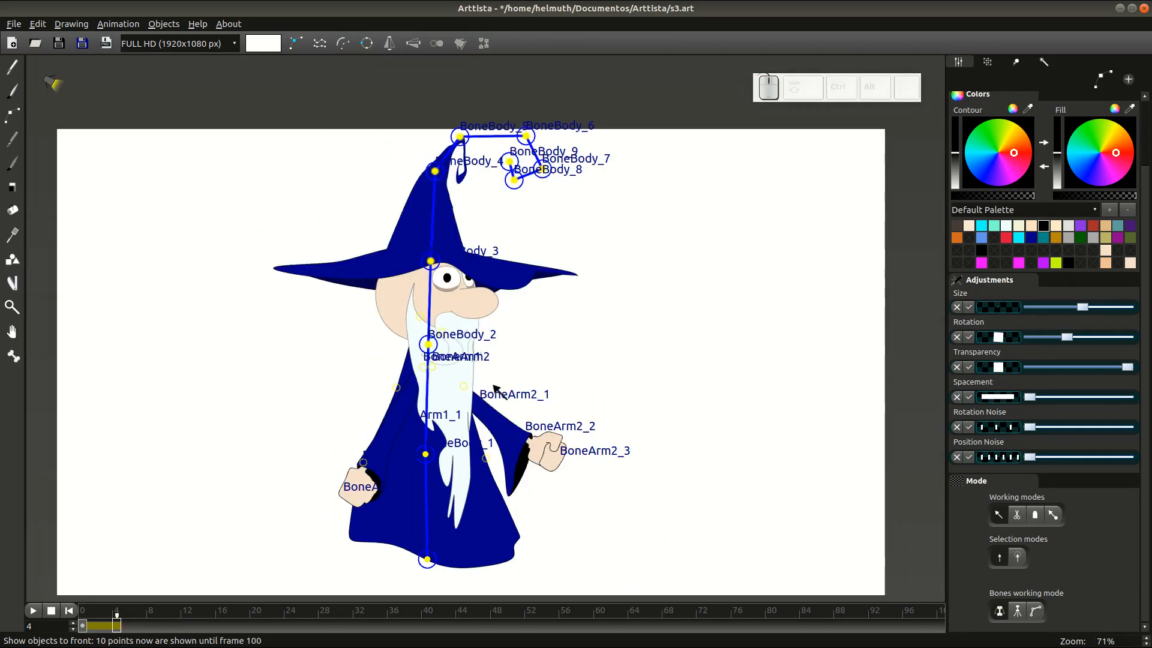
Leave edit mode and export the wizard to the shape library under the name Sorcerer
{"action": "key", "text": "Tab"}
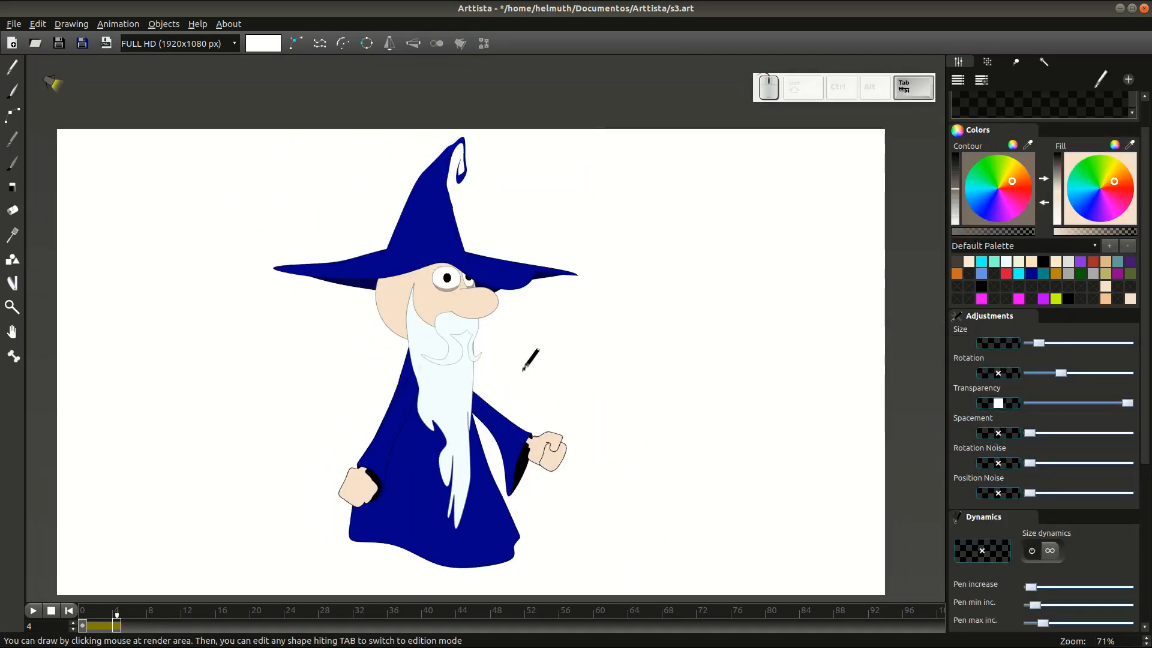
{"action": "scroll", "coordinate": [632, 324], "scroll_direction": "down", "scroll_amount": 2}
{"action": "scroll", "coordinate": [660, 372], "scroll_direction": "up", "scroll_amount": 2}
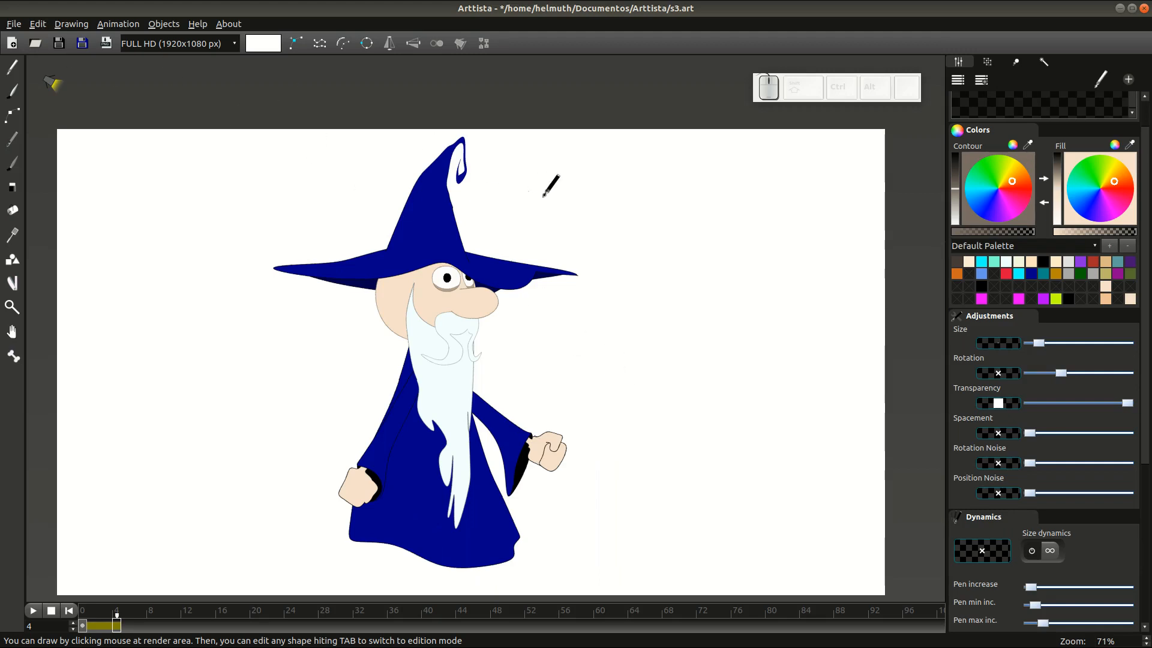
{"action": "left_click", "coordinate": [21, 27]}
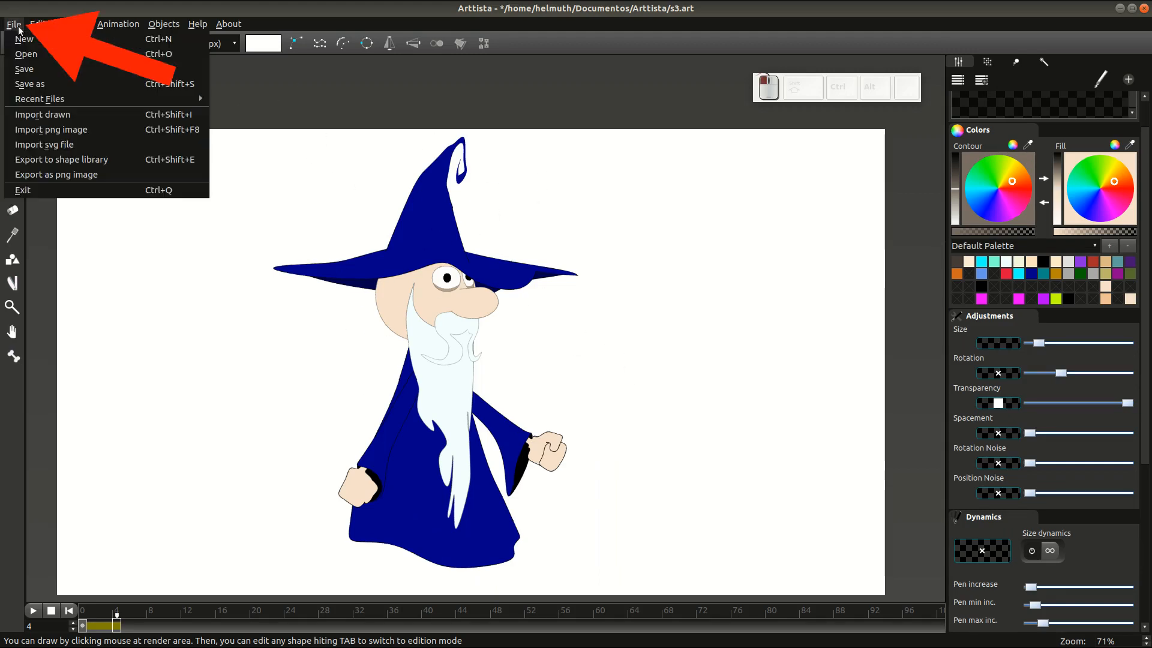
{"action": "left_click", "coordinate": [60, 159]}
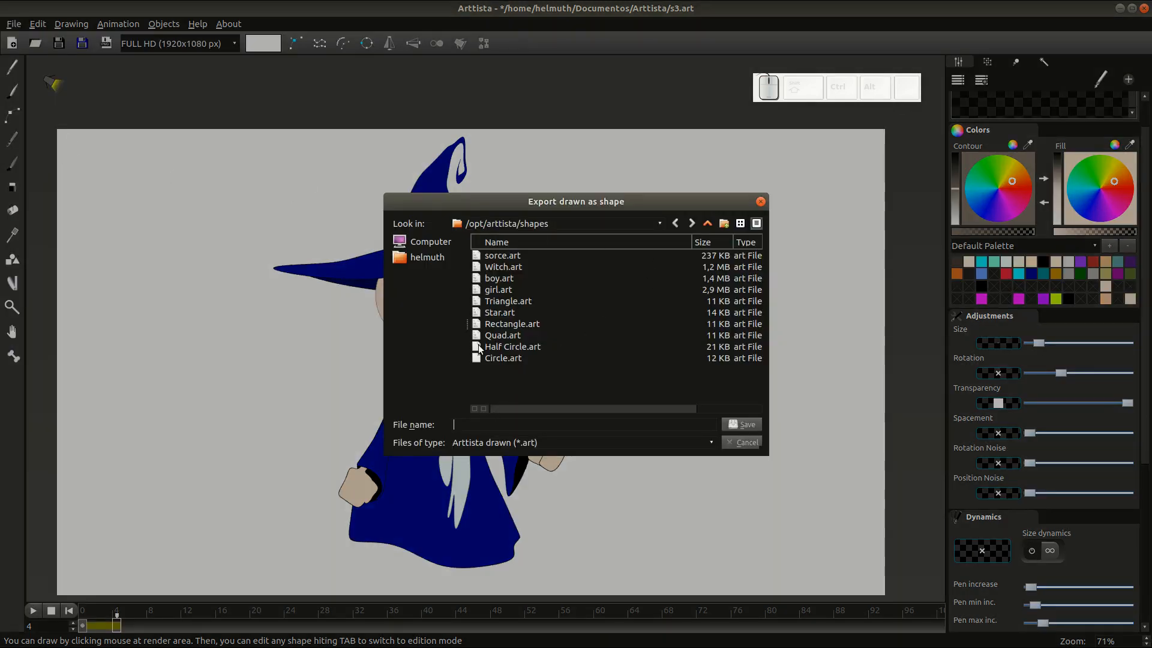
{"action": "key", "text": "shift"}
{"action": "type", "text": "Sorcerer"}
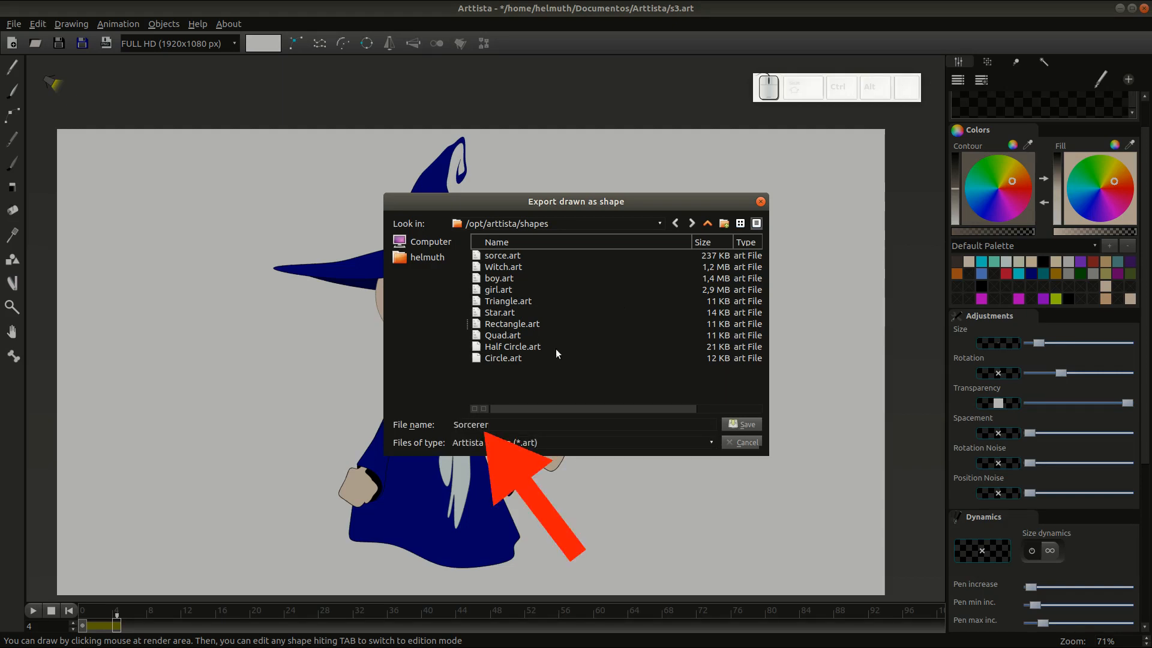
{"action": "left_click", "coordinate": [742, 424]}
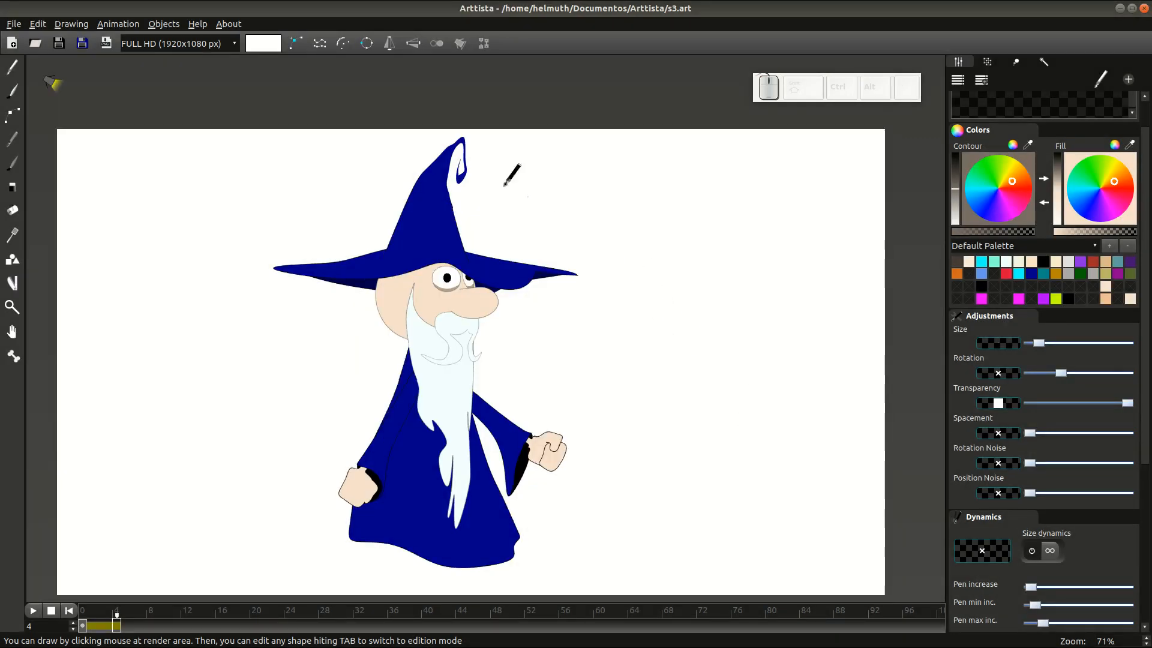
Start a new drawing and place the Sorcerer library shape on it, merging frame index 0 with both hide options on
{"action": "left_click", "coordinate": [12, 259]}
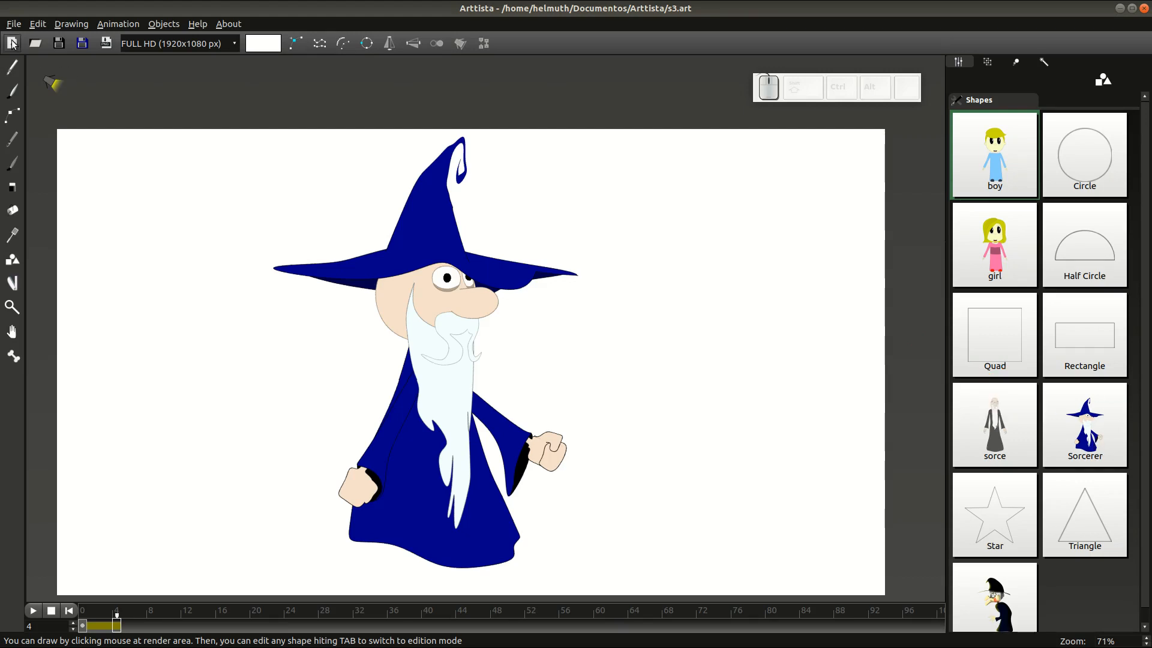
{"action": "left_click", "coordinate": [12, 43]}
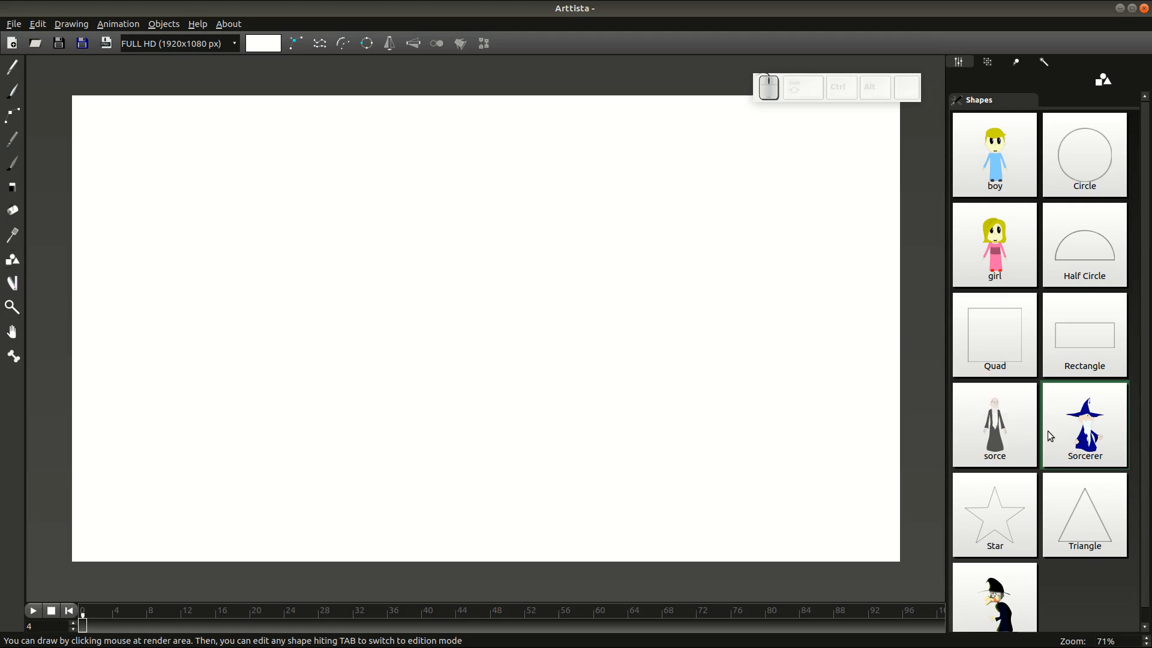
{"action": "key", "text": "shift"}
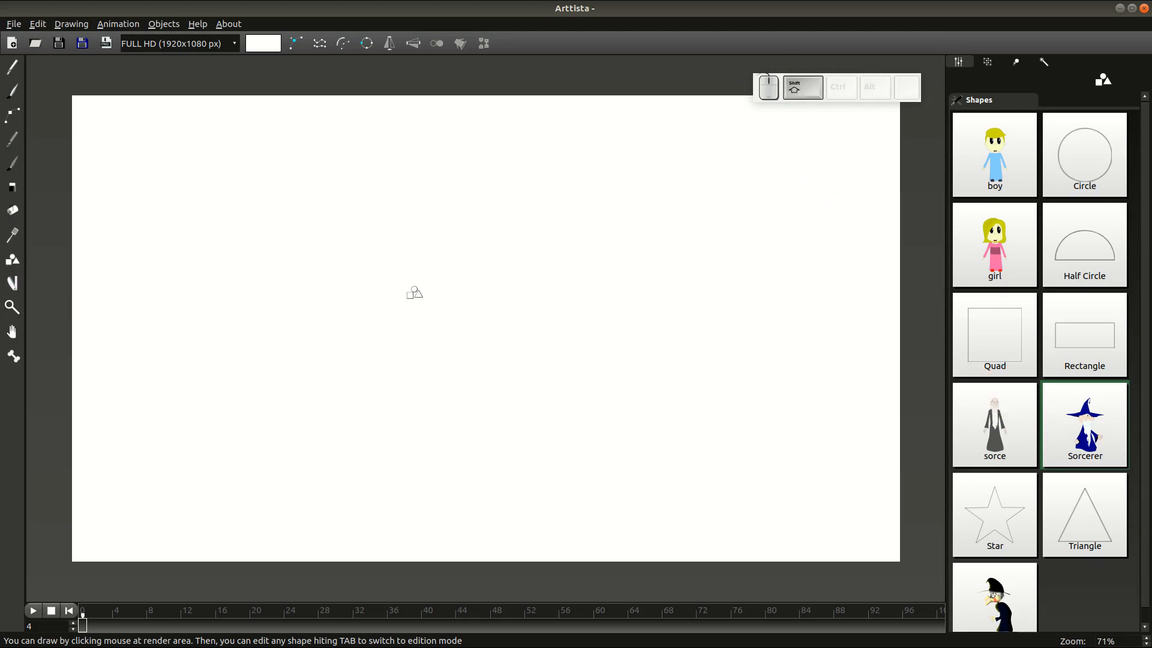
{"action": "left_click", "coordinate": [336, 281], "text": "shift"}
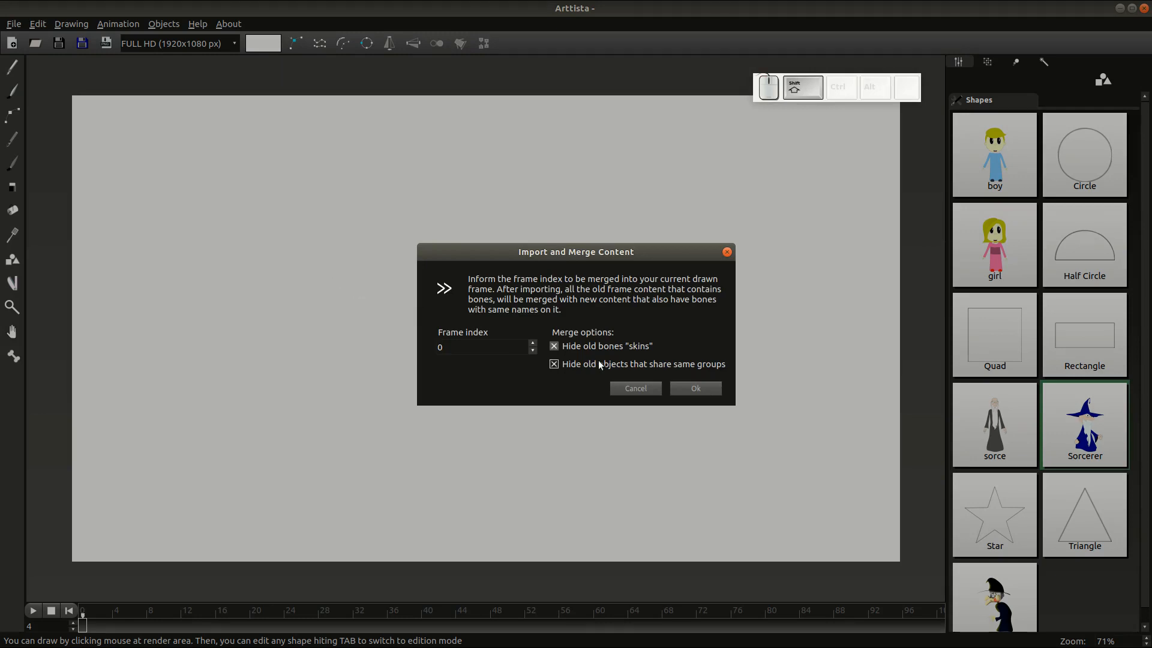
{"action": "left_click", "coordinate": [696, 389]}
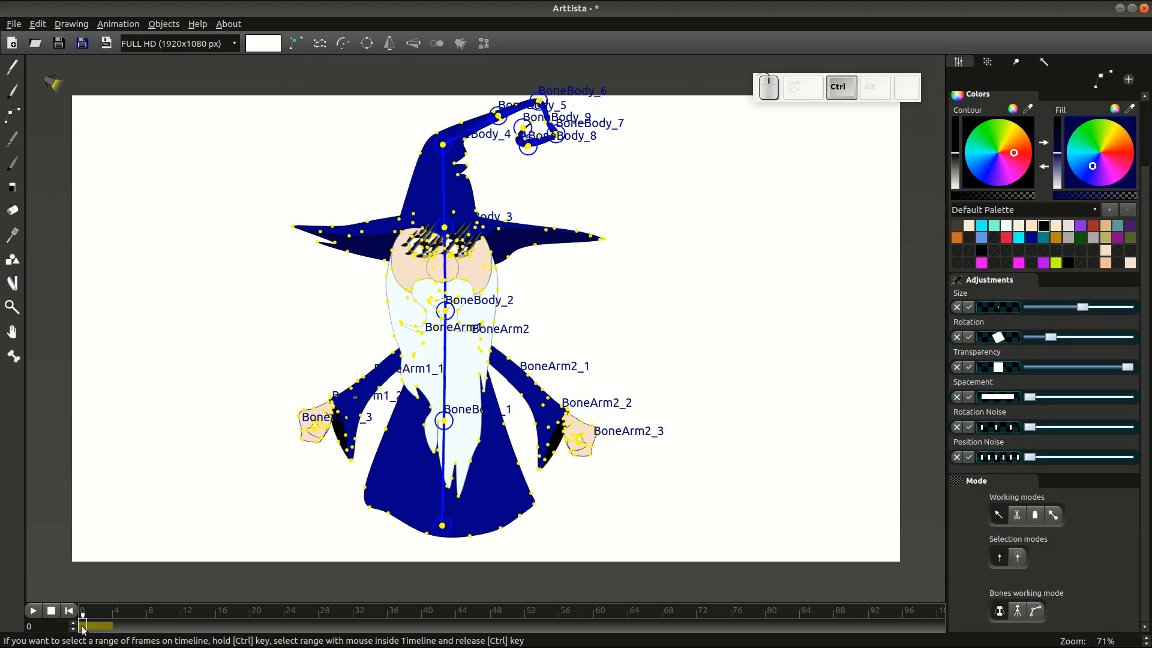
Add keyframes for the whole sorcerer at frames 0 and 6
{"action": "key", "text": "ctrl+k"}
{"action": "left_click_drag", "start_coordinate": [112, 627], "coordinate": [136, 625]}
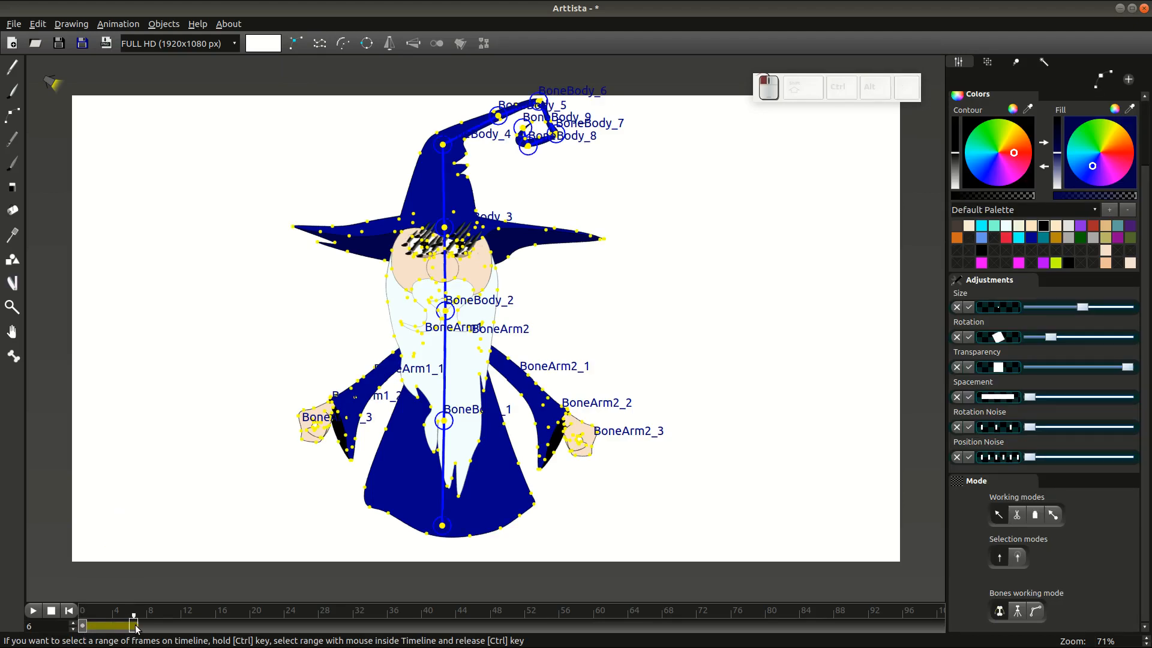
{"action": "key", "text": "ctrl+k"}
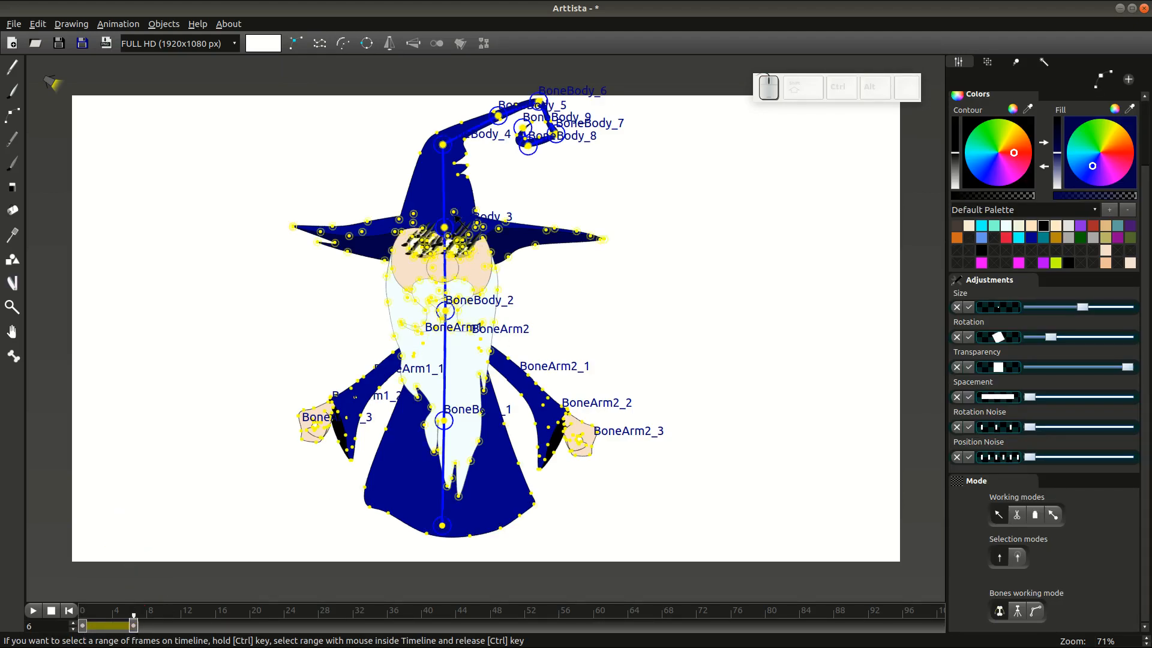
Pose the sorcerer on frame 6 by pulling bones BoneBody_3 and BoneBody_4 so body and hat lean sideways
{"action": "left_click", "coordinate": [524, 193]}
{"action": "left_click_drag", "start_coordinate": [448, 229], "coordinate": [539, 244]}
{"action": "left_click_drag", "start_coordinate": [572, 169], "coordinate": [596, 184]}
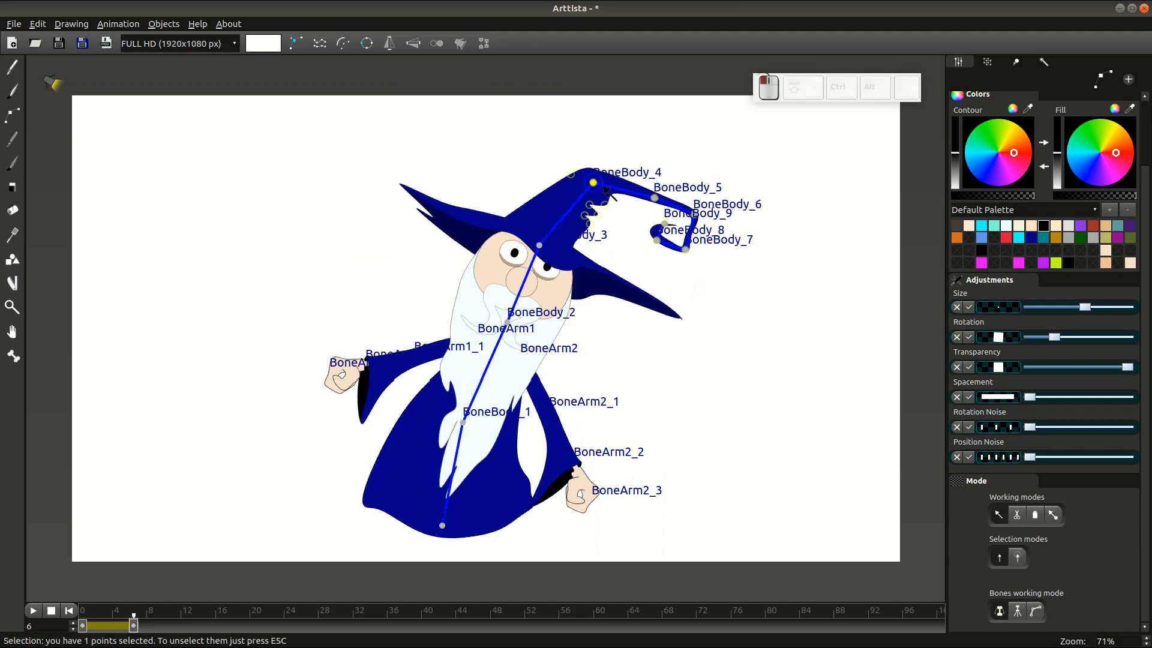
Pose the sorcerer on frame 6 by pulling hat bone BoneBody_6, raising the BoneArm1 arm and shifting the BoneArm2 arm slightly inward
{"action": "left_click_drag", "start_coordinate": [693, 217], "coordinate": [695, 224]}
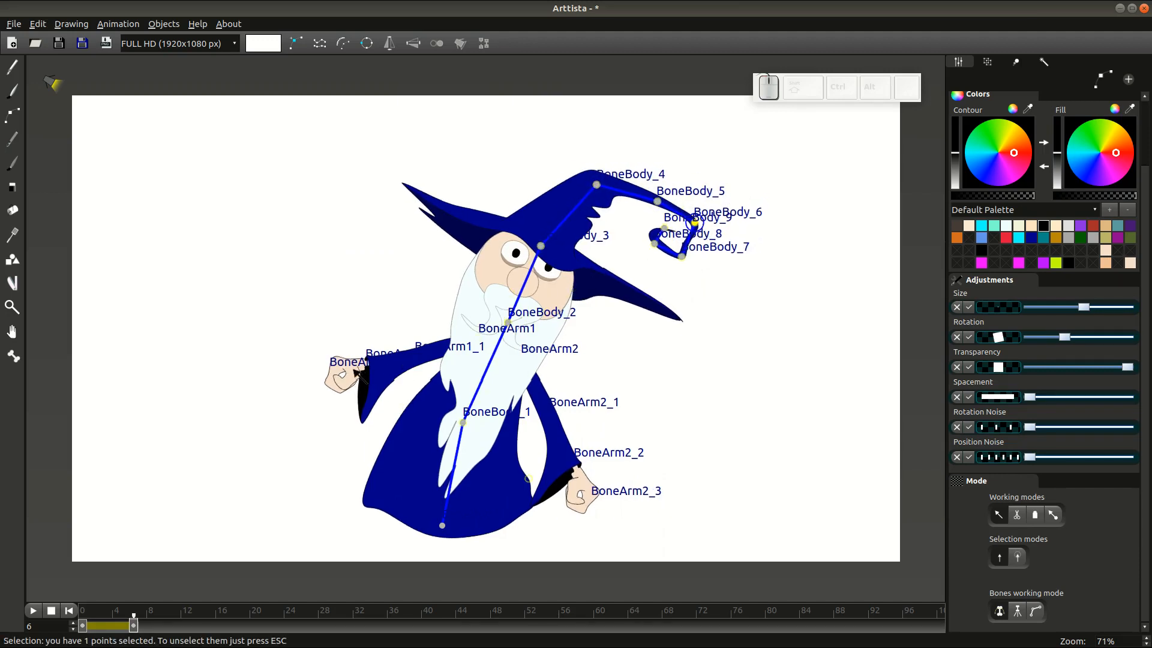
{"action": "left_click", "coordinate": [458, 46]}
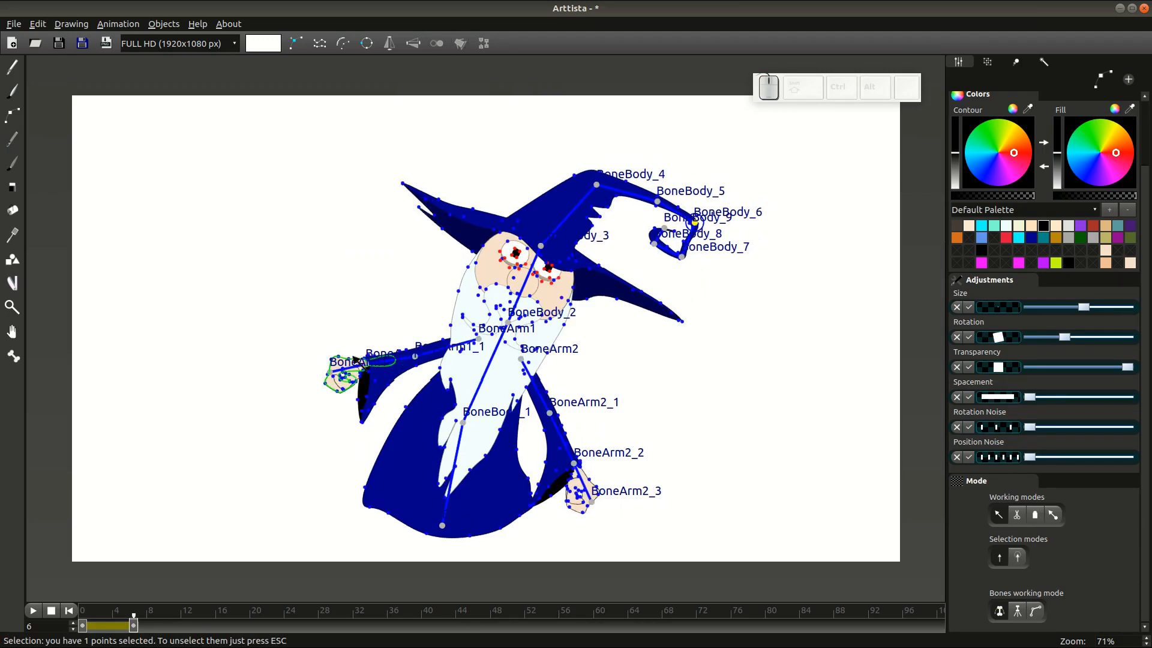
{"action": "key", "text": "q"}
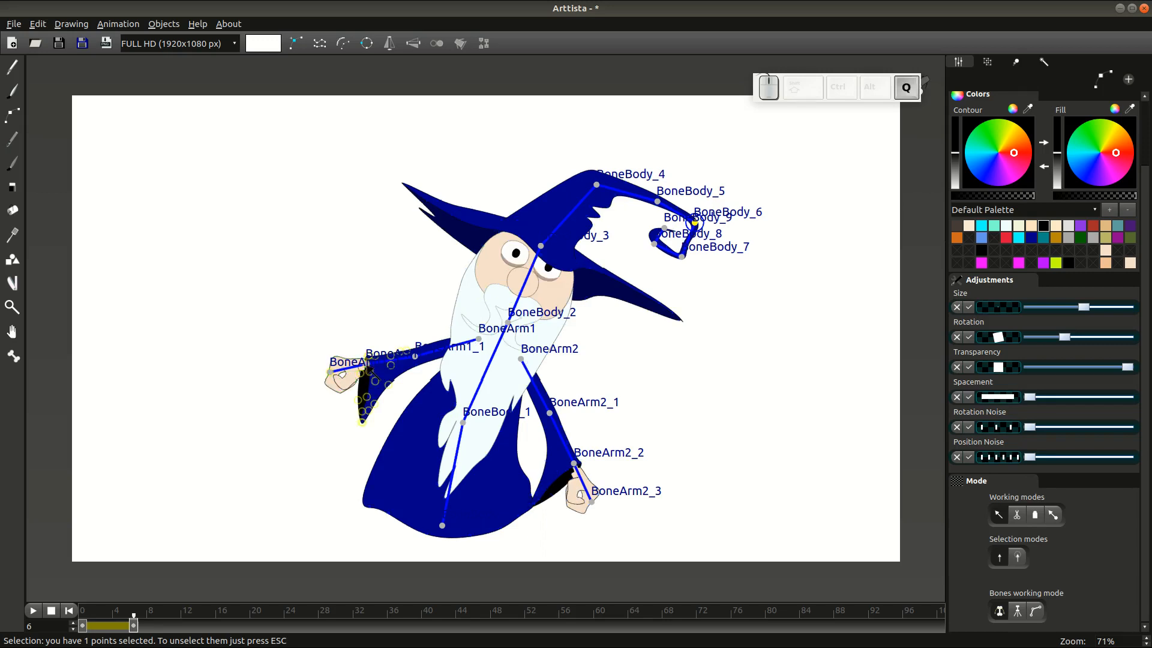
{"action": "left_click_drag", "start_coordinate": [399, 385], "coordinate": [387, 341]}
{"action": "left_click_drag", "start_coordinate": [580, 470], "coordinate": [575, 470]}
Select the whole sorcerer and record its pose on frame 6, then leave edit mode
{"action": "key", "text": "ctrl+a"}
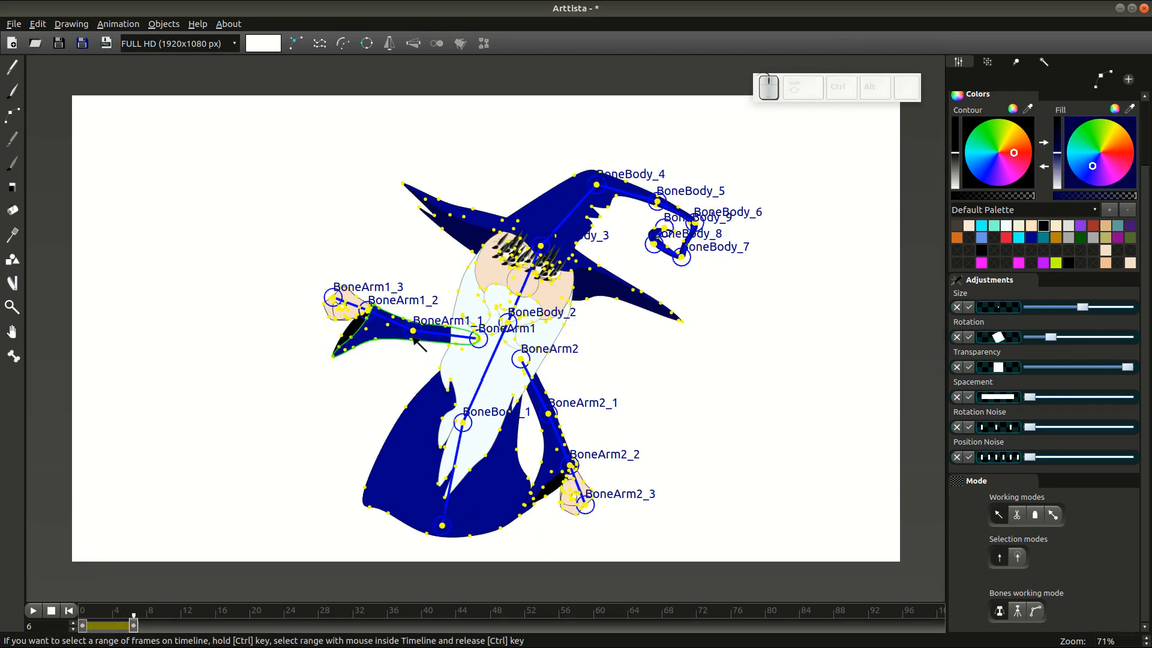
{"action": "key", "text": "F2"}
{"action": "mouse_move", "coordinate": [134, 610]}
{"action": "left_mouse_down"}
{"action": "mouse_move", "coordinate": [68, 610]}
{"action": "mouse_move", "coordinate": [133, 612]}
{"action": "left_mouse_up"}
{"action": "key", "text": "Tab"}
Add a keyframe on frame 7 and merge Sorcerer frame index 1 into the entire scene with both hide options on
{"action": "left_click", "coordinate": [143, 626]}
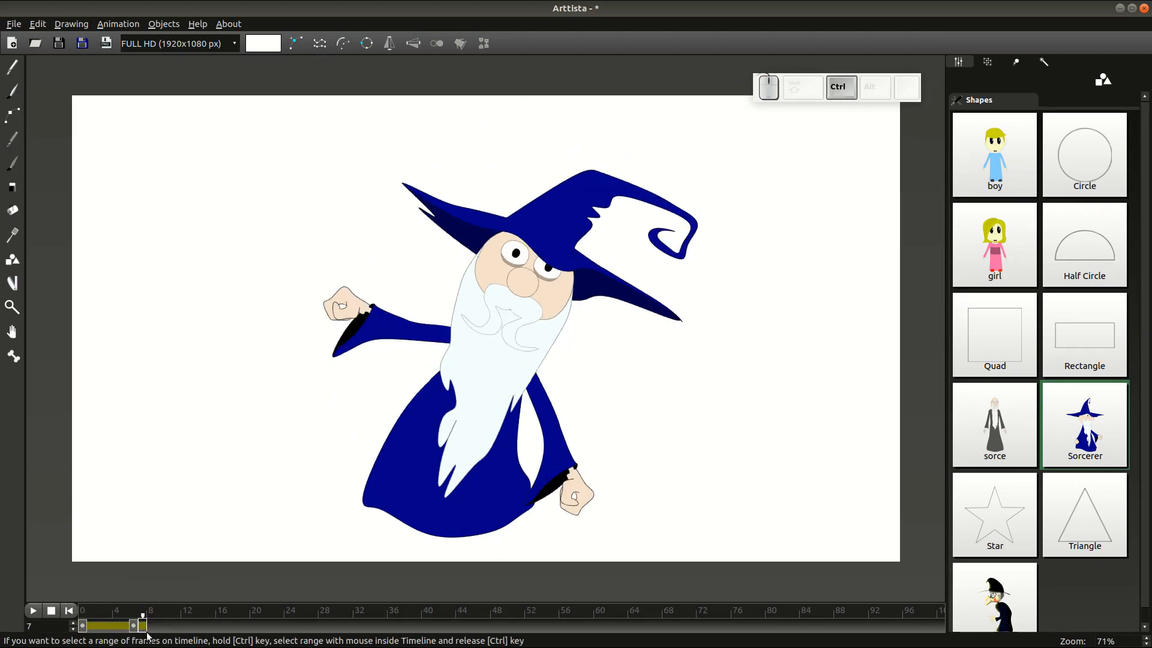
{"action": "key", "text": "ctrl+F2"}
{"action": "left_click", "coordinate": [1086, 430]}
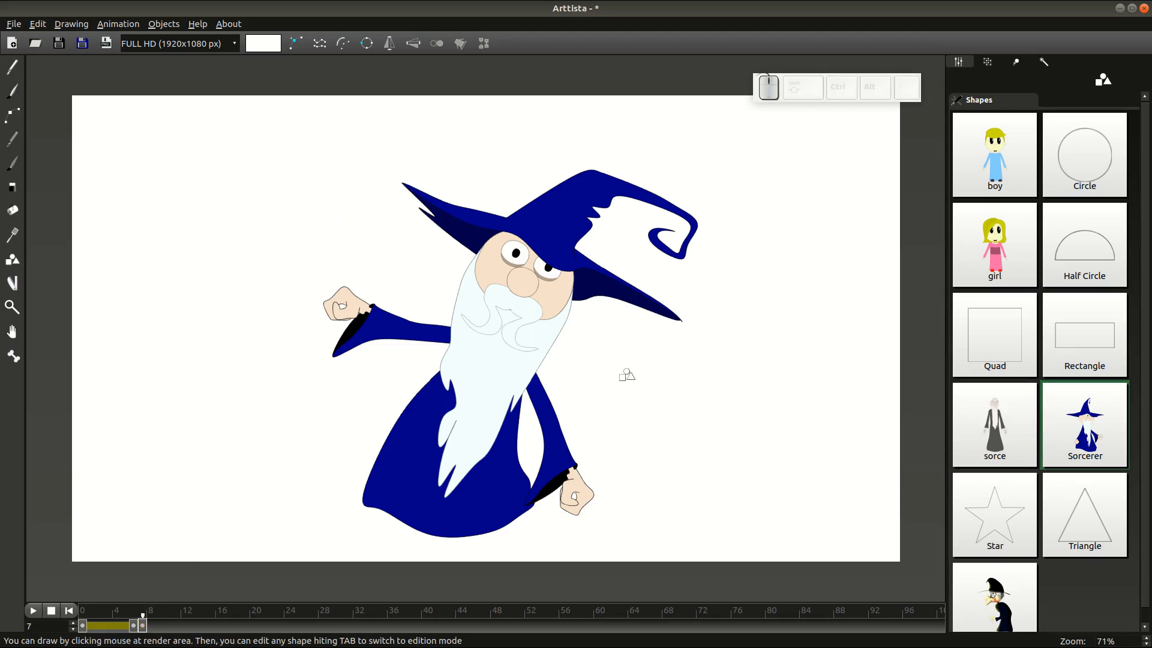
{"action": "key", "text": "shift"}
{"action": "left_click", "coordinate": [597, 361], "text": "shift"}
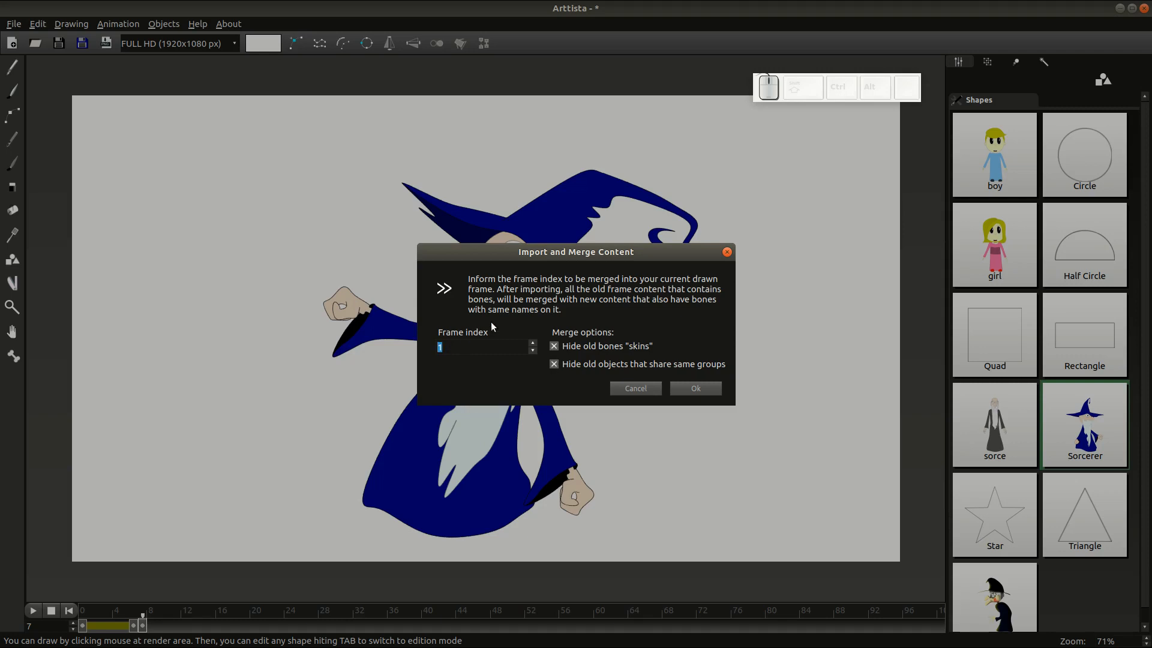
{"action": "left_click", "coordinate": [696, 387]}
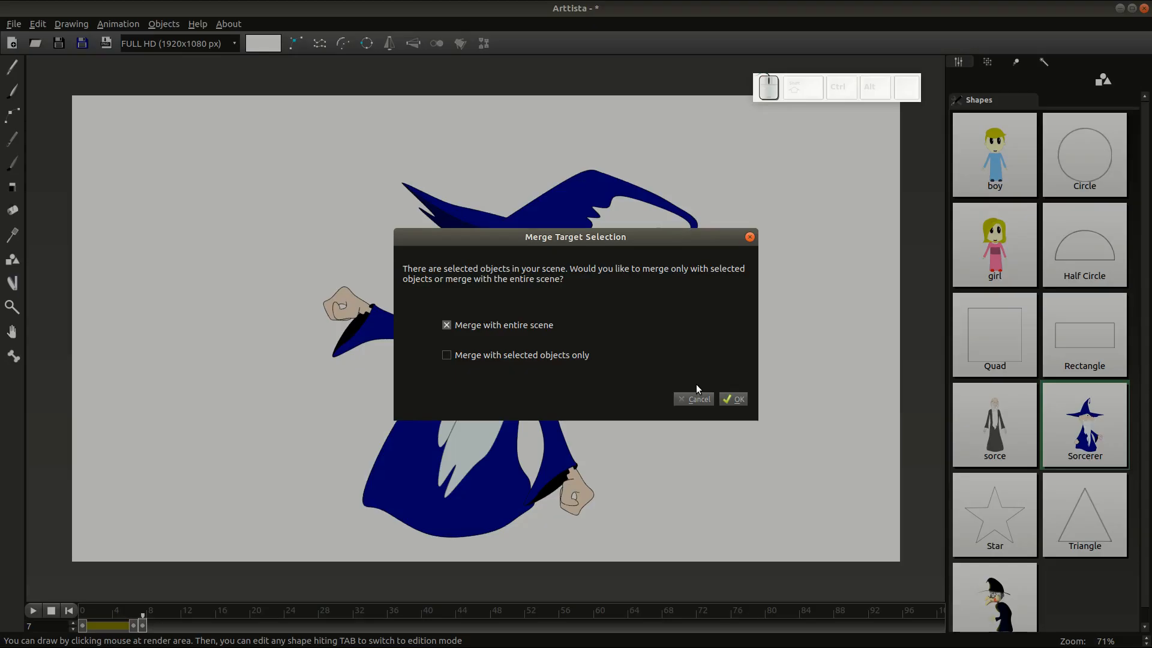
{"action": "left_click", "coordinate": [735, 399]}
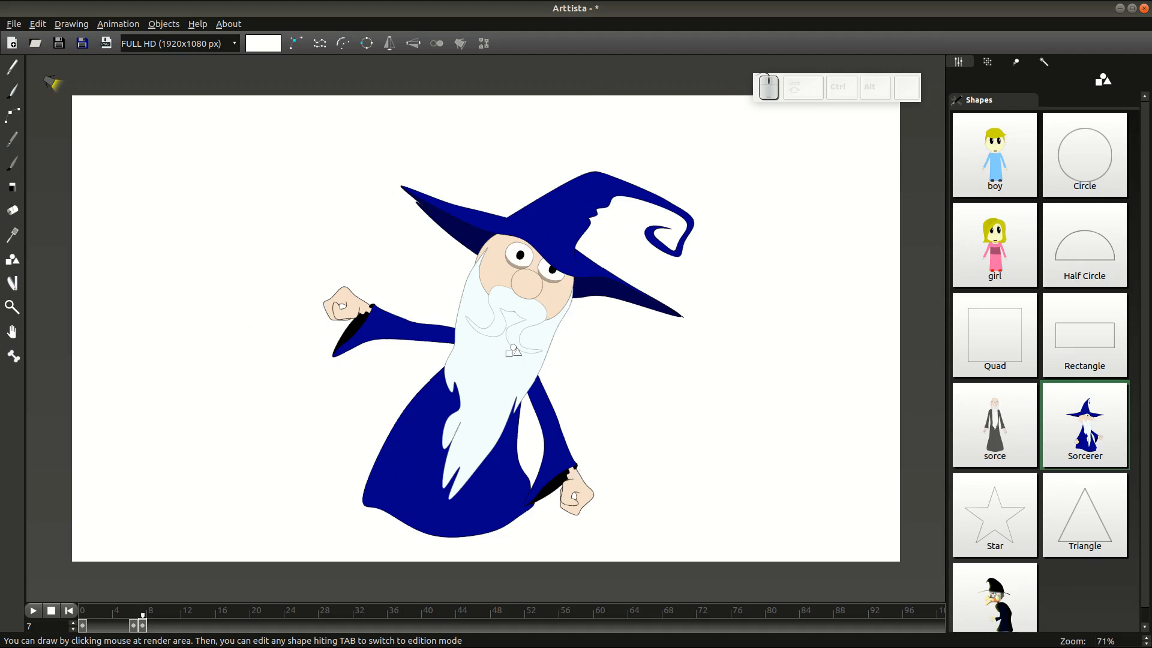
Compare the sorcerer on frames 6 and 7, and add a keyframe on frame 14
{"action": "left_click", "coordinate": [133, 628]}
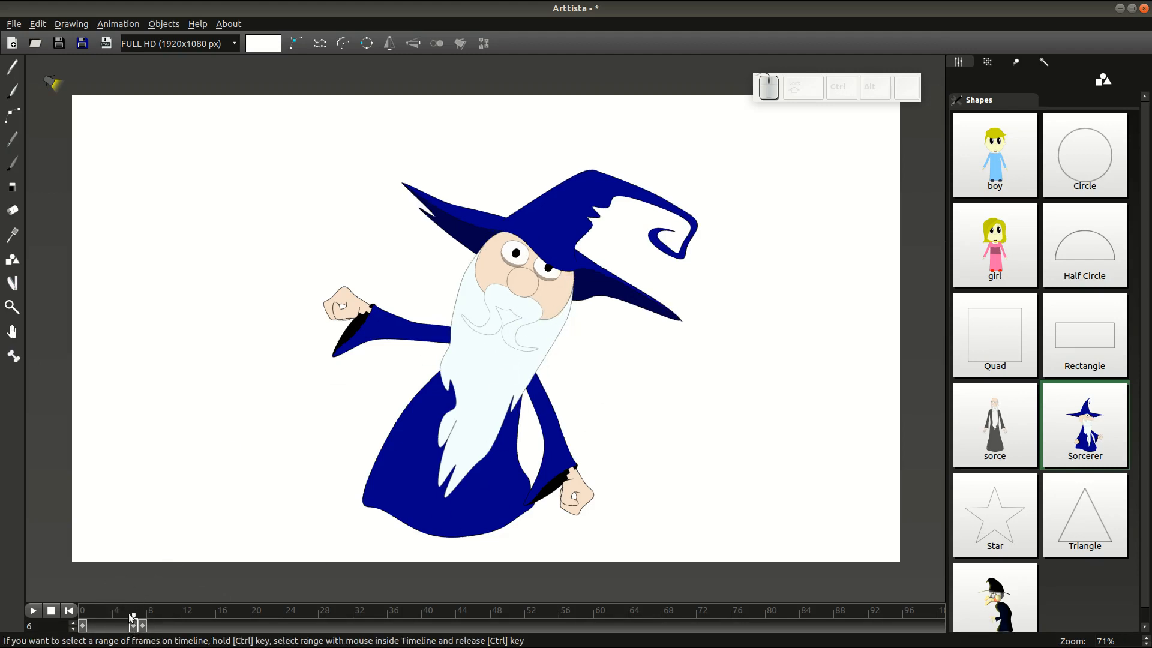
{"action": "left_click", "coordinate": [143, 627]}
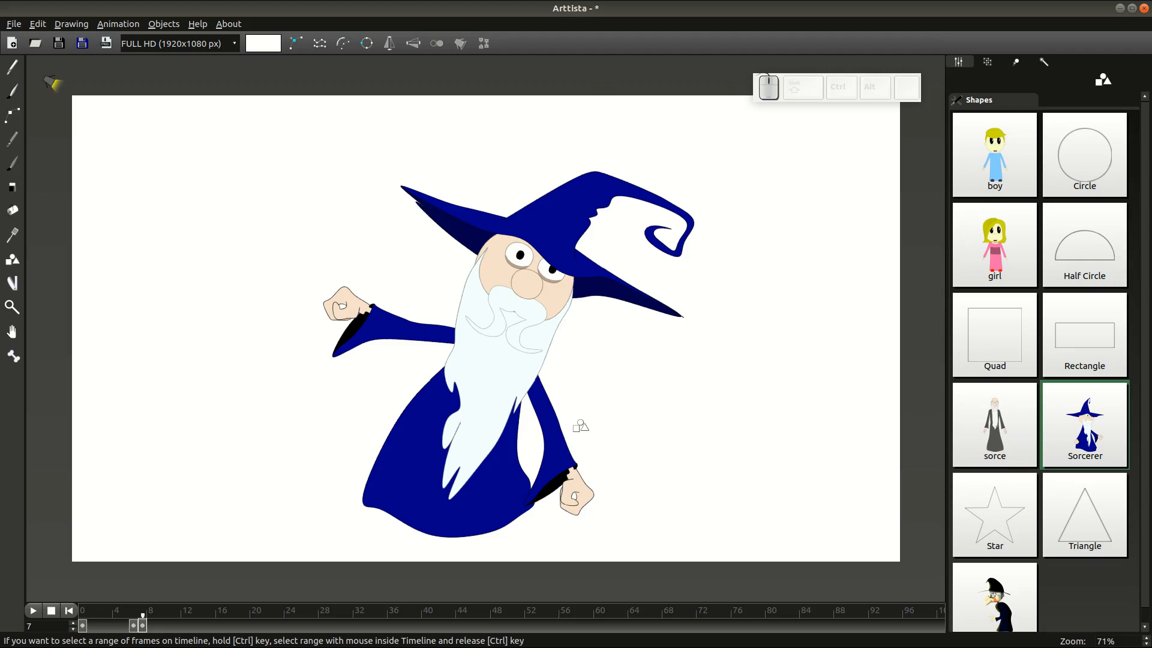
{"action": "left_click_drag", "start_coordinate": [147, 622], "coordinate": [193, 624]}
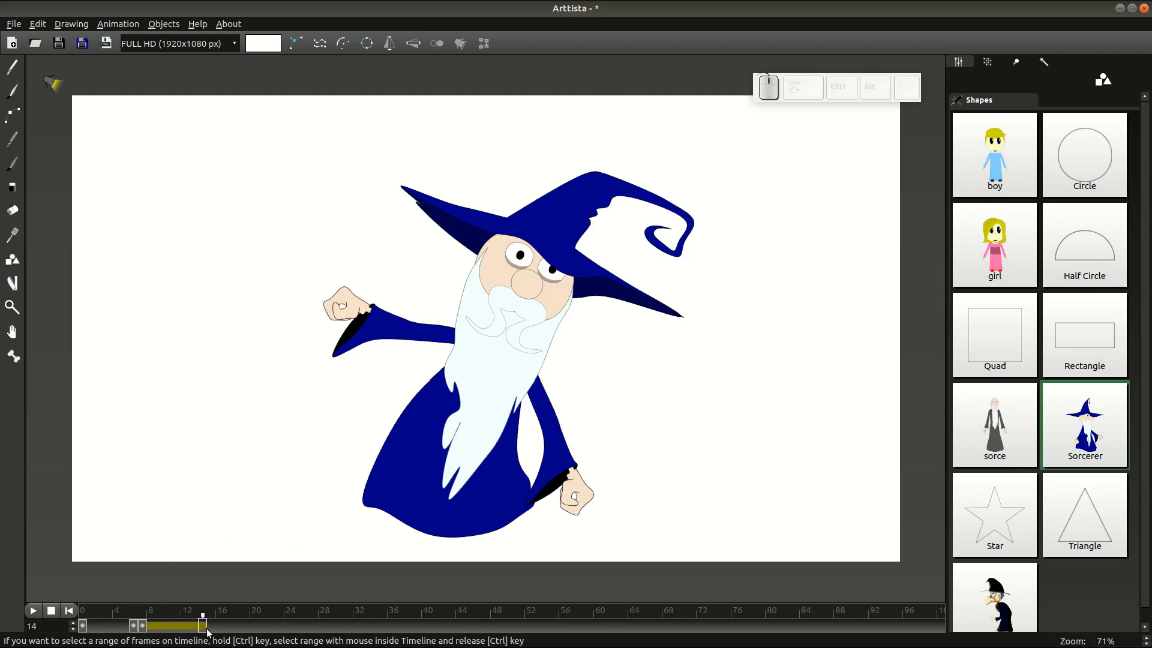
{"action": "key", "text": "ctrl"}
{"action": "key", "text": "ctrl+v"}
{"action": "key", "text": "space"}
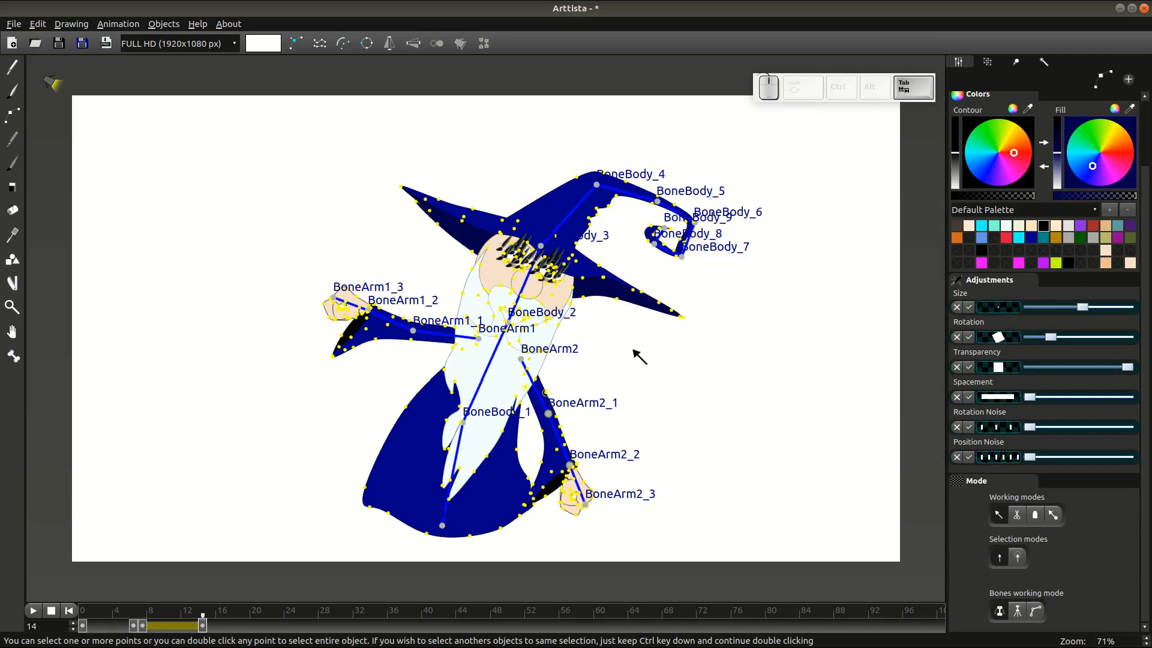
Bend the sorcerer further sideways on frame 14 by pulling bones BoneBody_2, BoneArm2_1, BoneArm2_2, BoneBody_4 and BoneBody_3
{"action": "left_click_drag", "start_coordinate": [509, 326], "coordinate": [540, 339]}
{"action": "left_click", "coordinate": [563, 441]}
{"action": "left_click_drag", "start_coordinate": [562, 441], "coordinate": [579, 430]}
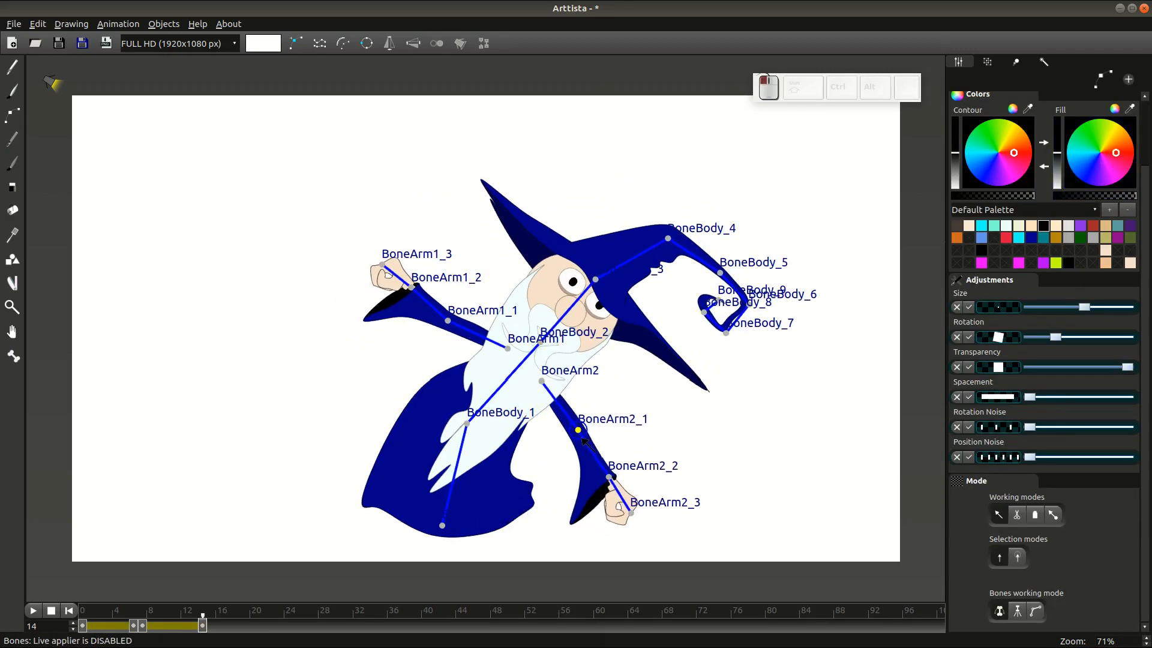
{"action": "left_click", "coordinate": [610, 478]}
{"action": "left_click_drag", "start_coordinate": [609, 478], "coordinate": [622, 464]}
{"action": "left_click_drag", "start_coordinate": [669, 240], "coordinate": [676, 257]}
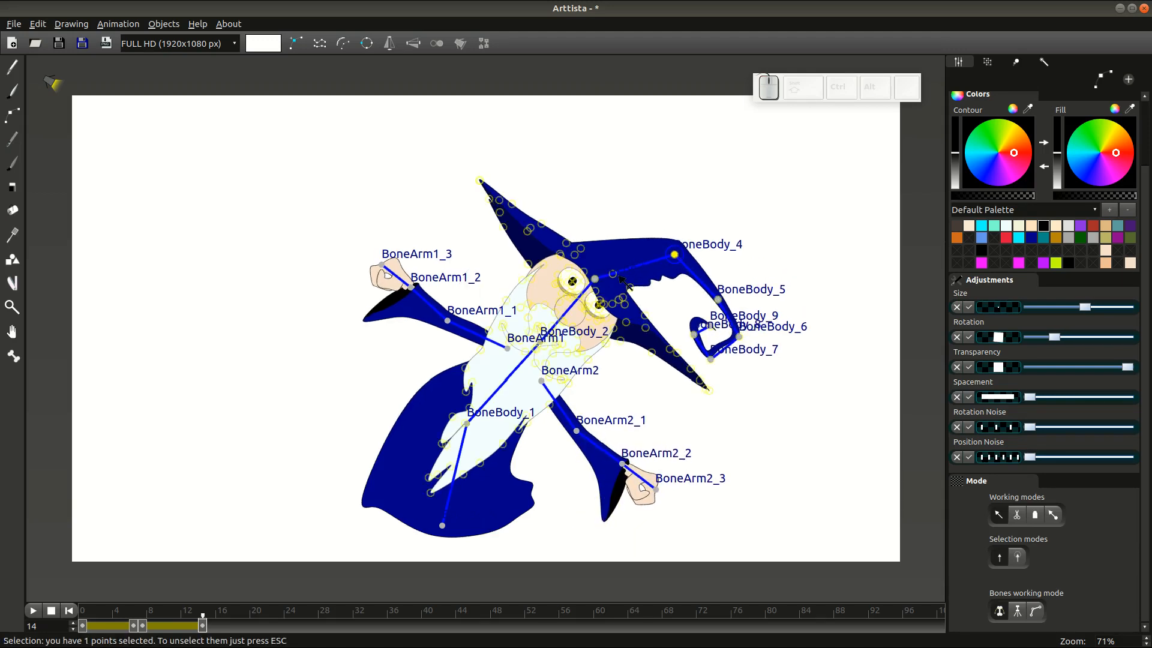
{"action": "left_click_drag", "start_coordinate": [597, 280], "coordinate": [624, 295]}
Check the pose against frame 7, then select the whole sorcerer on frame 14 and leave edit mode
{"action": "key", "text": "ctrl+Left"}
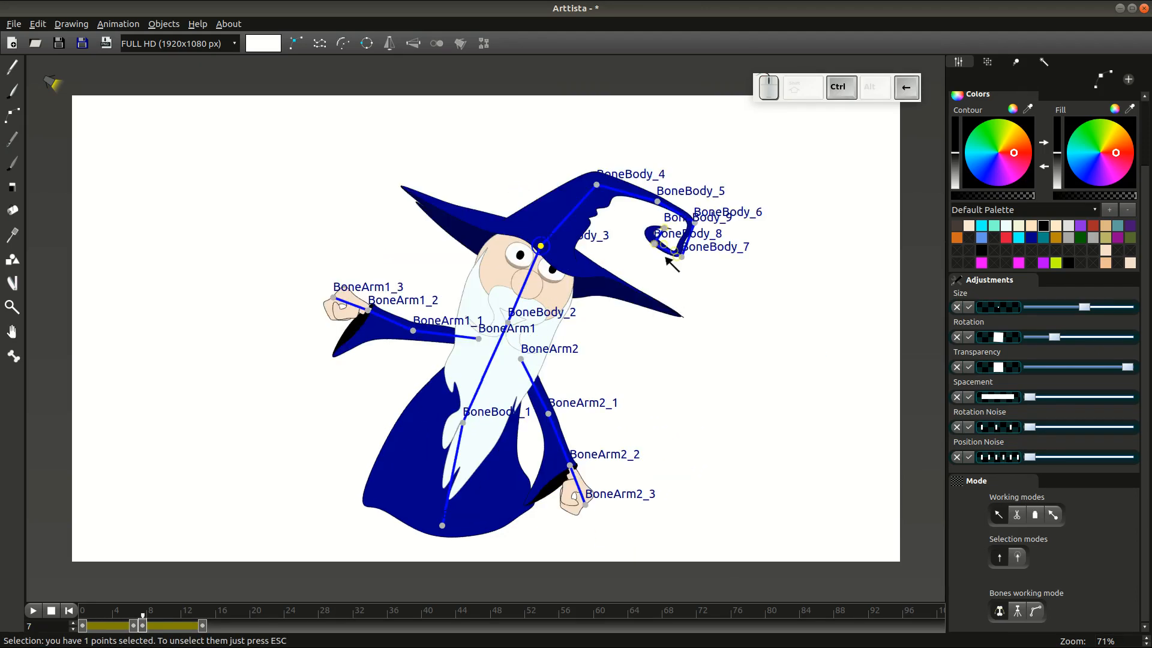
{"action": "key", "text": "ctrl+Right"}
{"action": "key", "text": "ctrl+a"}
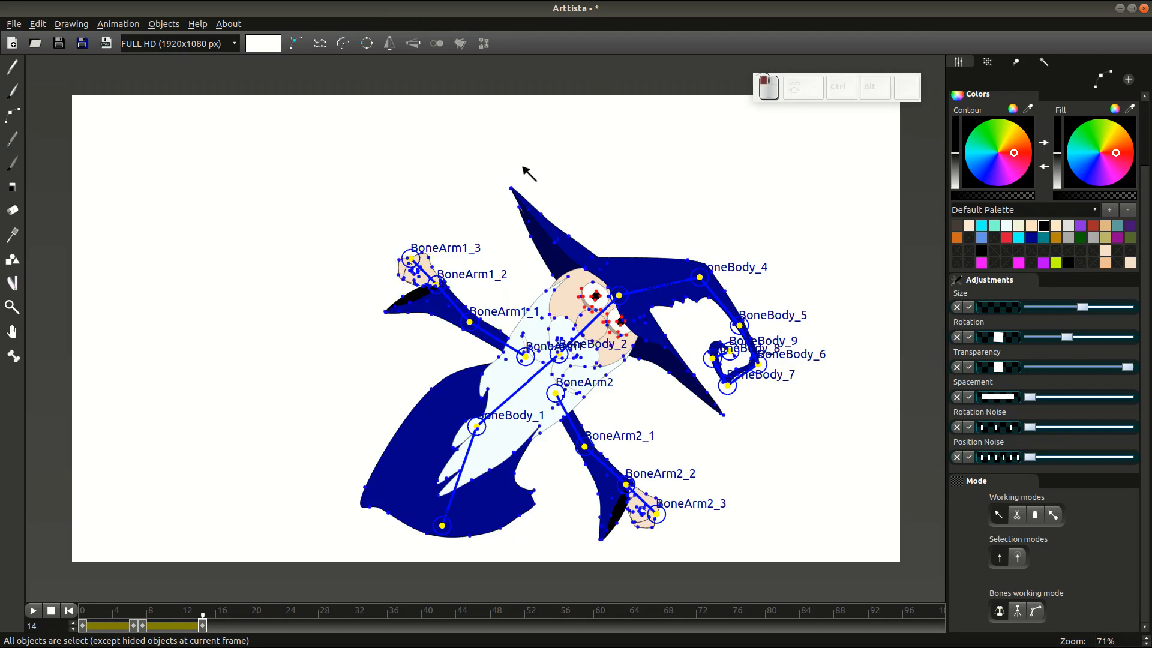
{"action": "key", "text": "ctrl+a"}
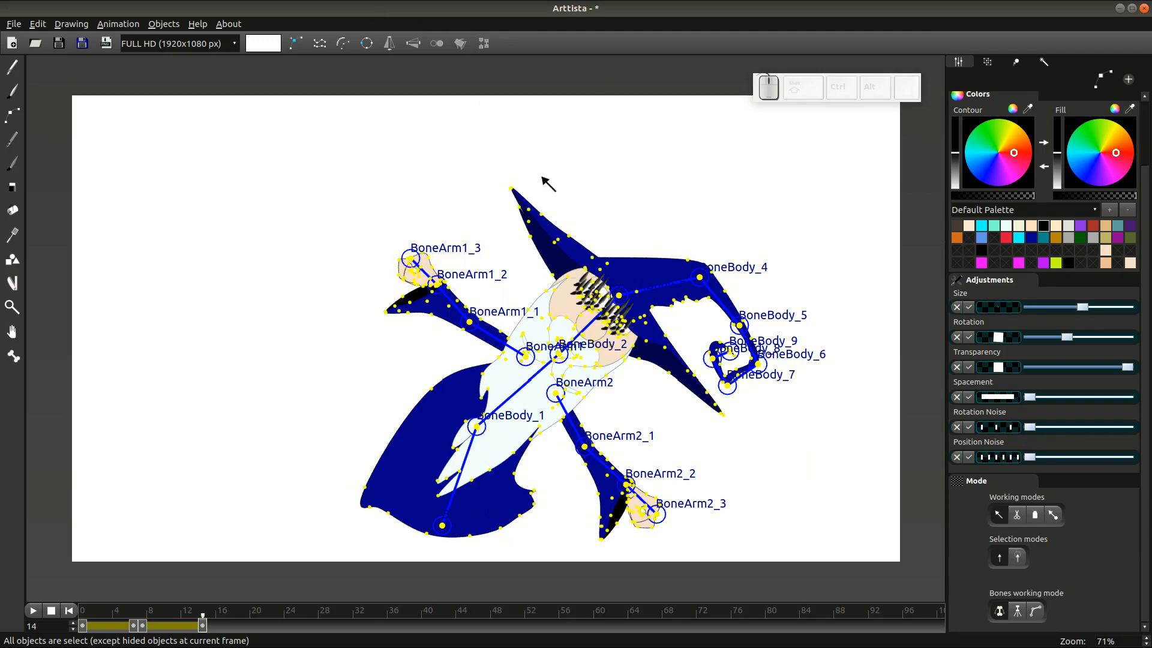
{"action": "left_click", "coordinate": [173, 606]}
{"action": "key", "text": "Tab"}
{"action": "mouse_move", "coordinate": [172, 604]}
{"action": "left_mouse_down"}
{"action": "mouse_move", "coordinate": [111, 598]}
{"action": "mouse_move", "coordinate": [185, 600]}
{"action": "left_mouse_up"}
{"action": "left_click", "coordinate": [199, 601]}
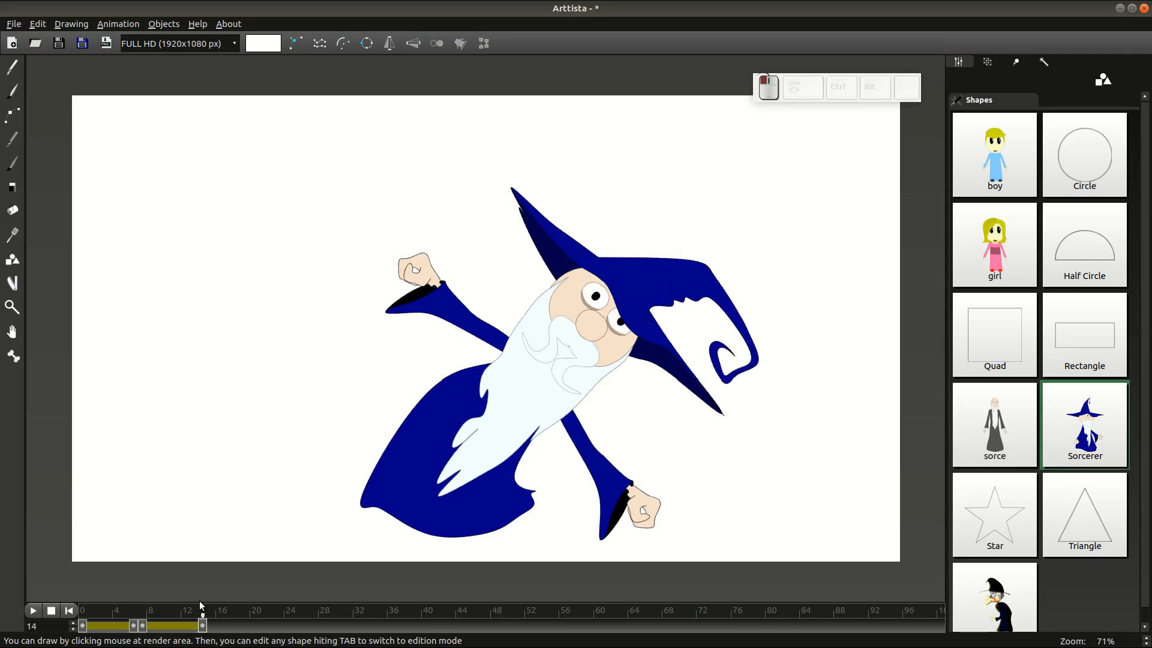
Add a keyframe on frame 15 and merge Sorcerer frame index 2 into the entire scene with both hide options on
{"action": "left_click", "coordinate": [213, 628]}
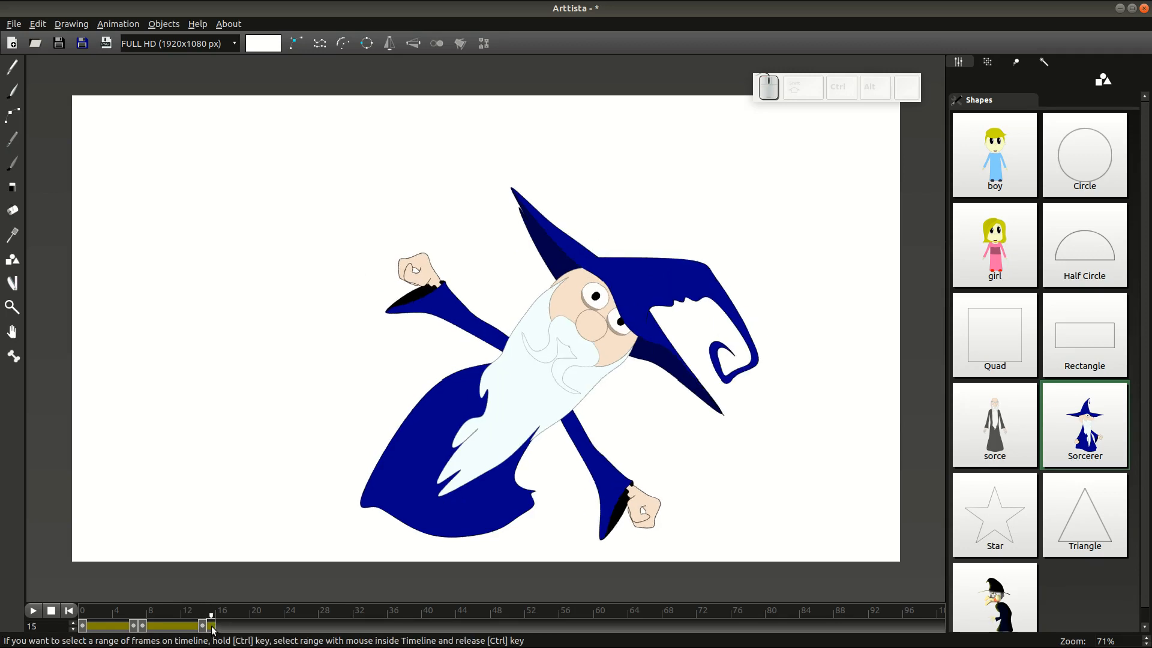
{"action": "key", "text": "ctrl"}
{"action": "left_click", "coordinate": [1087, 430]}
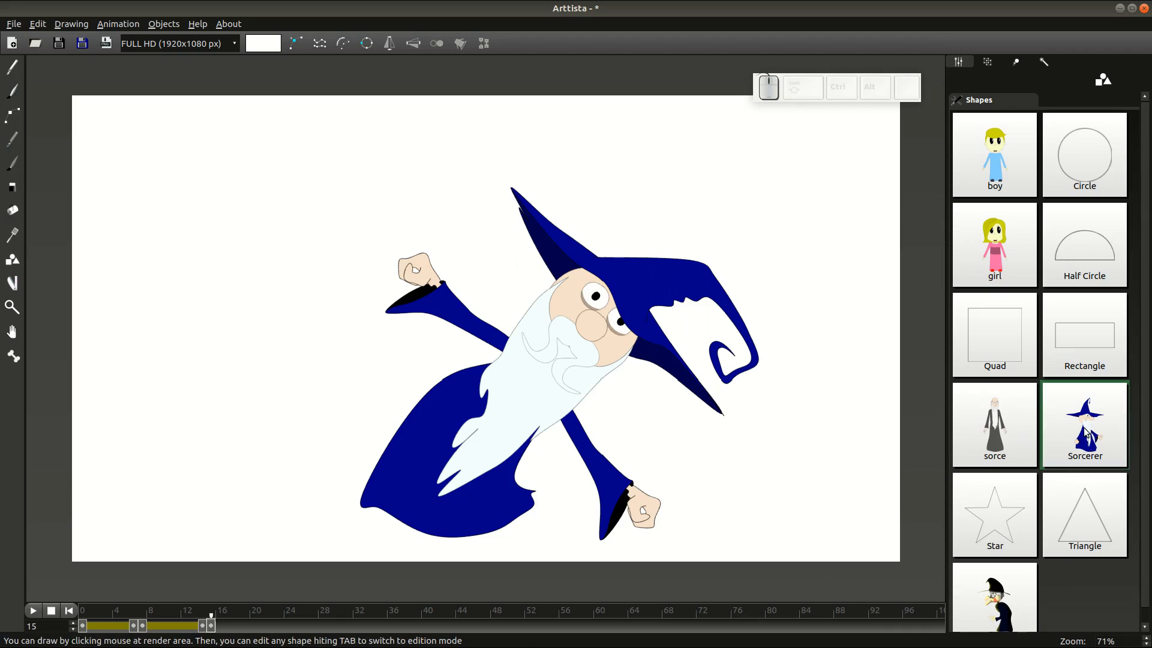
{"action": "key", "text": "shift"}
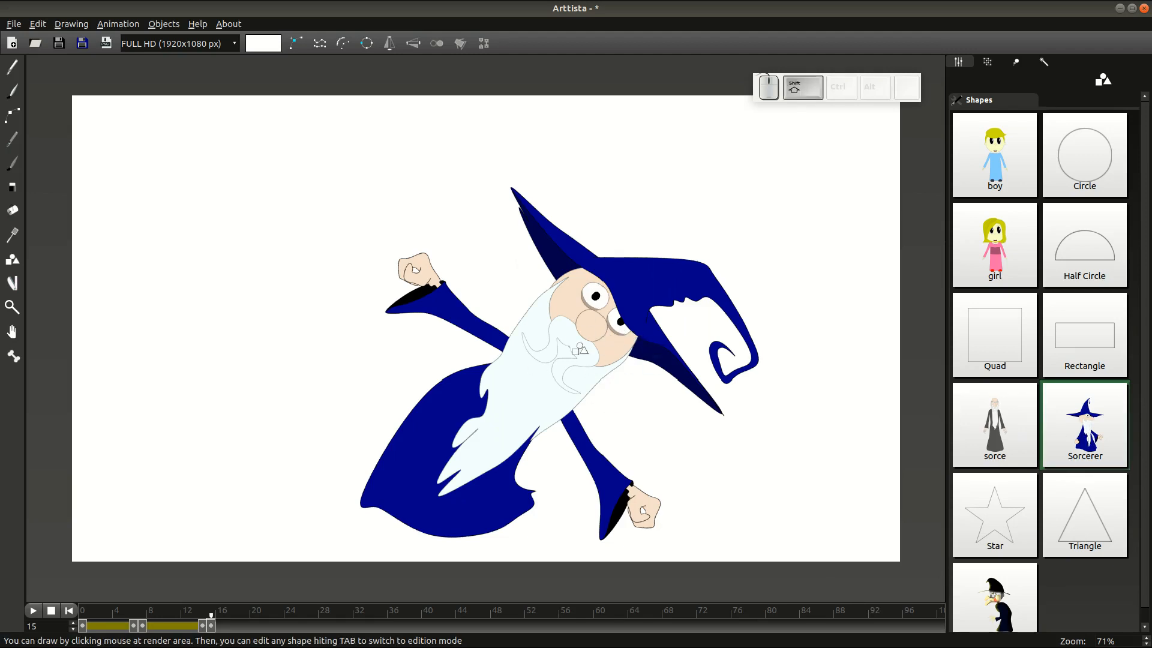
{"action": "left_click", "coordinate": [638, 368], "text": "shift"}
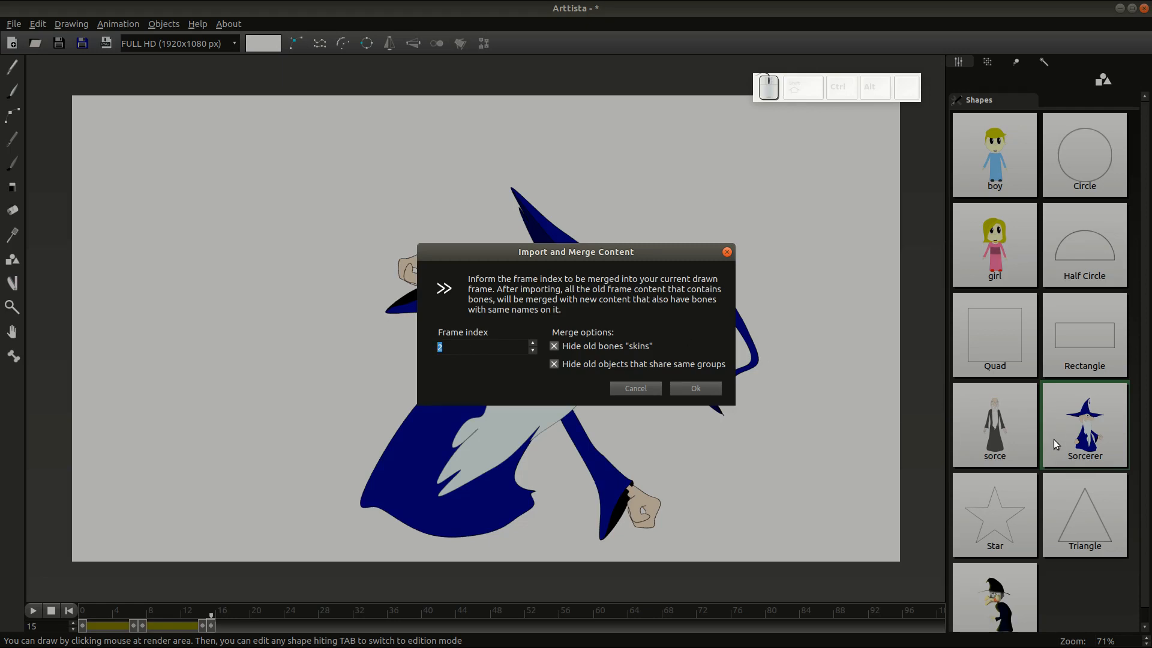
{"action": "left_click", "coordinate": [696, 387]}
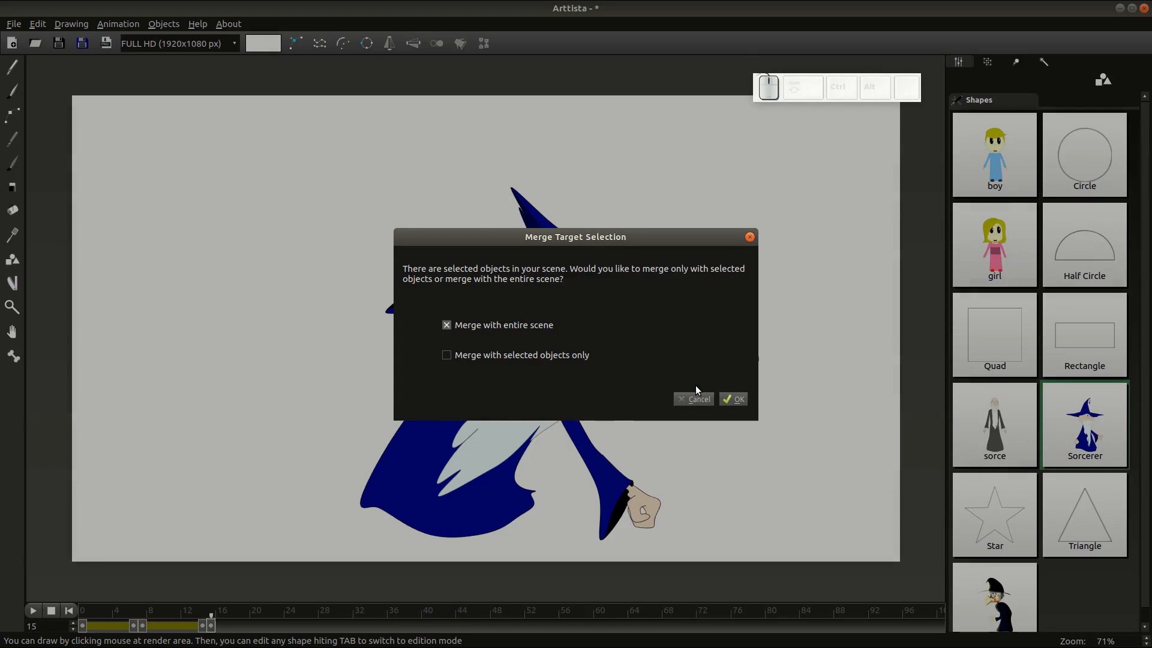
{"action": "left_click", "coordinate": [737, 400]}
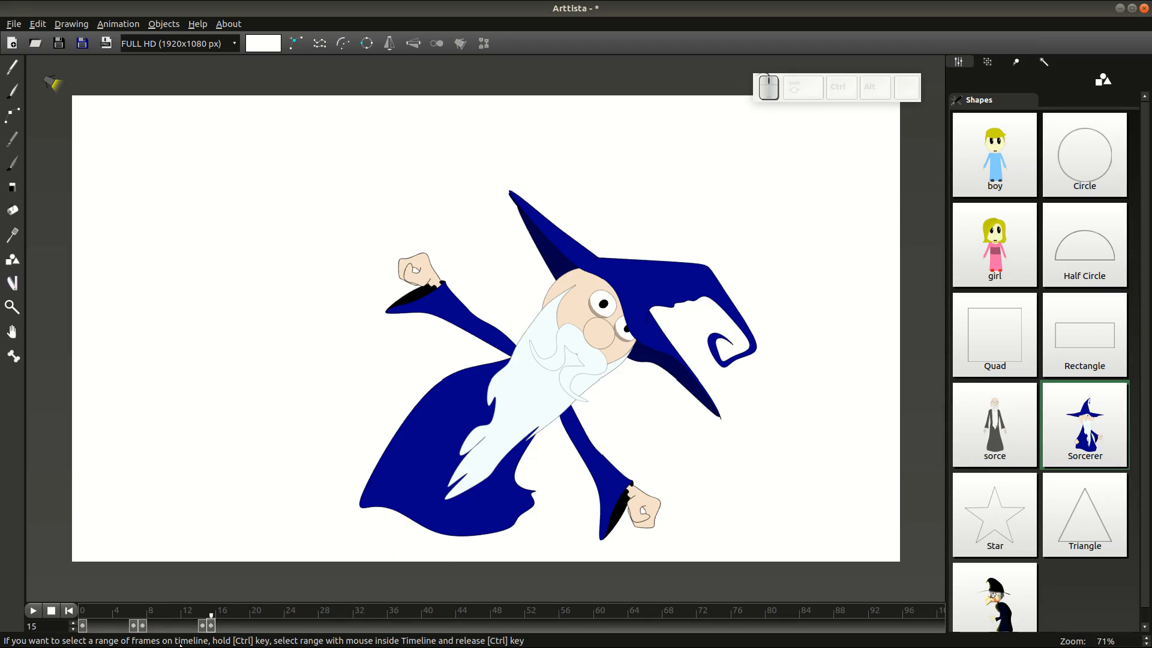
Add a keyframe on frame 23 and enter edit mode for the sorcerer's bones
{"action": "key", "text": "Left"}
{"action": "left_click", "coordinate": [214, 630]}
{"action": "left_click_drag", "start_coordinate": [234, 629], "coordinate": [284, 627]}
{"action": "key", "text": "ctrl"}
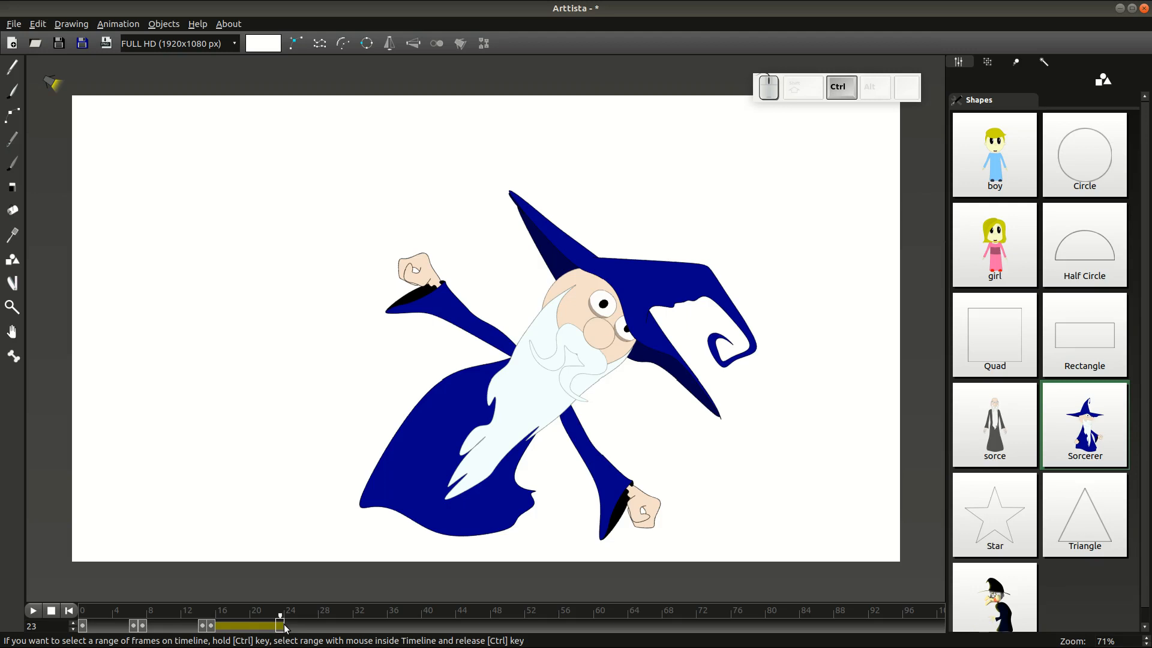
{"action": "key", "text": "q"}
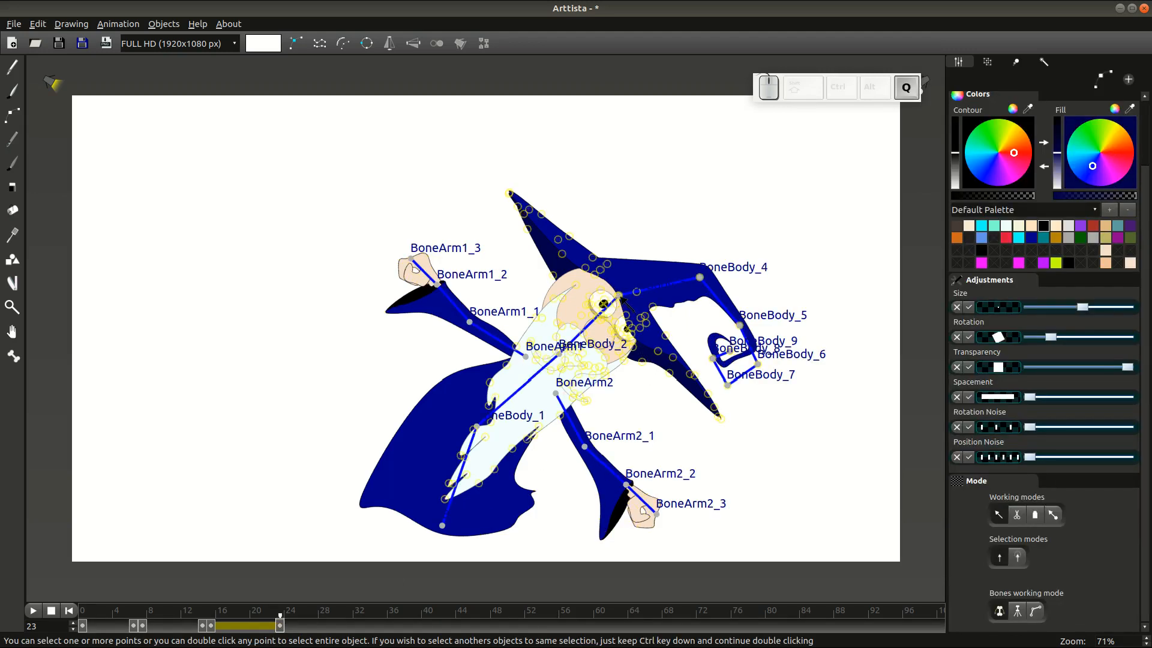
Pose the sorcerer on frame 23 by pulling bones BoneBody_3, BoneArm2_1, BoneArm1_2, BoneBody_4 and BoneBody_5 so body, arms and hat stretch out
{"action": "left_click_drag", "start_coordinate": [620, 299], "coordinate": [673, 317]}
{"action": "left_click_drag", "start_coordinate": [613, 473], "coordinate": [629, 459]}
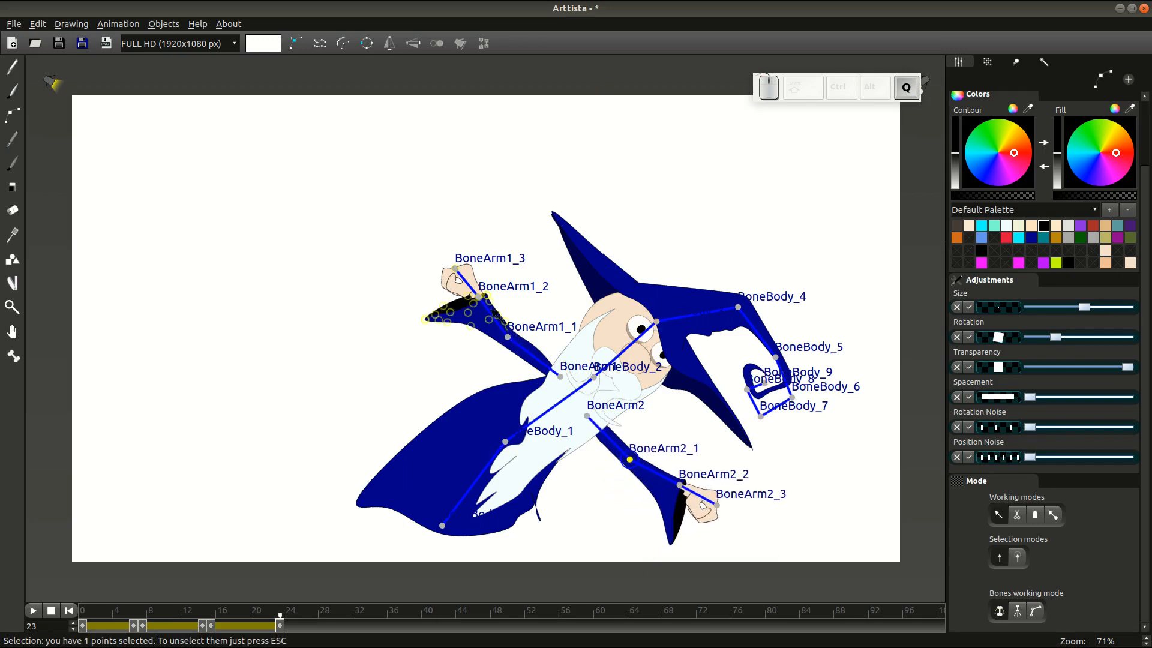
{"action": "left_click_drag", "start_coordinate": [486, 300], "coordinate": [526, 276]}
{"action": "left_click_drag", "start_coordinate": [738, 307], "coordinate": [738, 292]}
{"action": "left_click_drag", "start_coordinate": [789, 326], "coordinate": [795, 299]}
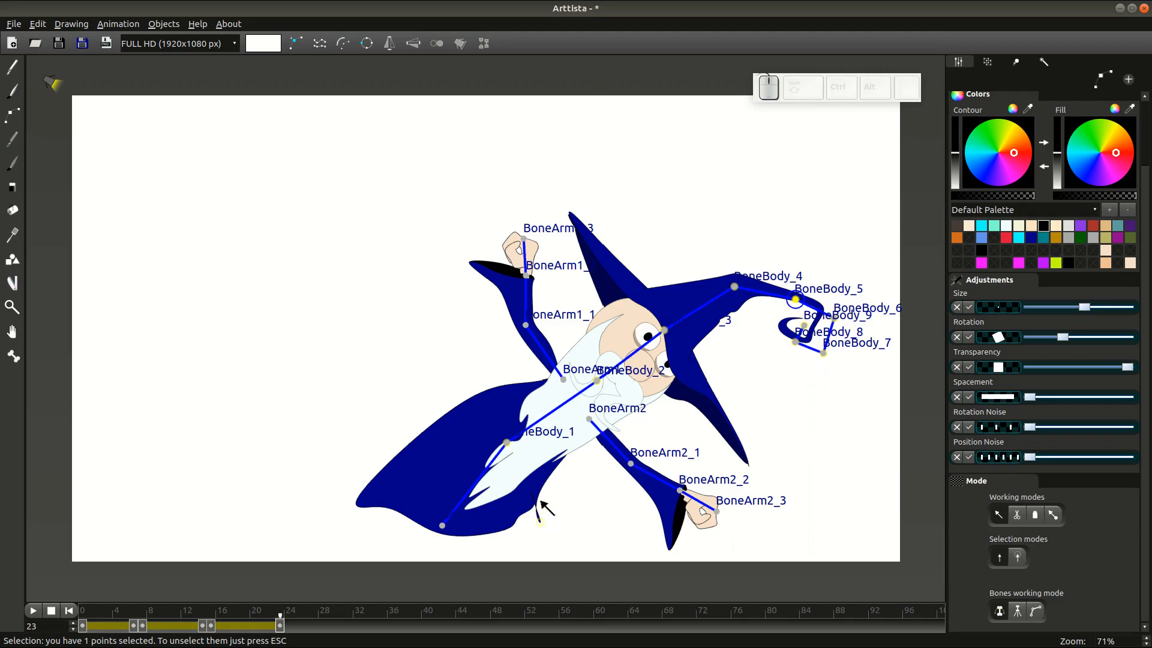
Smooth the robe's lower corner by moving its outline point, and record the whole sorcerer's pose on frame 23
{"action": "key", "text": "ctrl+h"}
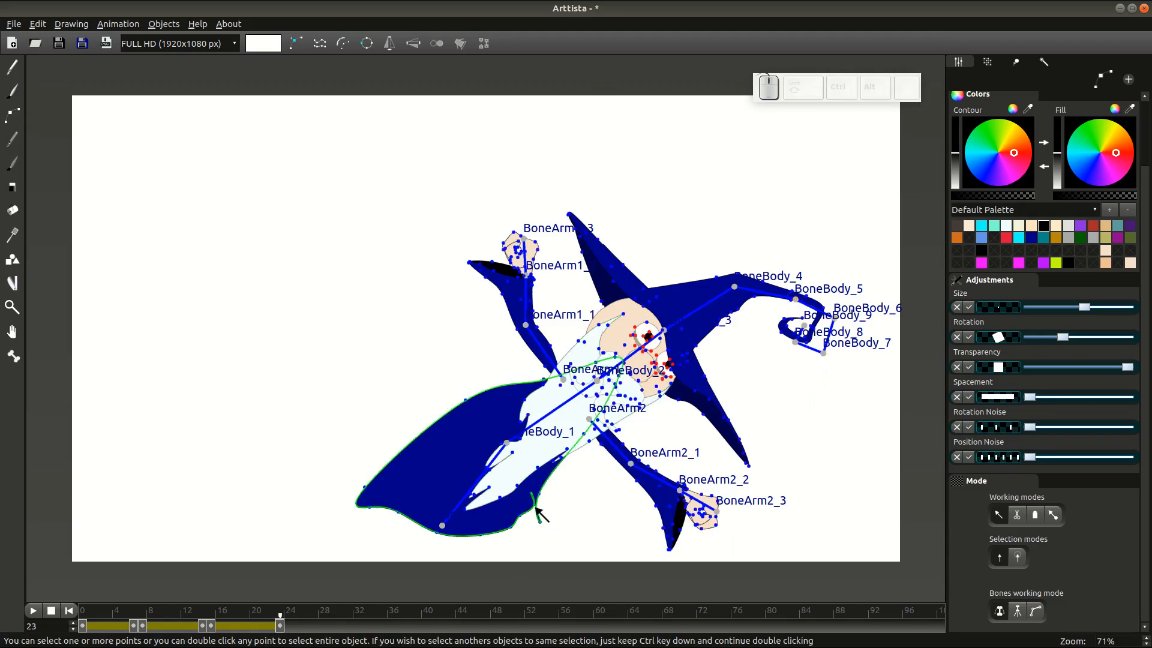
{"action": "left_click_drag", "start_coordinate": [536, 508], "coordinate": [526, 518]}
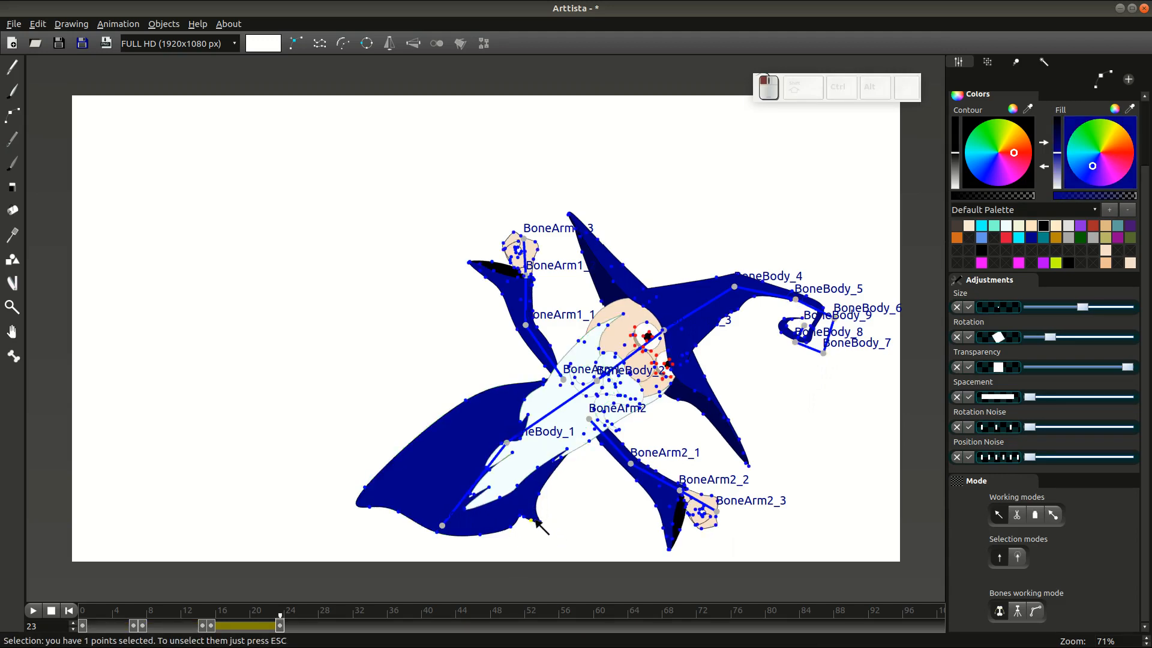
{"action": "key", "text": "ctrl+a"}
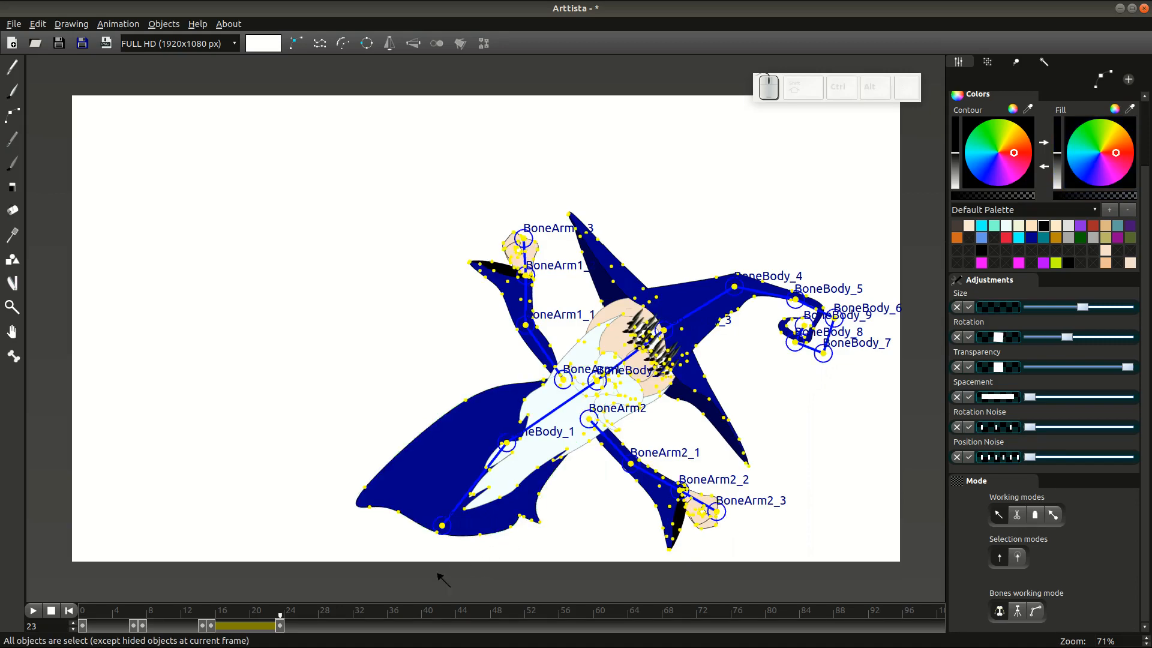
{"action": "key", "text": "F2"}
Add a keyframe on frame 24 and merge the next Sorcerer library frame into the entire scene with both hide options on
{"action": "mouse_move", "coordinate": [281, 611]}
{"action": "left_mouse_down"}
{"action": "mouse_move", "coordinate": [77, 599]}
{"action": "mouse_move", "coordinate": [287, 609]}
{"action": "left_mouse_up"}
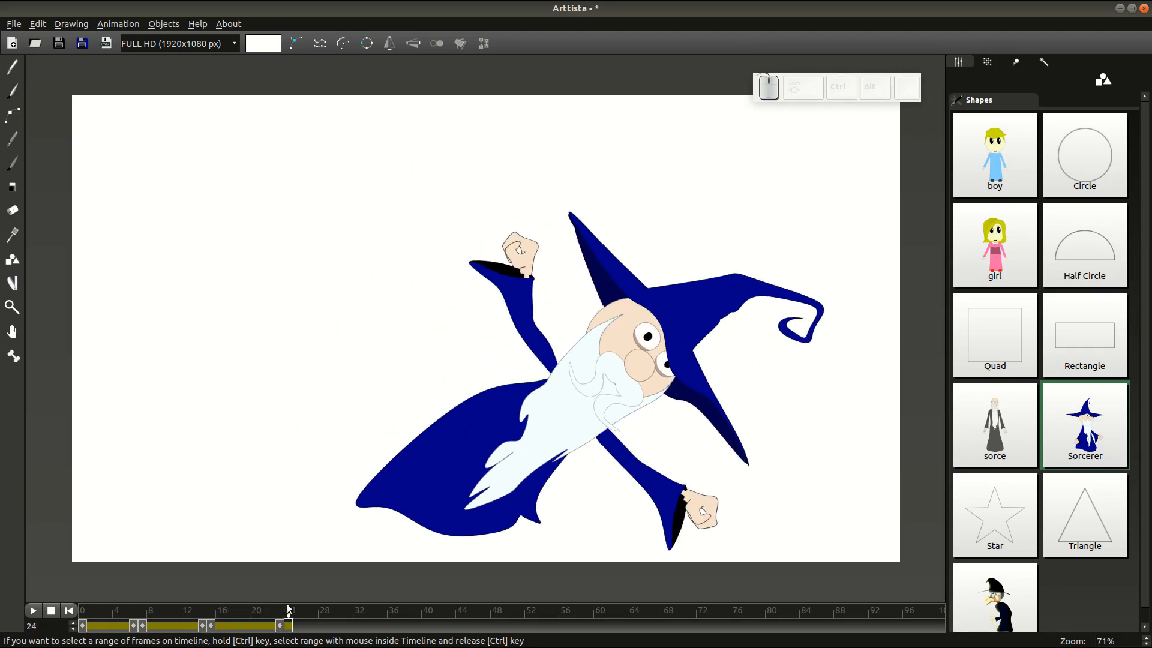
{"action": "key", "text": "ctrl+F2"}
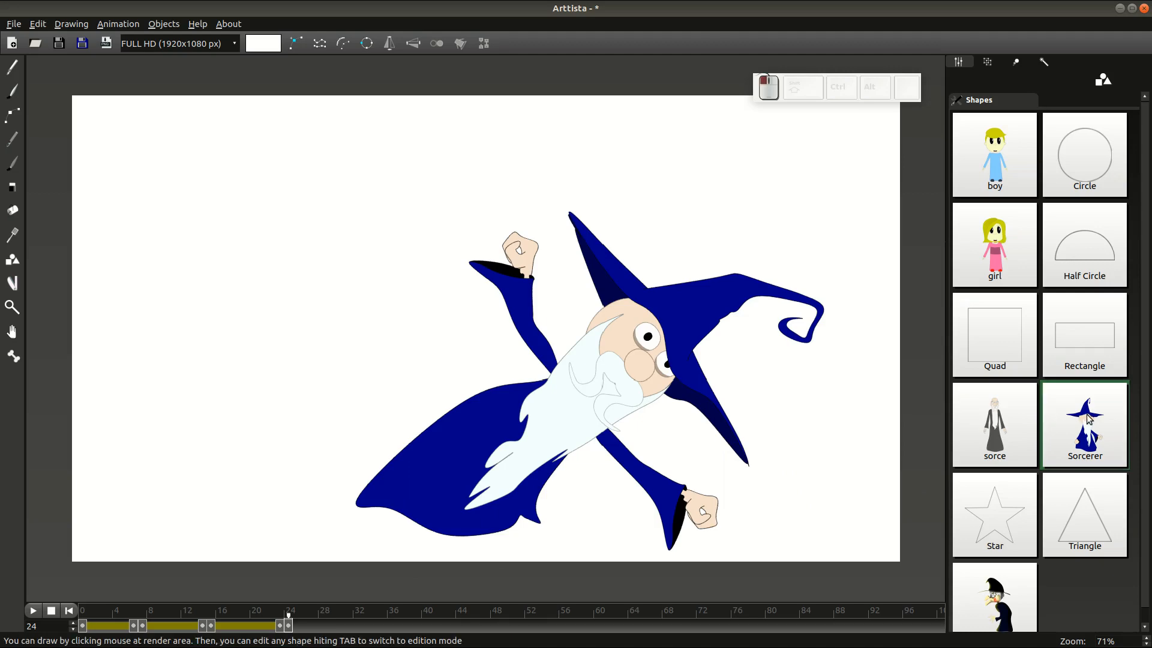
{"action": "left_click", "coordinate": [665, 403], "text": "shift"}
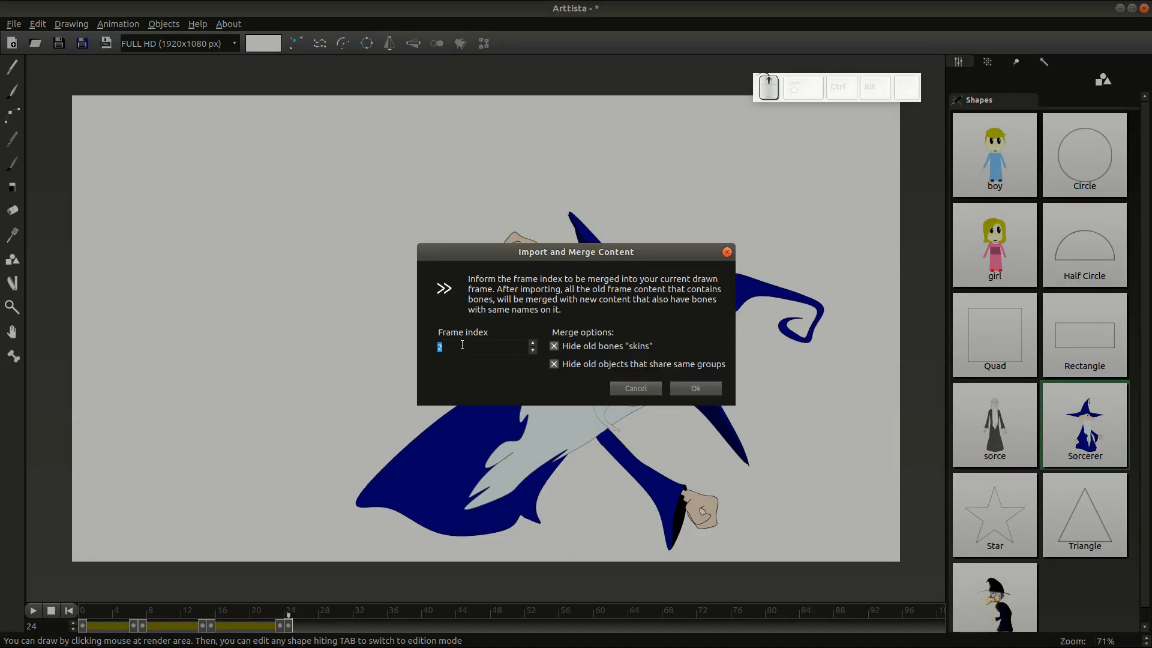
{"action": "left_click", "coordinate": [705, 389]}
{"action": "left_click", "coordinate": [732, 399]}
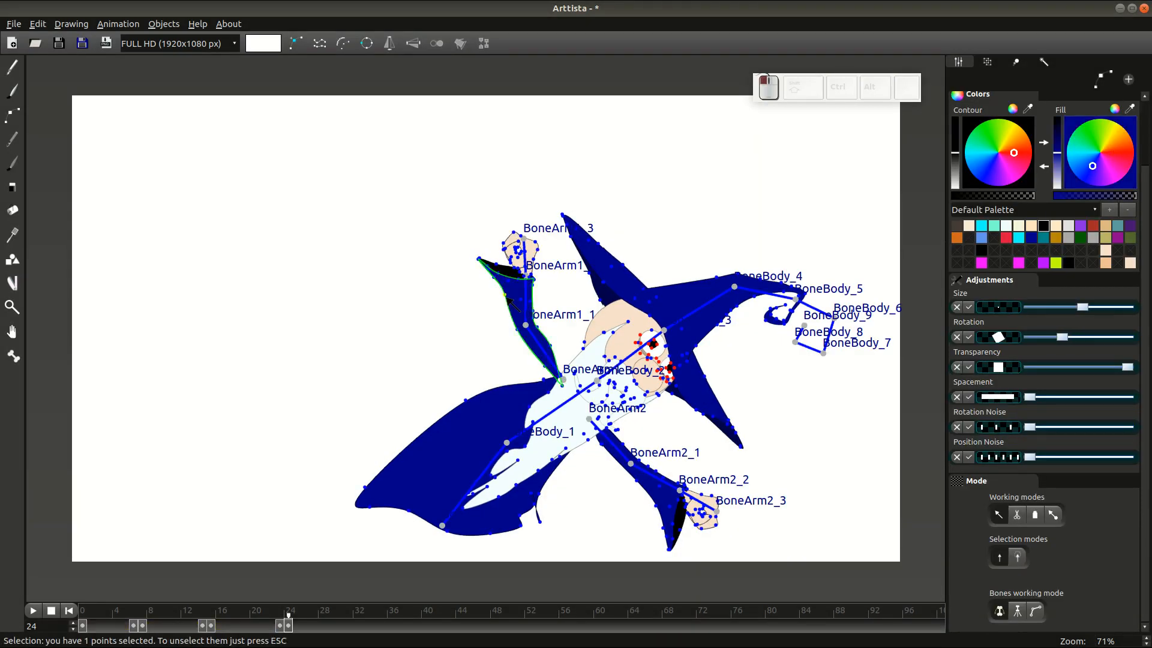
Leave edit mode and step back through the frames from 24 to 5 to review the sorcerer's motion
{"action": "key", "text": "Tab"}
{"action": "key", "text": "Left"}
{"action": "key", "text": "Left"}
{"action": "key", "text": "Left"}
{"action": "key", "text": "Left"}
{"action": "key", "text": "Left"}
{"action": "key", "text": "Left"}
{"action": "key", "text": "Left"}
{"action": "key", "text": "Left"}
{"action": "key", "text": "Left"}
{"action": "key", "text": "Left"}
{"action": "key", "text": "Left"}
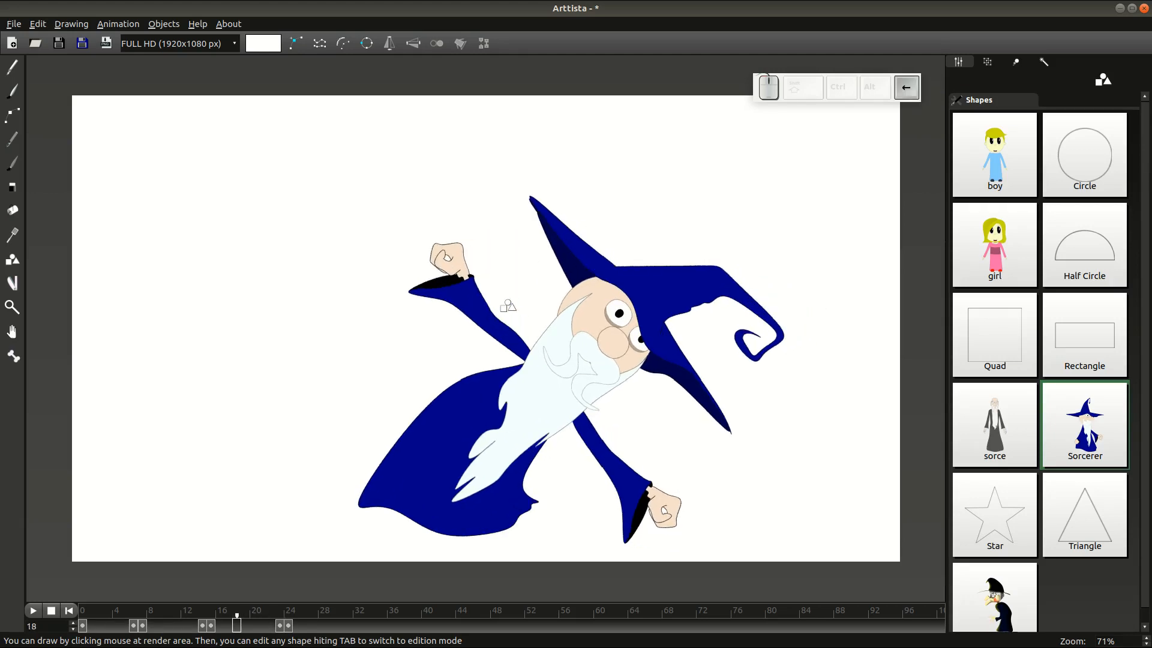
{"action": "key", "text": "Left"}
{"action": "key", "text": "Left"}
{"action": "key", "text": "Left"}
{"action": "key", "text": "Left"}
{"action": "key", "text": "Left"}
{"action": "key", "text": "Left"}
{"action": "key", "text": "Left"}
{"action": "key", "text": "Left"}
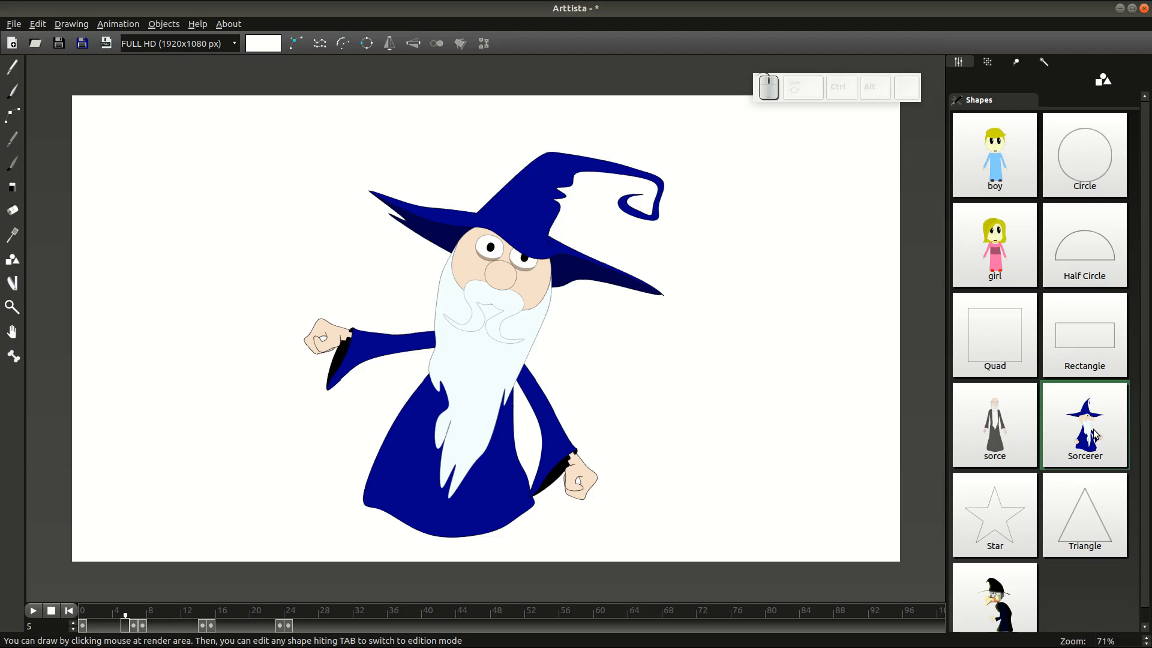
Check frame 20 and compare the sorcerer's shapes on keyframes 23 and 24
{"action": "mouse_move", "coordinate": [234, 614]}
{"action": "left_mouse_down"}
{"action": "mouse_move", "coordinate": [123, 613]}
{"action": "mouse_move", "coordinate": [255, 612]}
{"action": "left_mouse_up"}
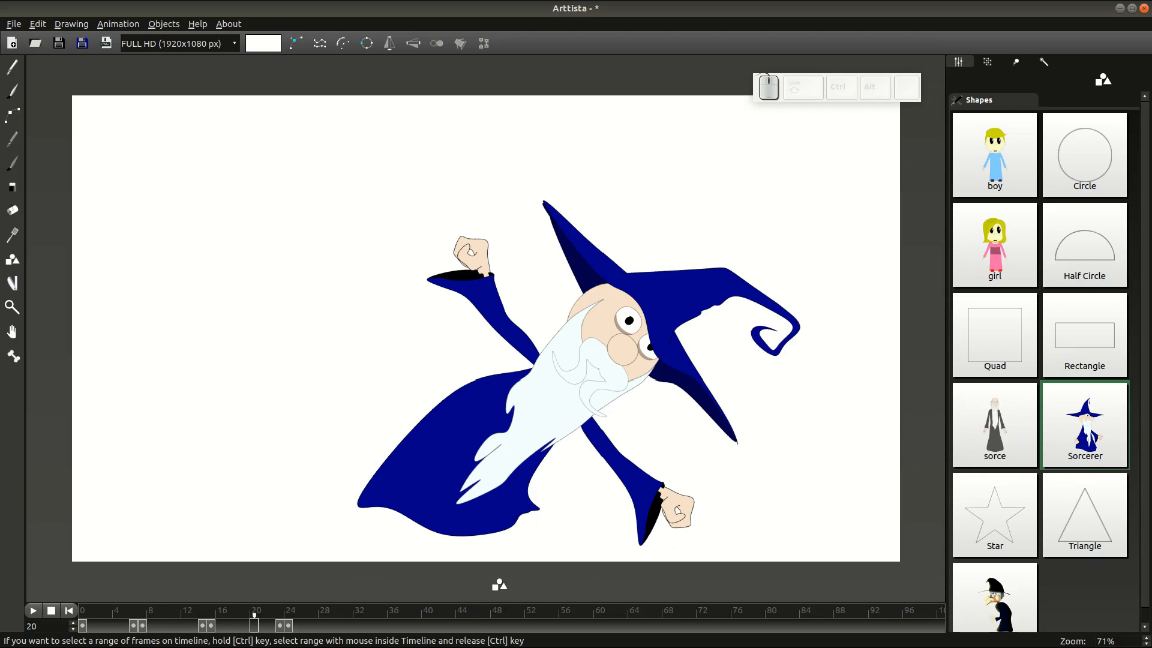
{"action": "left_click", "coordinate": [280, 625]}
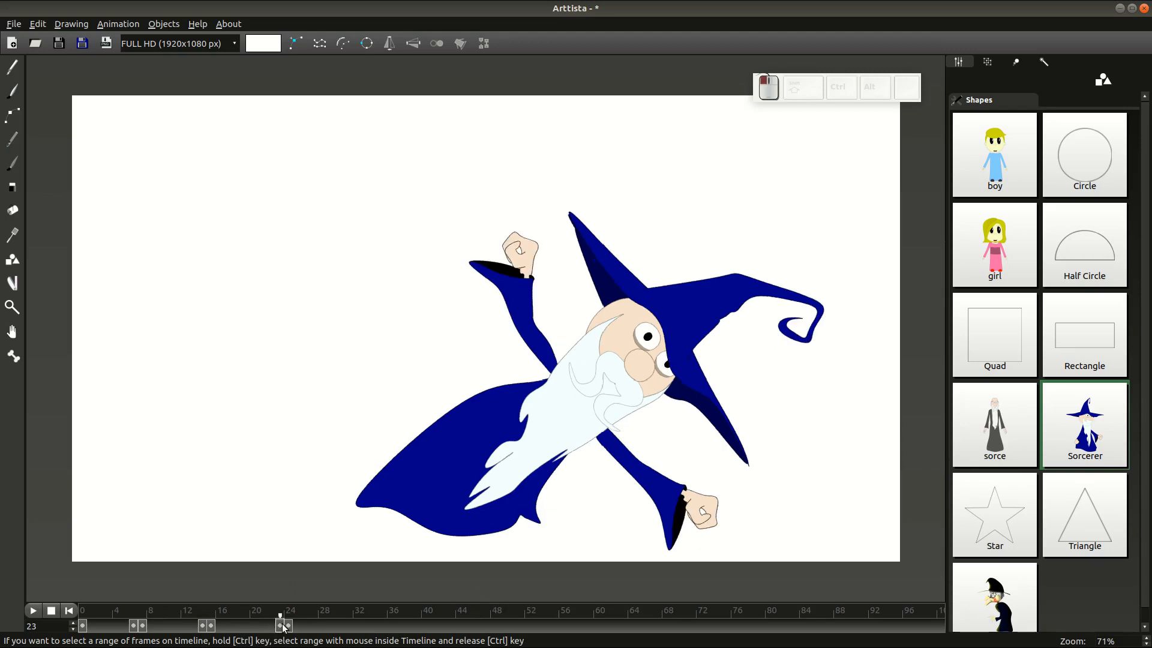
{"action": "left_click", "coordinate": [289, 628]}
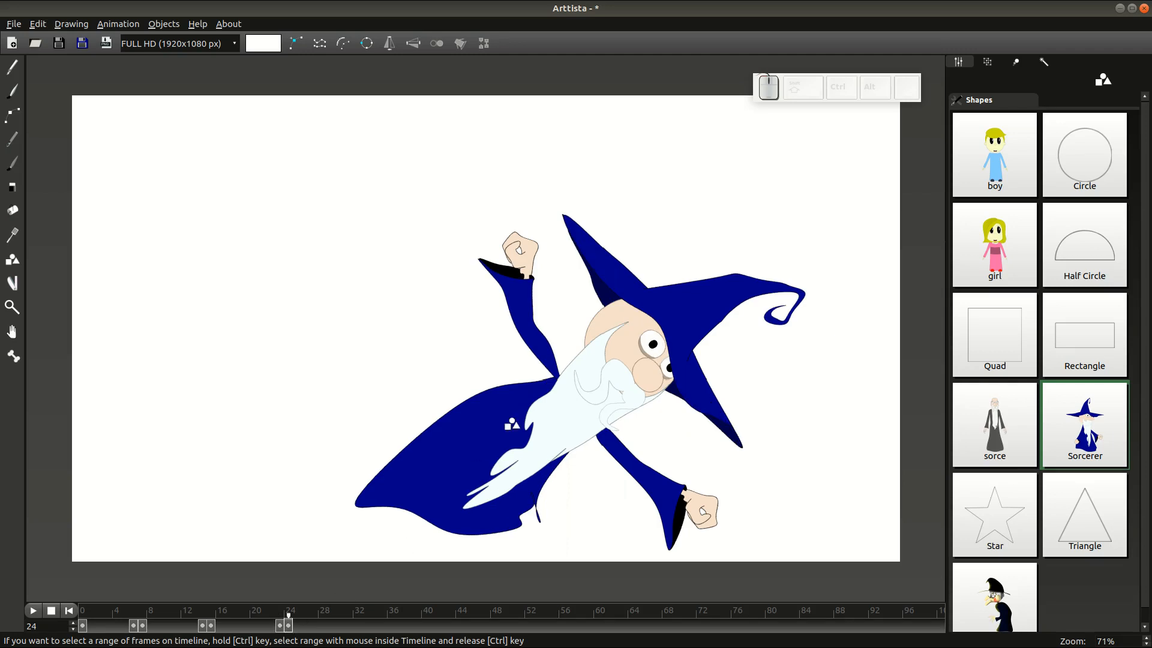
On frame 23, select the outline points of the raised arm's sleeve opening and rotate them
{"action": "left_click", "coordinate": [280, 624]}
{"action": "key", "text": "Tab"}
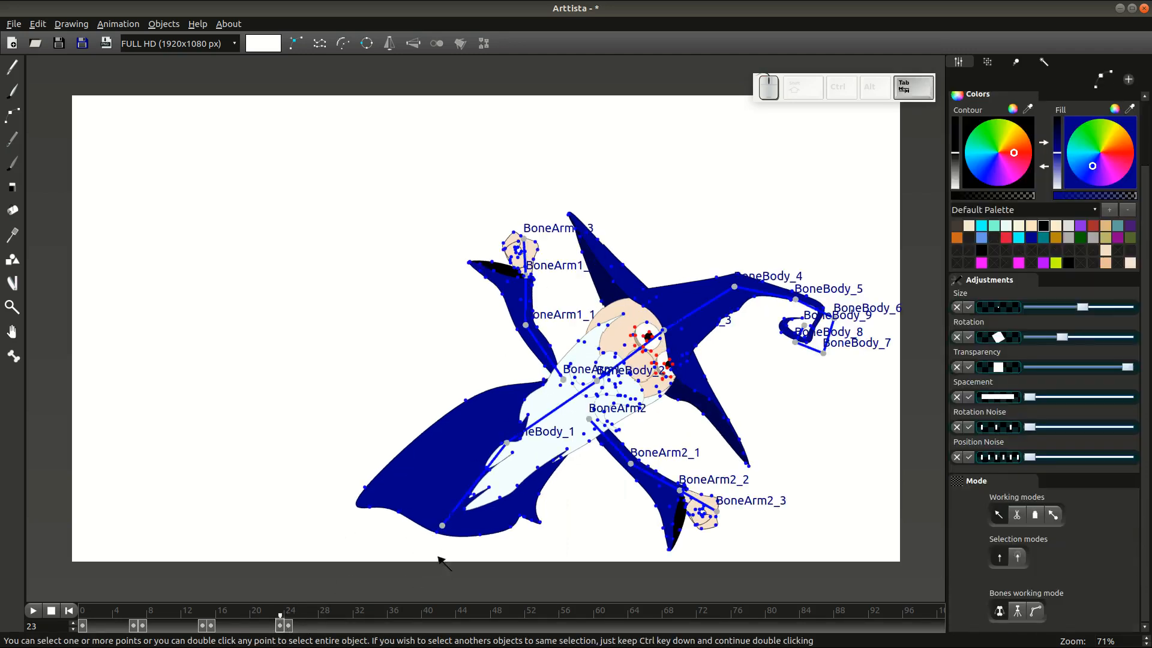
{"action": "left_click_drag", "start_coordinate": [452, 250], "coordinate": [504, 297]}
{"action": "key", "text": "r"}
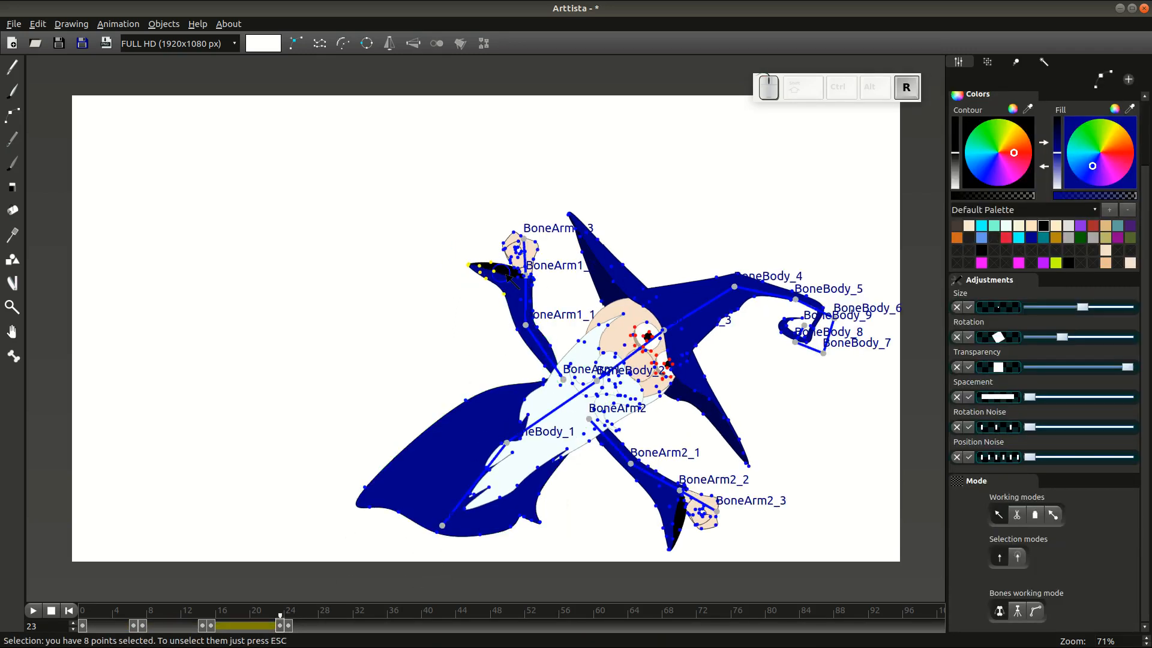
{"action": "left_click", "coordinate": [508, 275]}
{"action": "key", "text": "Tab"}
Go to keyframe 24 and select the outline points of the raised arm's sleeve opening for editing
{"action": "left_click", "coordinate": [290, 625]}
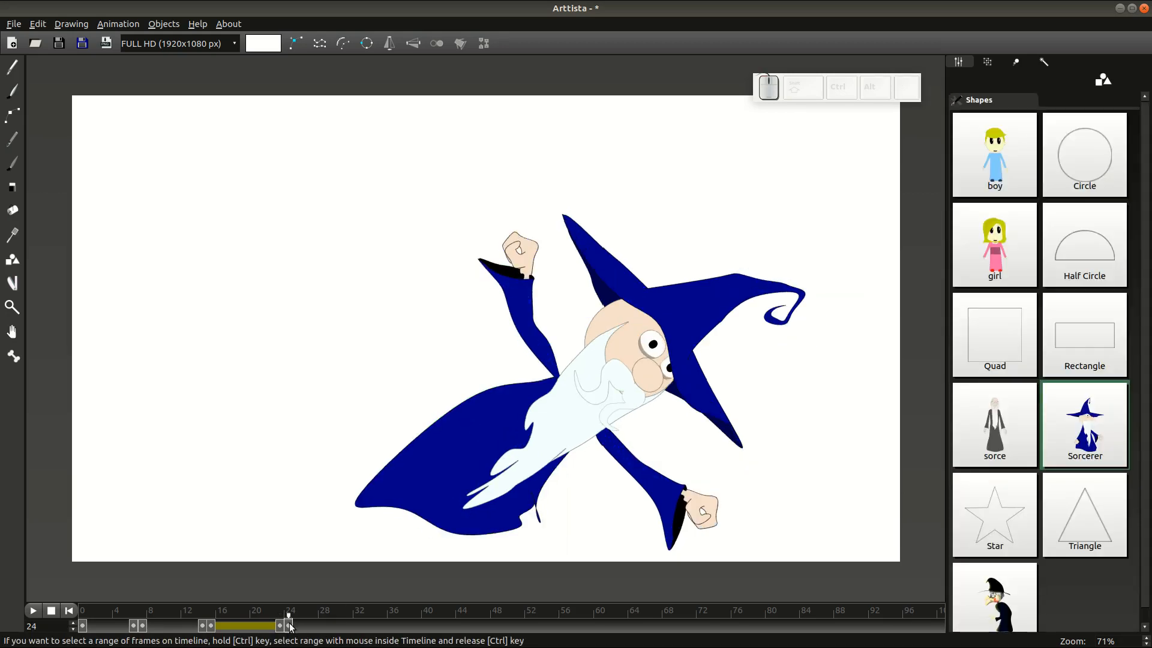
{"action": "key", "text": "Tab"}
{"action": "left_click_drag", "start_coordinate": [457, 242], "coordinate": [507, 298]}
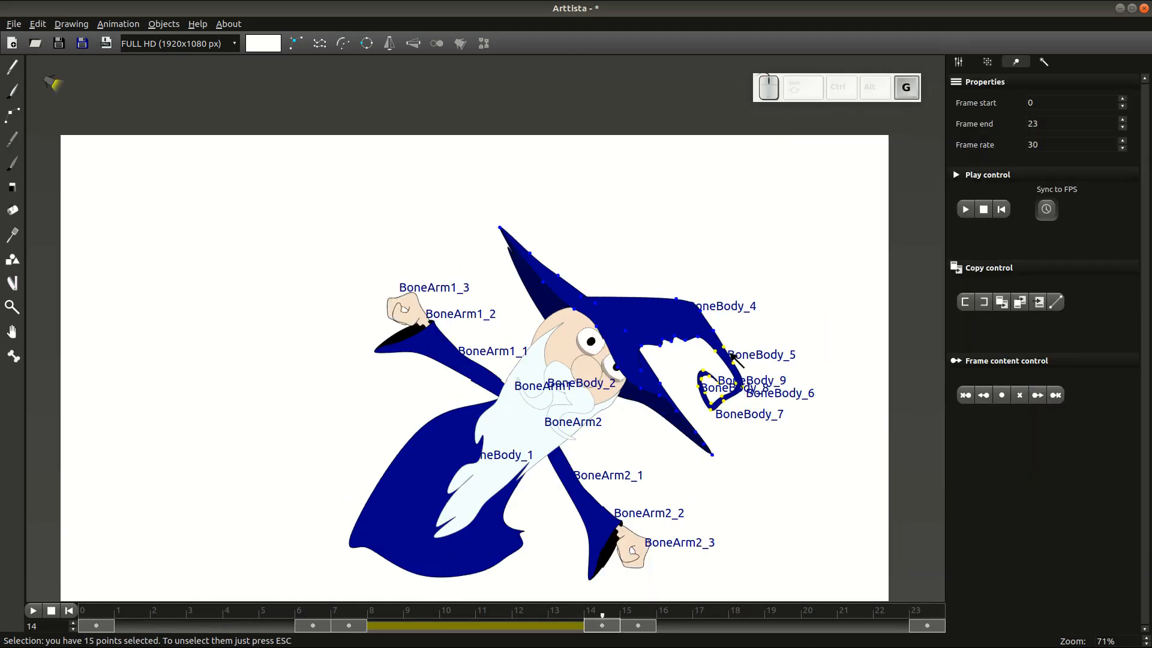
Place the moved points of the curled hat tip on frame 14, compare with frame 15, and interpolate the whole hat between keyframes
{"action": "left_click", "coordinate": [731, 354]}
{"action": "key", "text": "Tab"}
{"action": "key", "text": "Tab"}
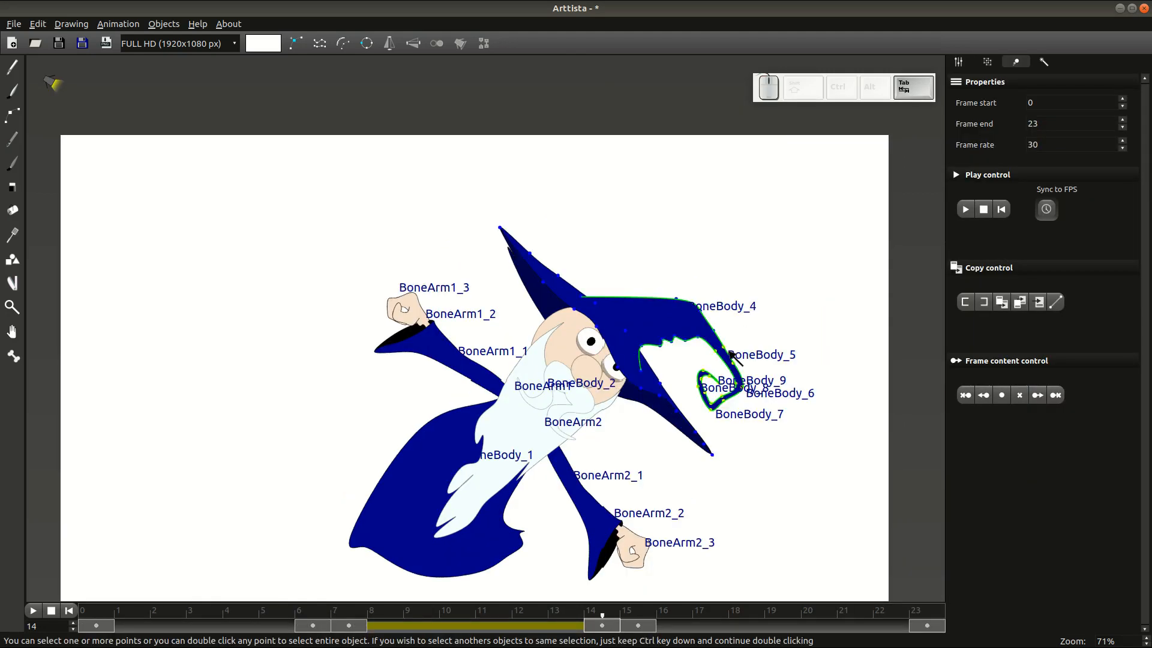
{"action": "key", "text": "Right"}
{"action": "key", "text": "Left"}
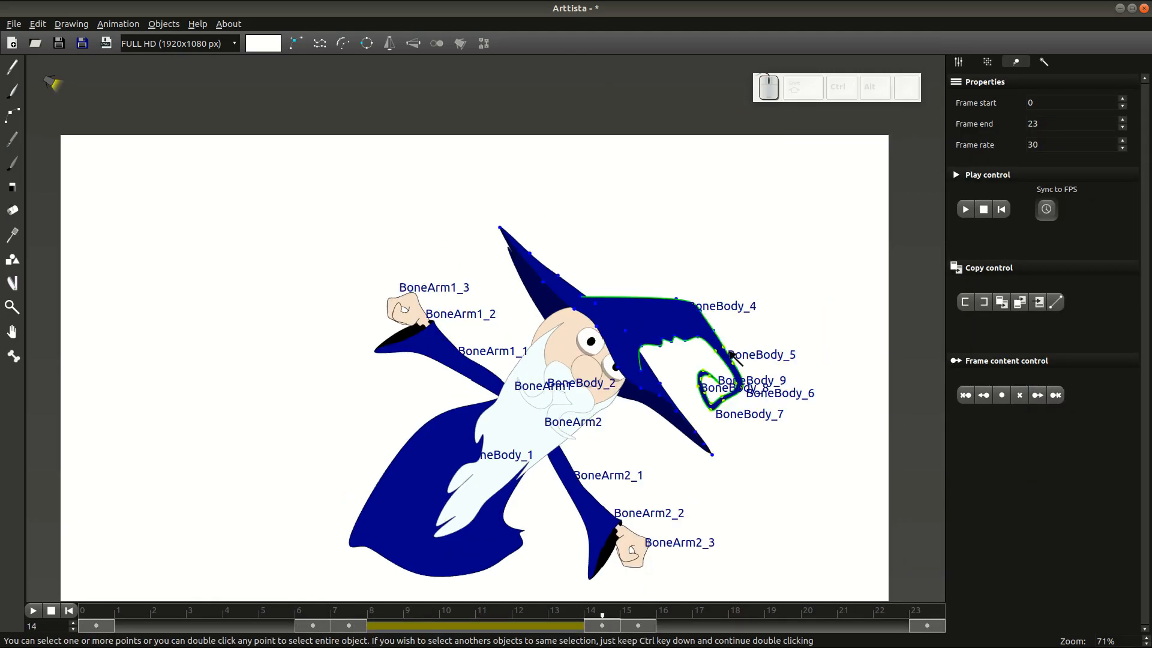
{"action": "key", "text": "Tab"}
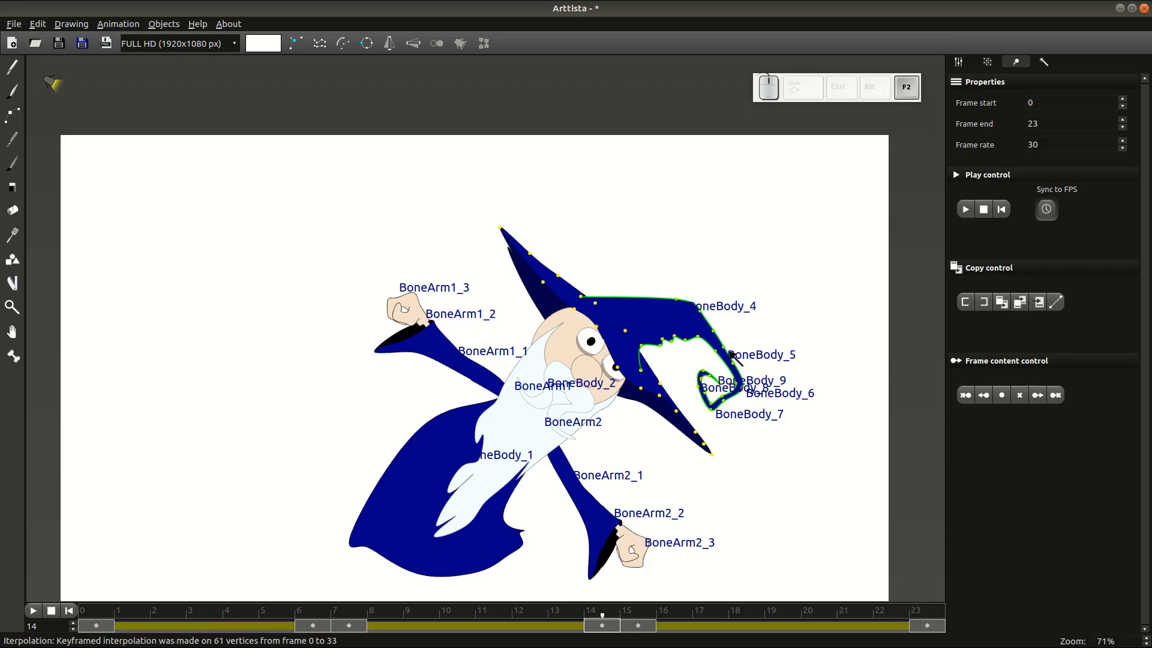
Step forward through the frames after 14 and play the animation to check the sorcerer's movement
{"action": "key", "text": "Right"}
{"action": "key", "text": "Right"}
{"action": "key", "text": "Right"}
{"action": "key", "text": "Right"}
{"action": "key", "text": "Right"}
{"action": "key", "text": "Right"}
{"action": "key", "text": "Right"}
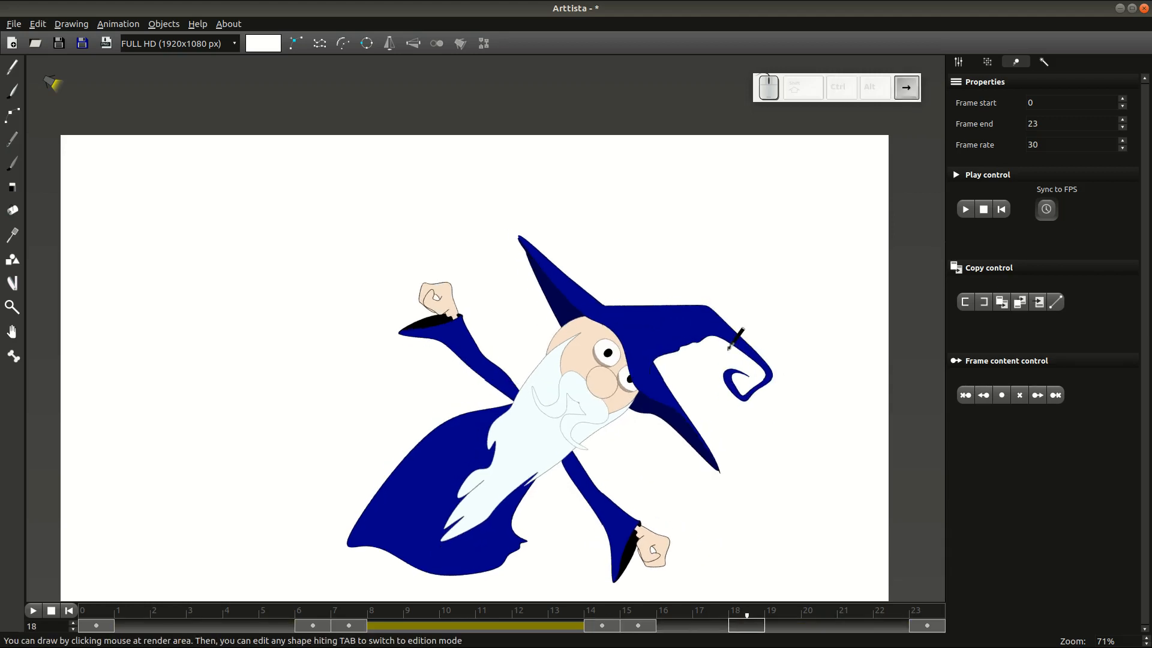
{"action": "key", "text": "space"}
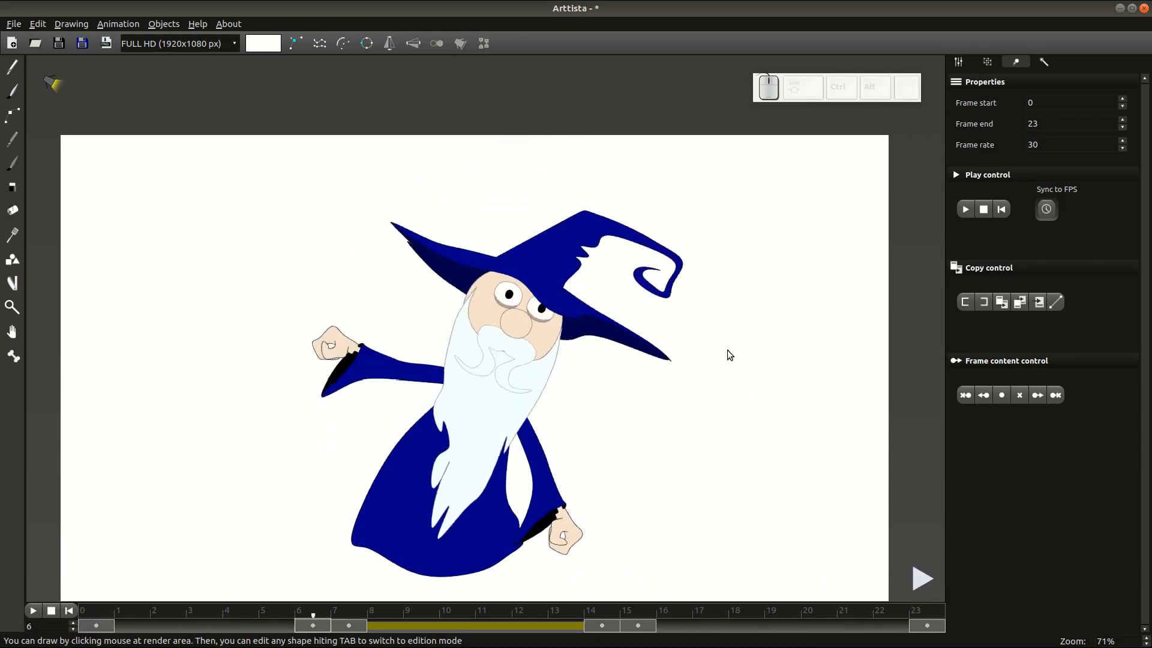
{"action": "key", "text": "space"}
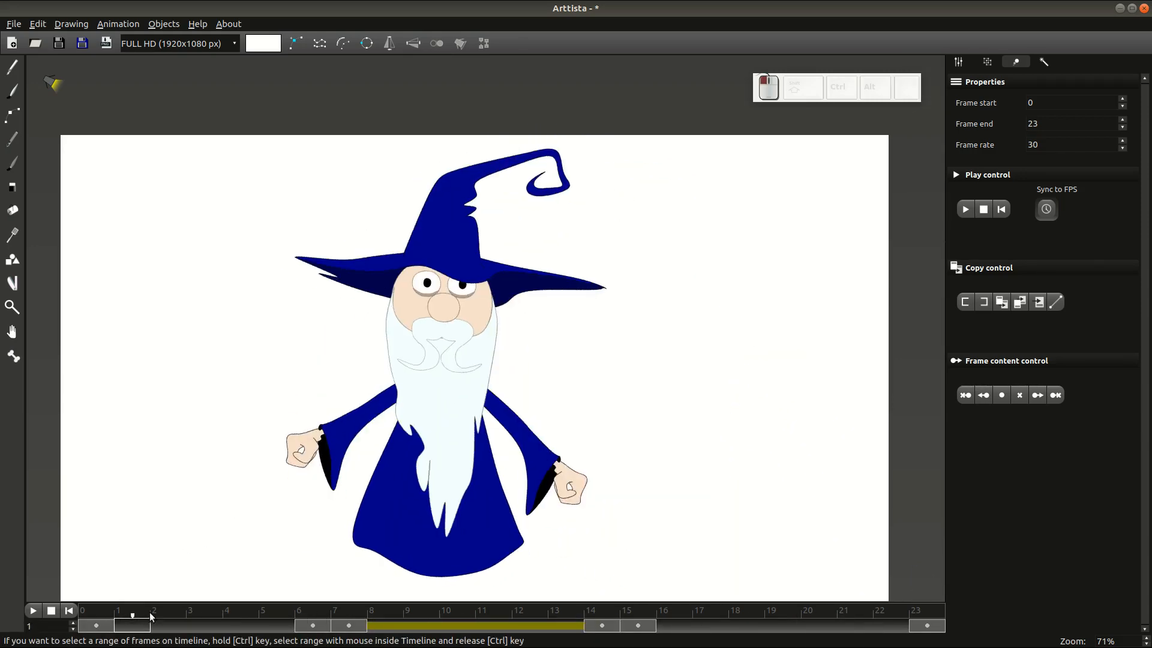